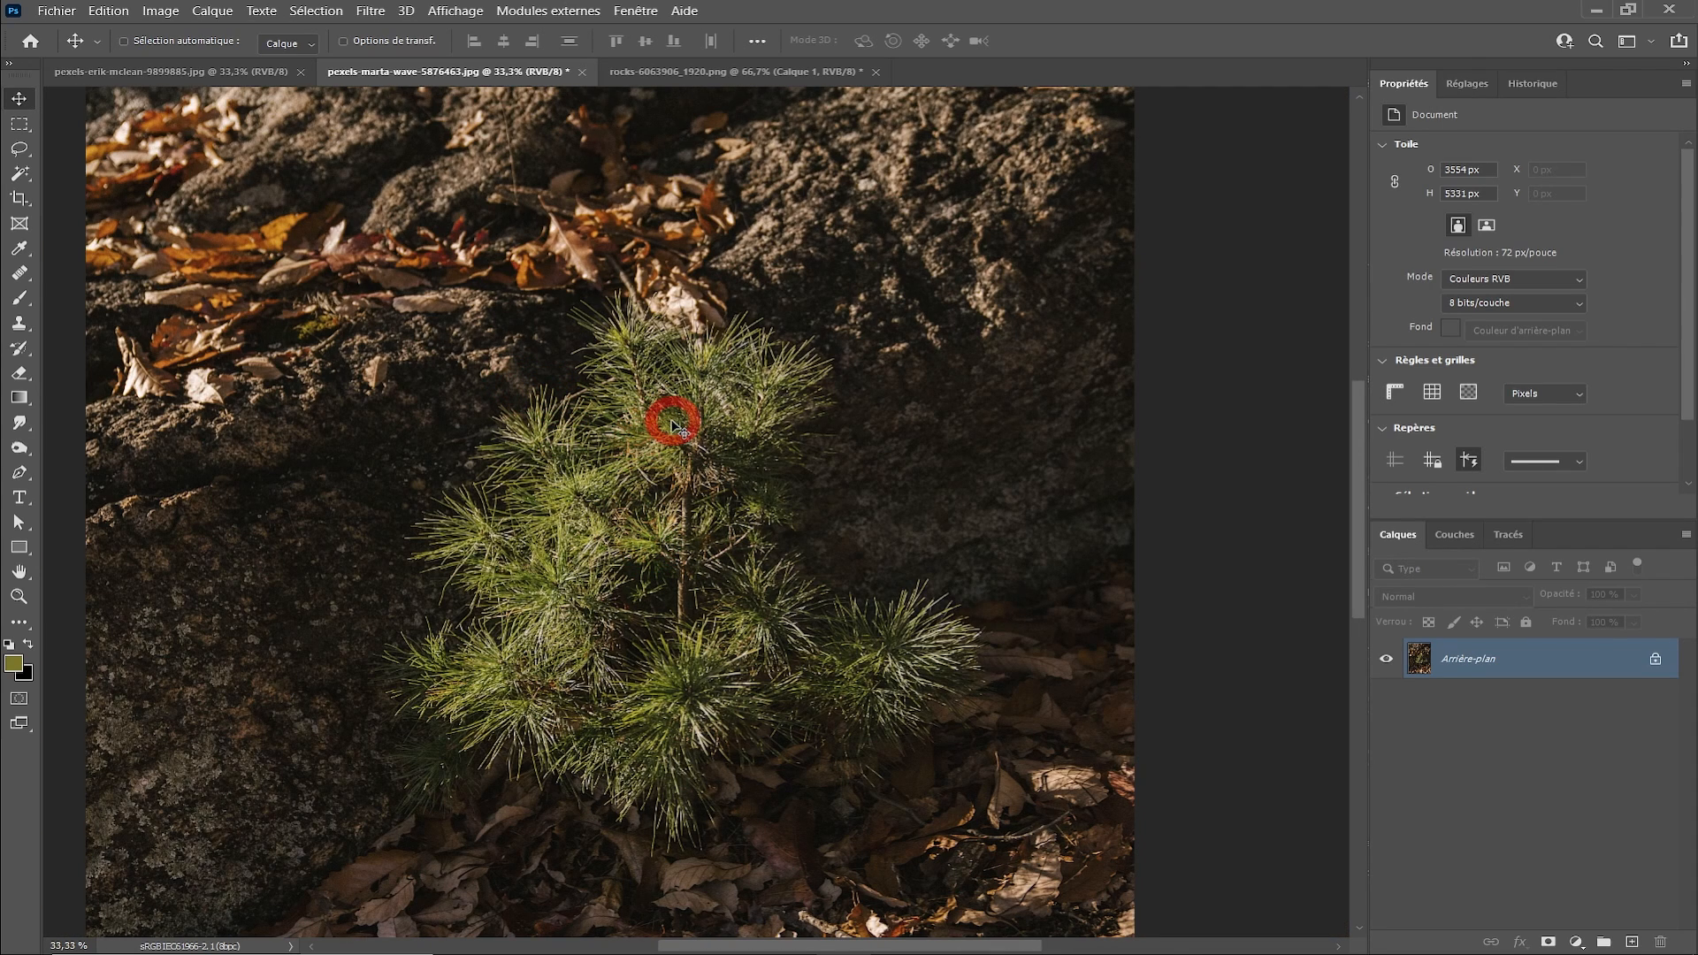
- Try to select the small pine automatically with the Subject selection command
left_click(316, 10)
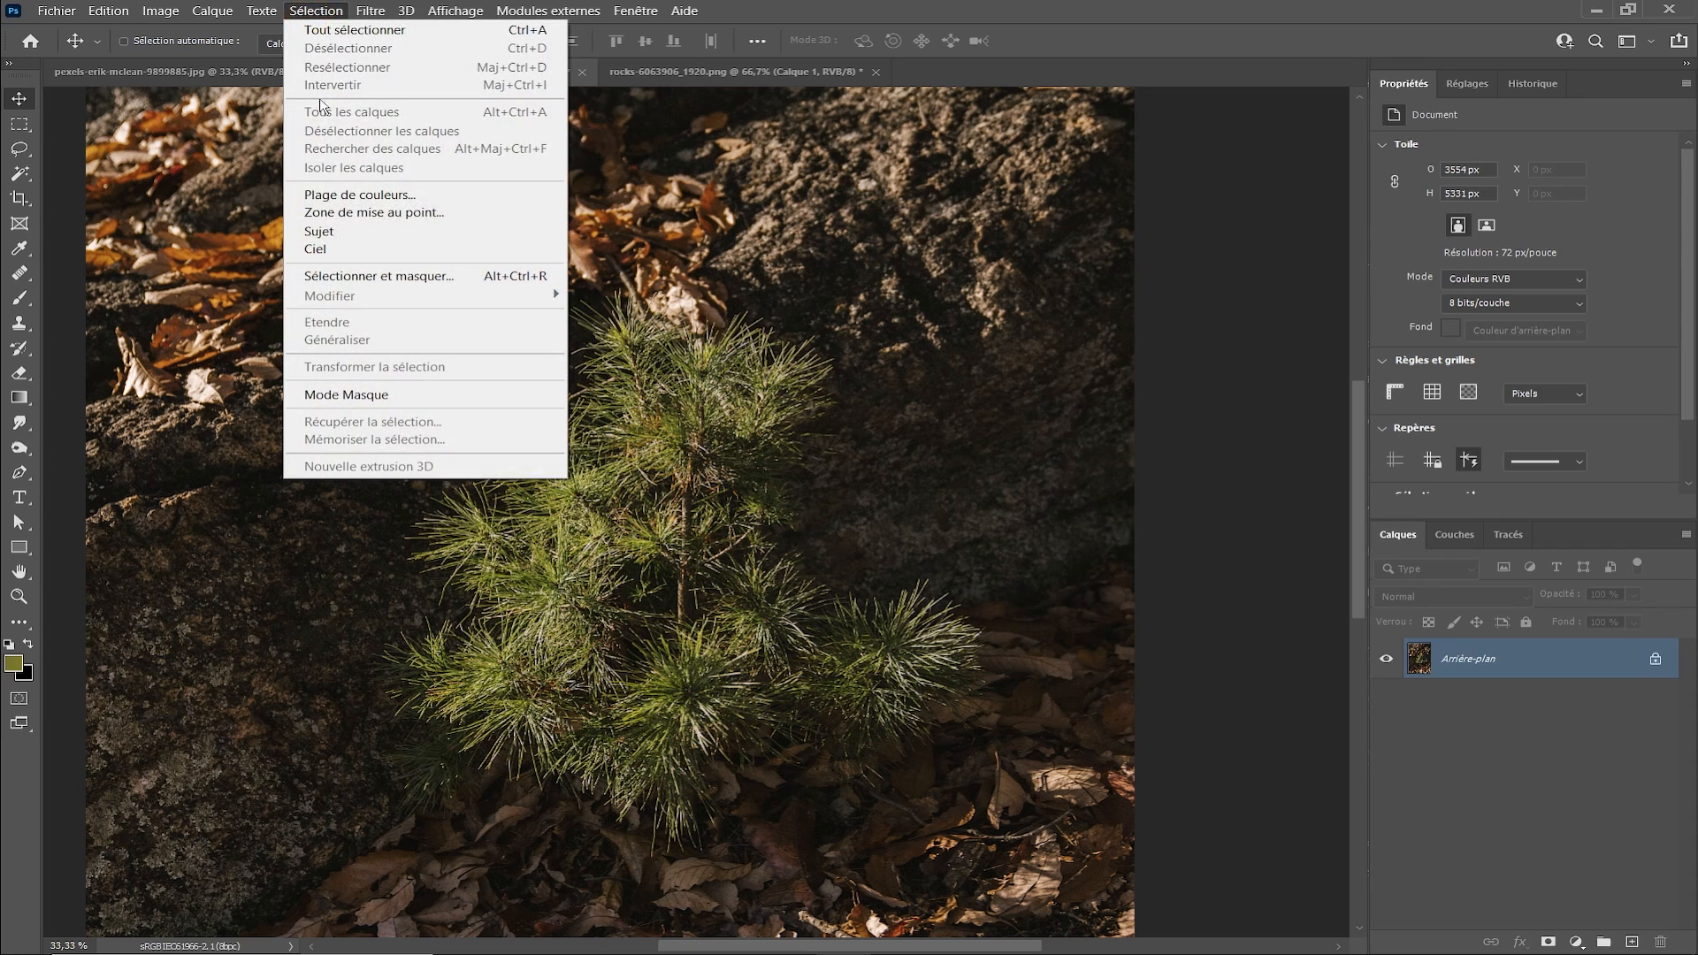
left_click(320, 230)
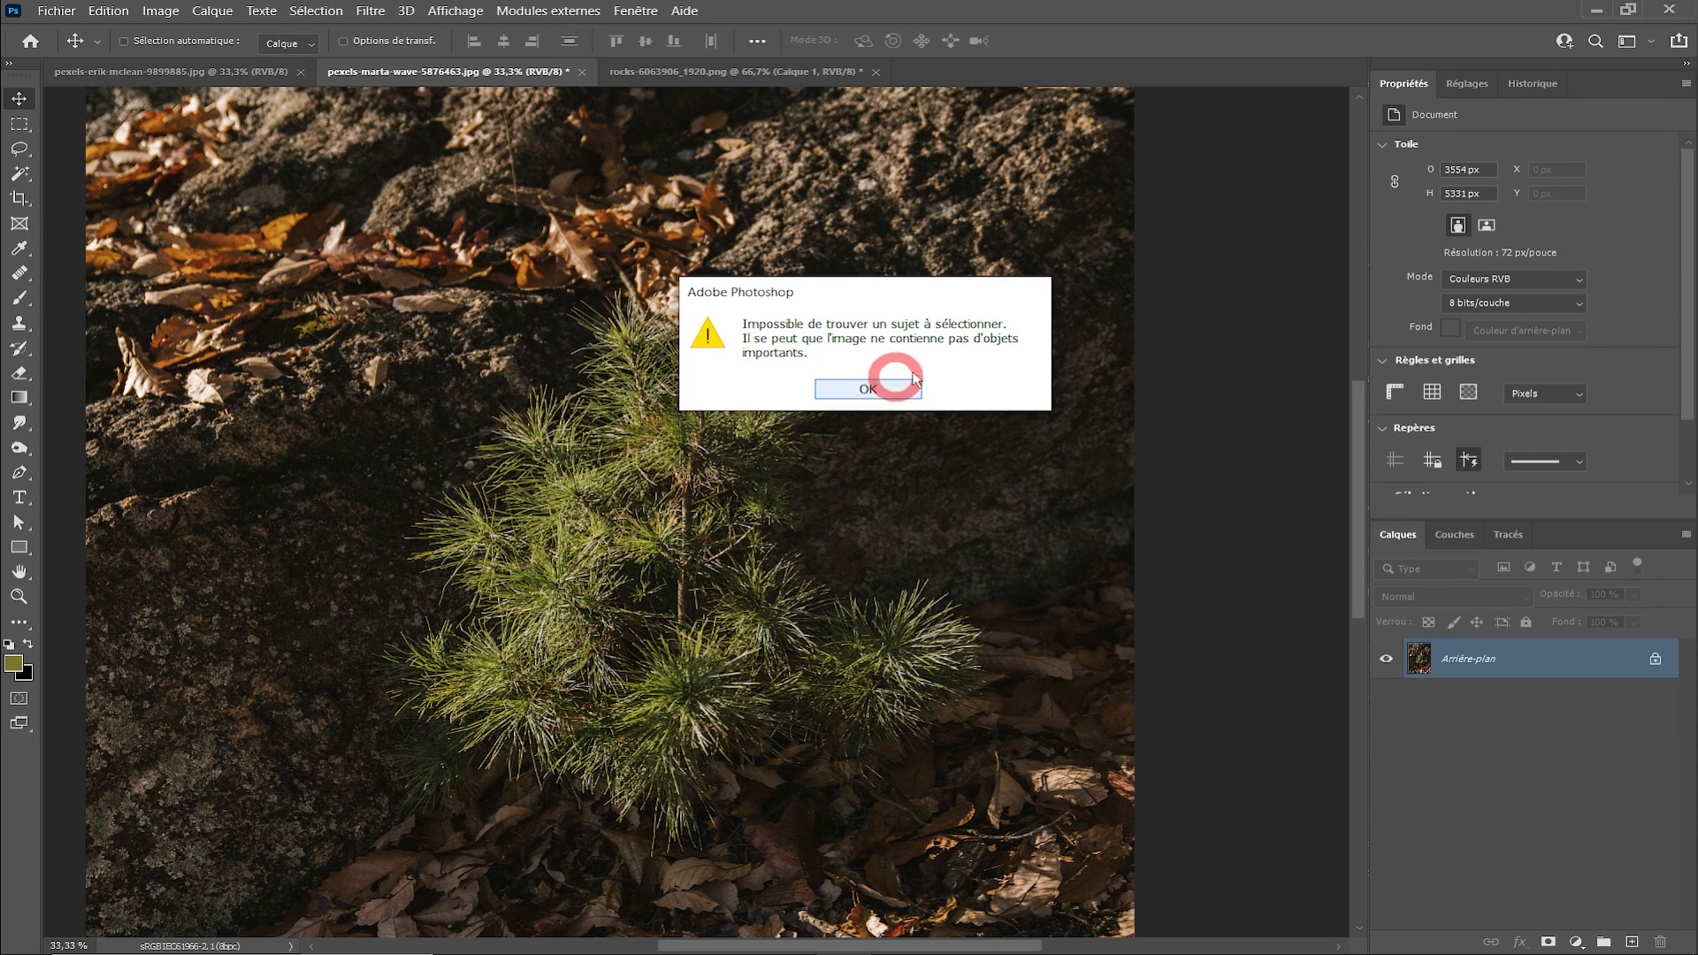
left_click(866, 389)
- Try the Object Selection tool with a rectangle over part of the pine, and clear the resulting selection
left_click(25, 179)
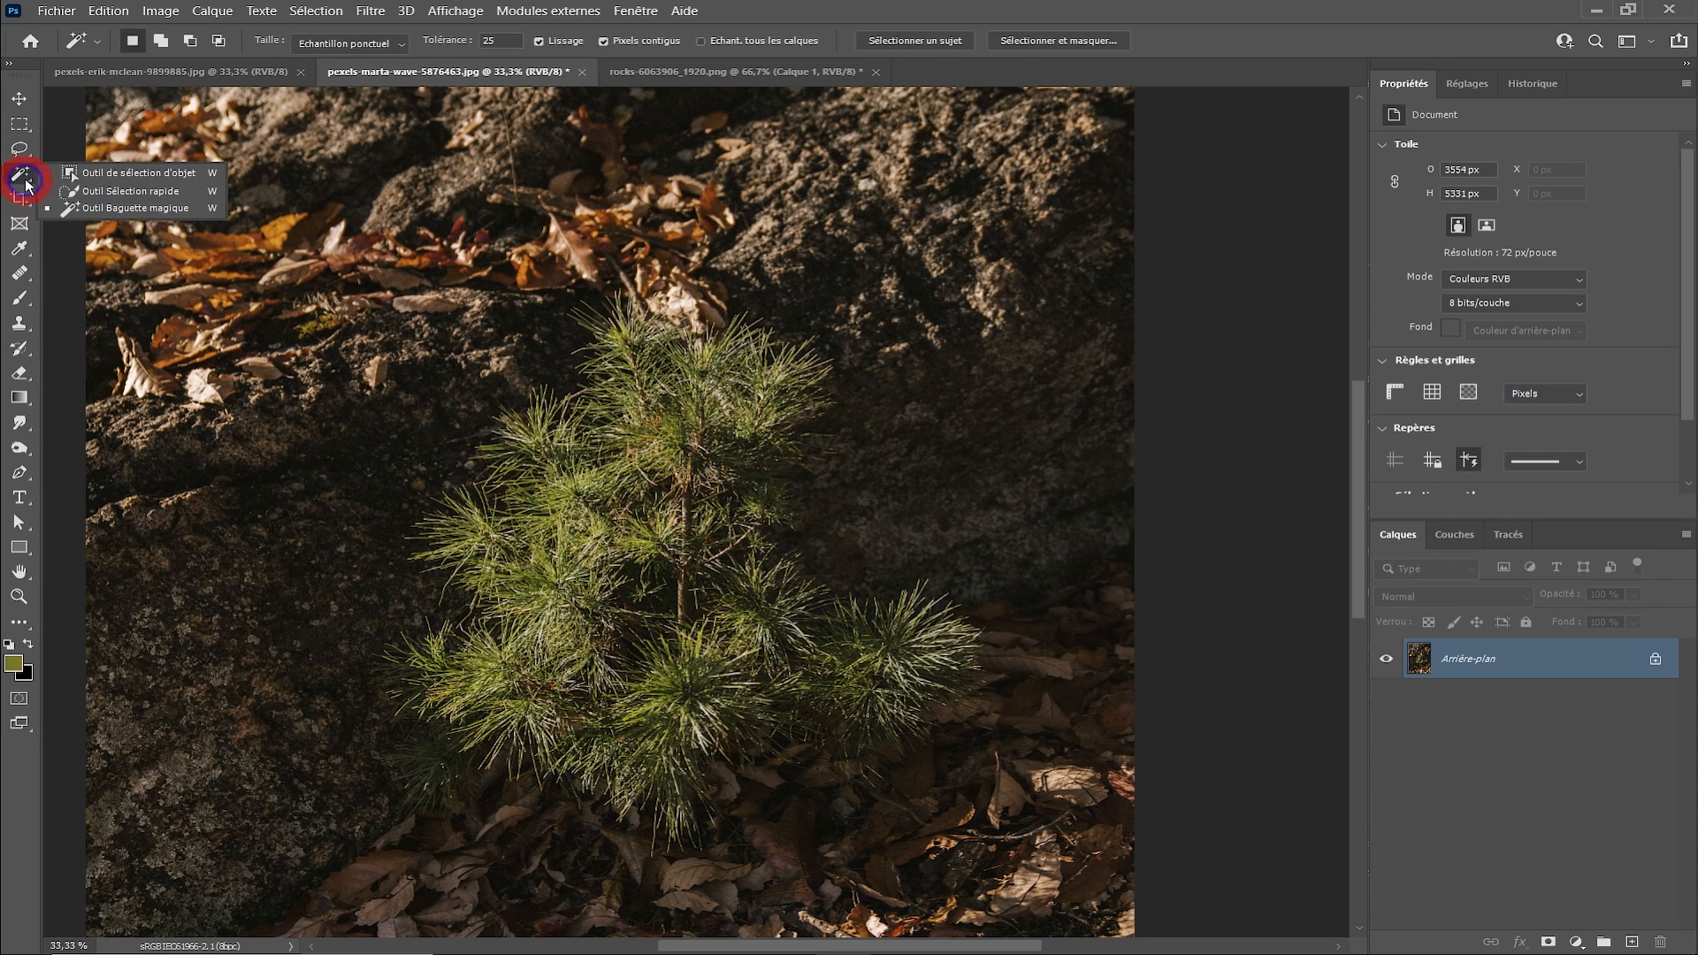
left_click_drag(26, 183, 115, 180)
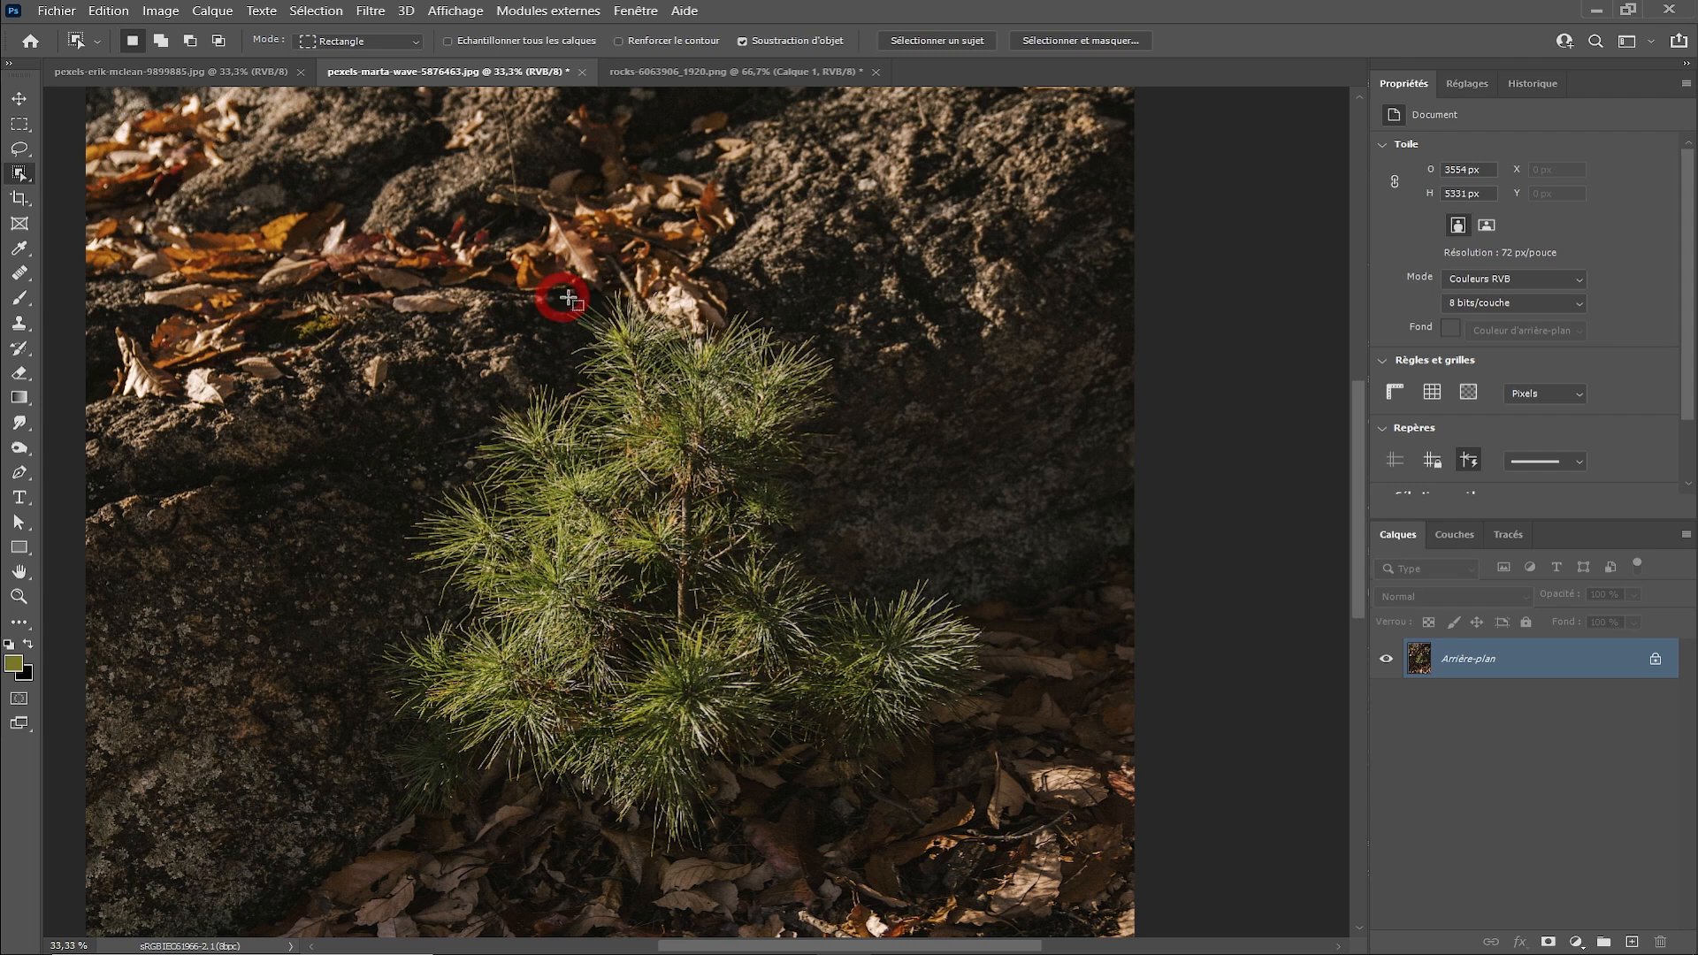
left_click_drag(676, 283, 345, 786)
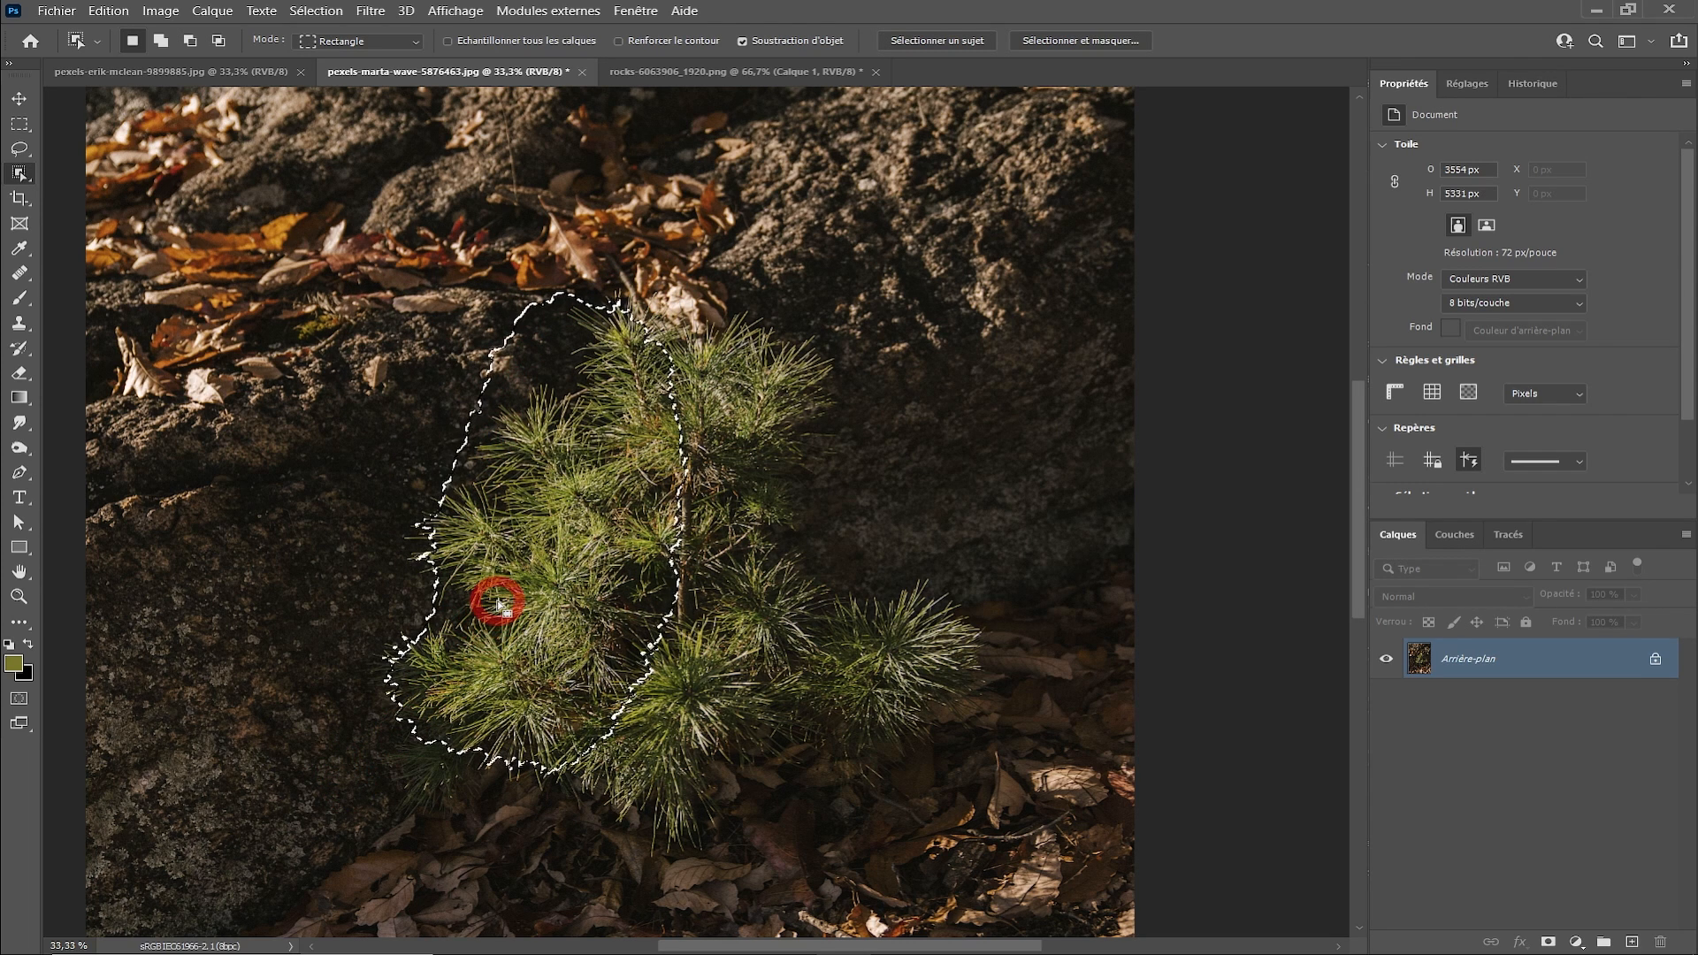
left_click(572, 541)
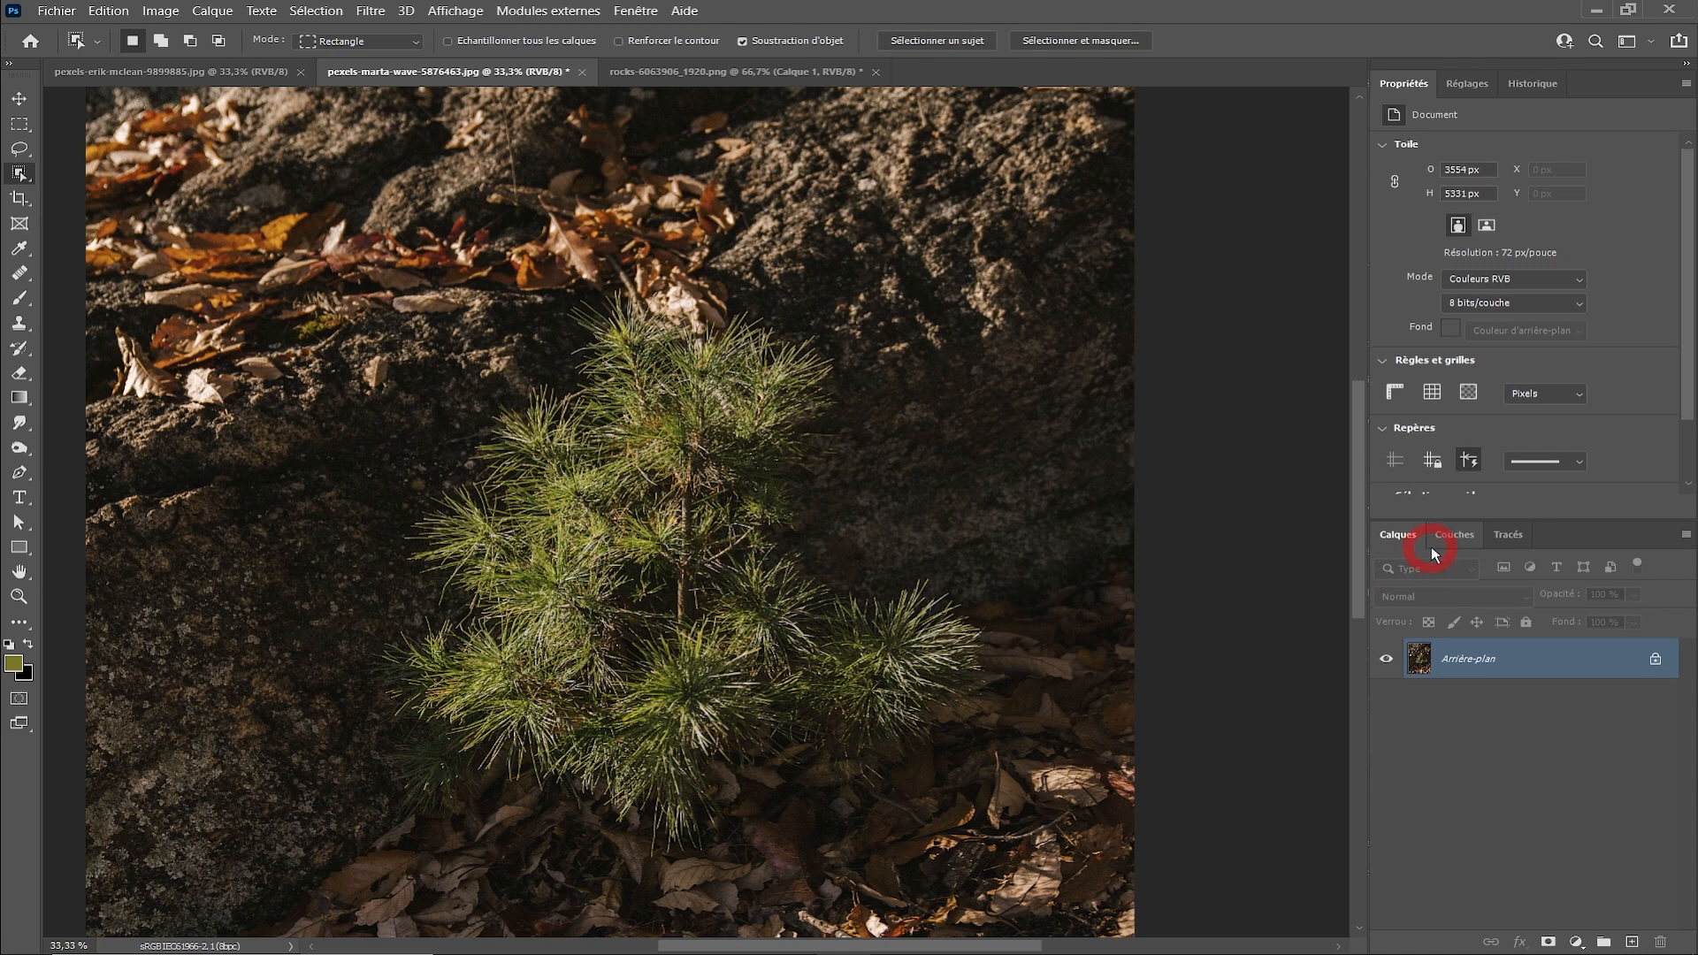
- Compare the pine photo's red, green and blue channels, examining the needles up close in the green channel
left_click(1473, 539)
left_click(1482, 650)
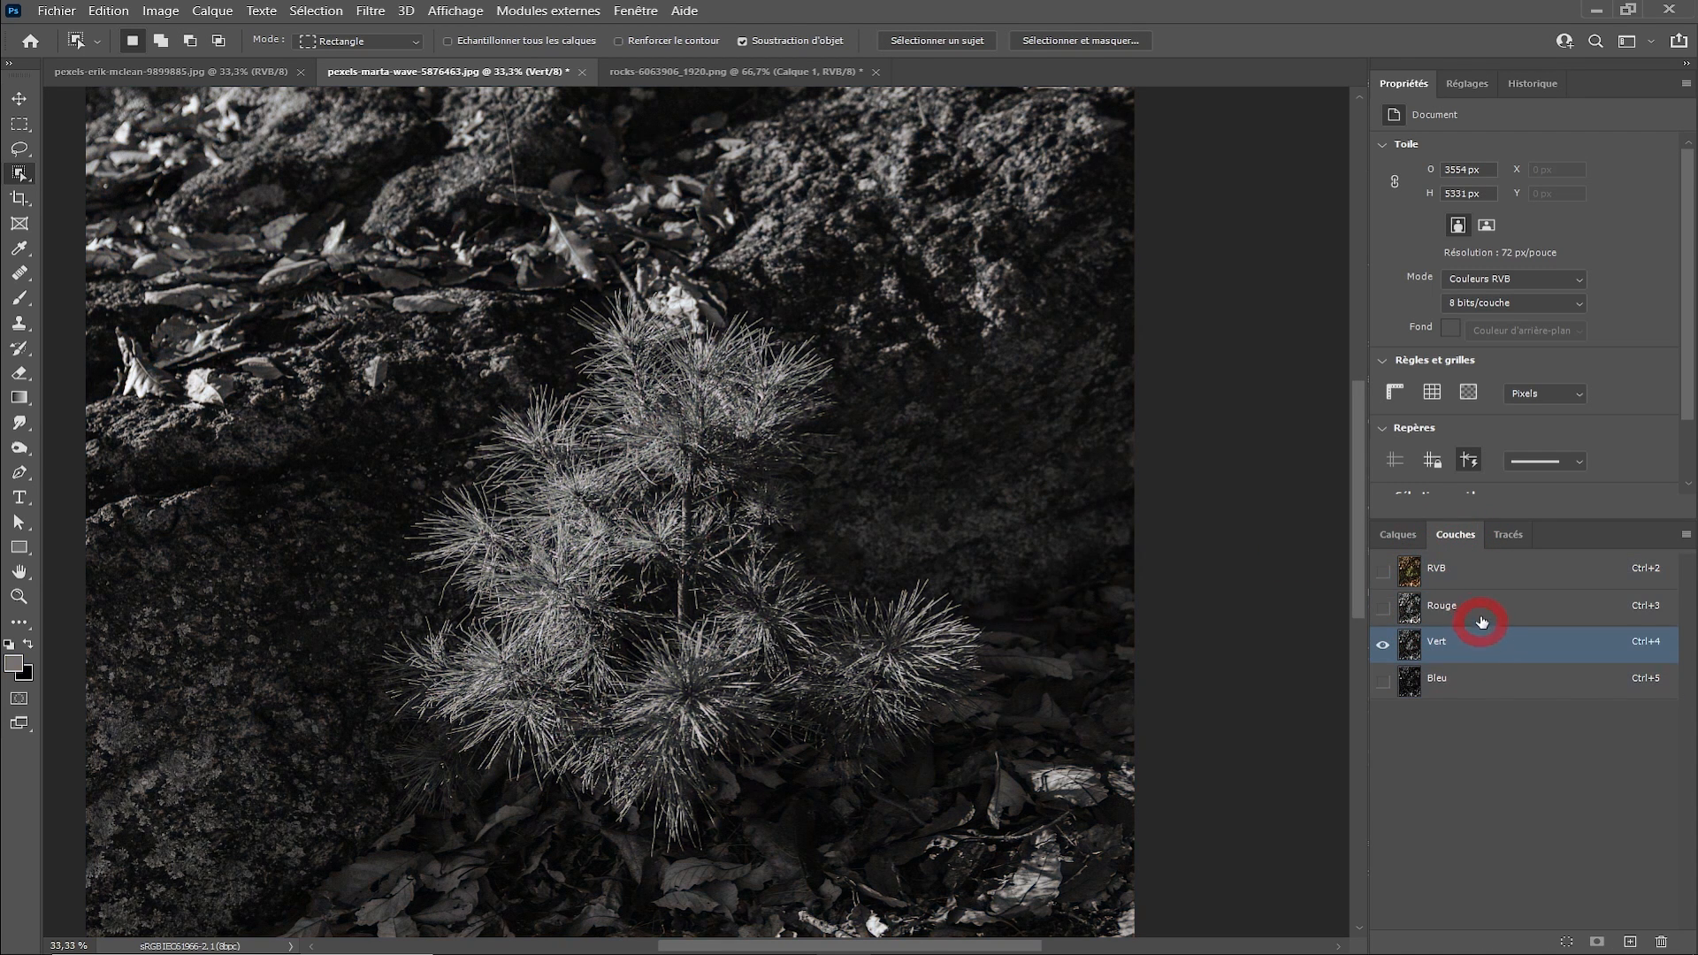
left_click(1483, 616)
left_click(1474, 651)
left_click(1474, 682)
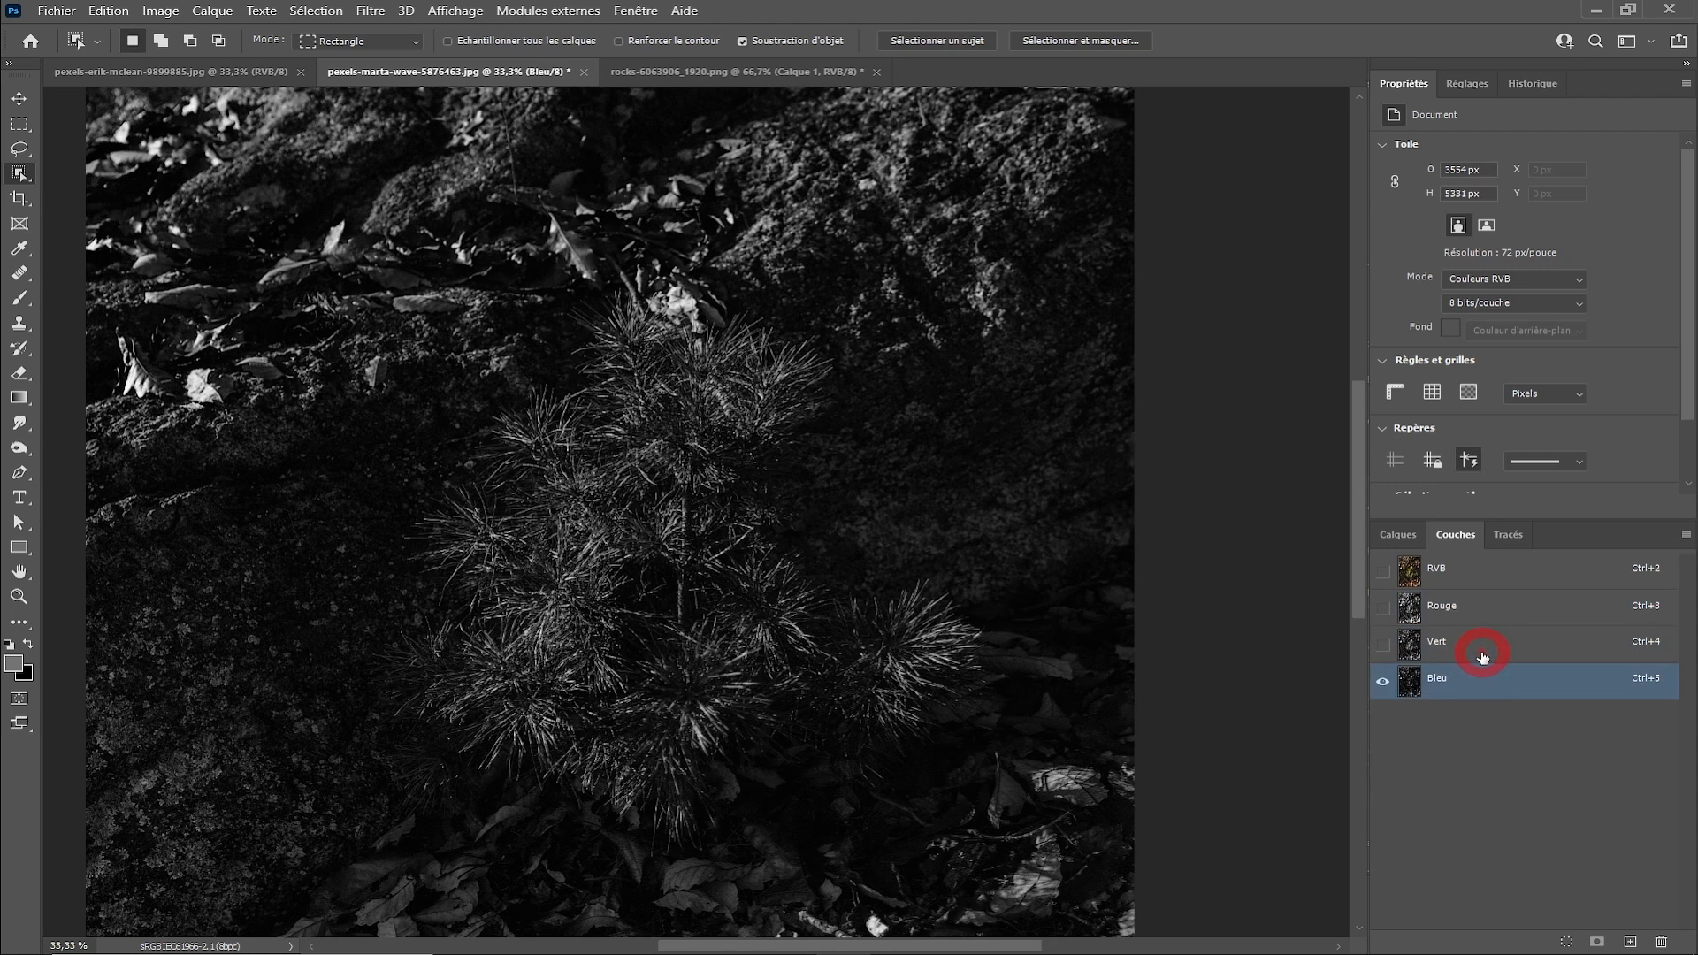
left_click(1485, 655)
left_click(1472, 703)
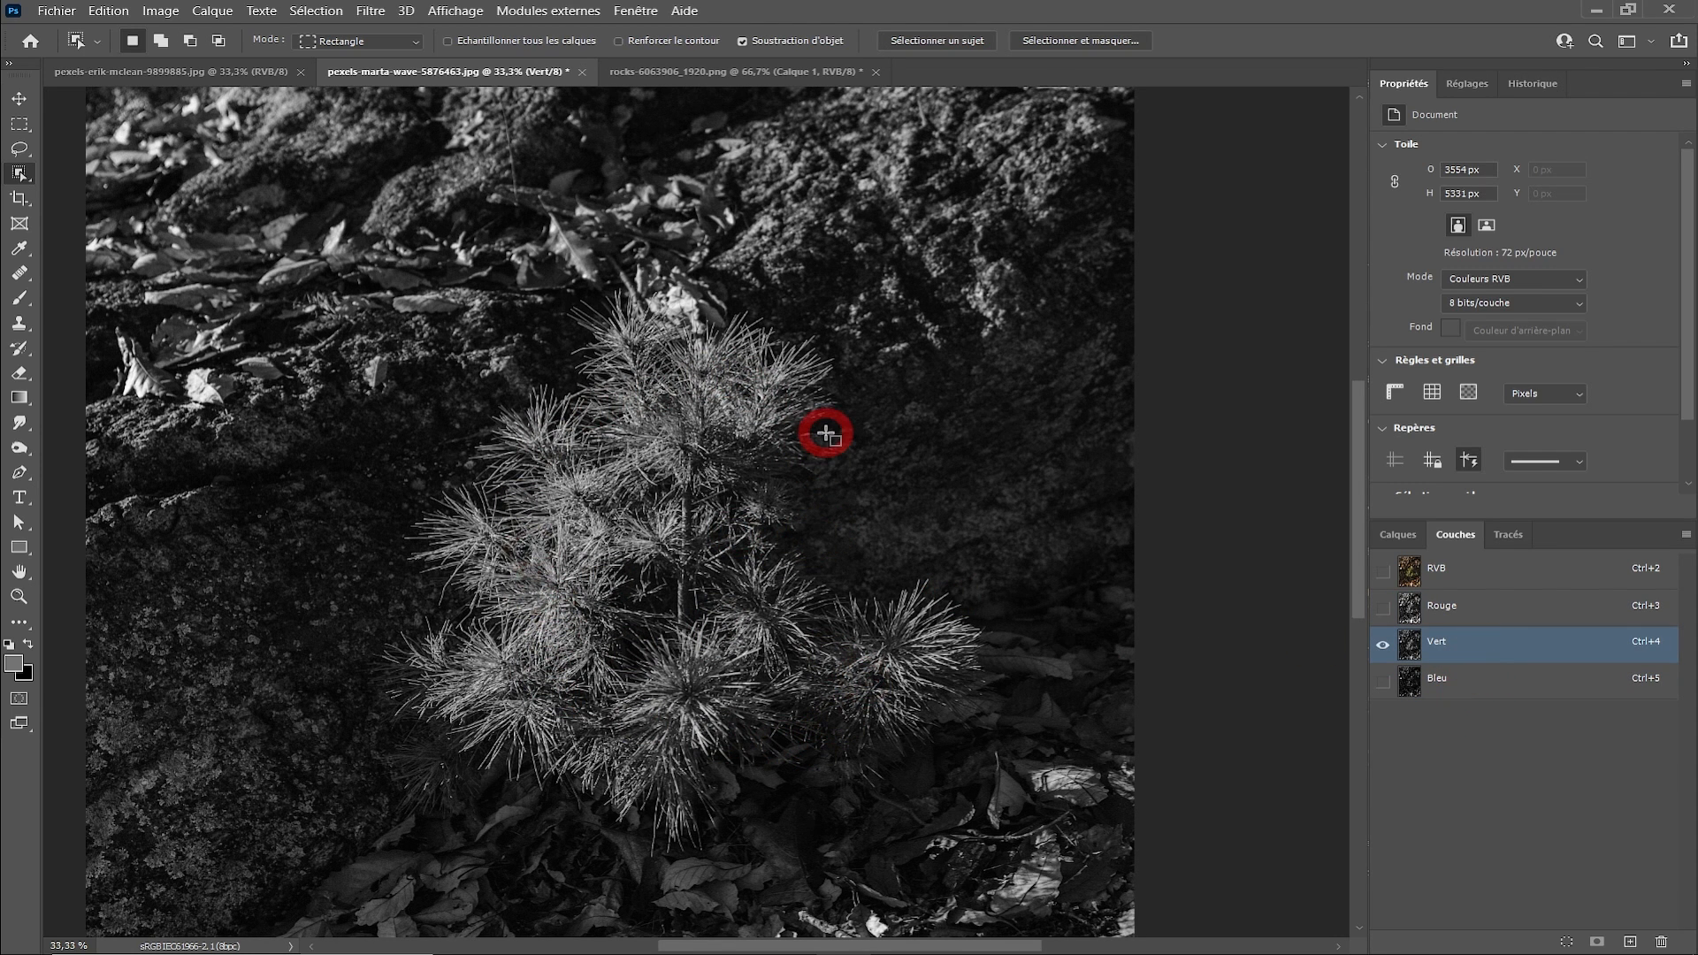
scroll(618, 569, "up", 2)
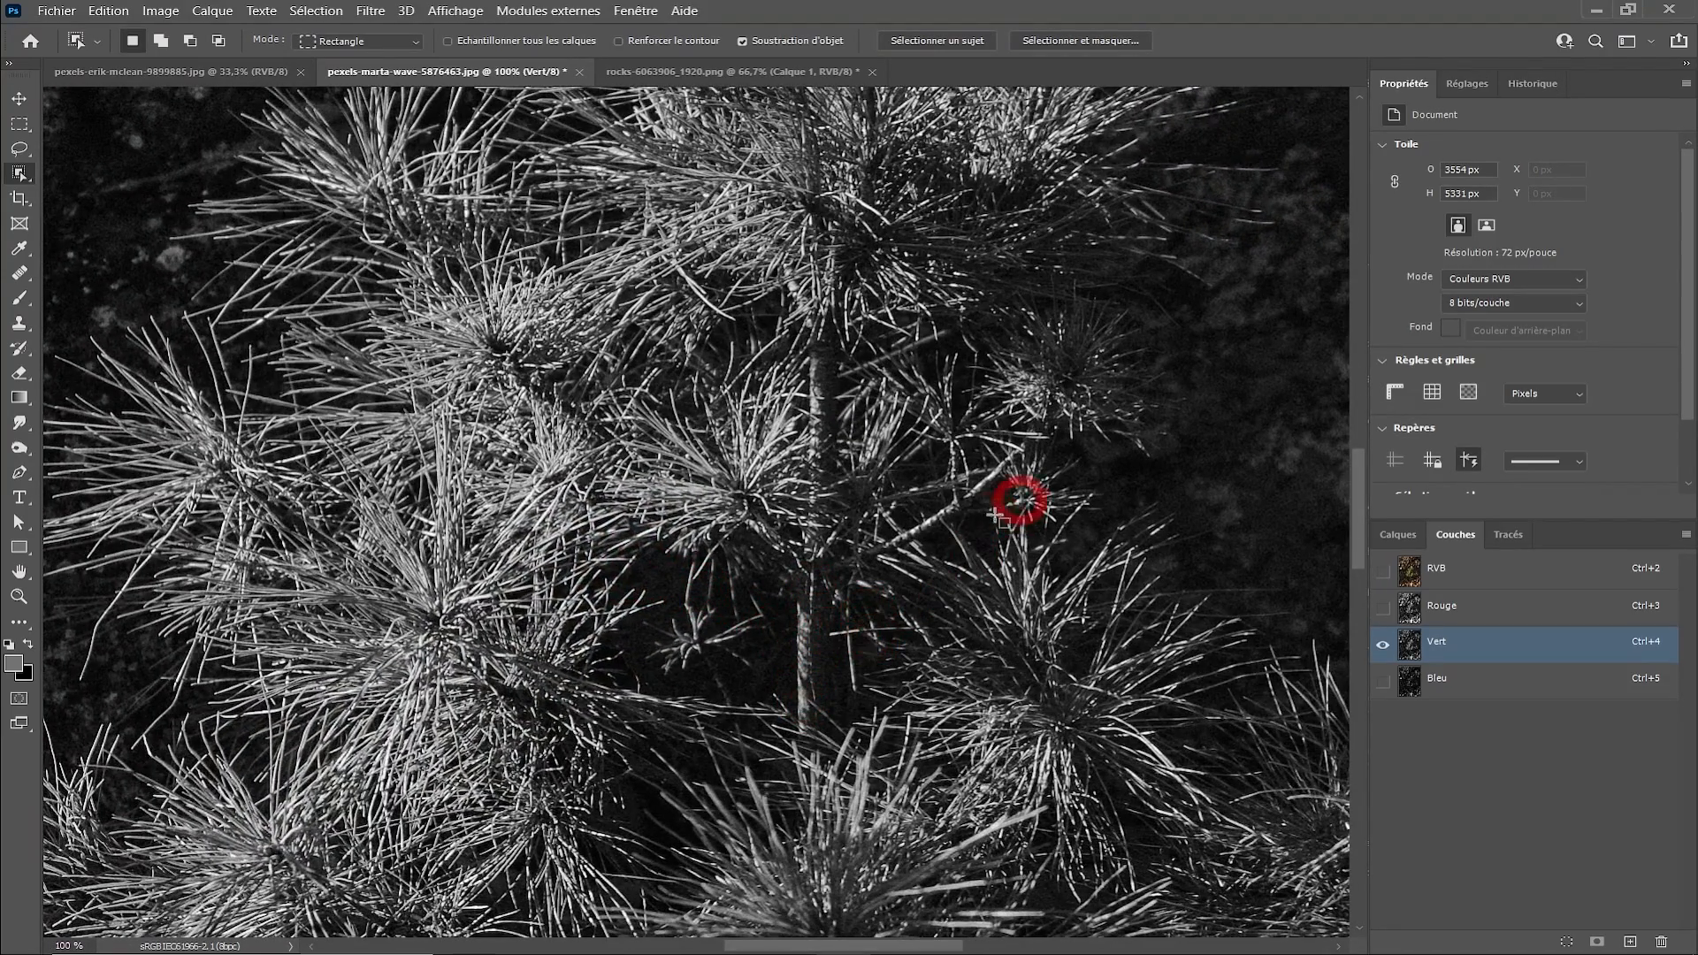
scroll(933, 541, "down", 2)
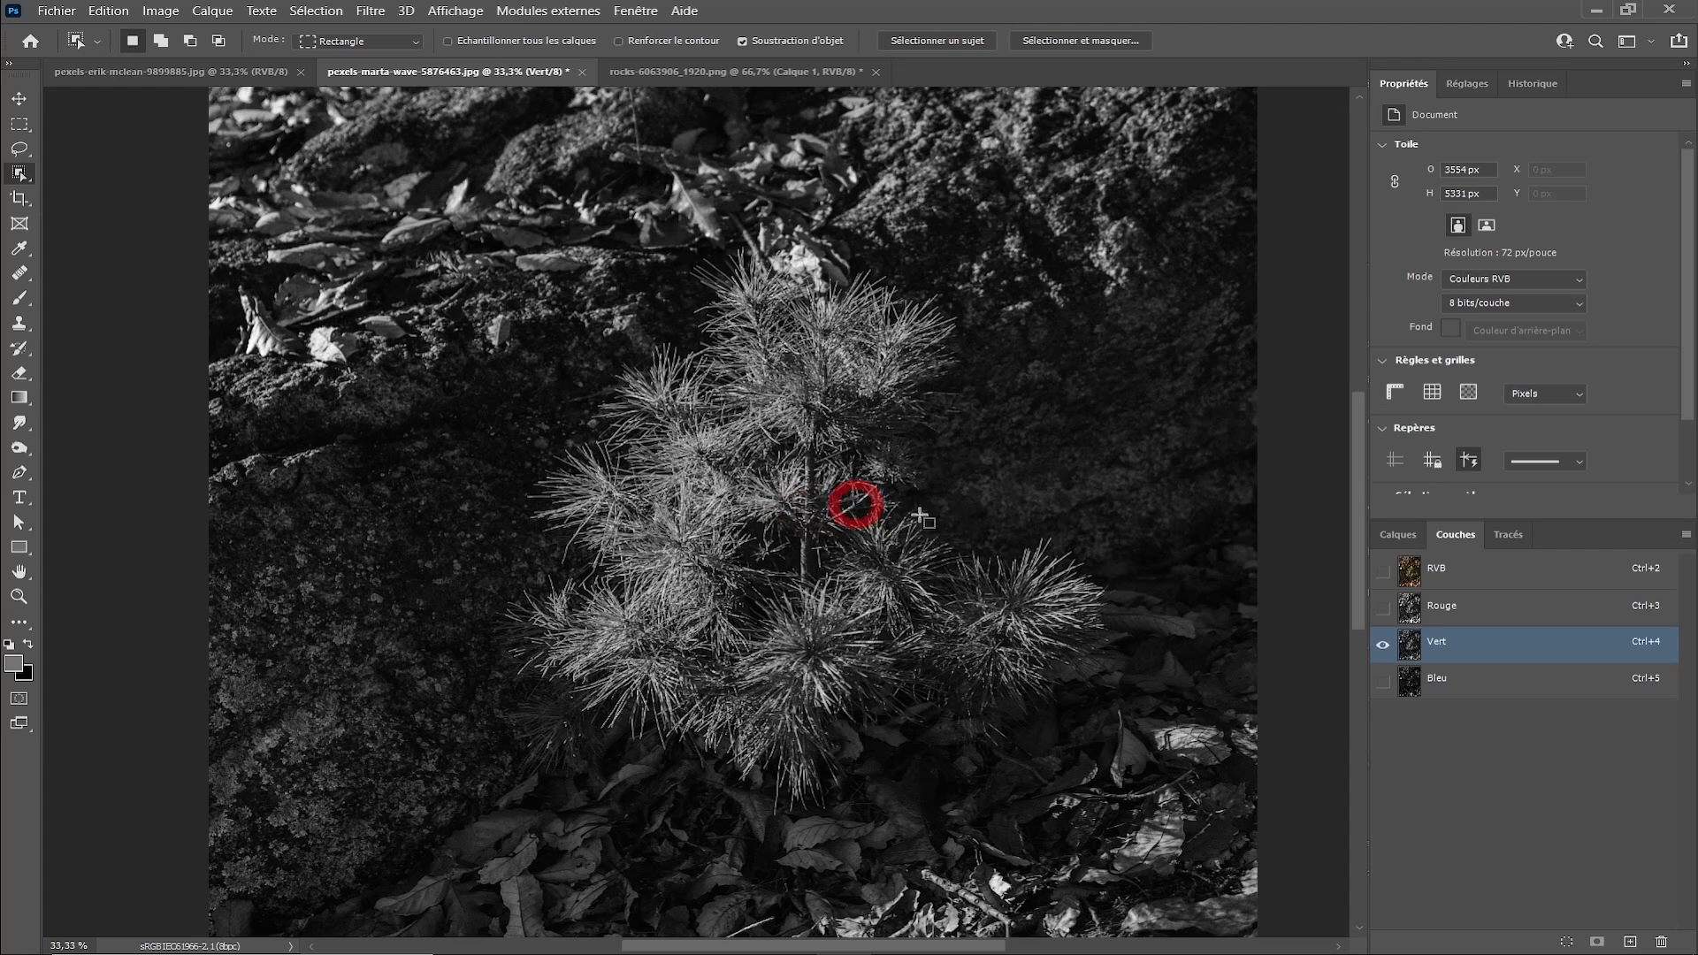
- Restore the RGB composite view and look at the rocks-6063906_1920.png document, returning to the pine photo
left_click(1473, 608)
left_click(1486, 570)
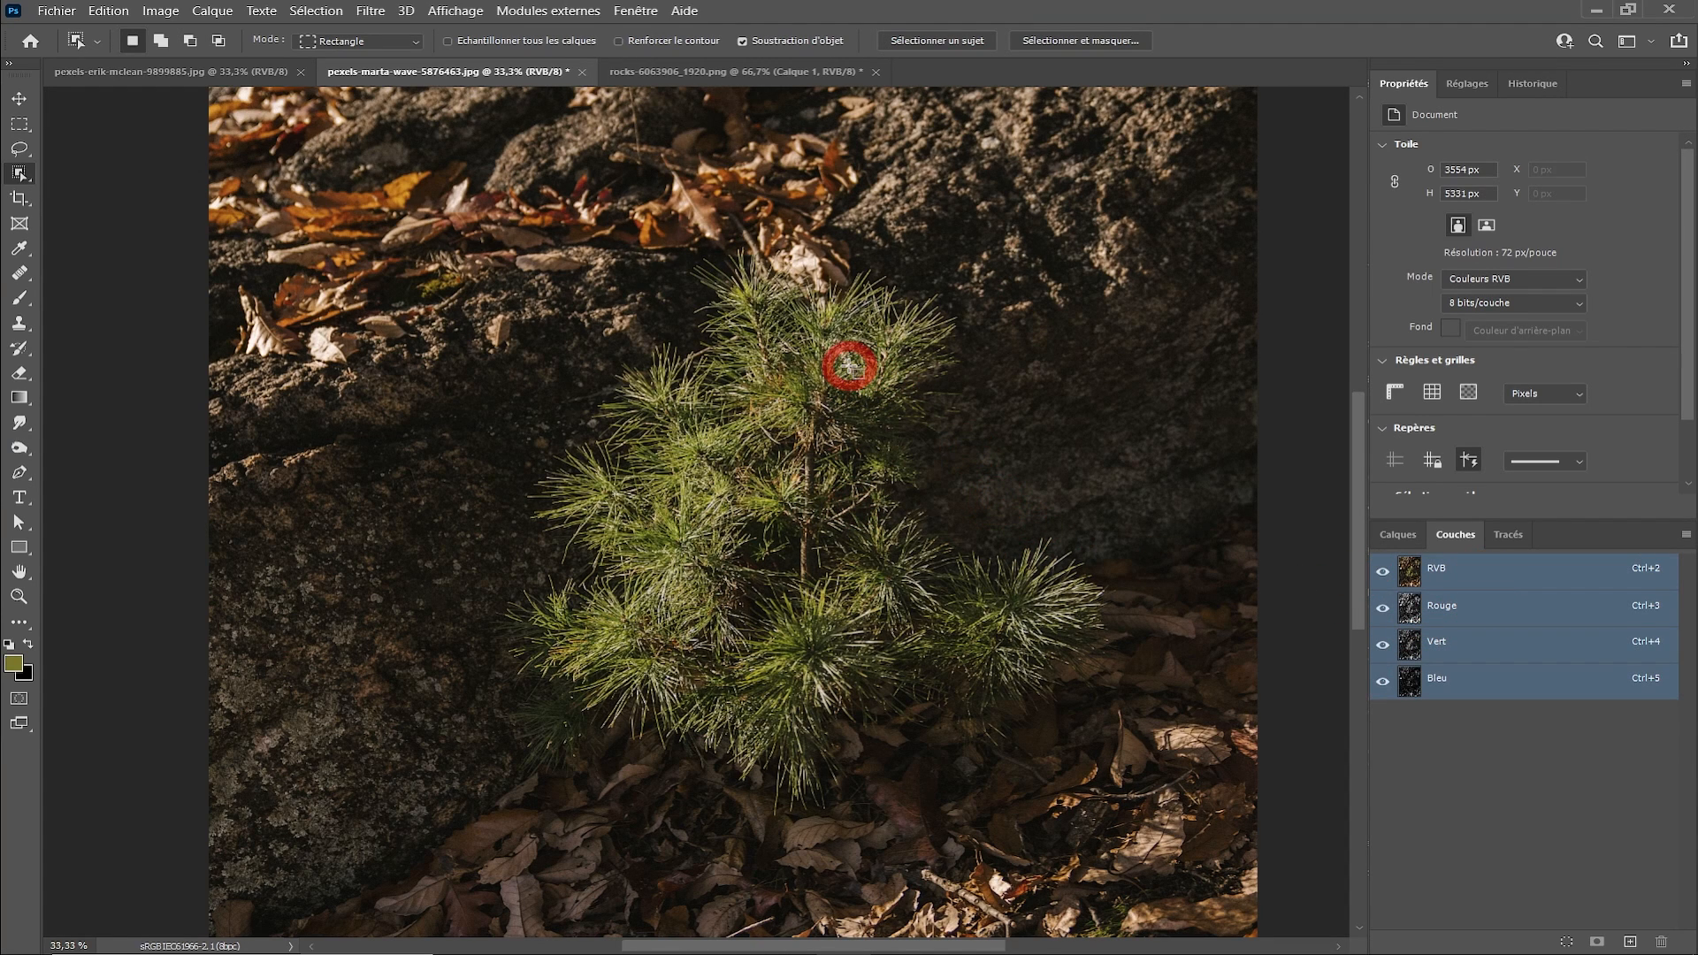
left_click(740, 73)
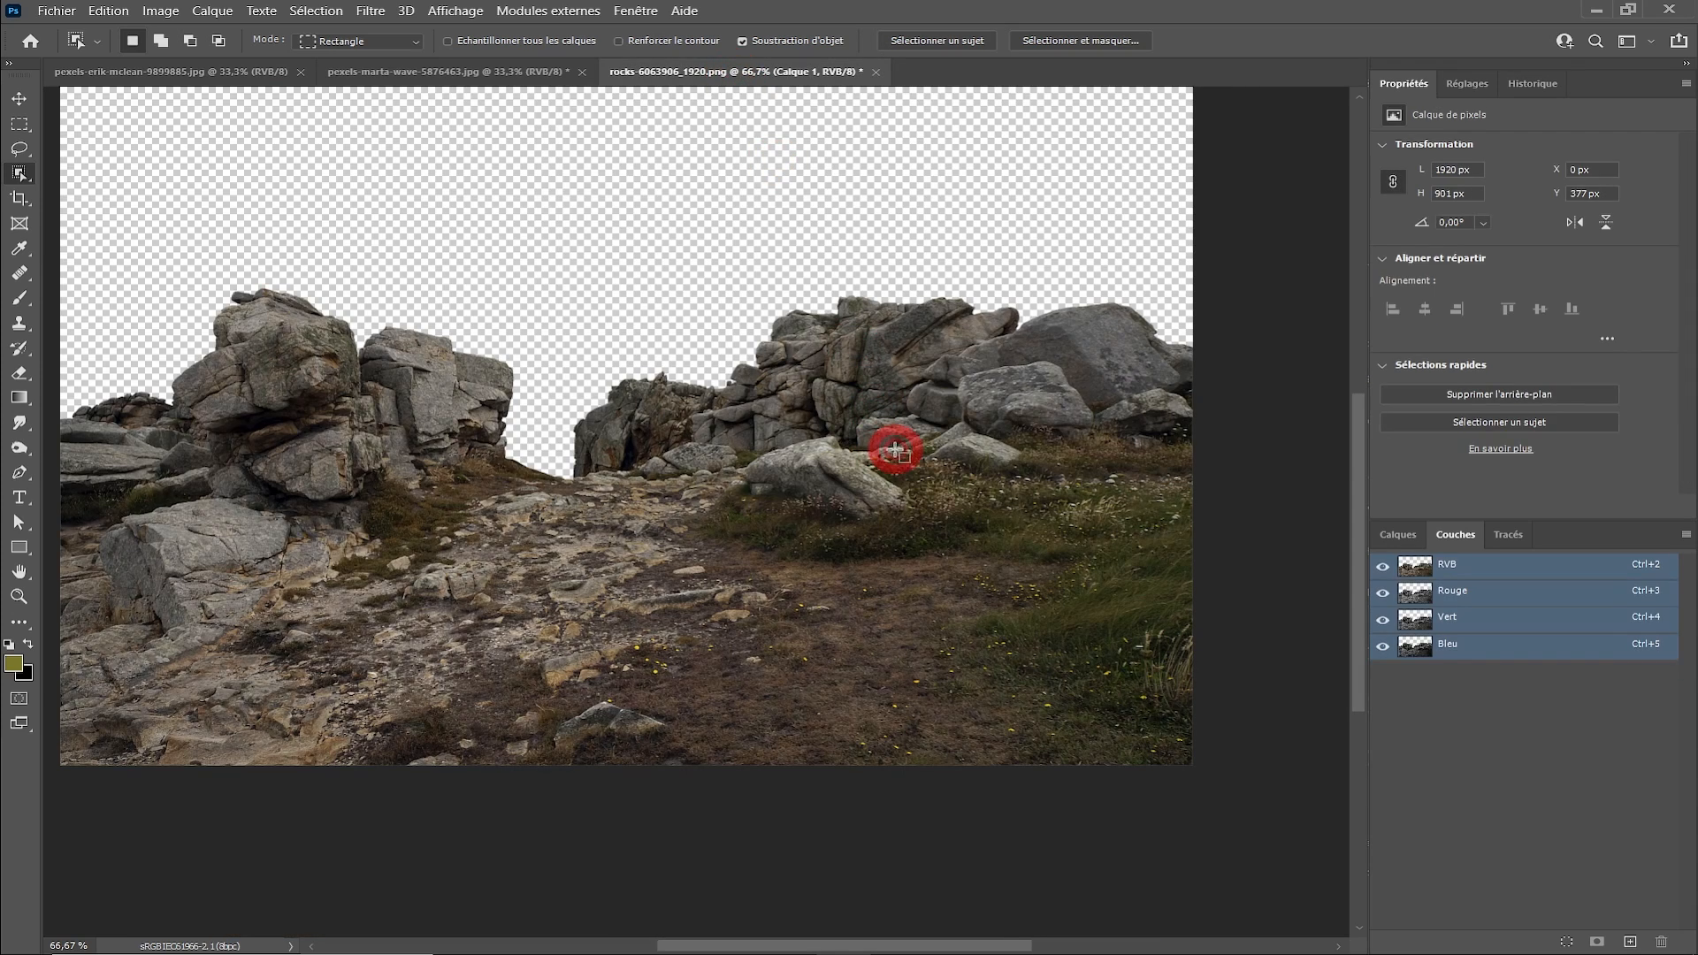
key("ctrl+shift+Tab")
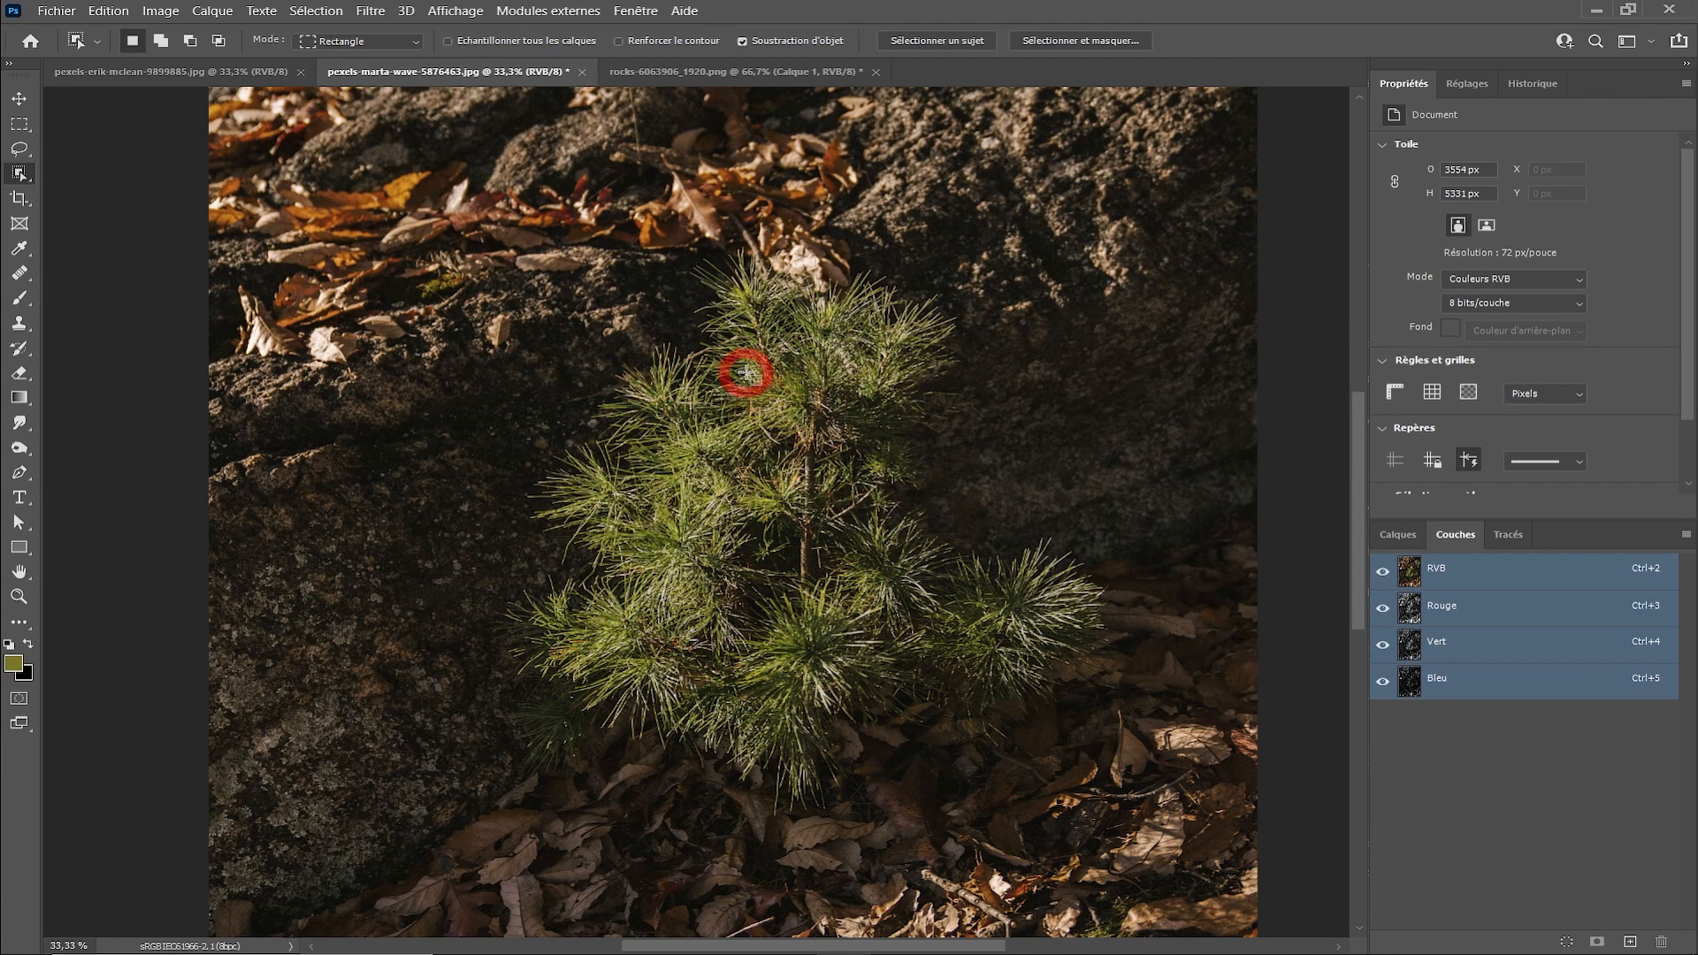
- Draw a freehand Lasso selection around the whole pine, following its branches just inside the needle tips
left_click(29, 149)
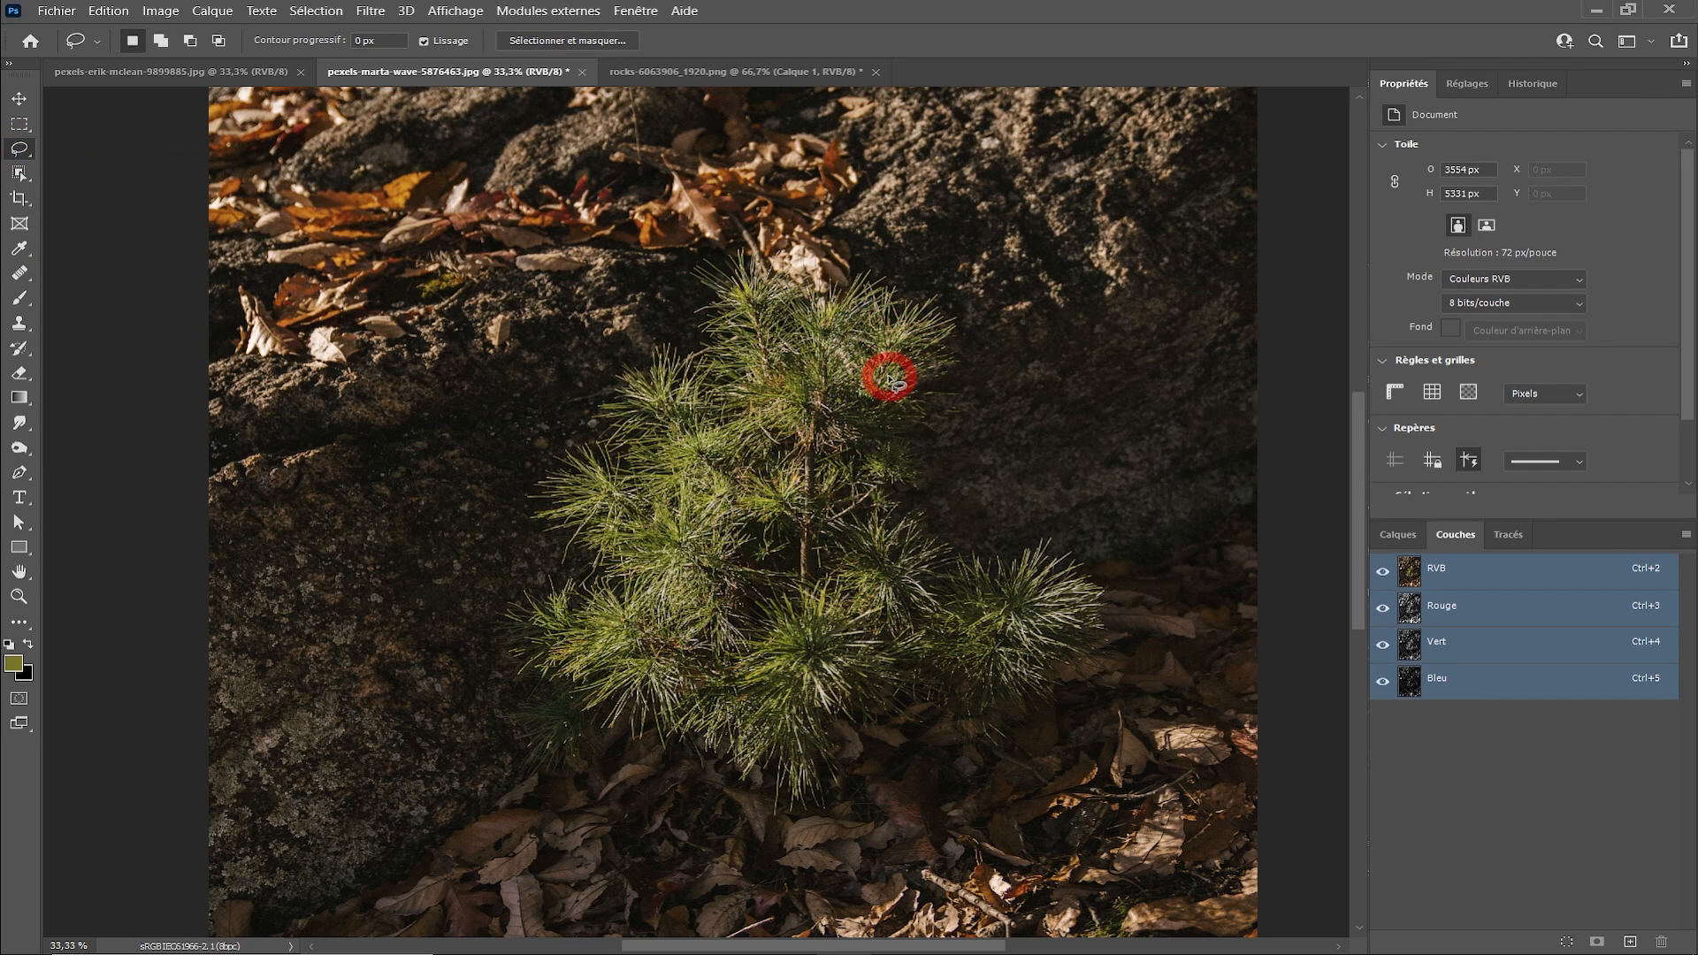
mouse_move(935, 337)
left_mouse_down()
mouse_move(864, 302)
mouse_move(801, 308)
mouse_move(741, 276)
left_mouse_up()
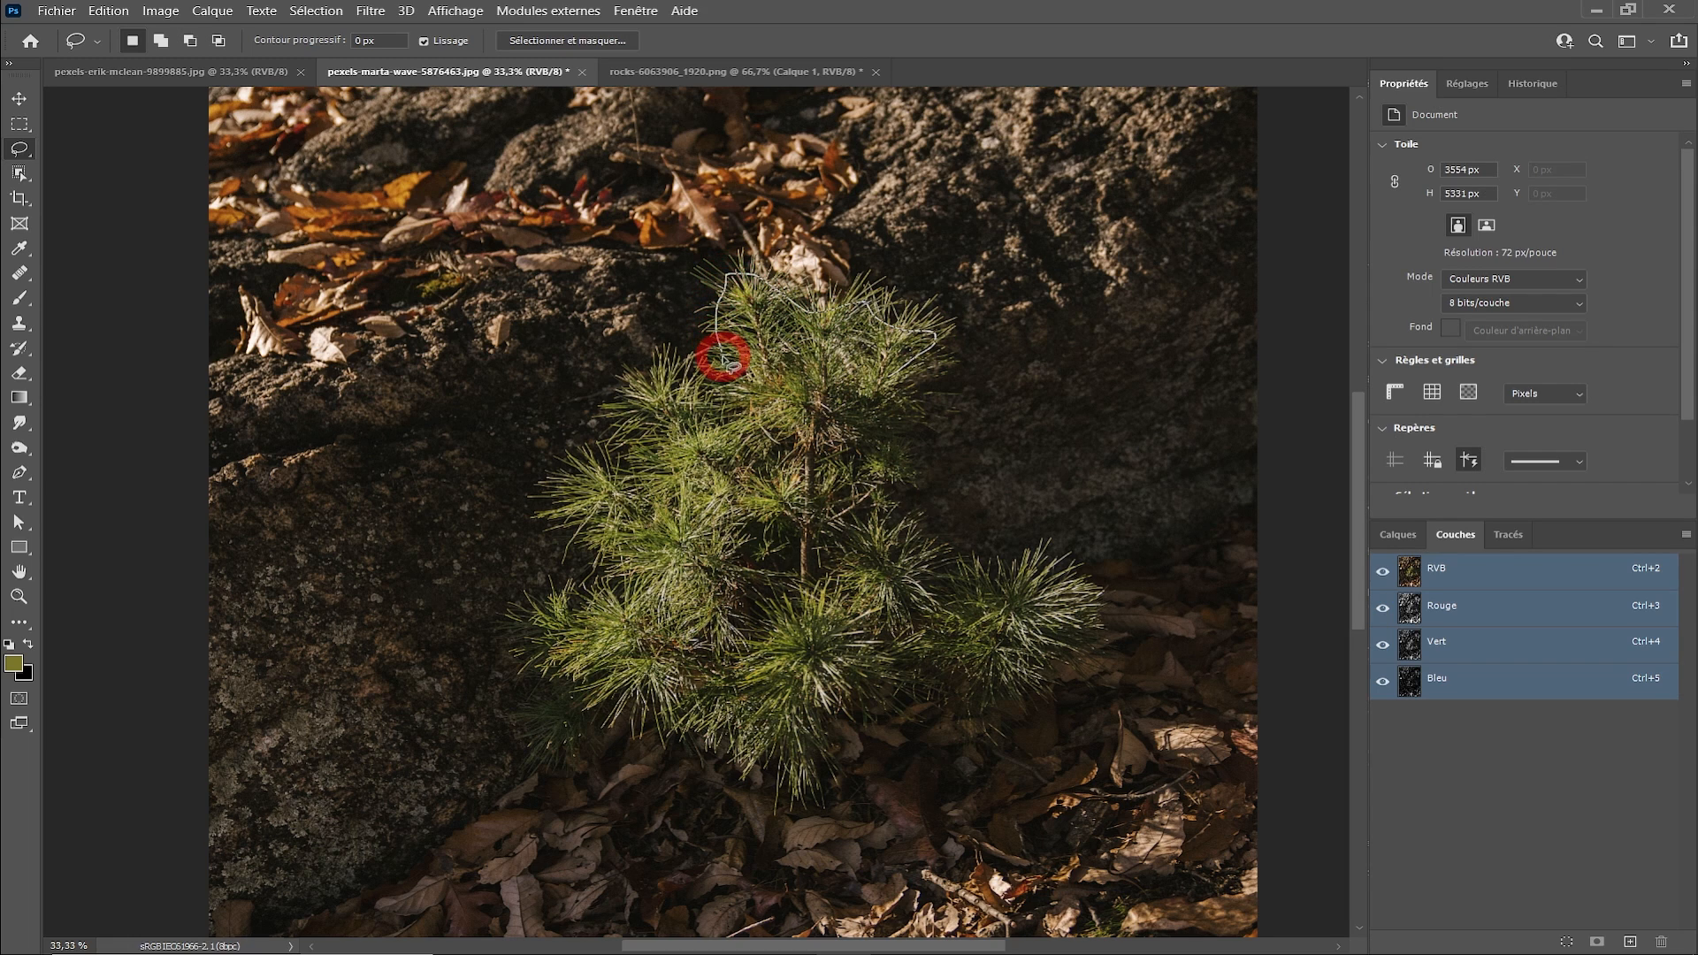
mouse_move(707, 389)
left_mouse_down()
mouse_move(660, 367)
mouse_move(625, 403)
mouse_move(639, 485)
mouse_move(604, 476)
left_mouse_up()
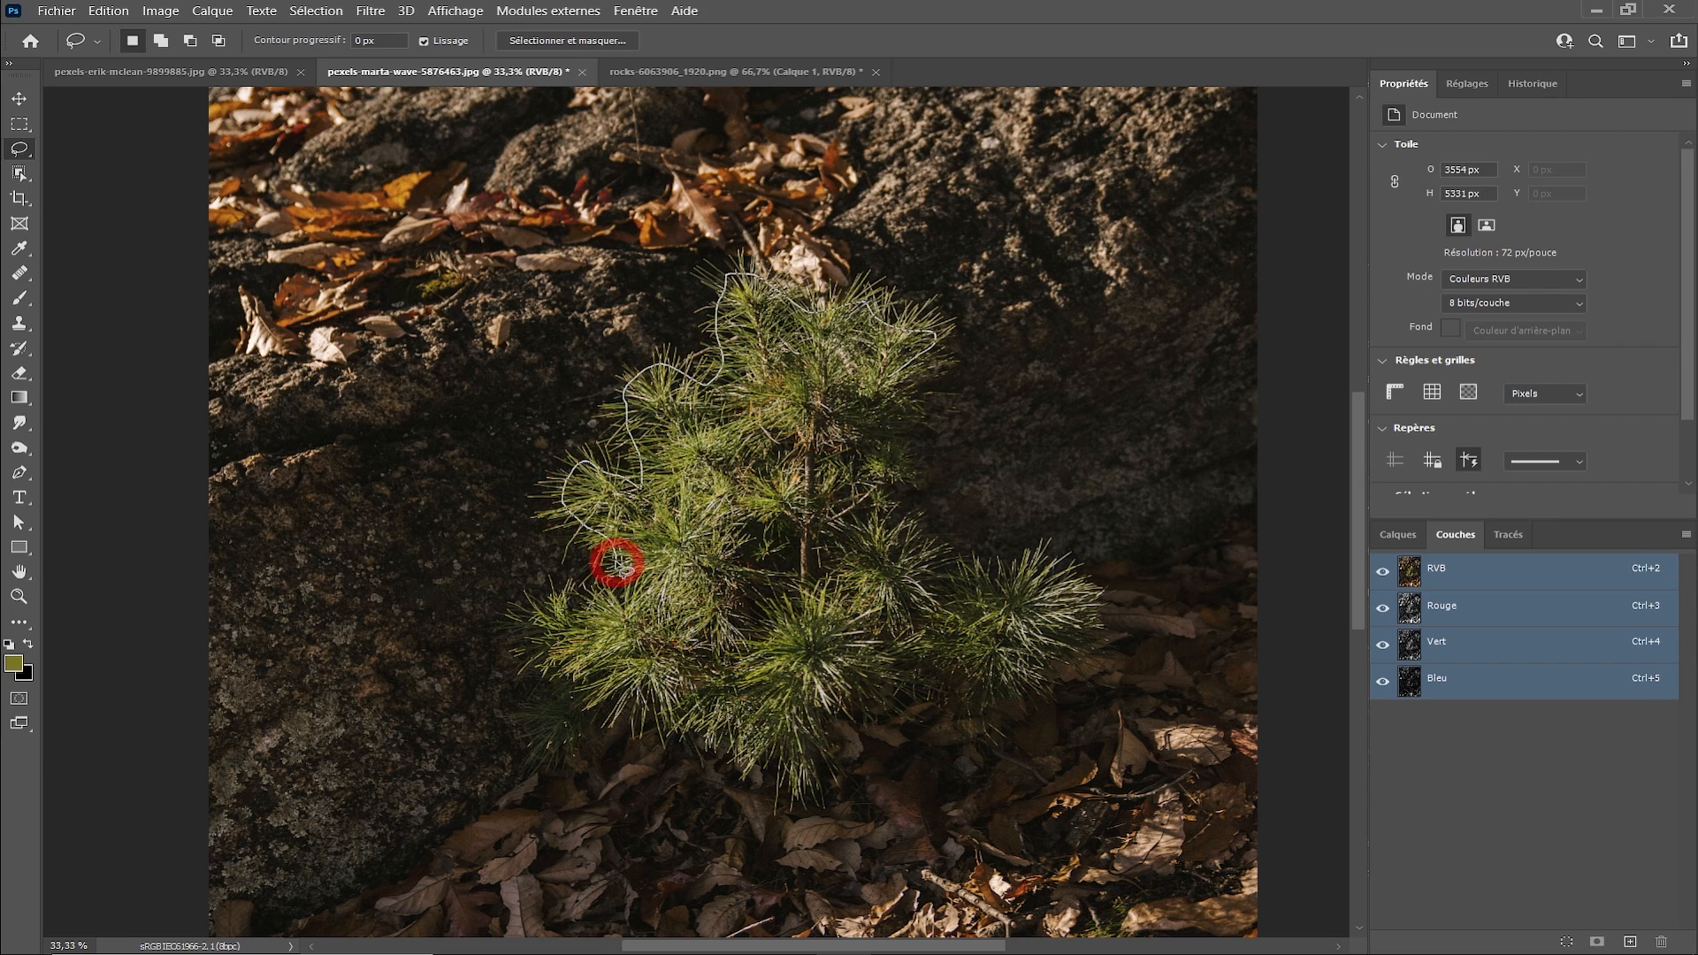
left_click_drag(639, 599, 607, 611)
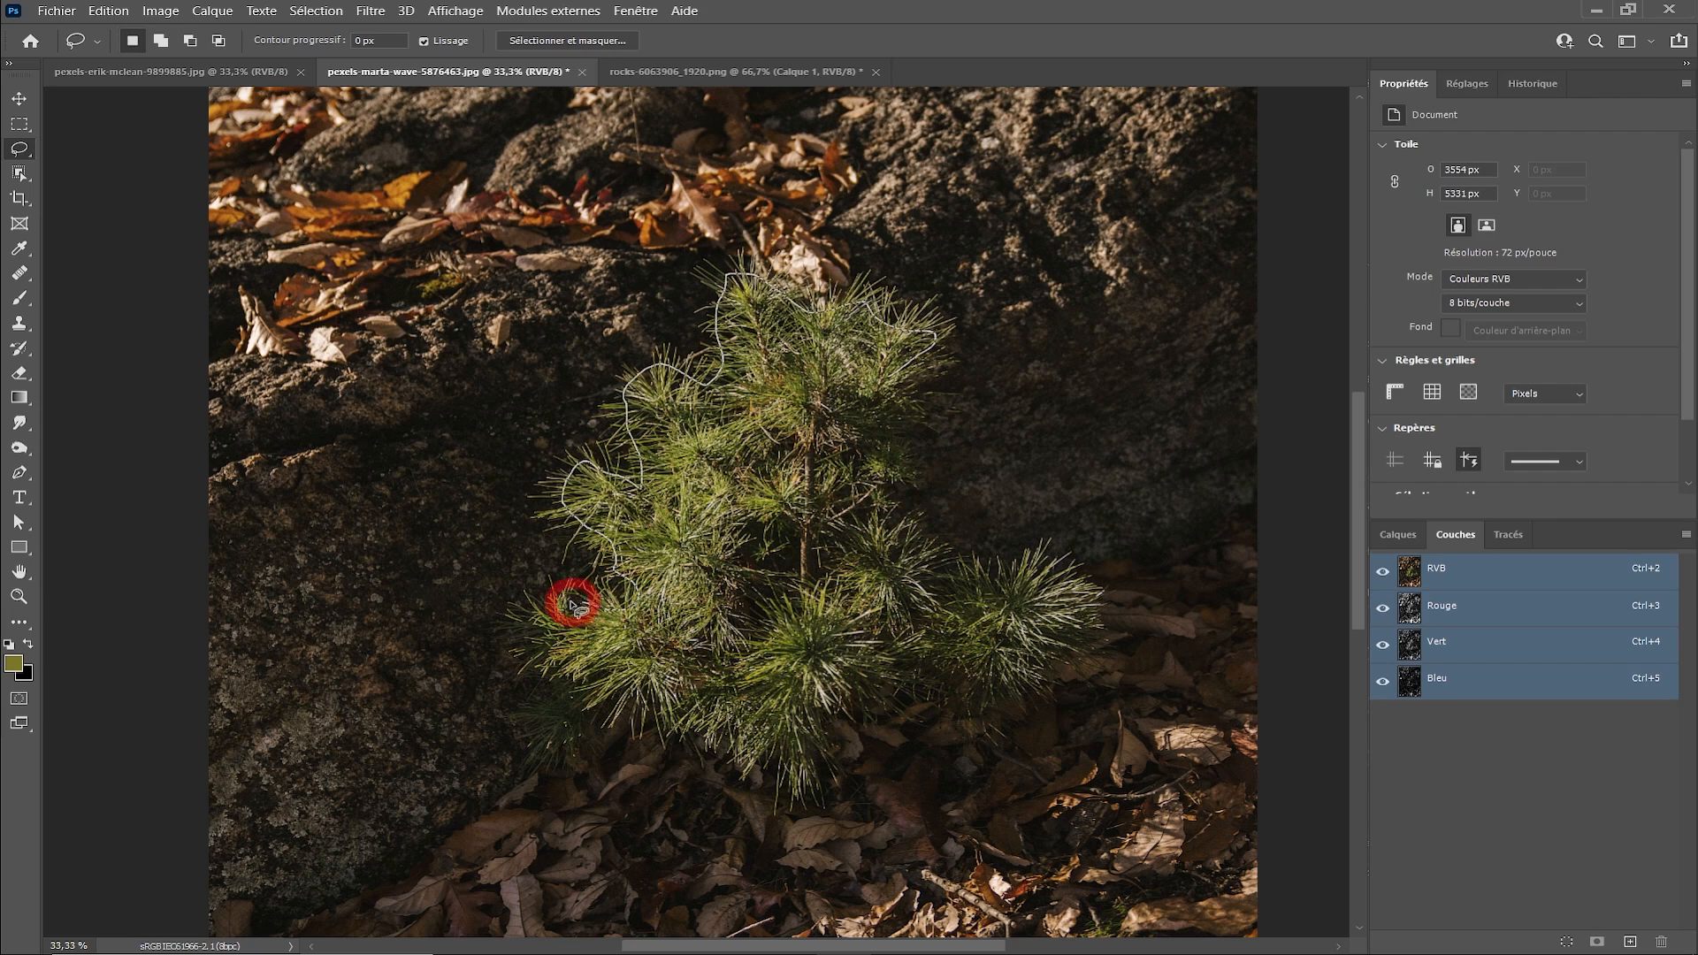
left_click_drag(630, 708, 685, 726)
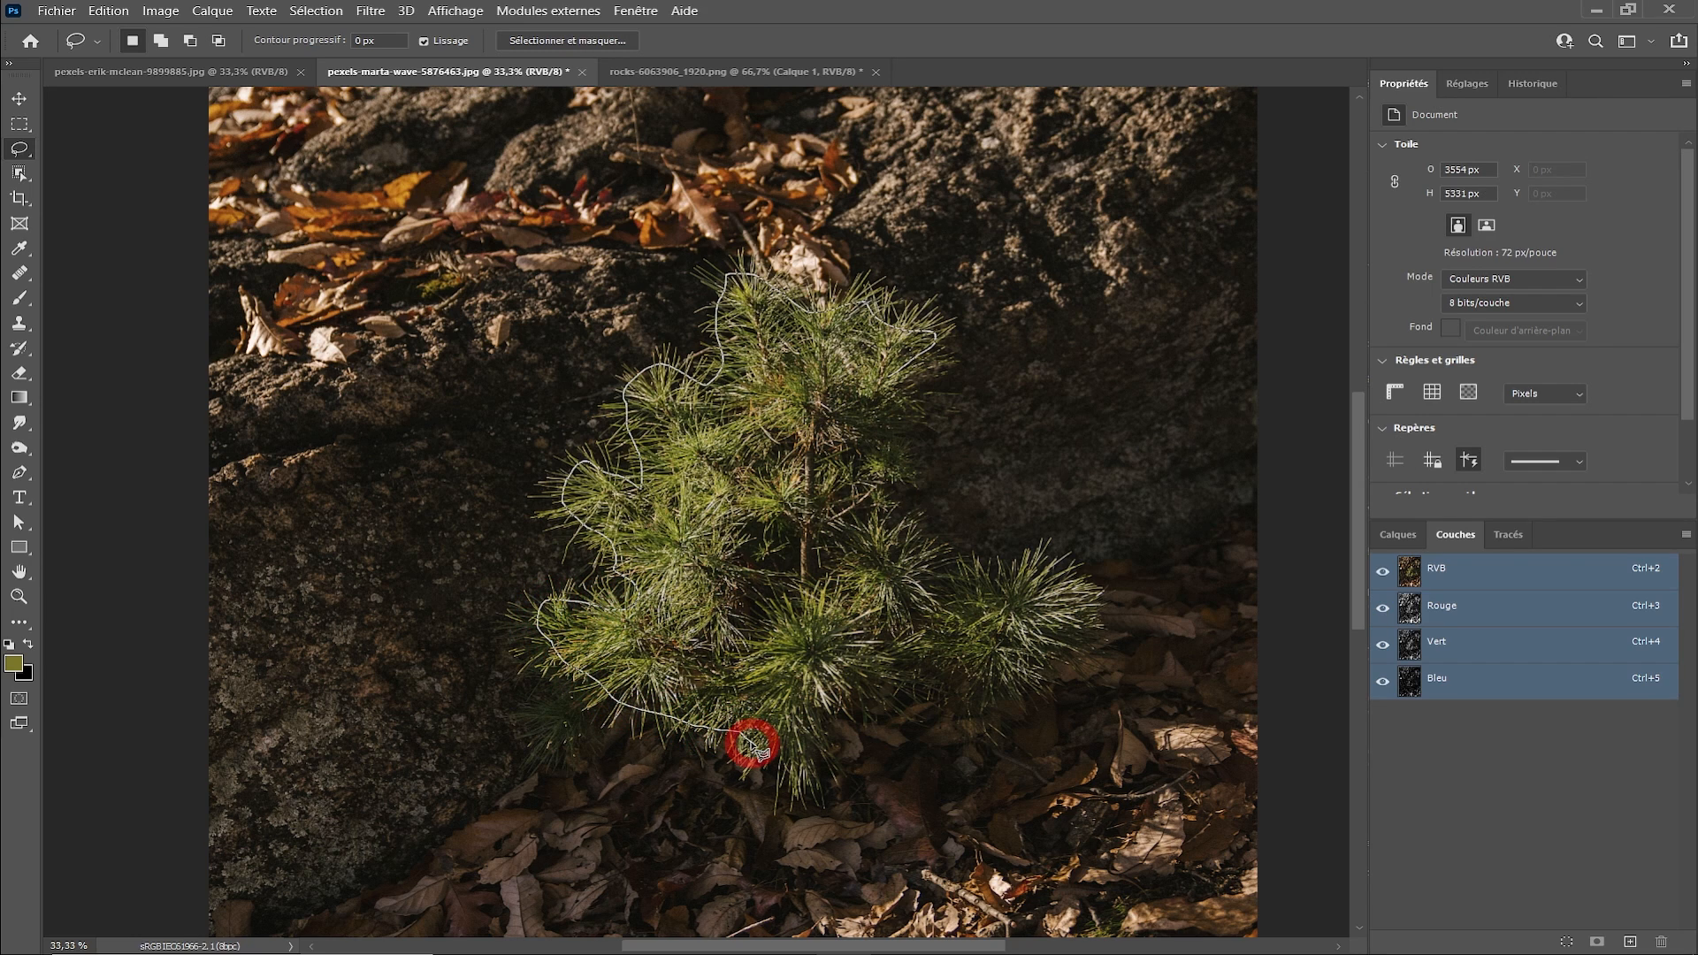
left_click_drag(763, 750, 802, 689)
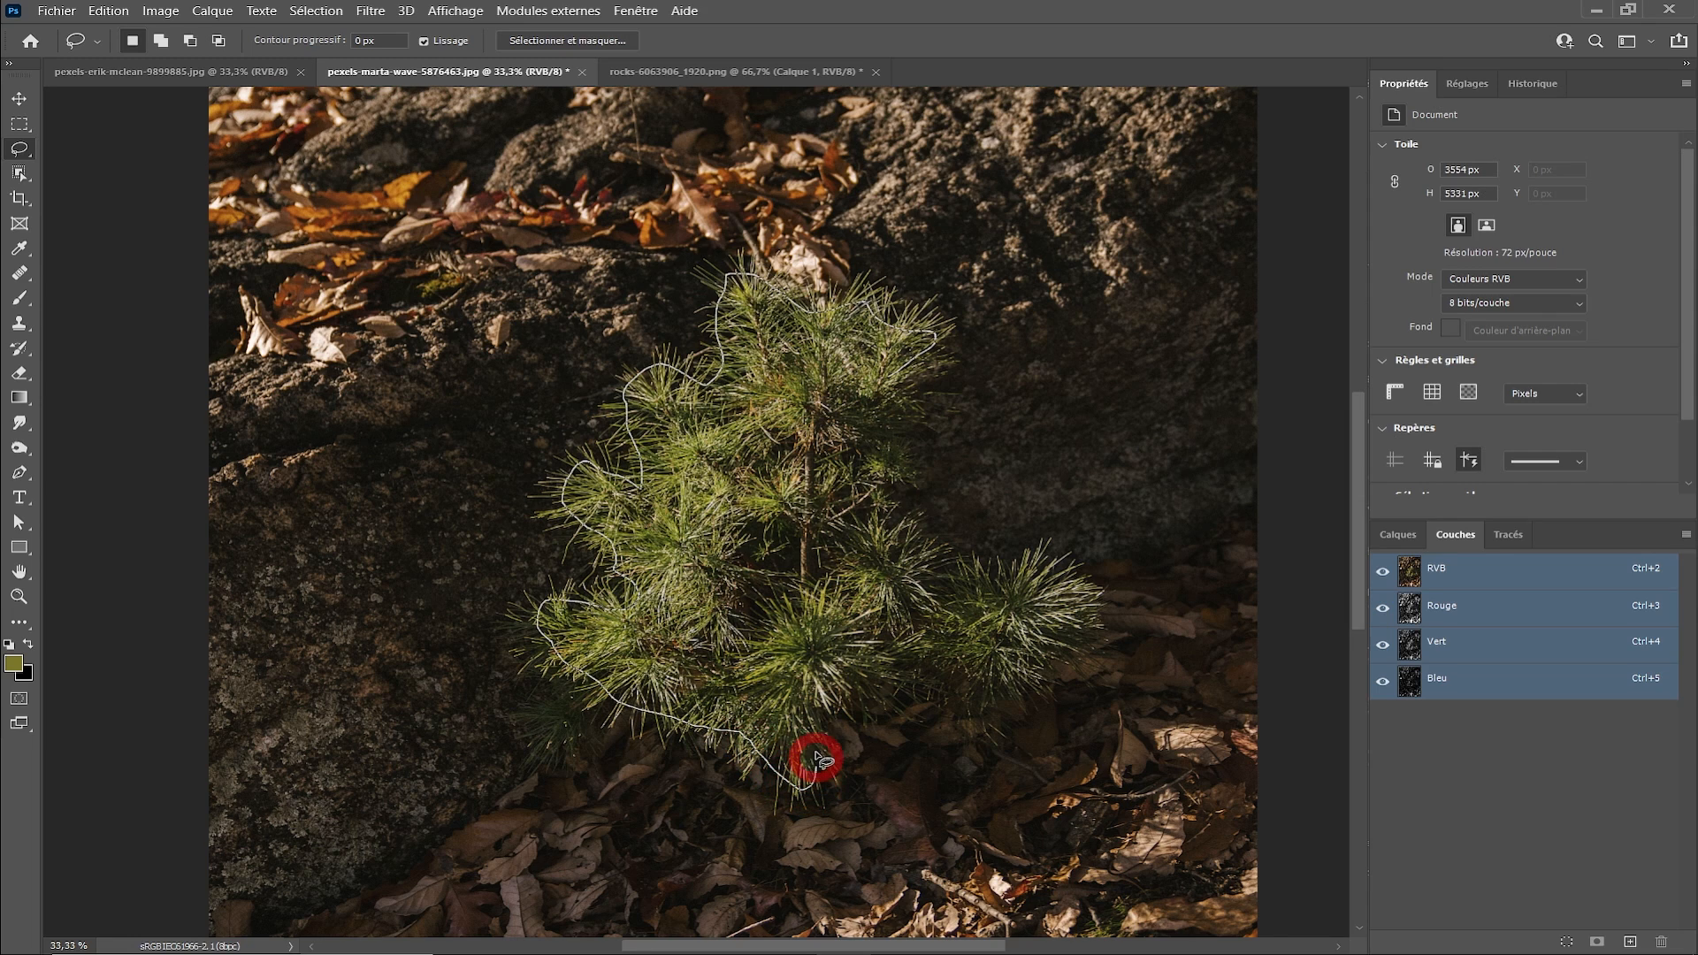
mouse_move(817, 753)
left_mouse_down()
mouse_move(802, 714)
mouse_move(847, 679)
left_mouse_up()
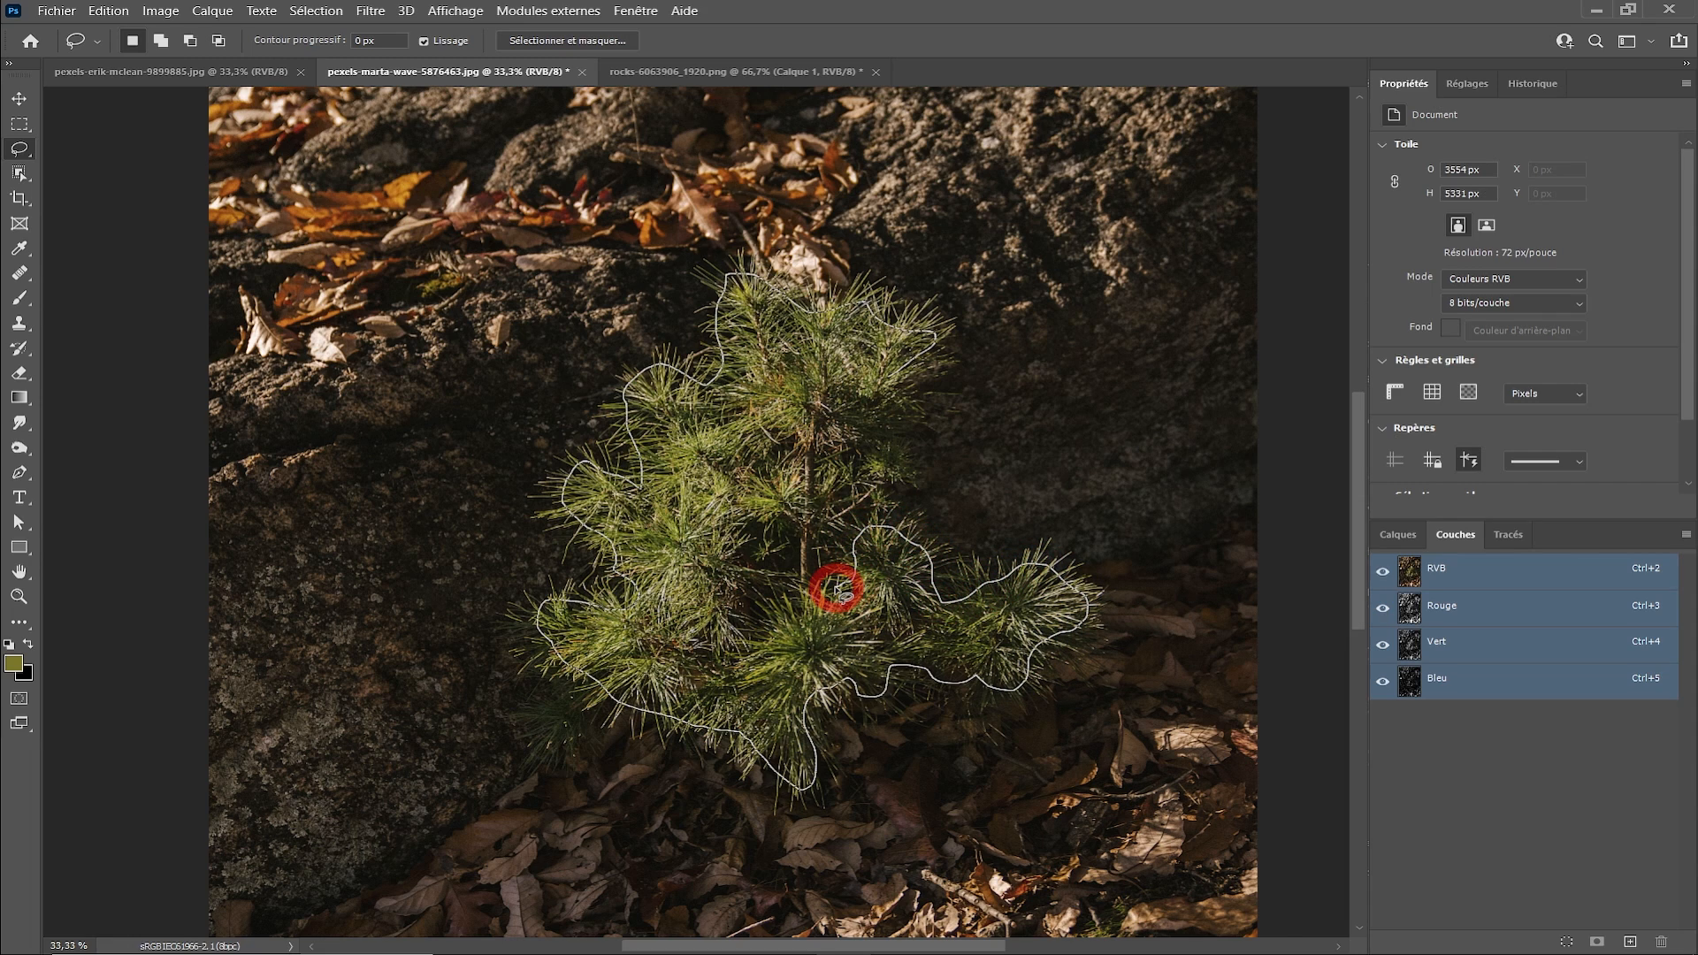
mouse_move(839, 587)
left_mouse_down()
mouse_move(822, 552)
mouse_move(847, 524)
left_mouse_up()
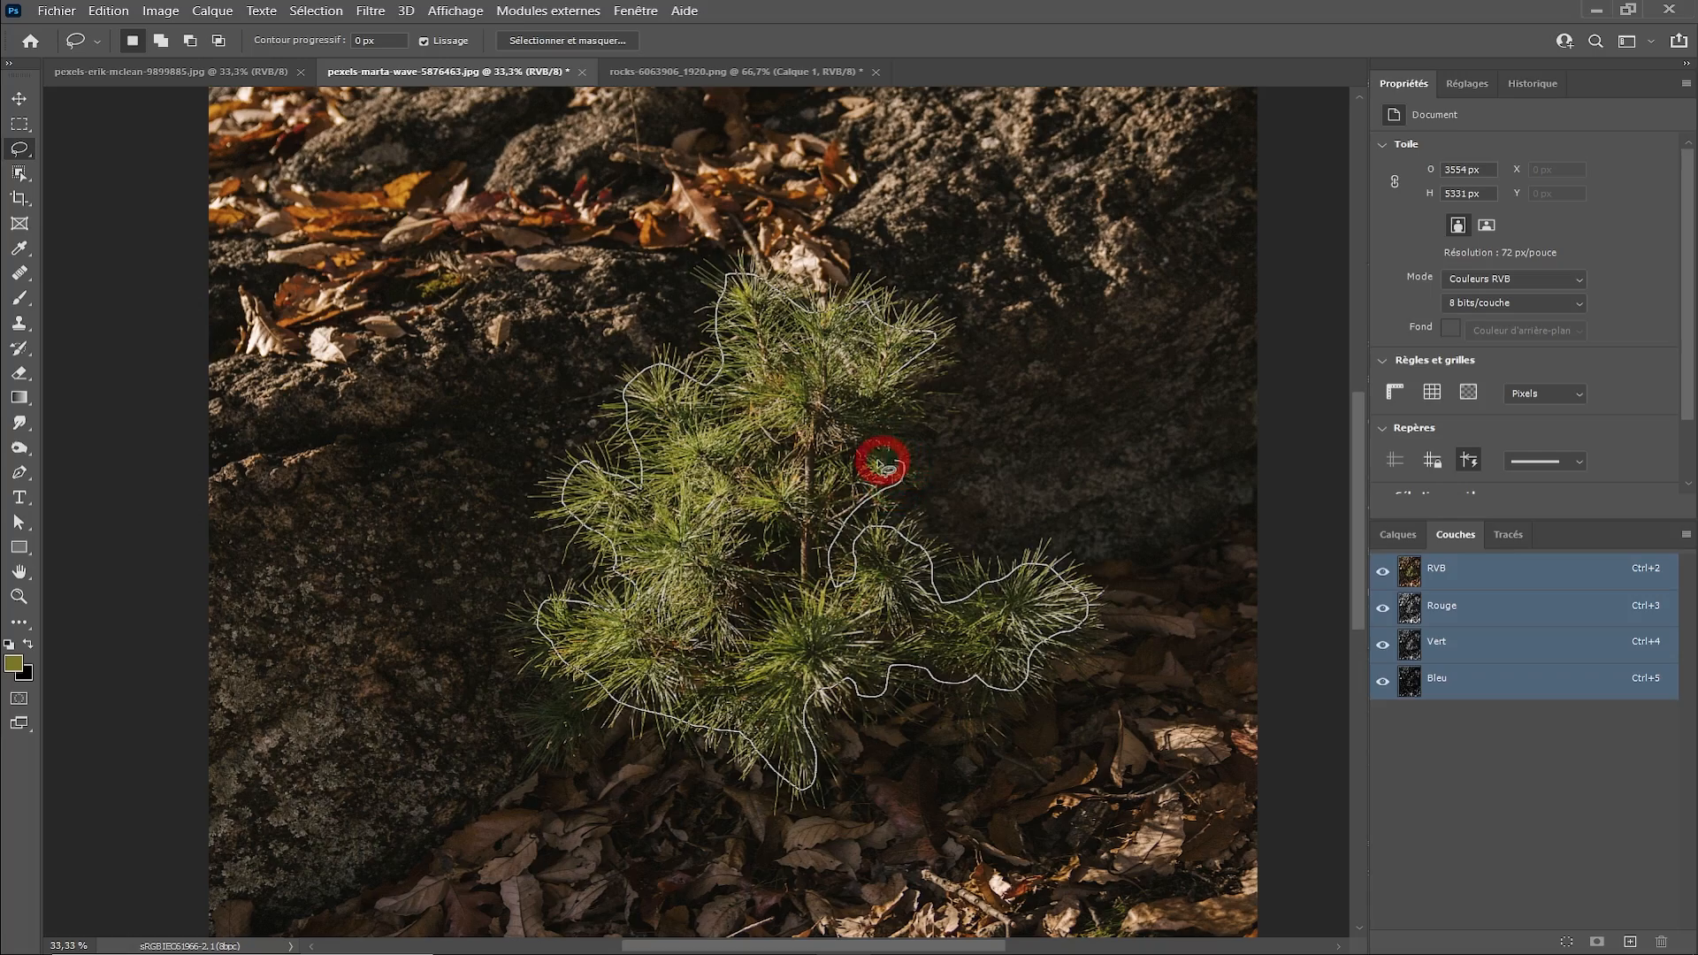
left_click_drag(911, 417, 925, 351)
- Add the missed sliver at the pine's upper-right edge to the lasso selection
scroll(929, 353, "up", 5)
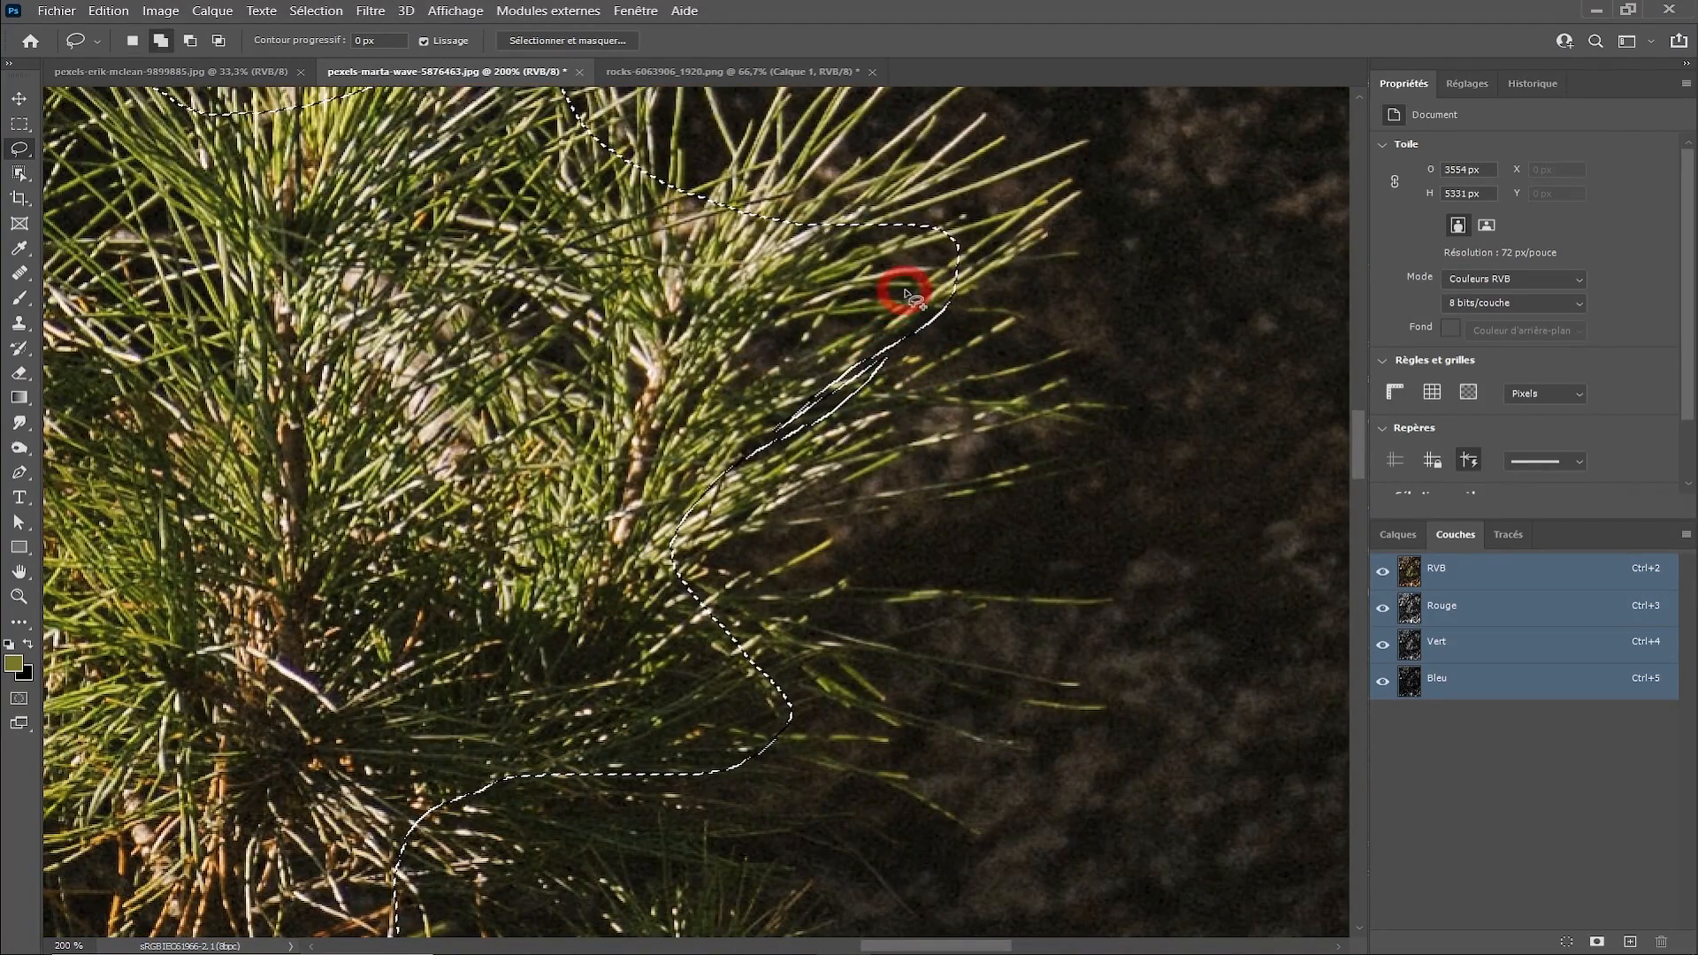
mouse_move(902, 289)
left_mouse_down()
mouse_move(720, 511)
mouse_move(811, 311)
mouse_move(799, 356)
left_mouse_up()
scroll(799, 356, "down", 5)
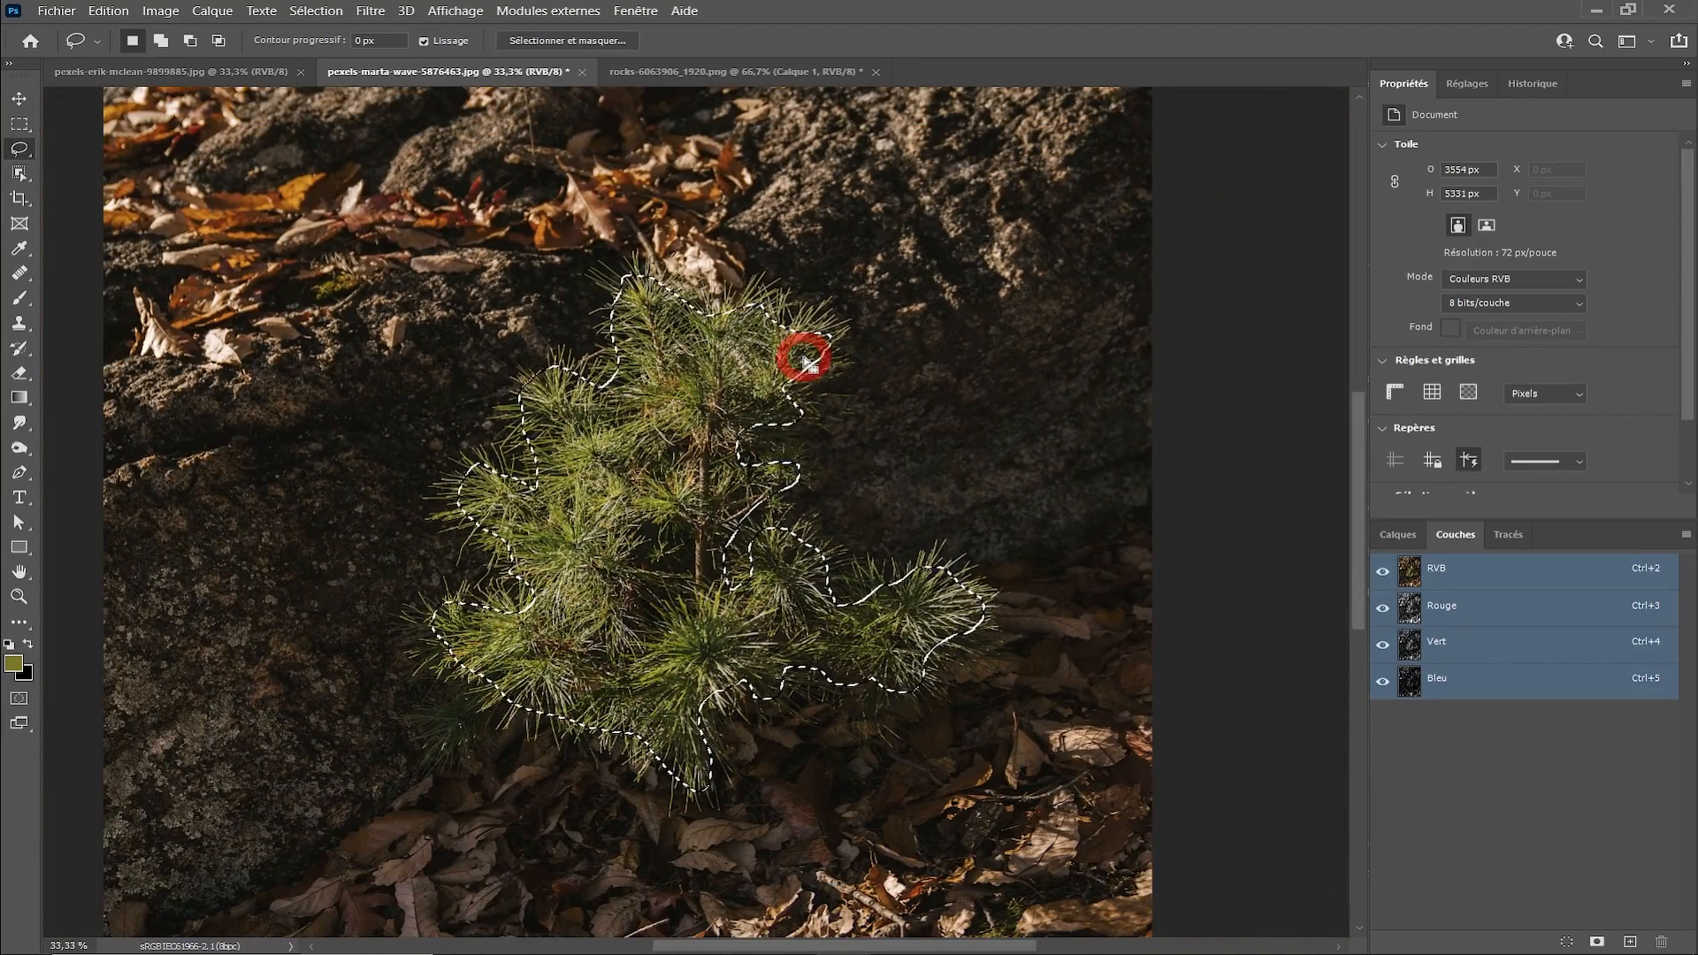
mouse_move(804, 361)
left_mouse_down()
mouse_move(756, 408)
mouse_move(751, 375)
mouse_move(653, 287)
mouse_move(648, 400)
mouse_move(669, 389)
mouse_move(468, 31)
left_mouse_up()
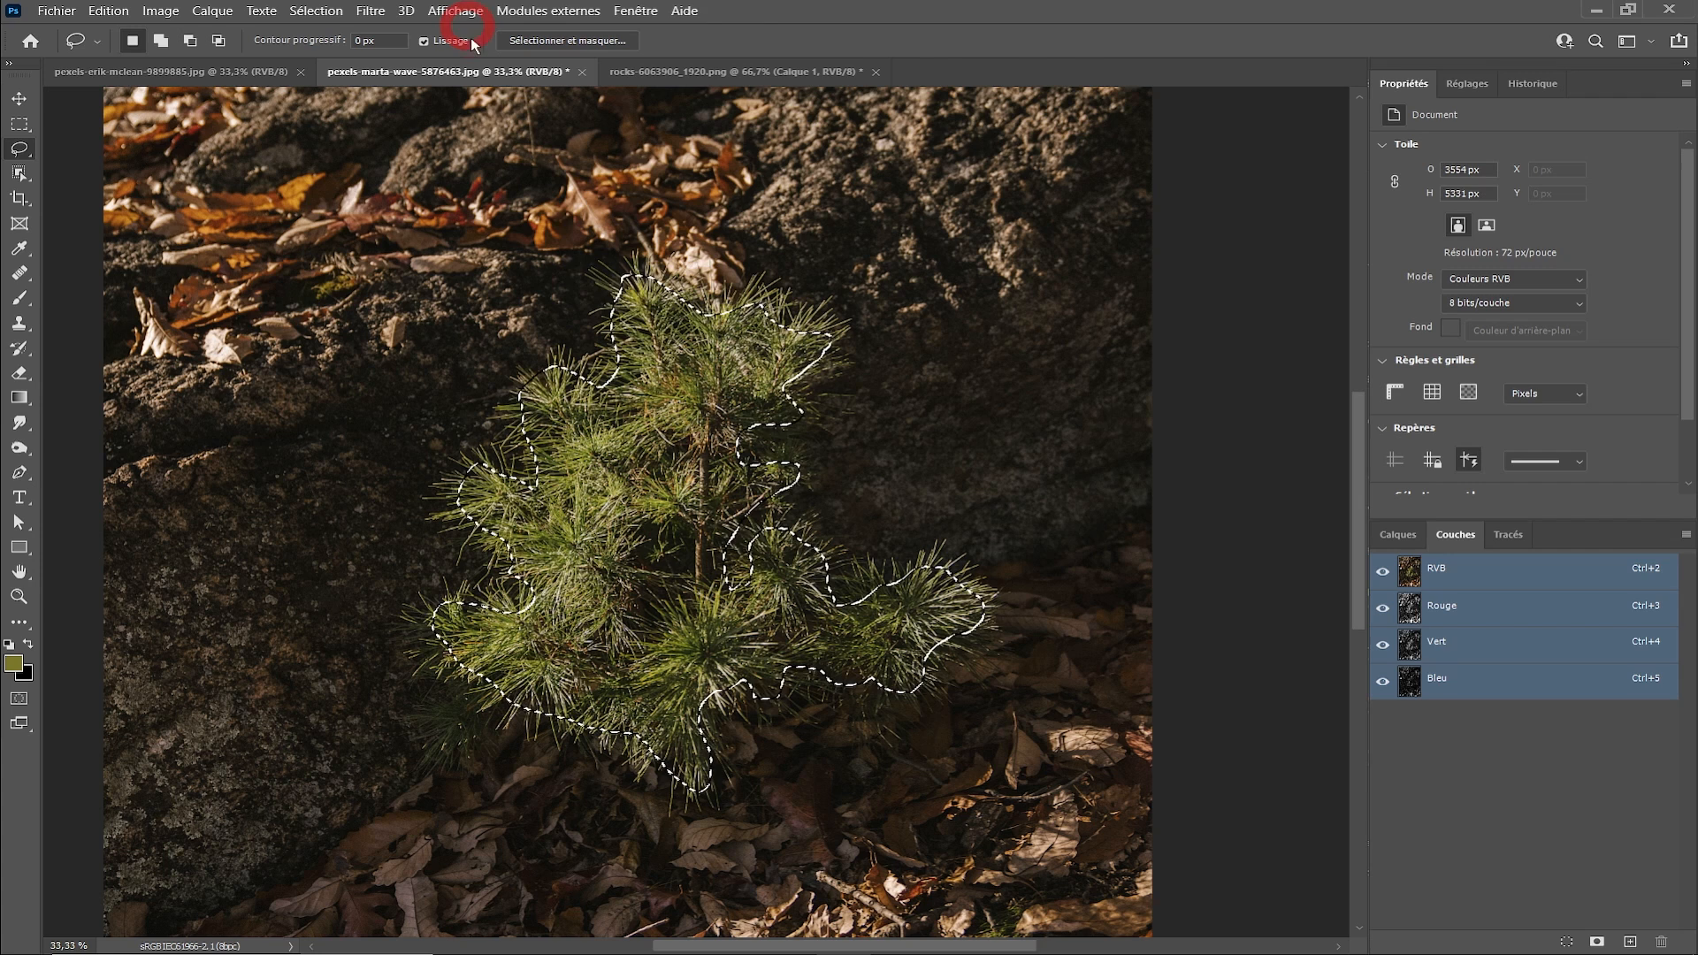
- Feather the pine selection with a radius of 30 pixels
left_click(323, 12)
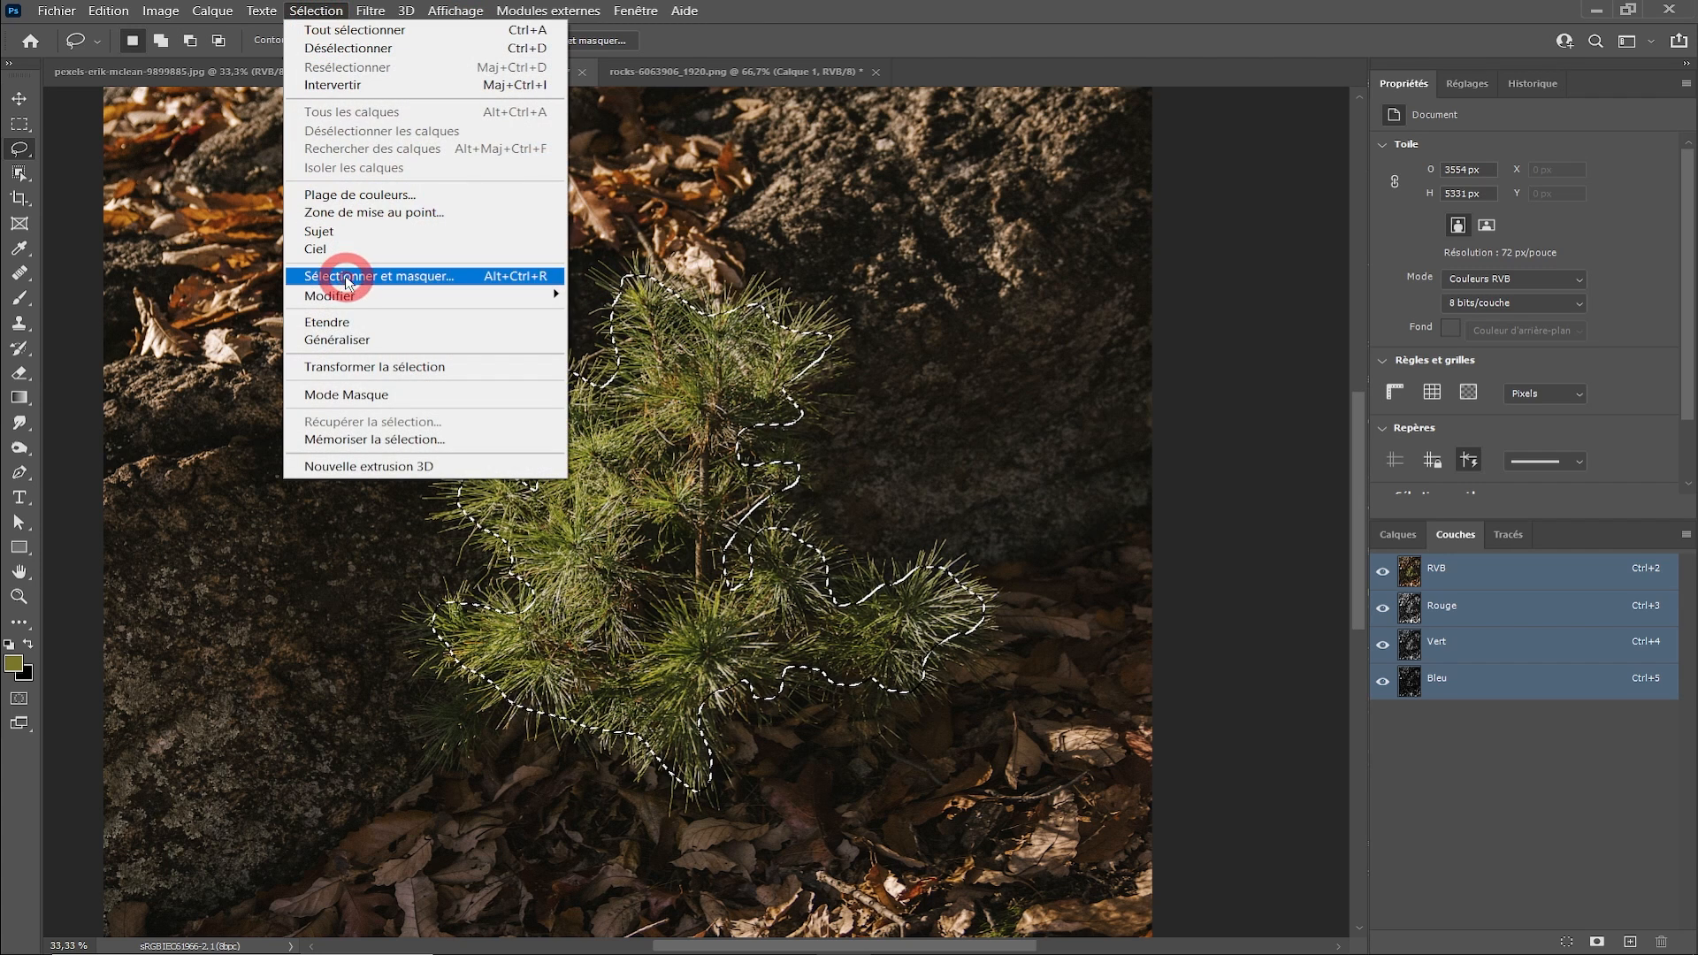
mouse_move(336, 295)
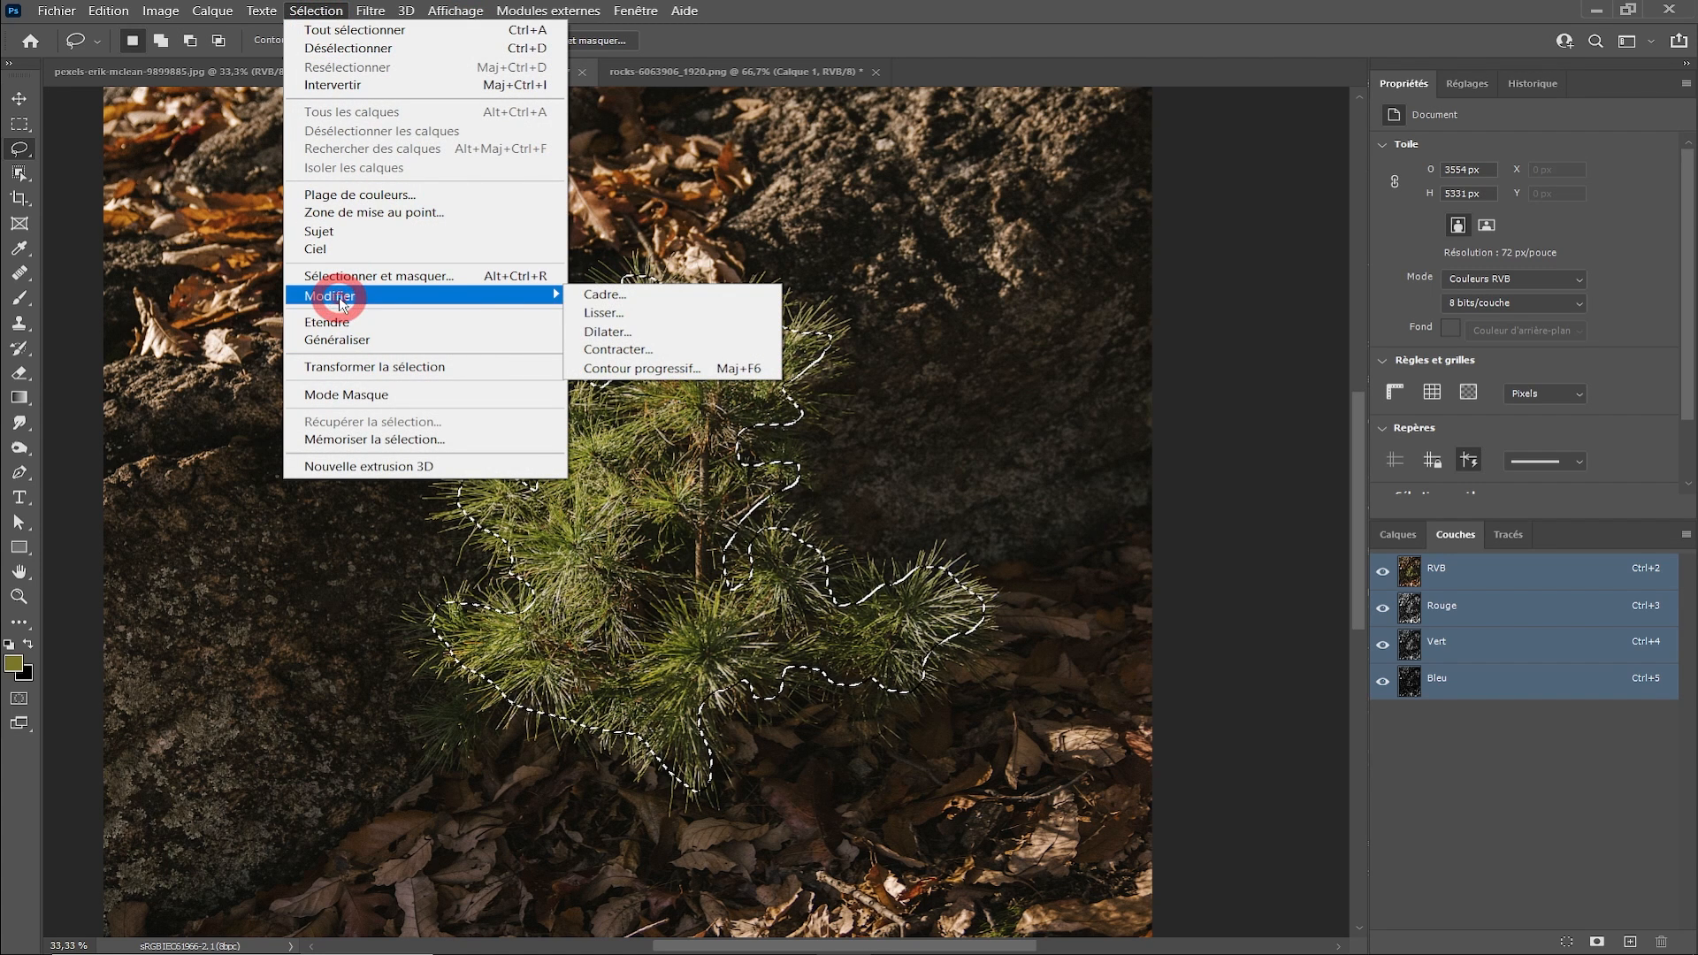
left_click(615, 372)
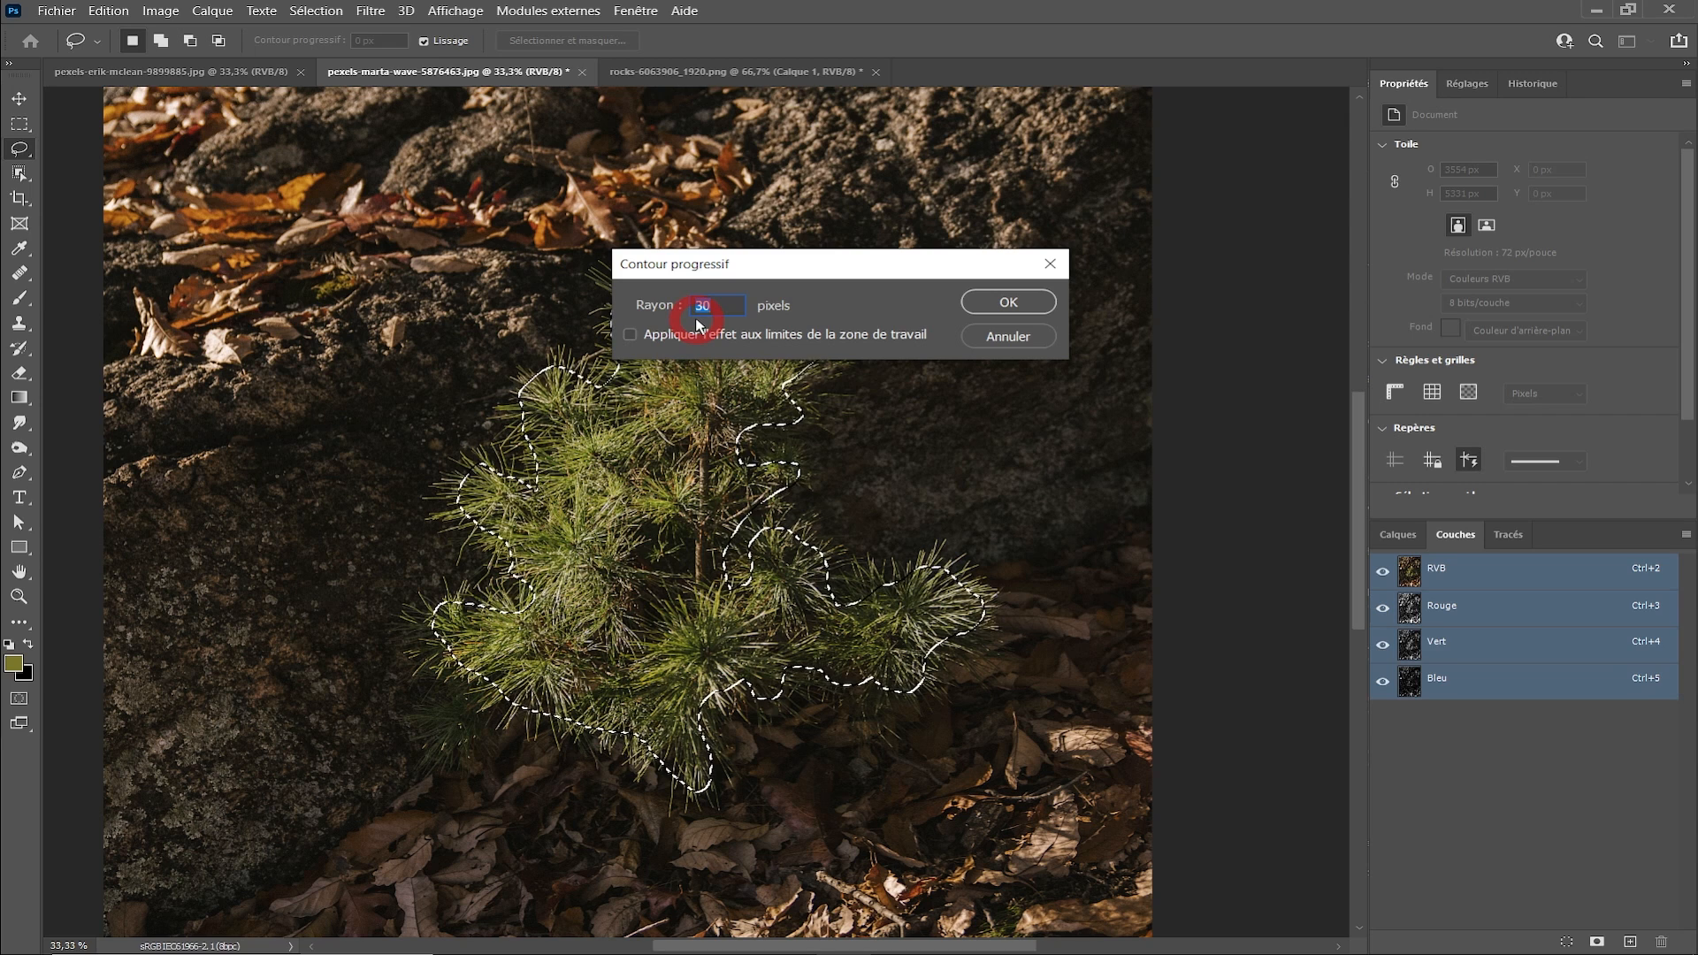
left_click_drag(756, 271, 939, 183)
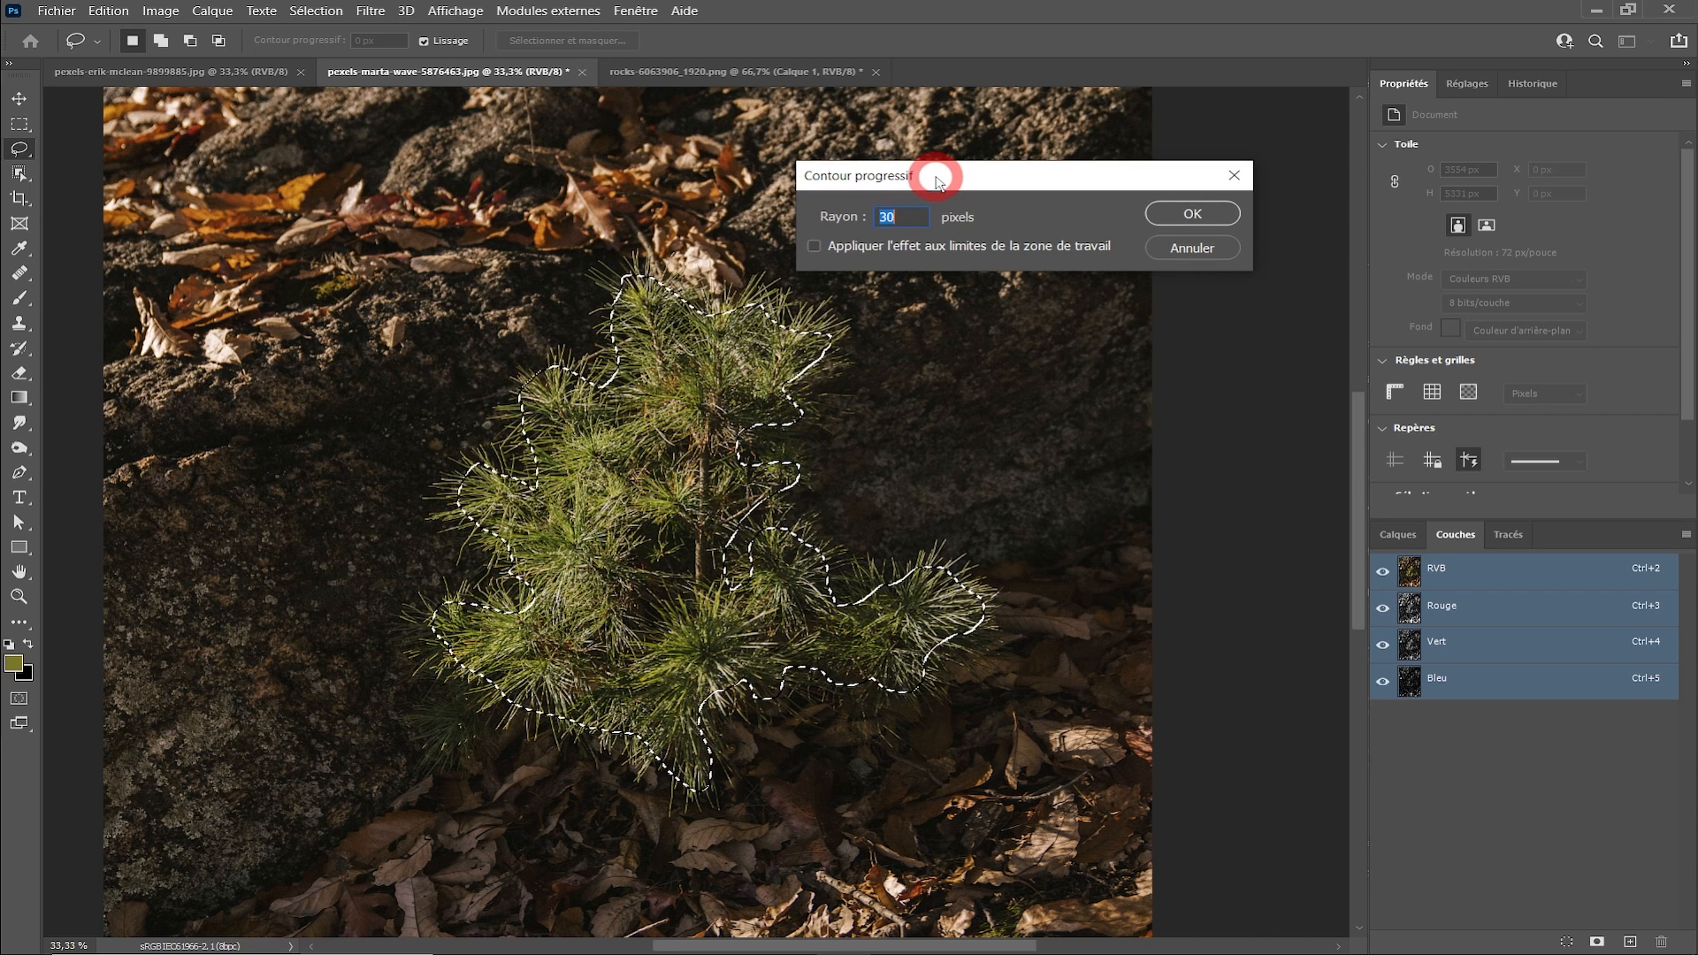
left_click(1192, 213)
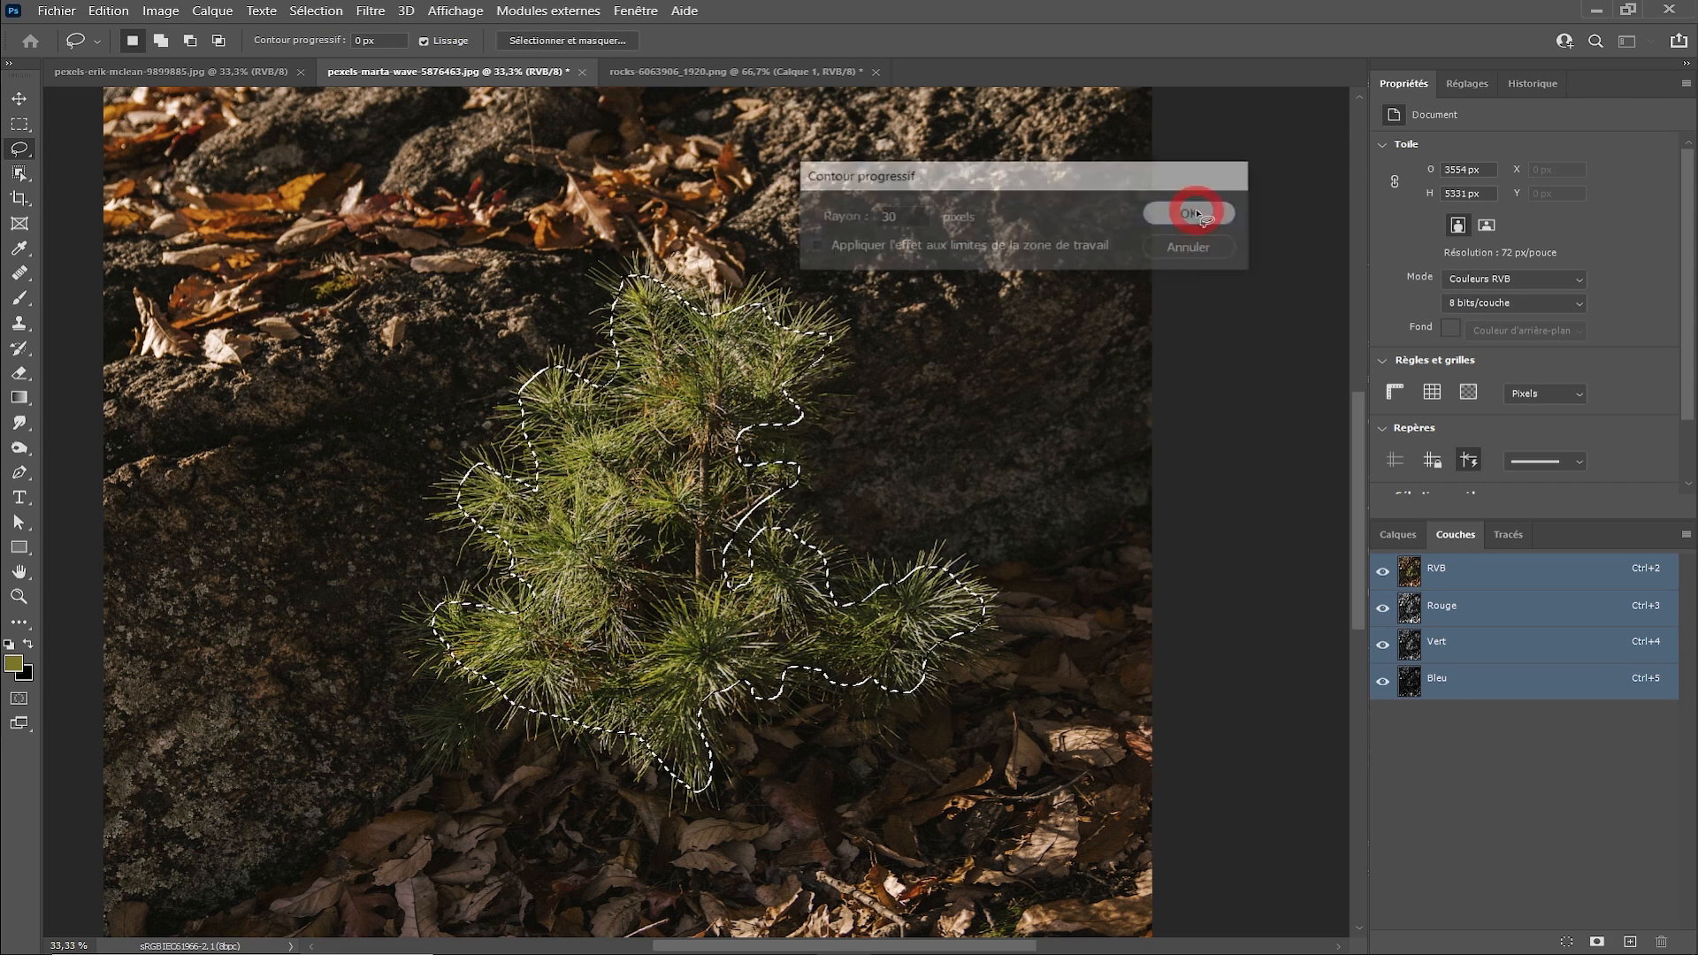
- Open Select and Mask on the feathered pine selection and preview it in the Black and White view
left_click(1386, 533)
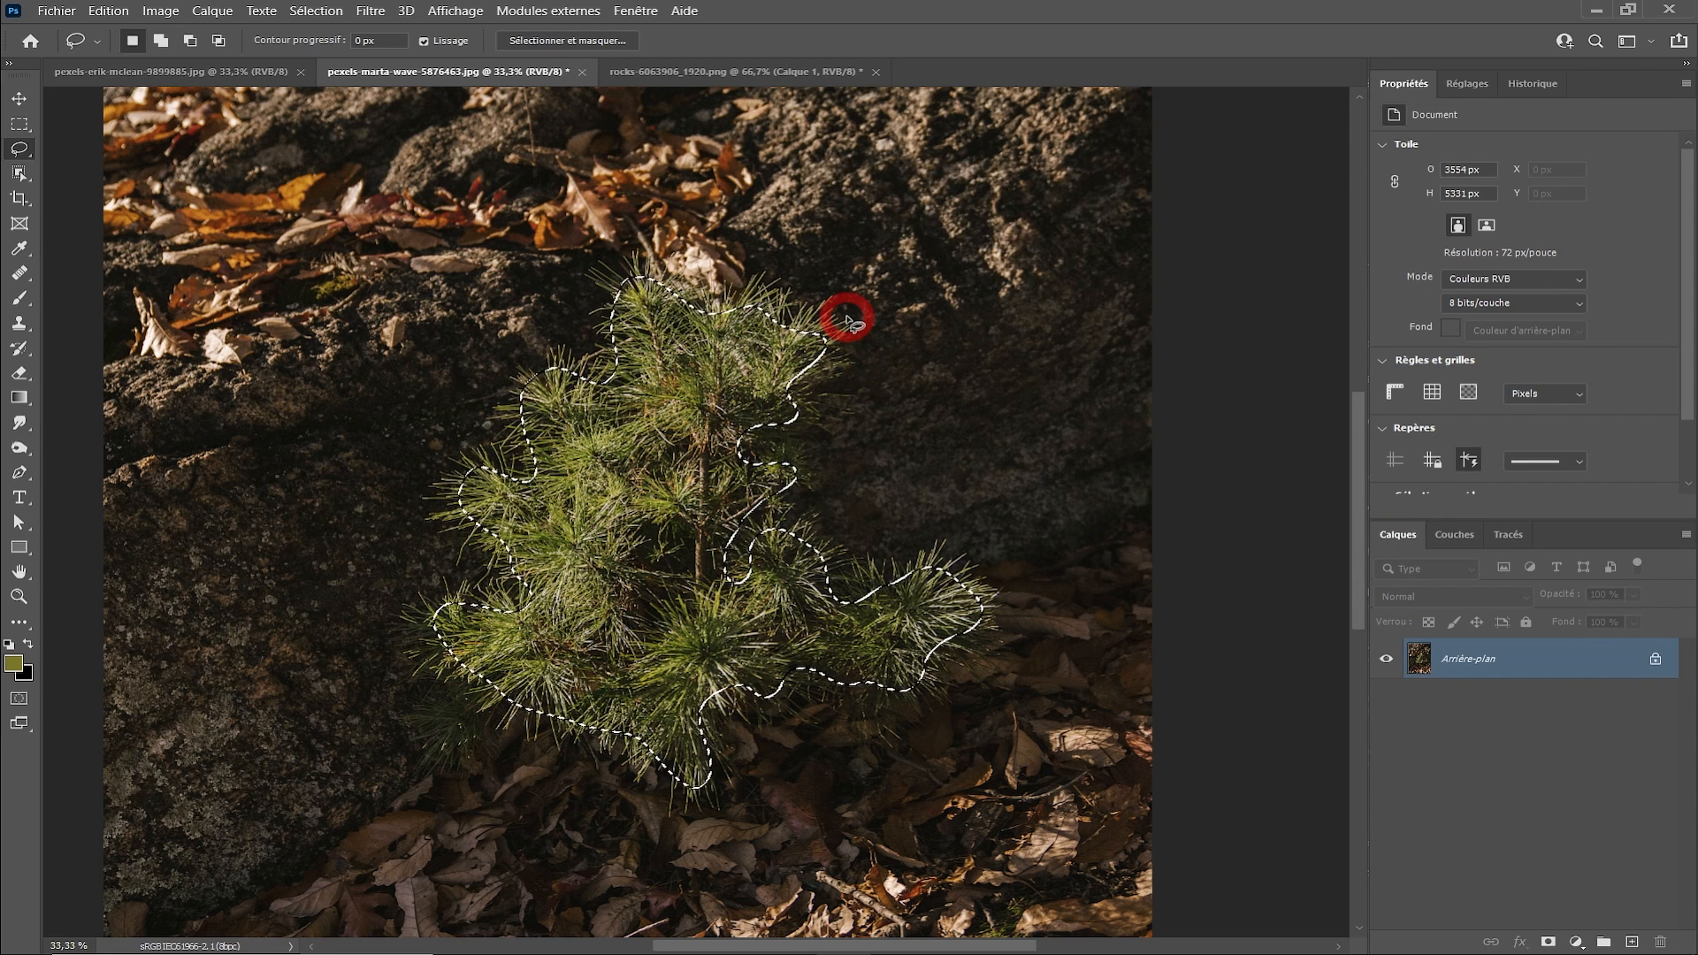
left_click(303, 12)
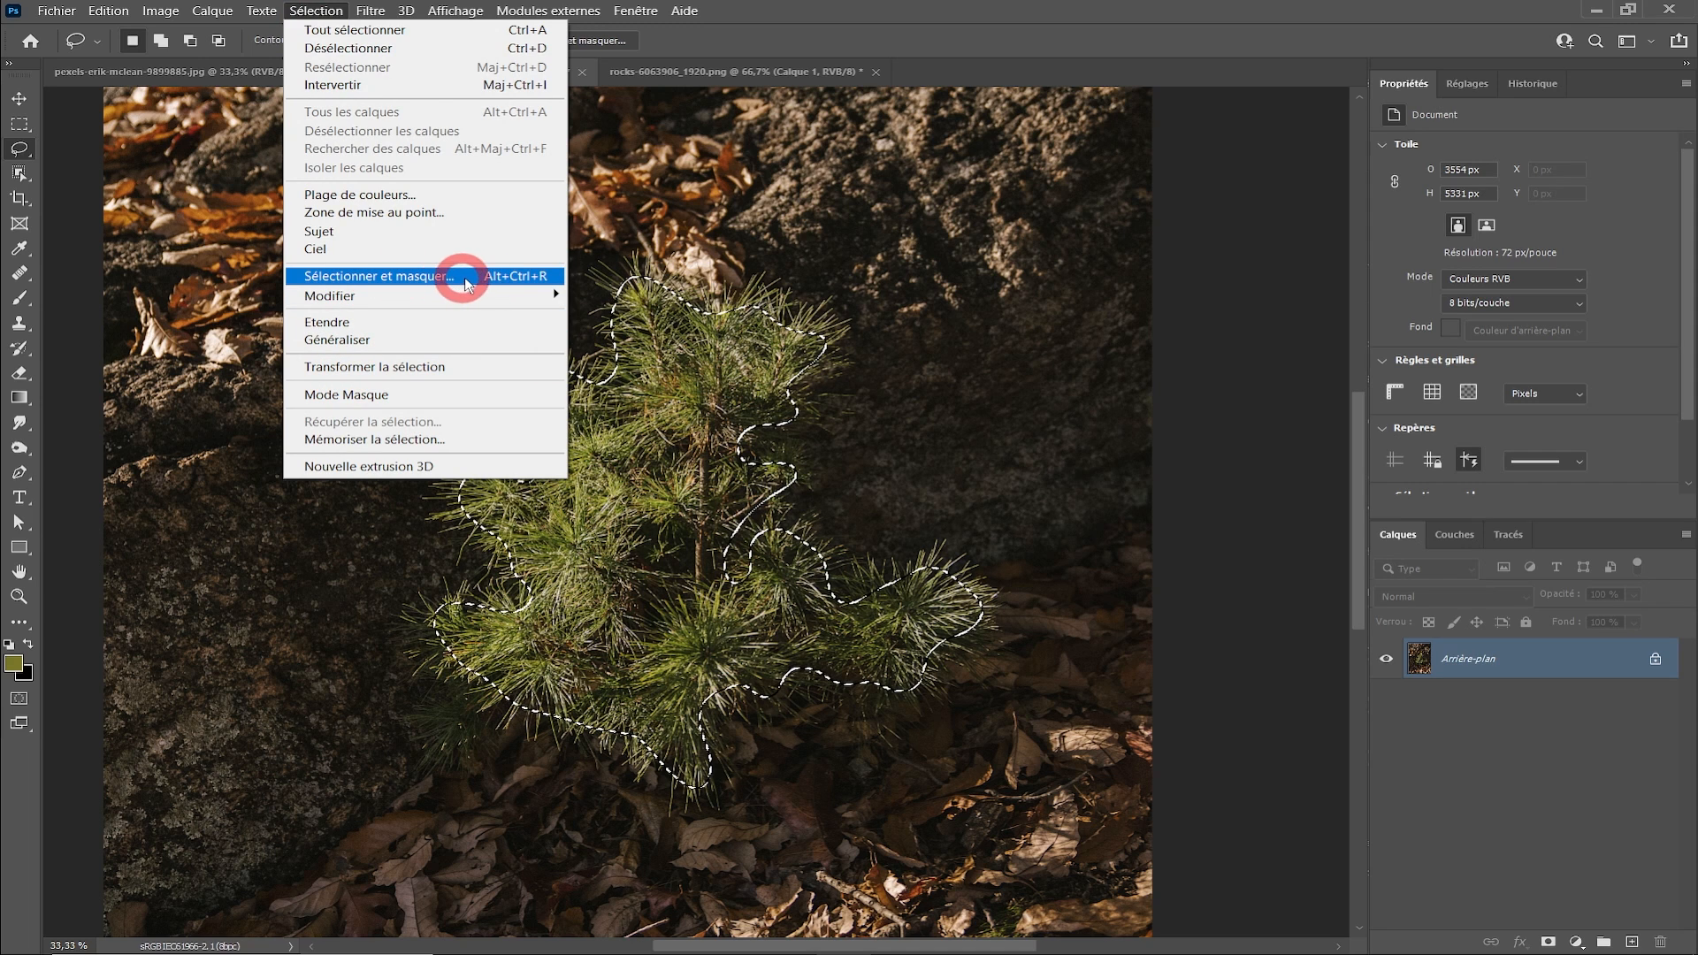
left_click(568, 114)
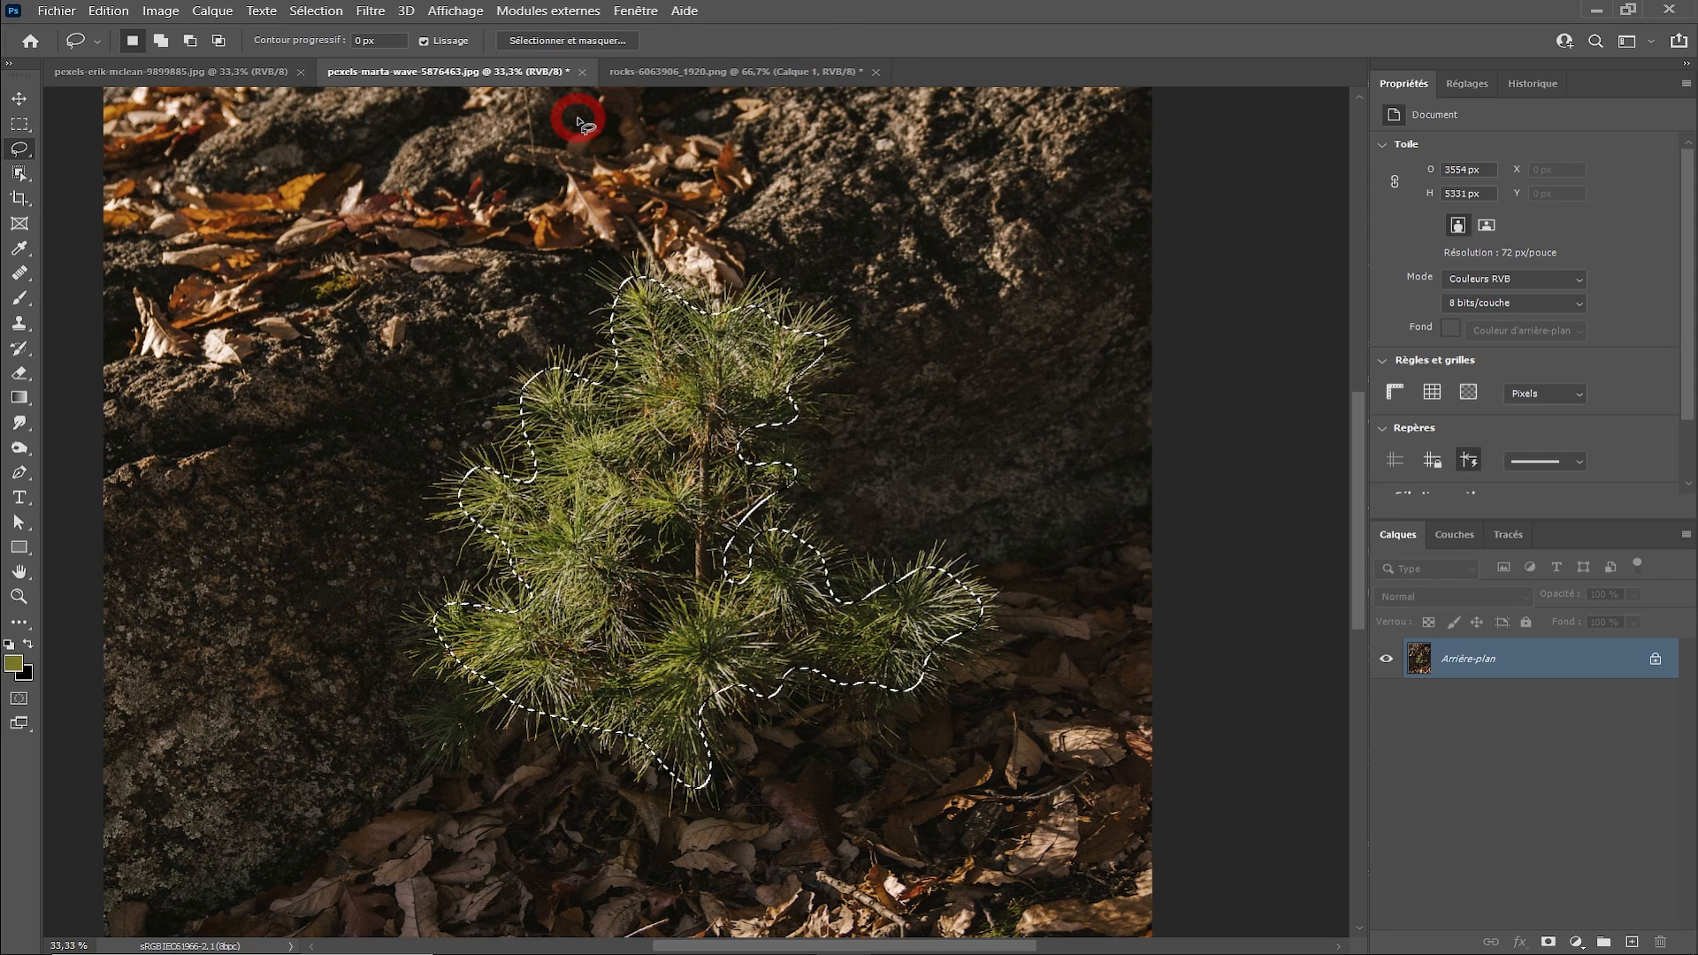
left_click(568, 45)
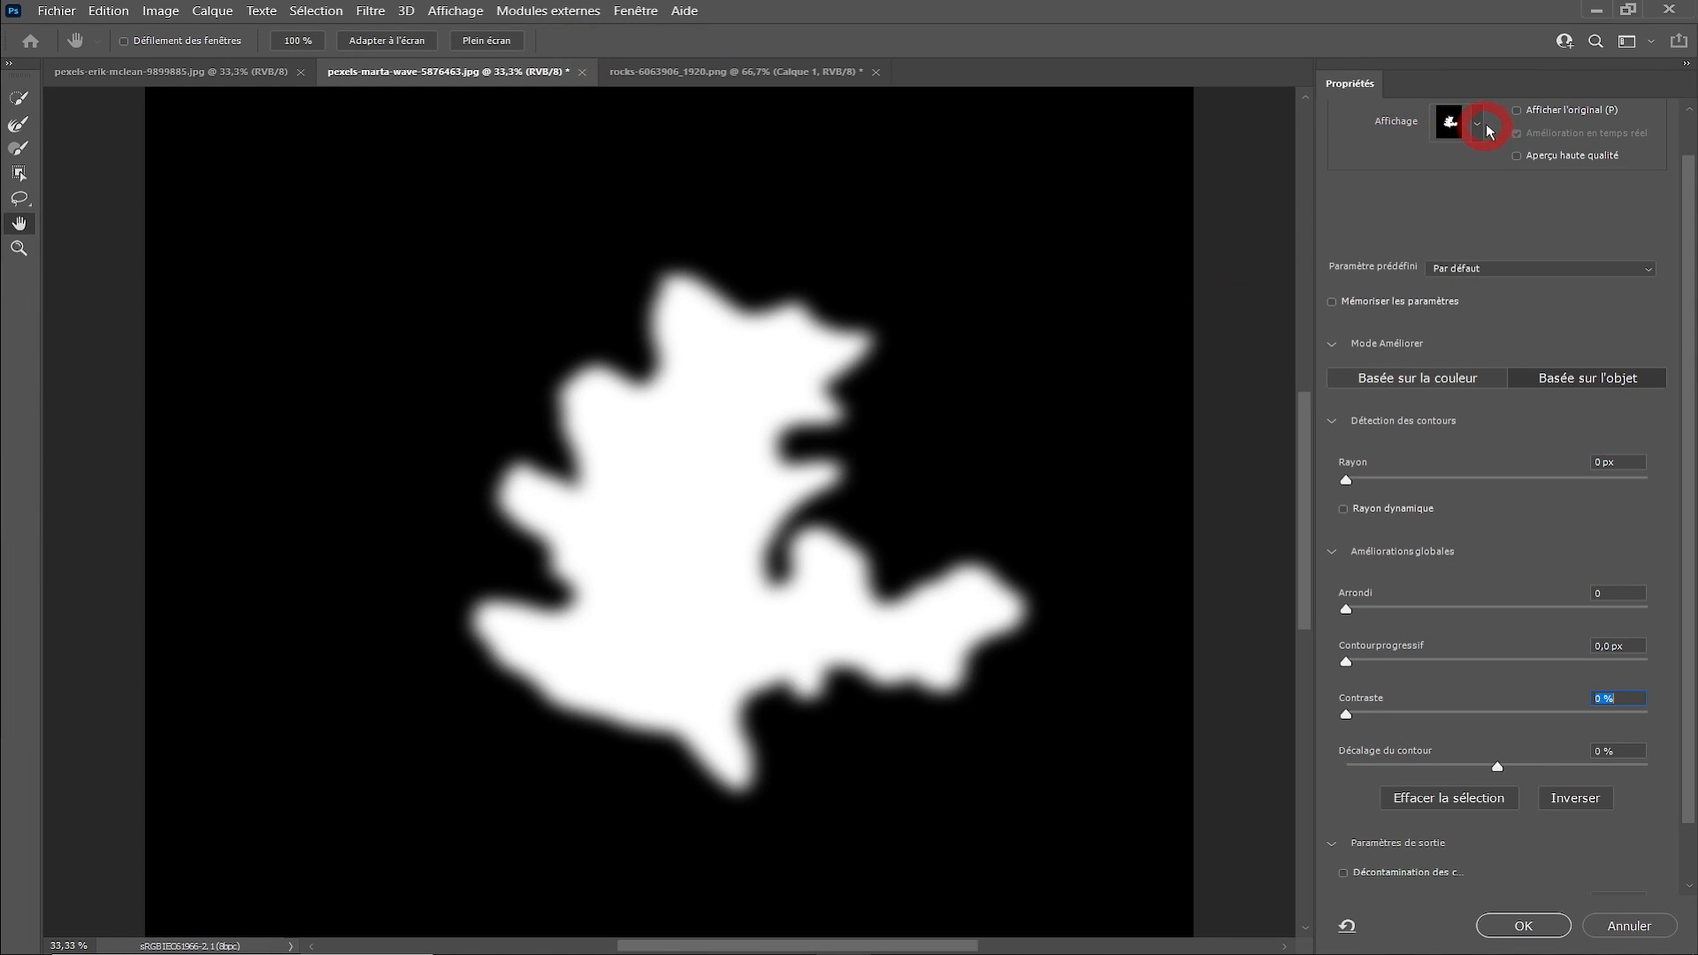
left_click(1486, 130)
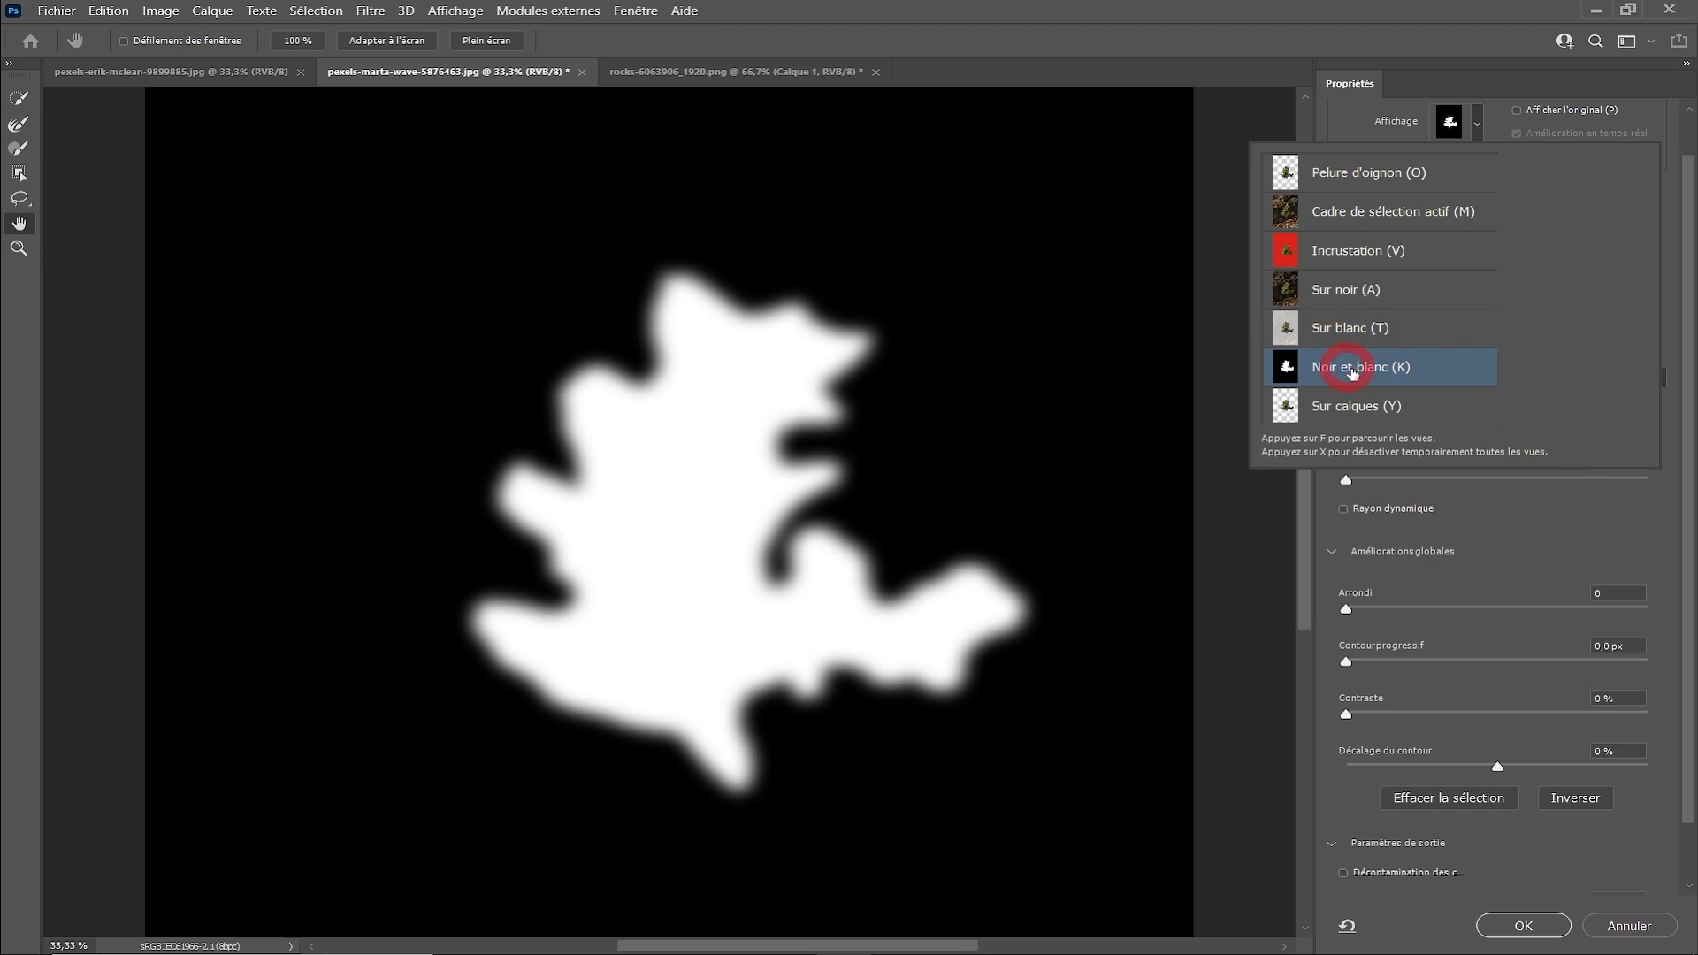
left_click(1384, 132)
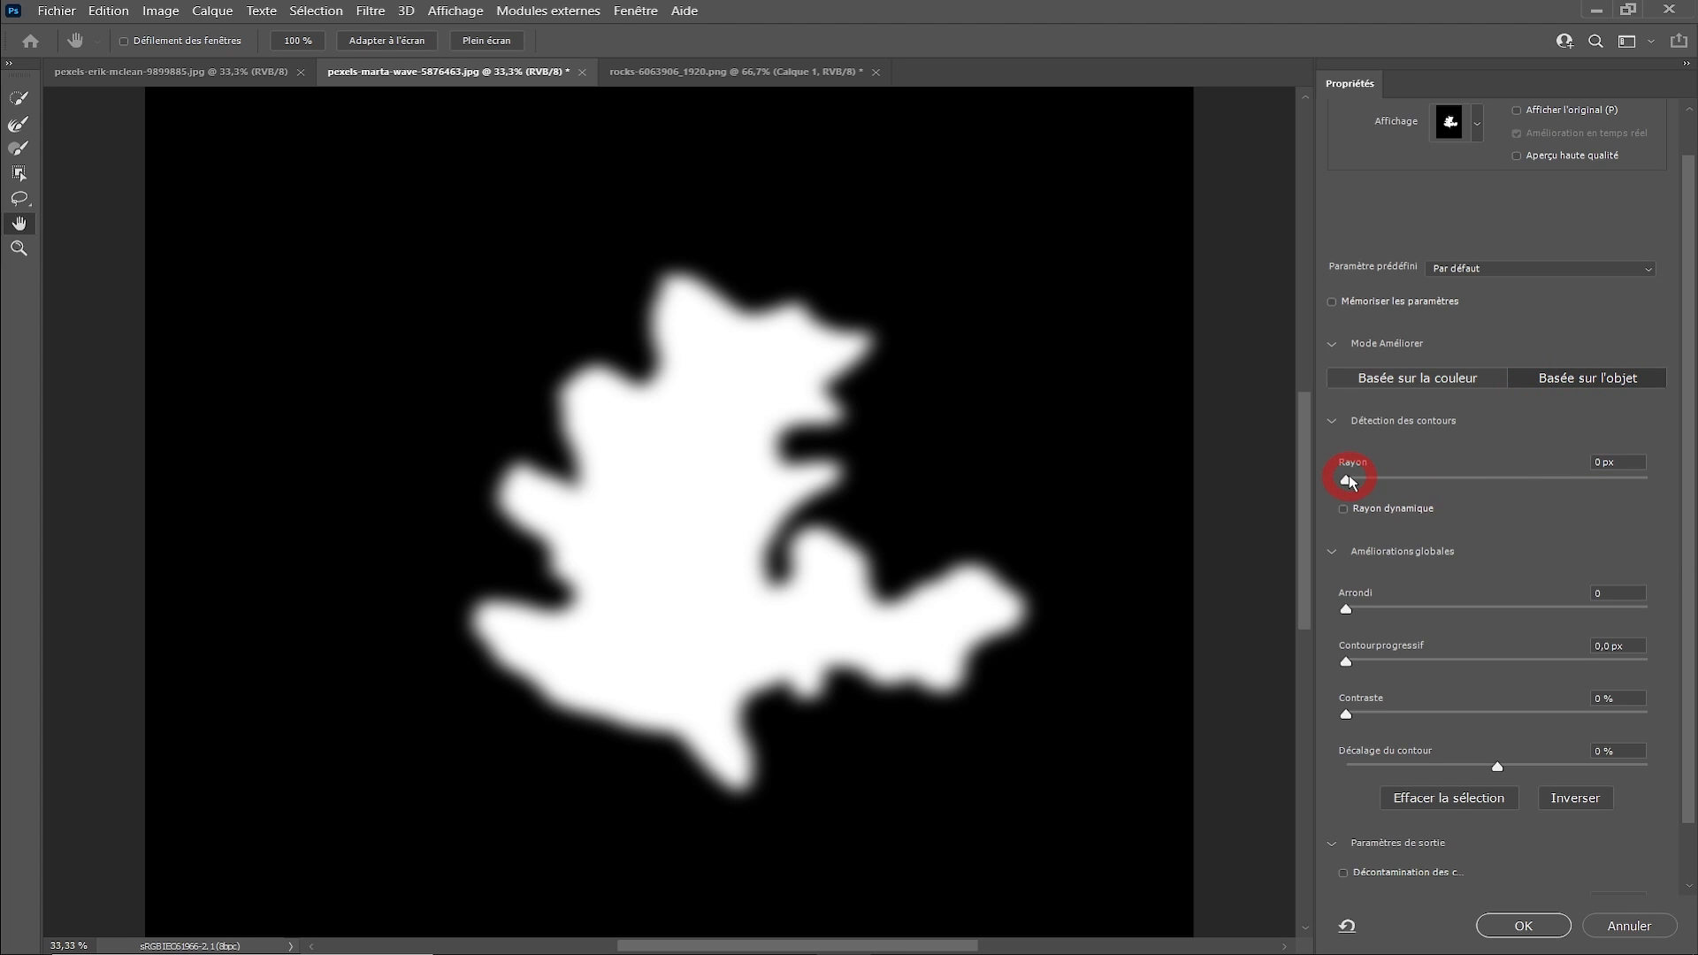
- Set the edge detection radius to 200 px and check the detected edge zone with Show Edge, returning to the mask preview
left_click_drag(1348, 482, 1639, 482)
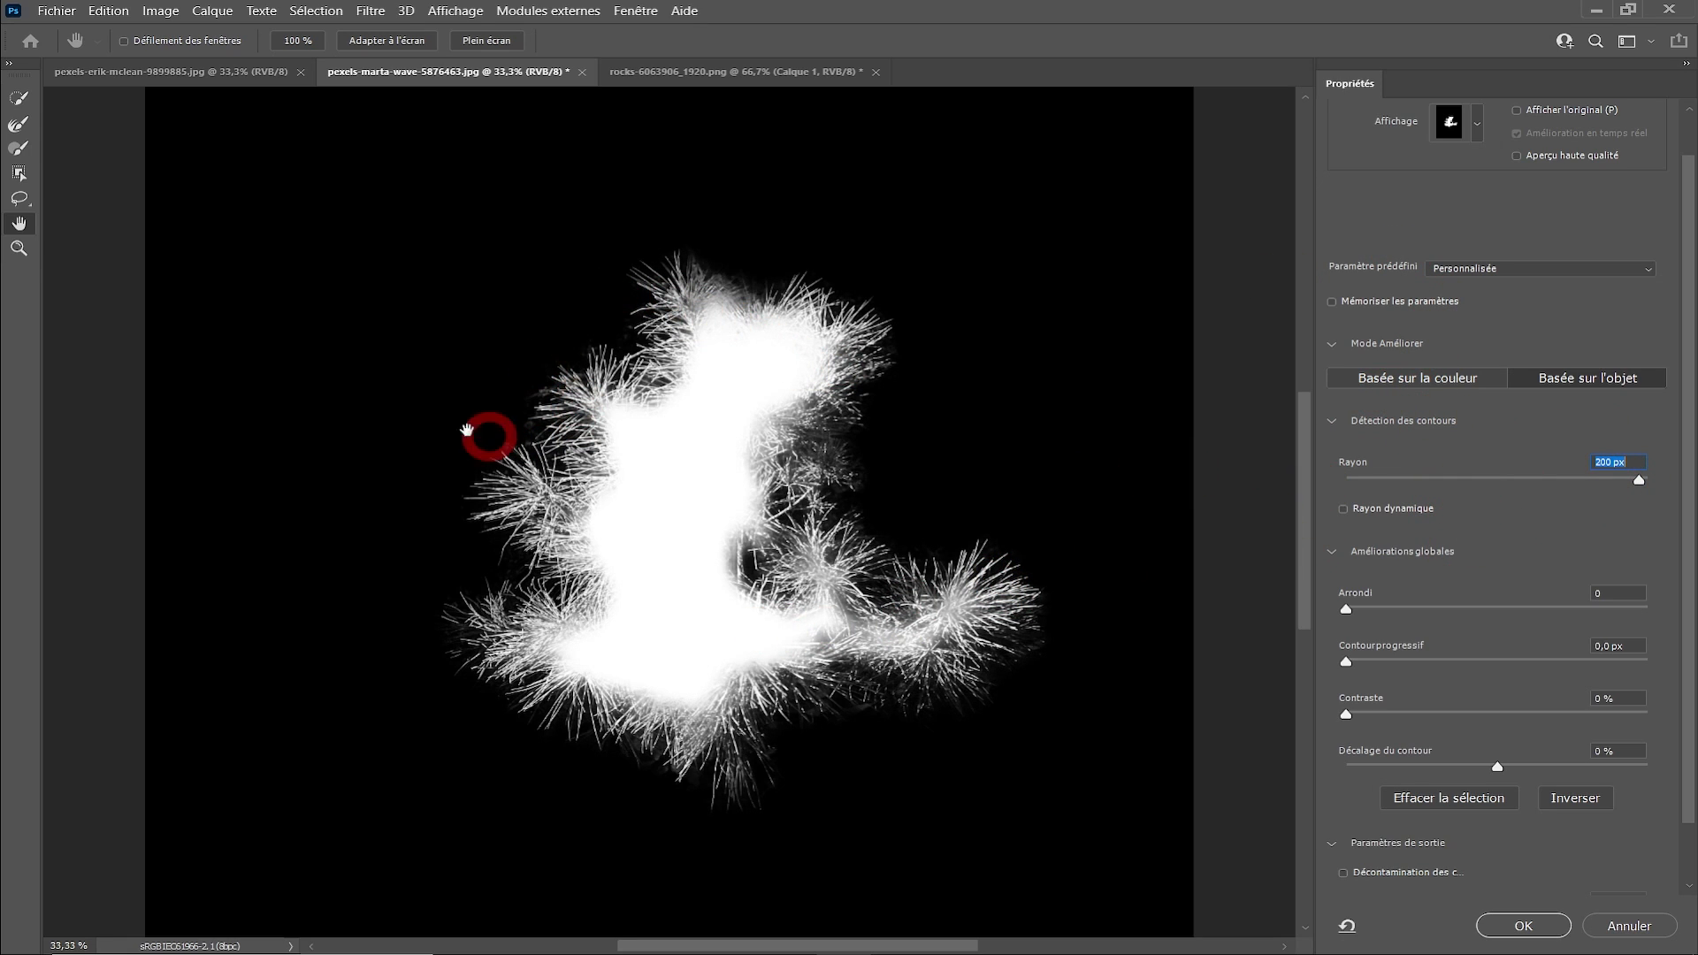
scroll(1665, 209, "up", 2)
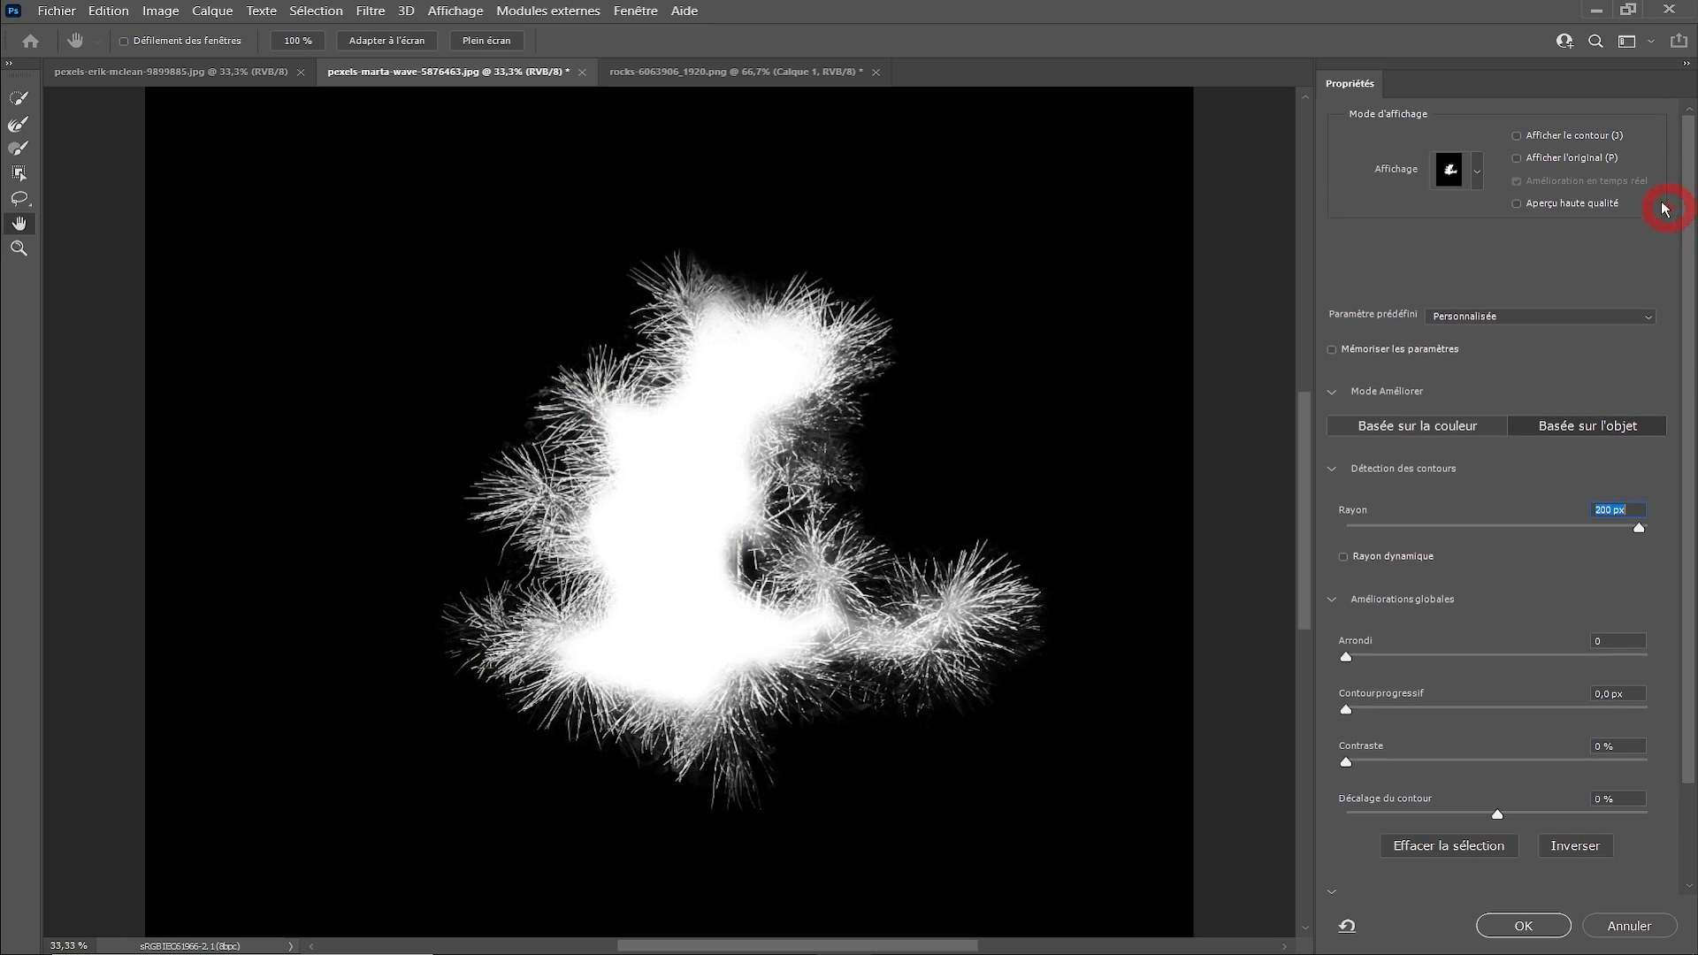
left_click(1517, 137)
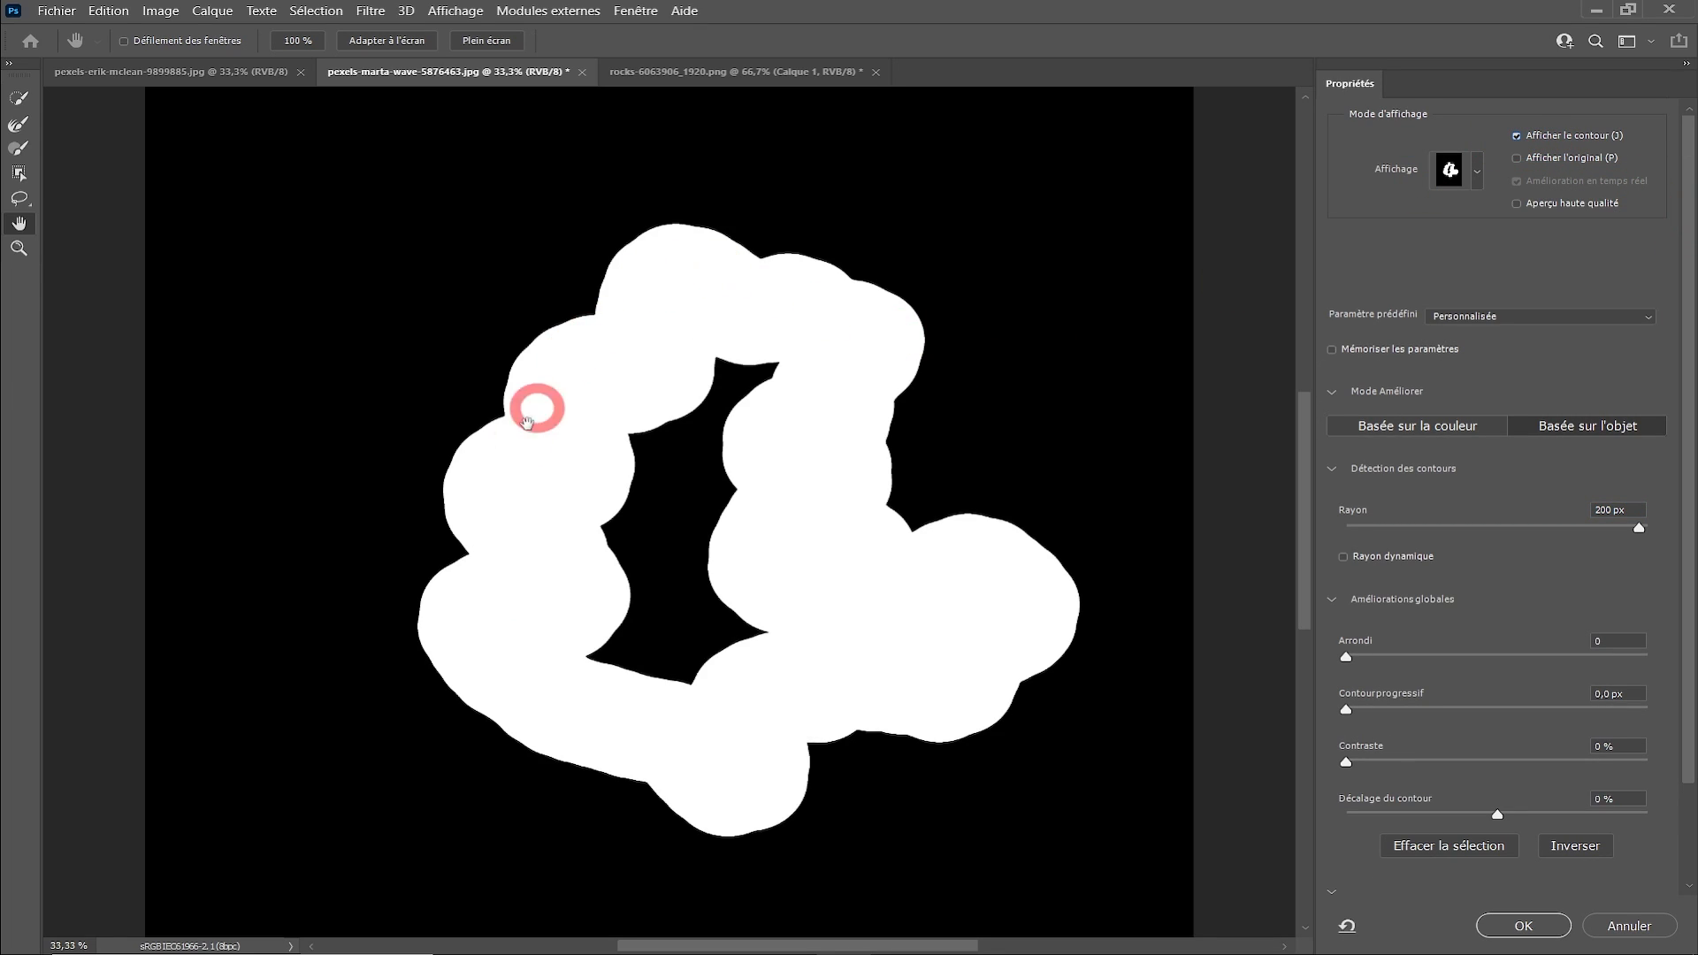
left_click(1518, 137)
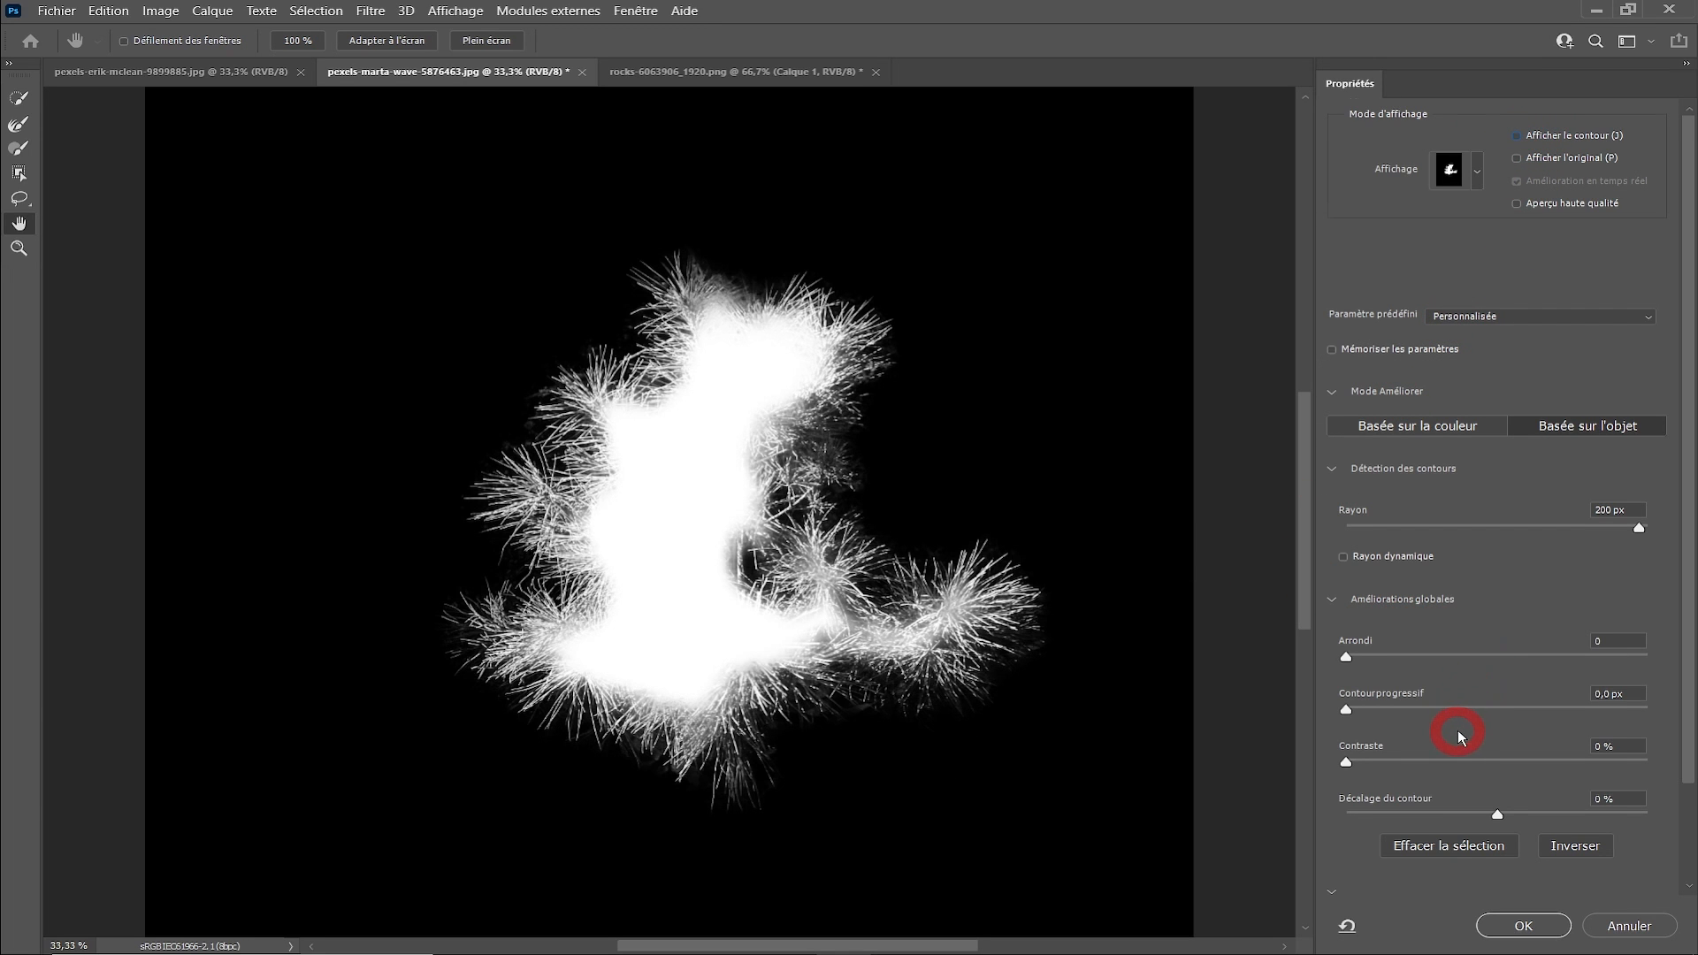
- Set the refinement's contrast to 52 % and shift the edge by +32 %
scroll(1455, 725, "down", 3)
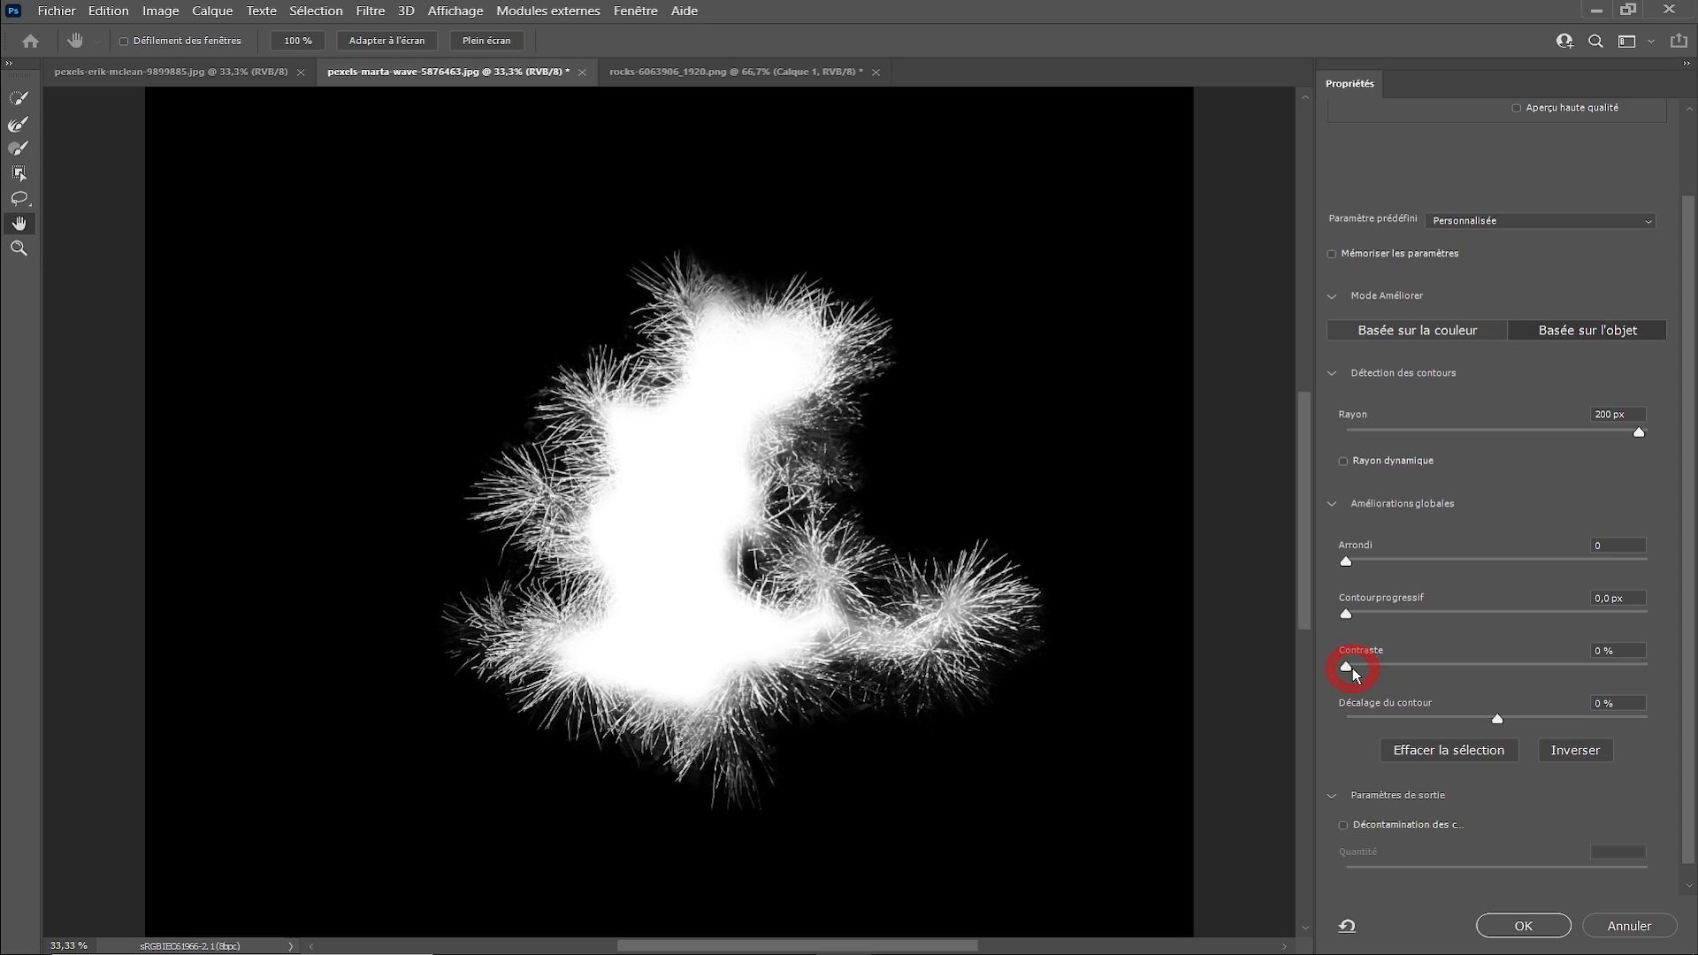
left_click_drag(1351, 666, 1437, 669)
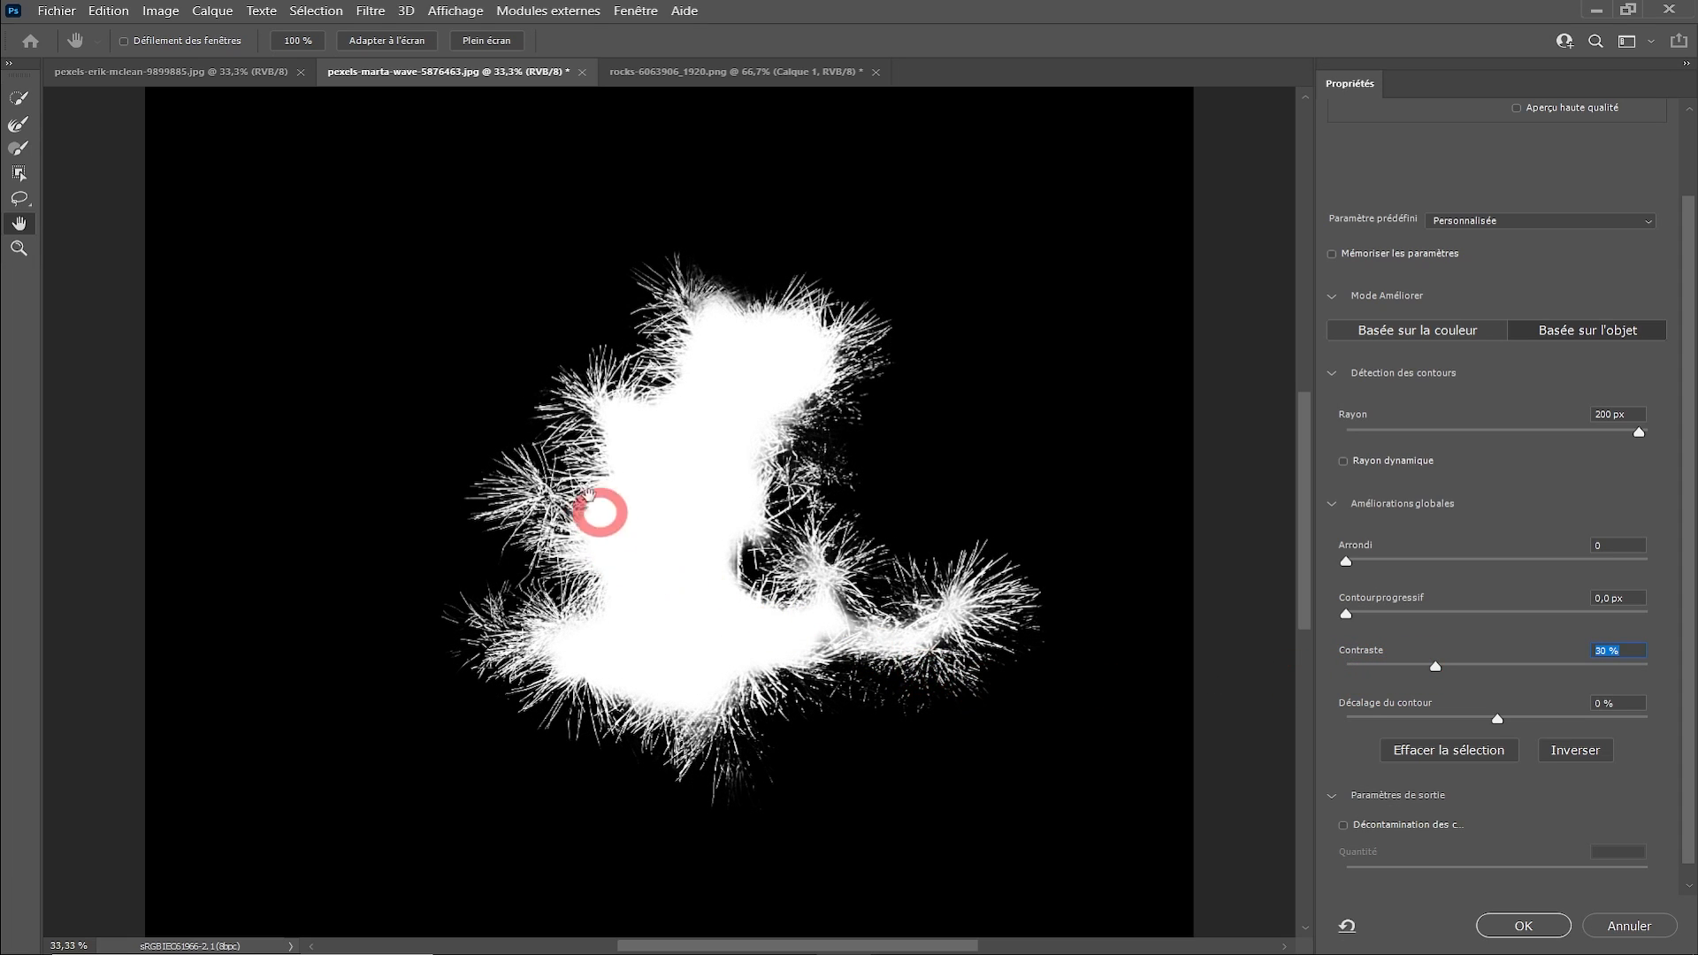
scroll(637, 478, "up", 1)
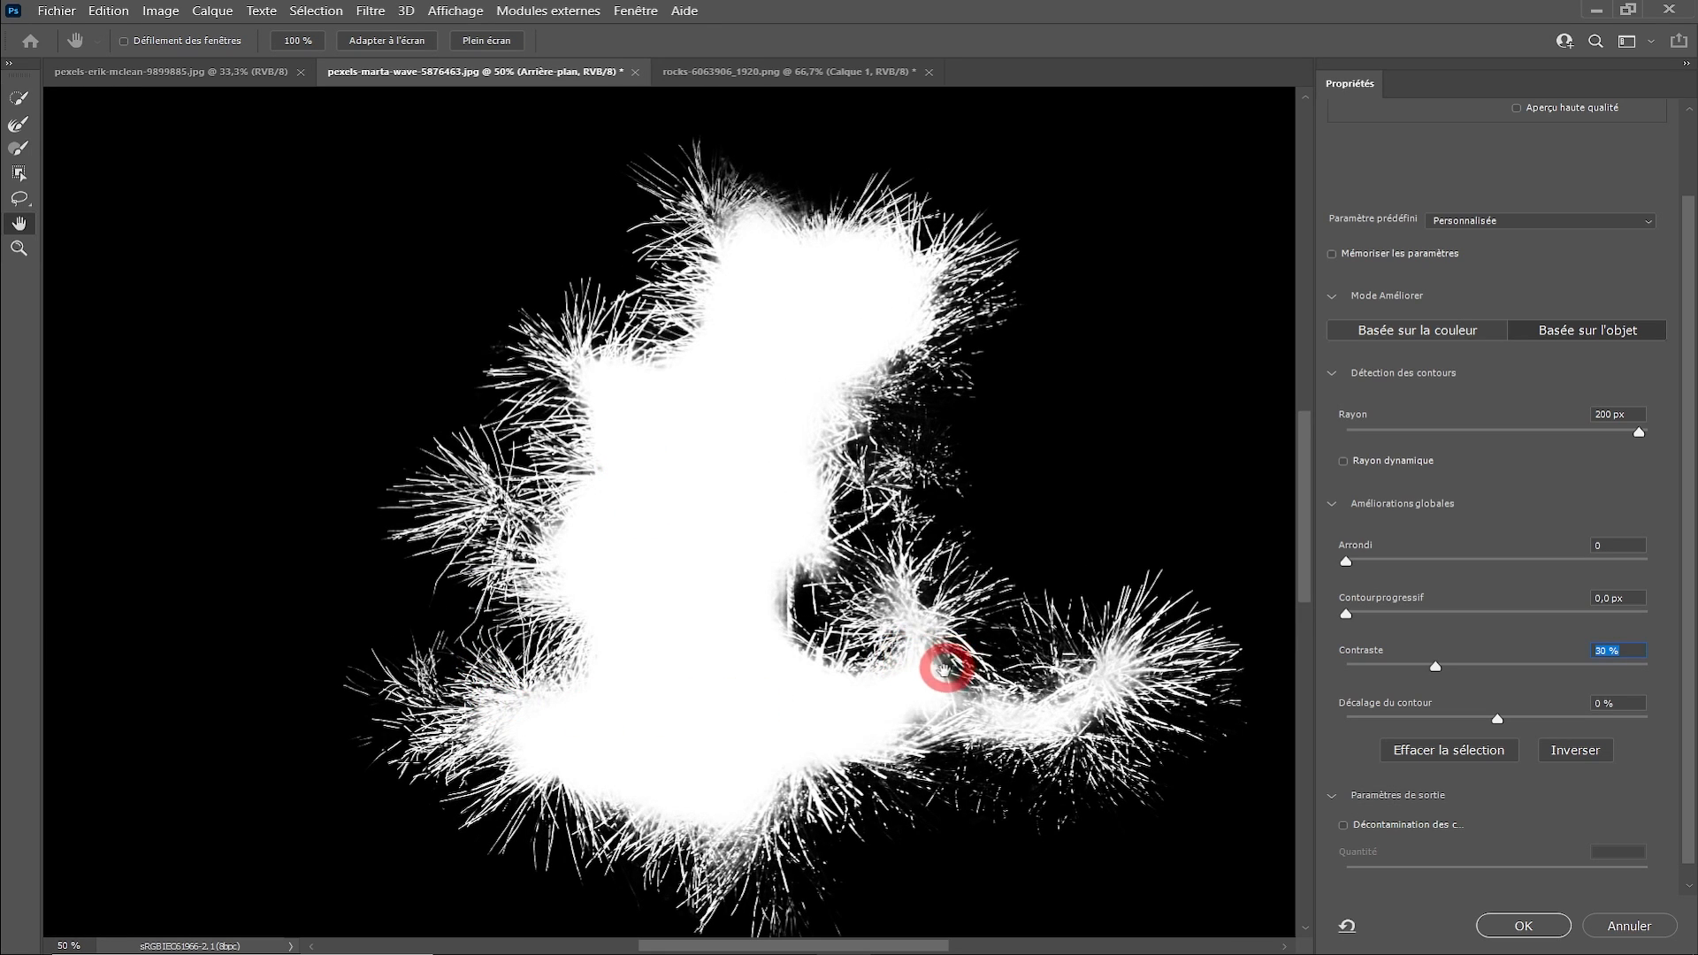
mouse_move(1503, 727)
left_mouse_down()
mouse_move(1549, 734)
mouse_move(1533, 720)
left_mouse_up()
scroll(1132, 630, "down", 1)
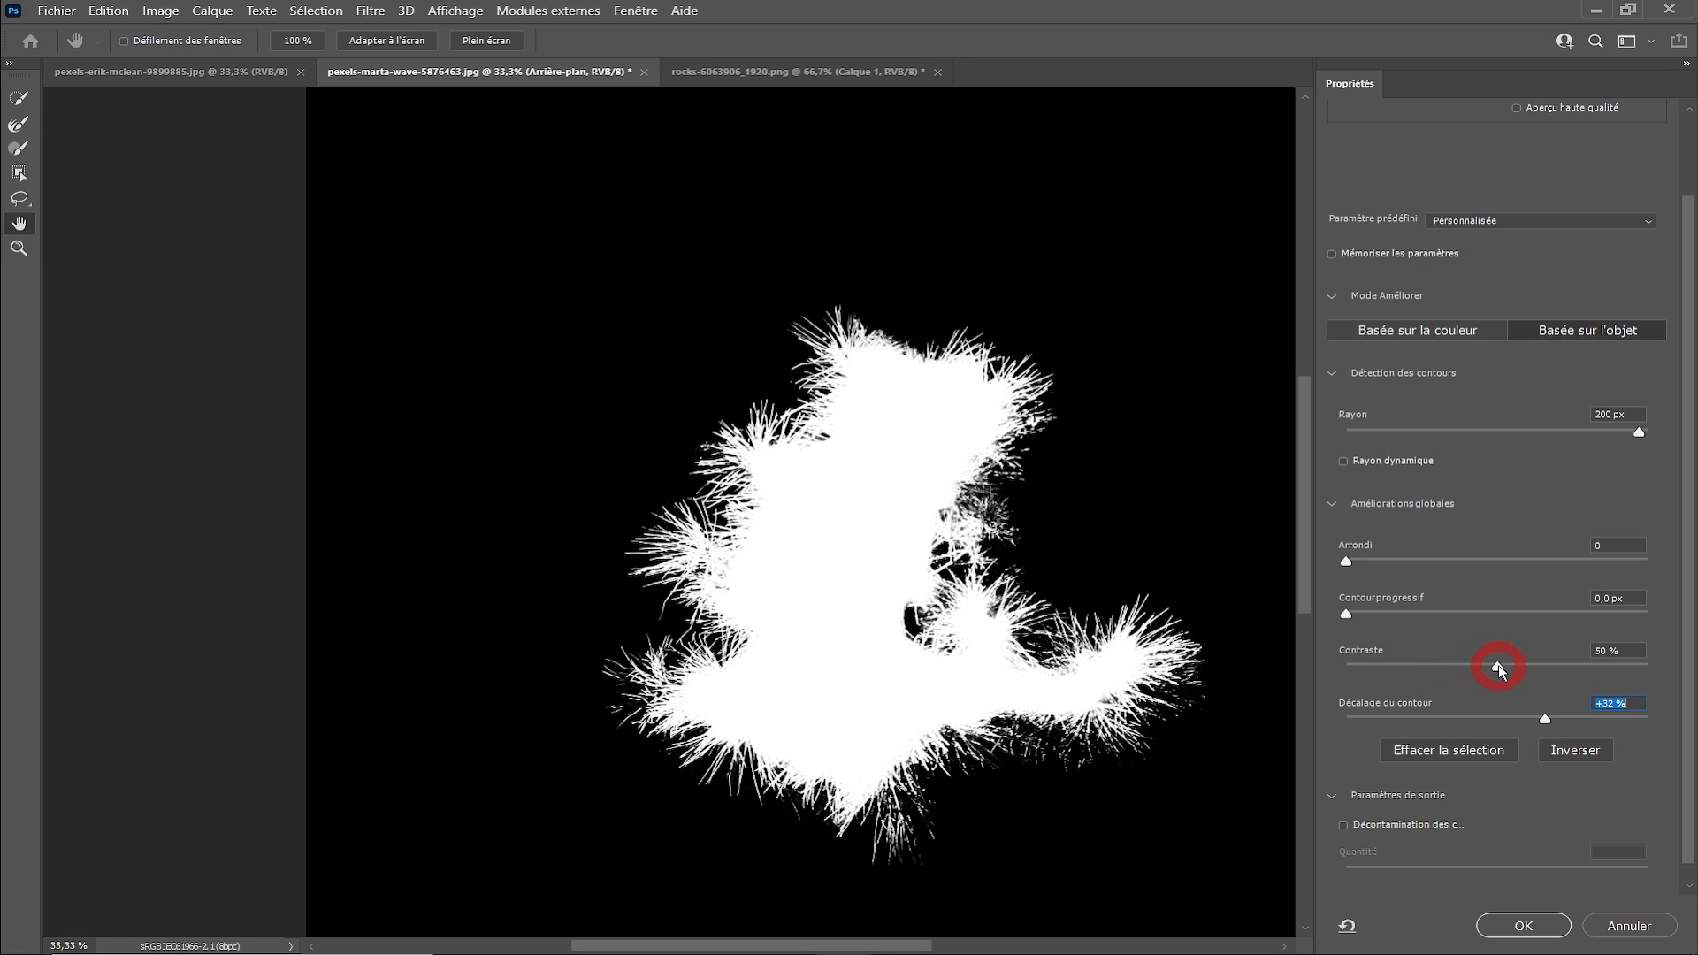
left_click(1148, 676)
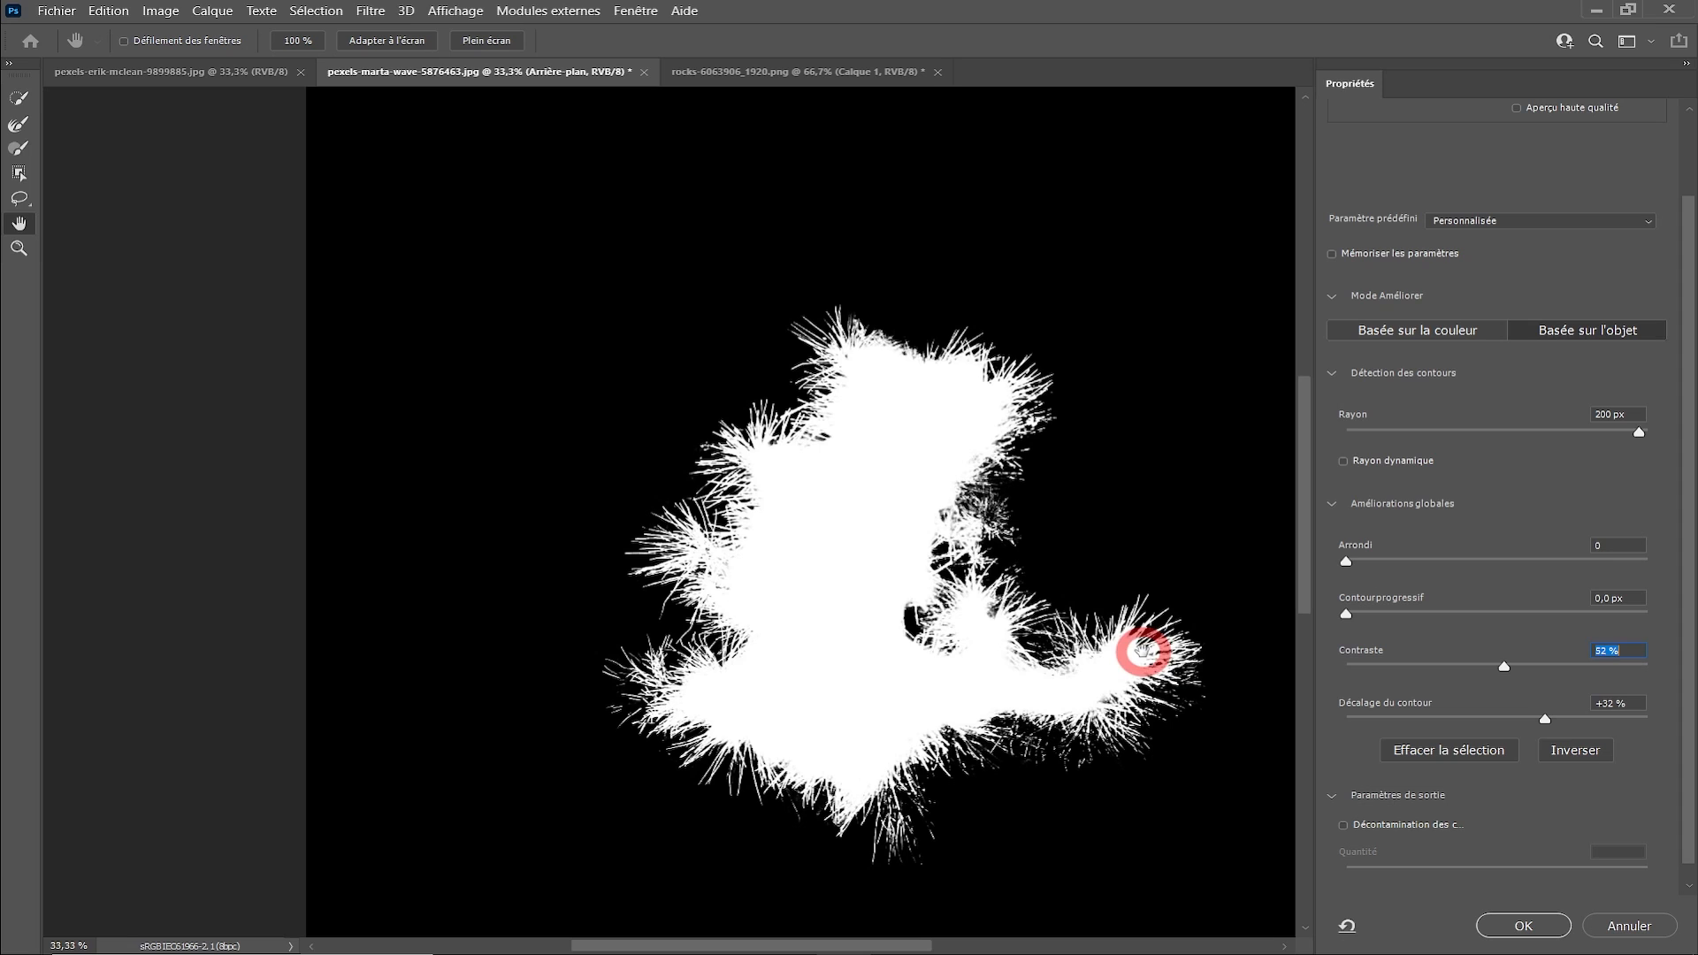
scroll(1494, 902, "down", 1)
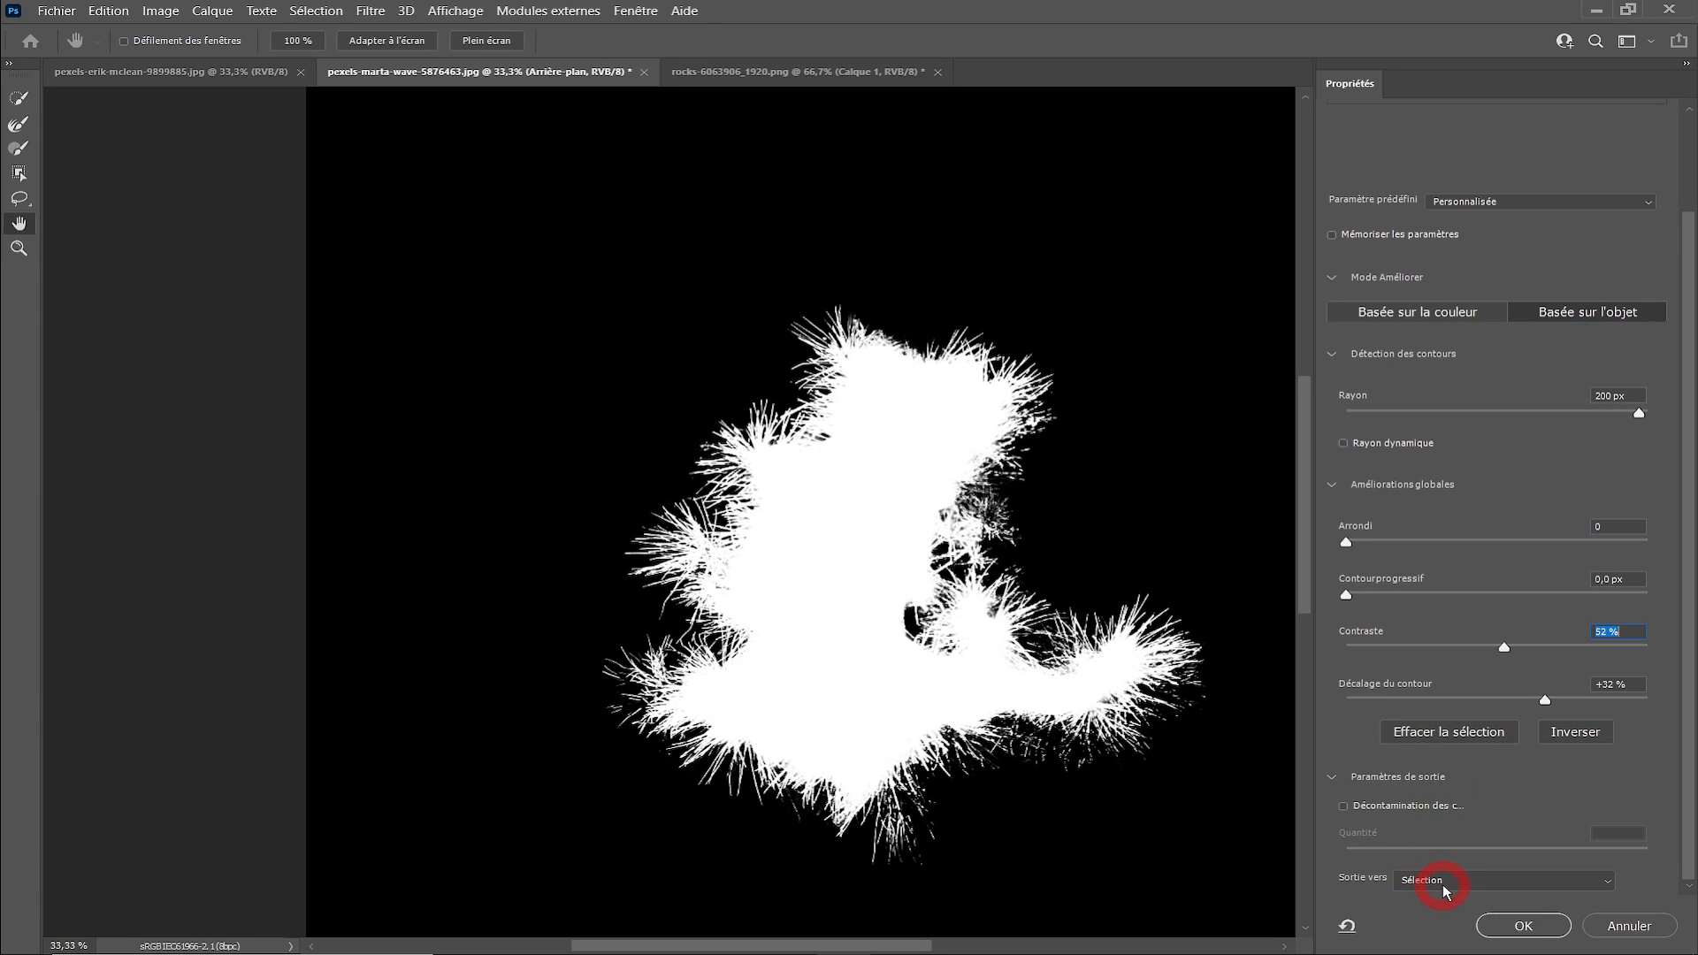
- Output the refined pine edge as a selection and apply the refinement
left_click(1445, 885)
left_click(1451, 840)
left_click(1499, 914)
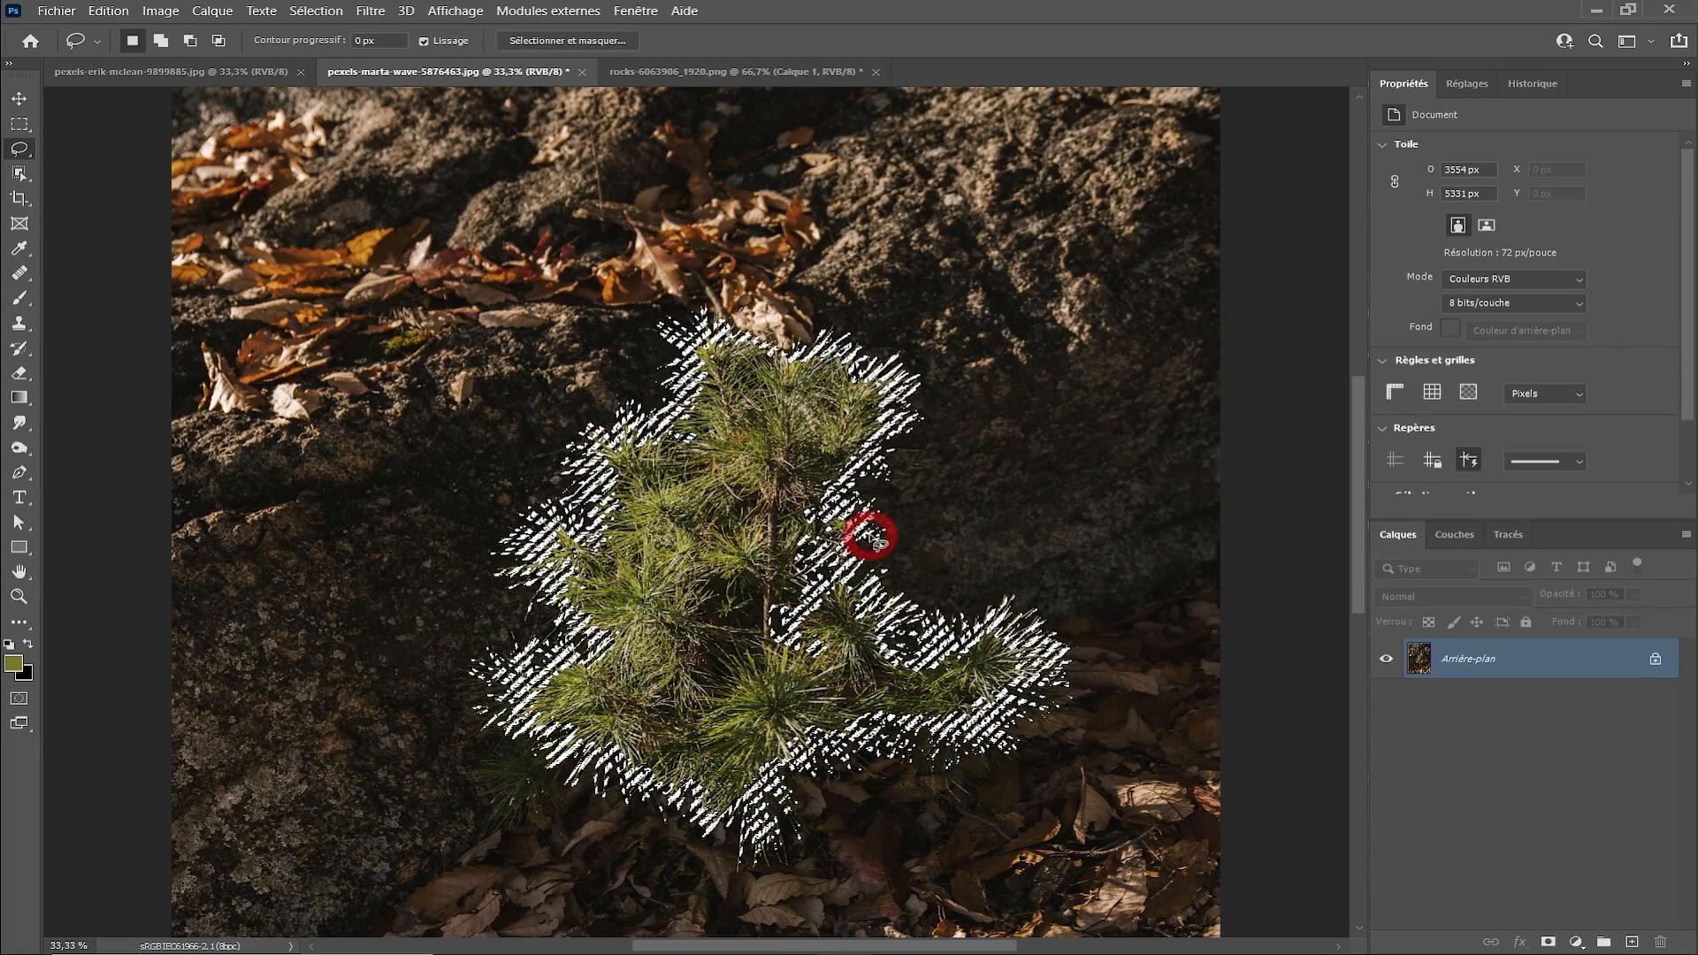
- Reopen Select and Mask on the refined selection and set the edge detection radius to 65 px
left_click(582, 44)
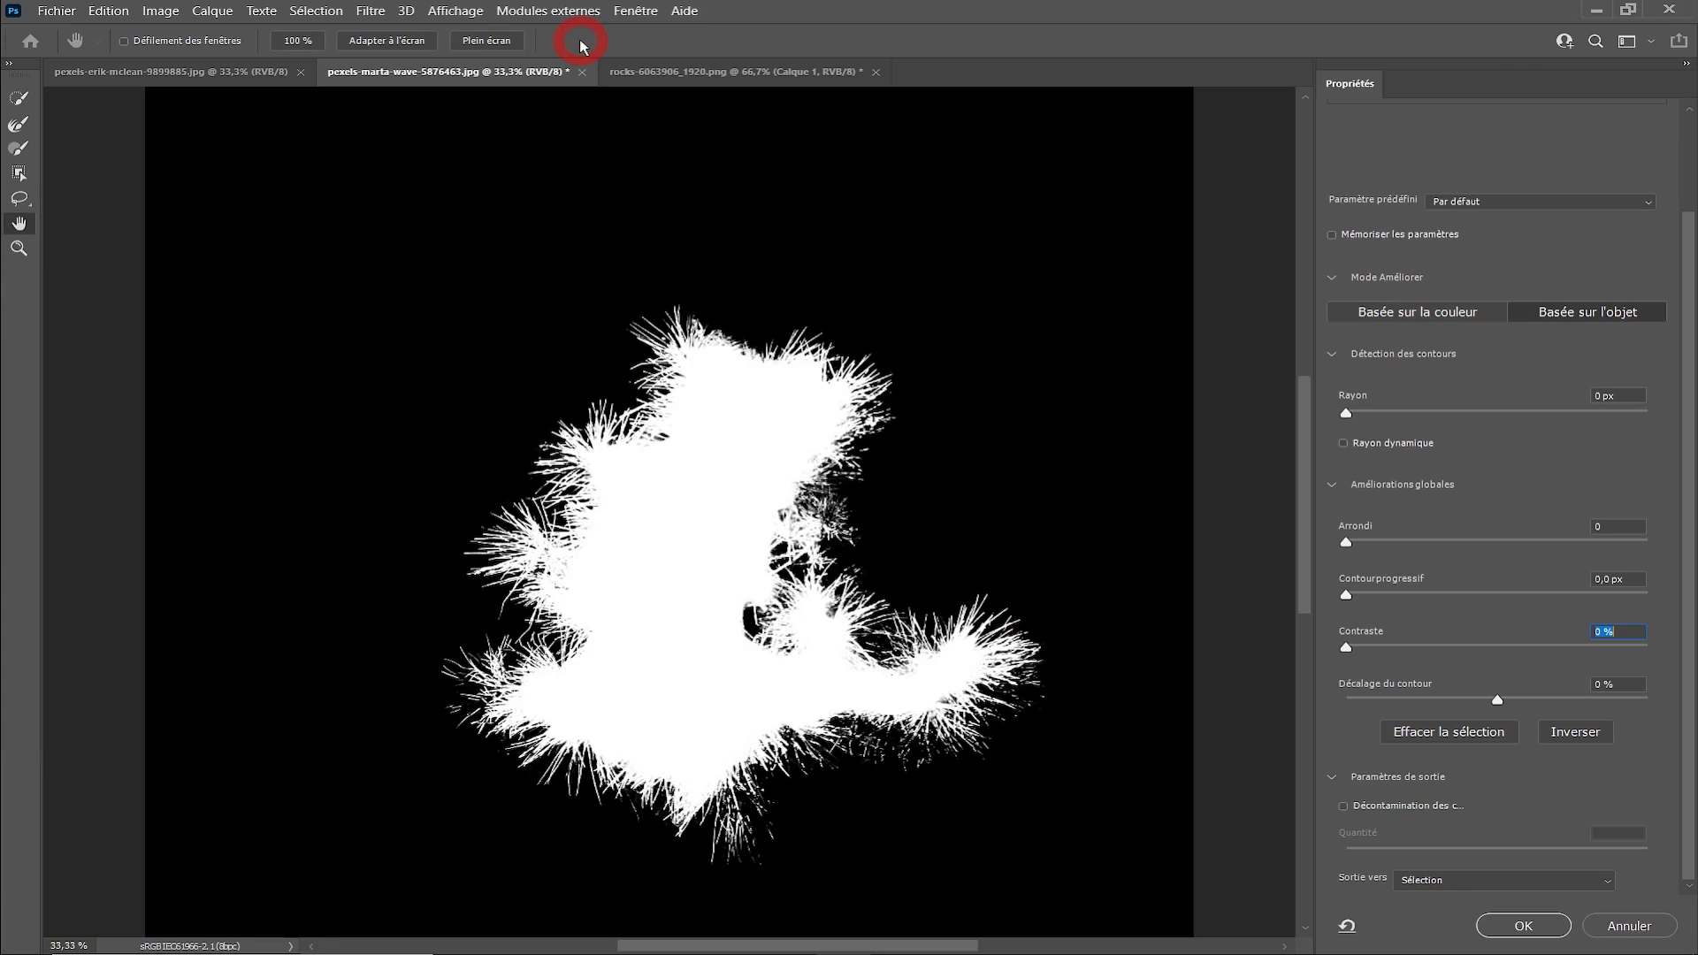
left_click_drag(1346, 413, 1558, 411)
left_click(1426, 635)
left_click(1399, 760)
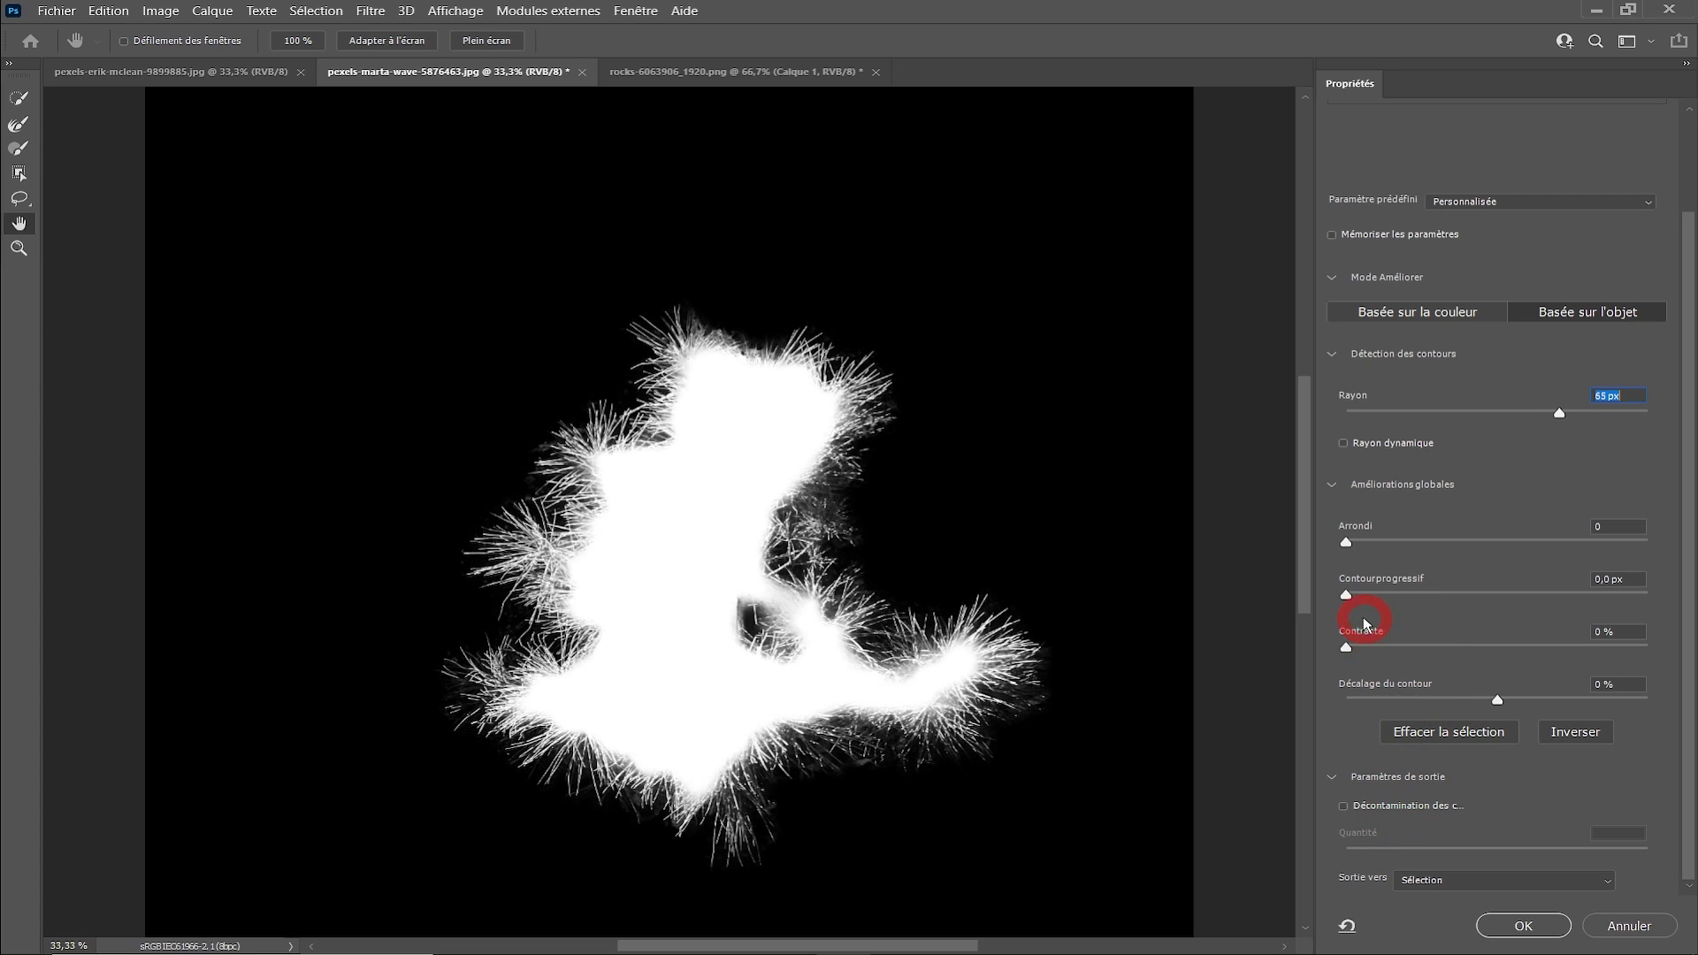
- Set the contrast to 25 % and shift the edge by +30 % for the second refinement pass
left_click_drag(1358, 652, 1432, 650)
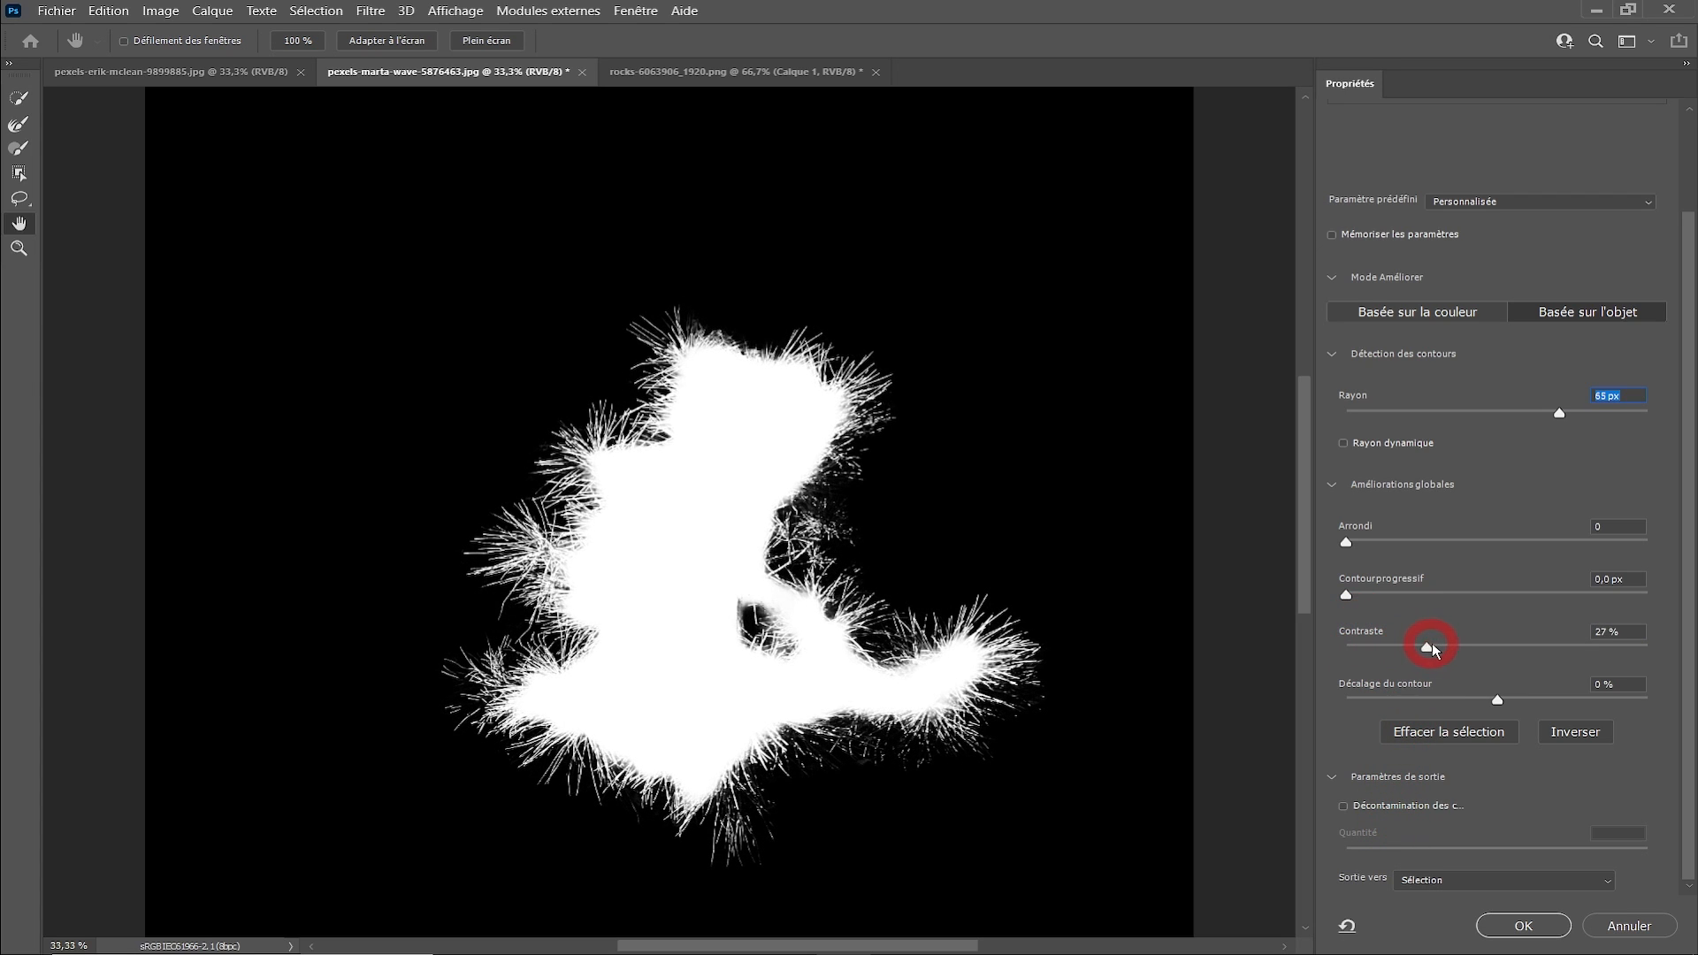
left_click_drag(1497, 700, 1544, 704)
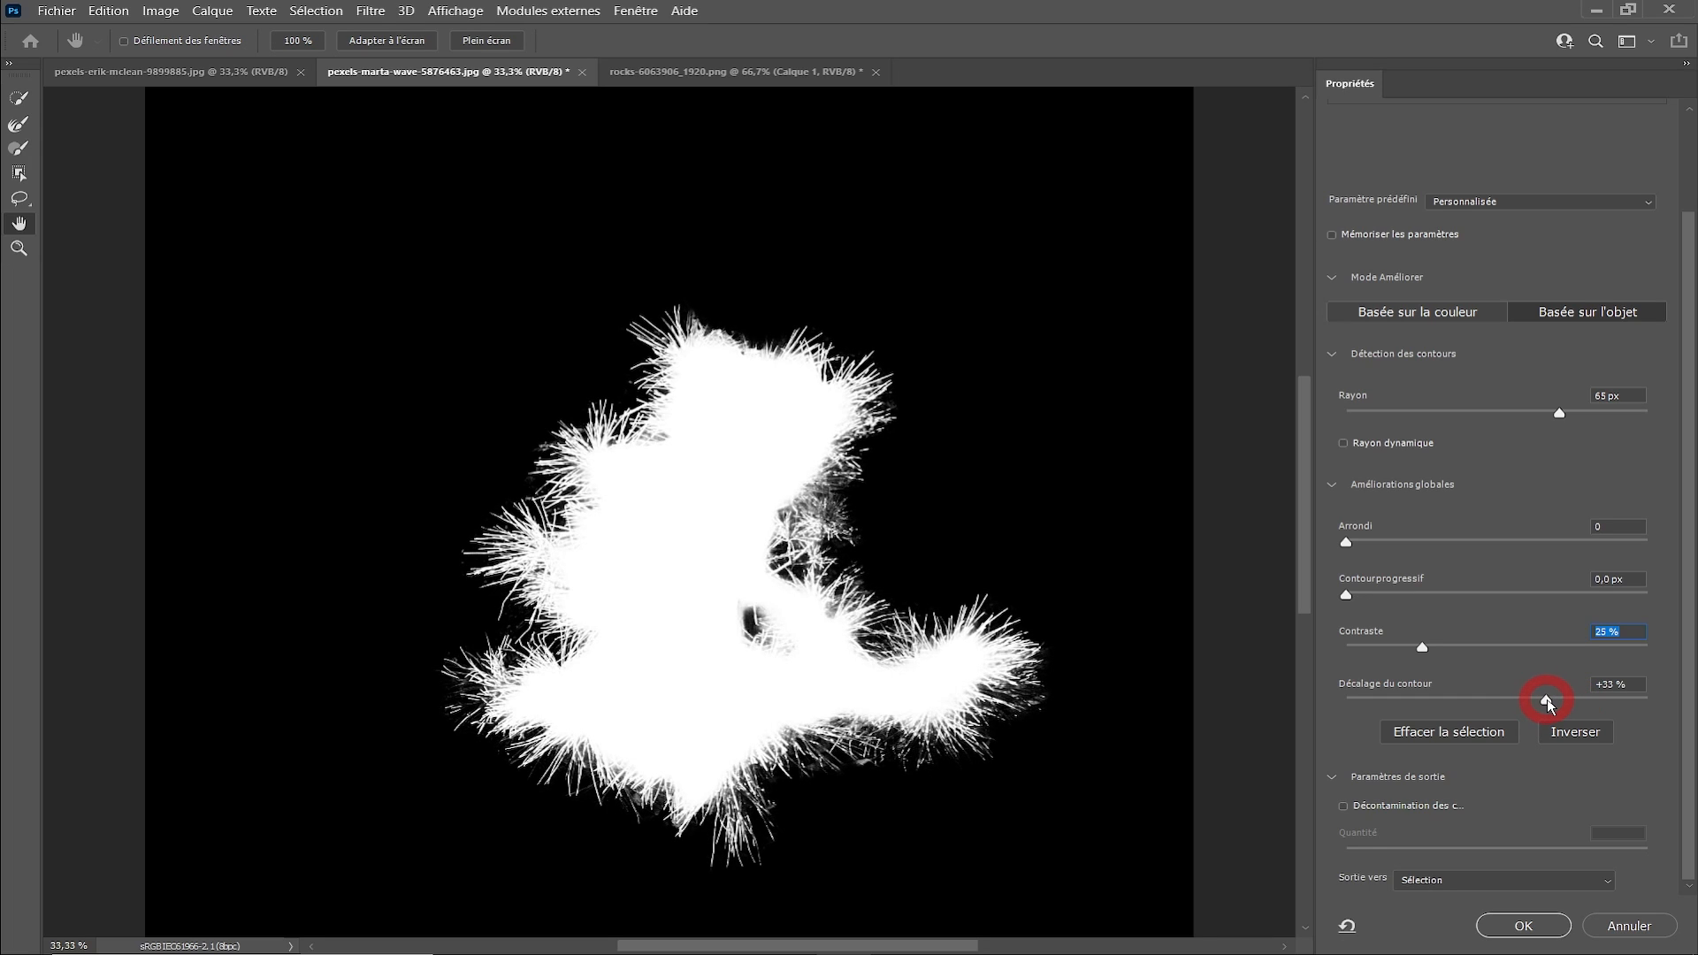
left_click(1543, 701)
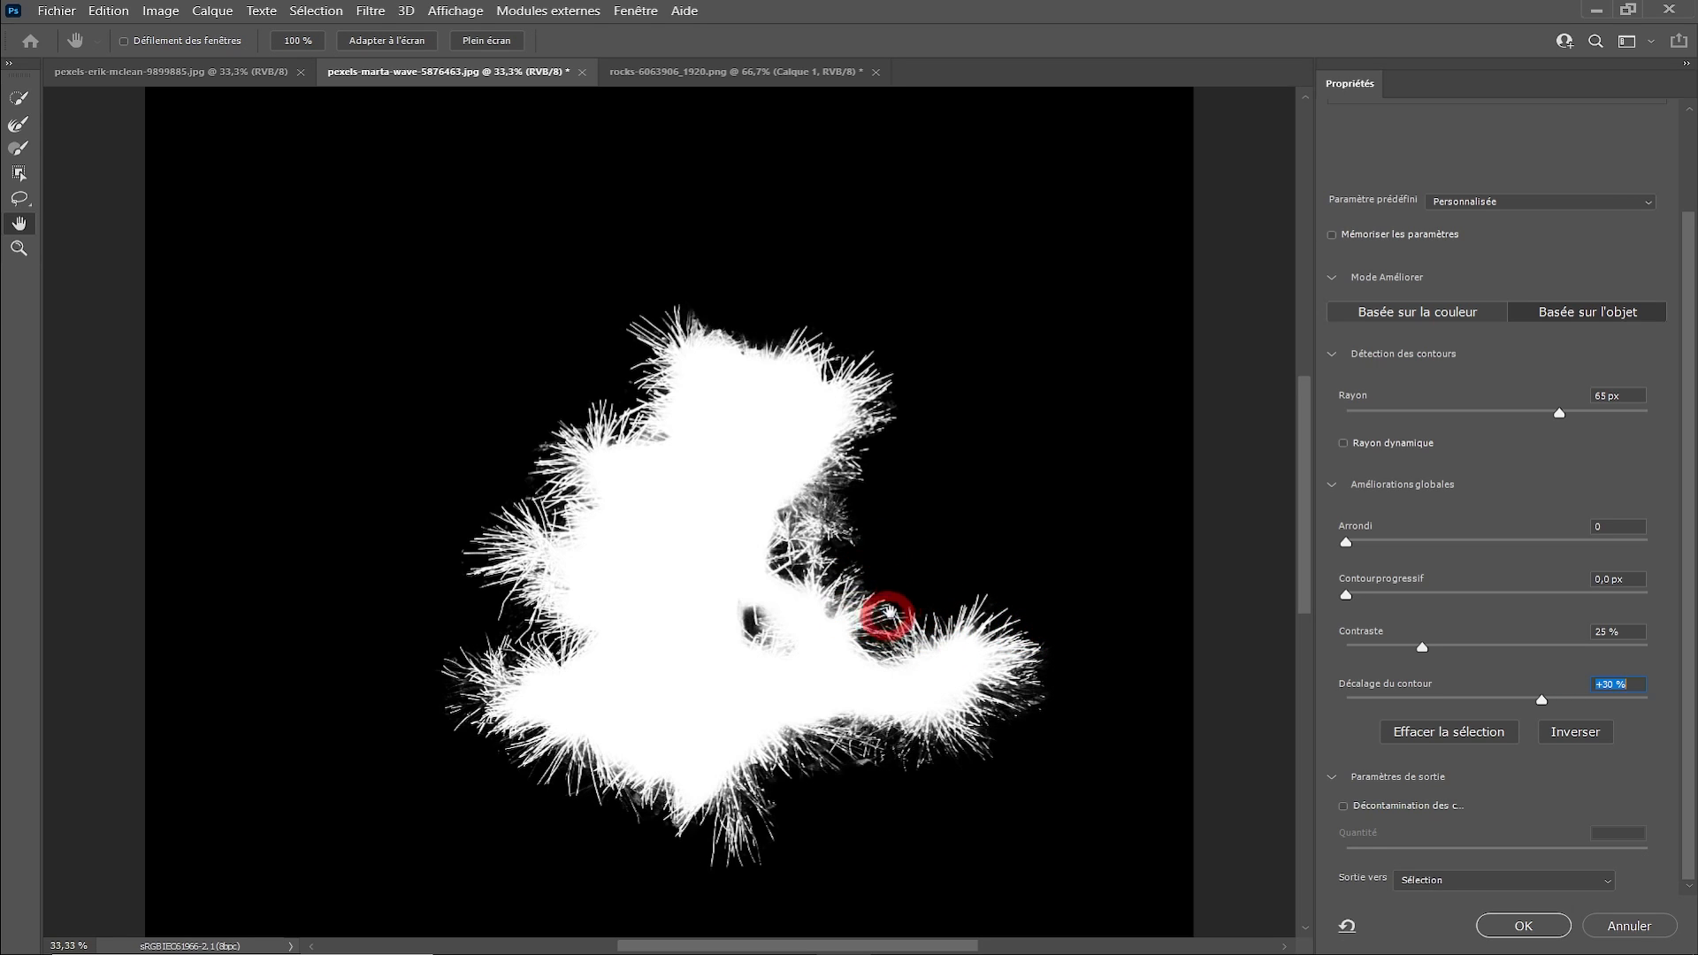
- Output the refined selection as a layer mask and apply it to the pine photo
left_click(1472, 887)
left_click(1430, 860)
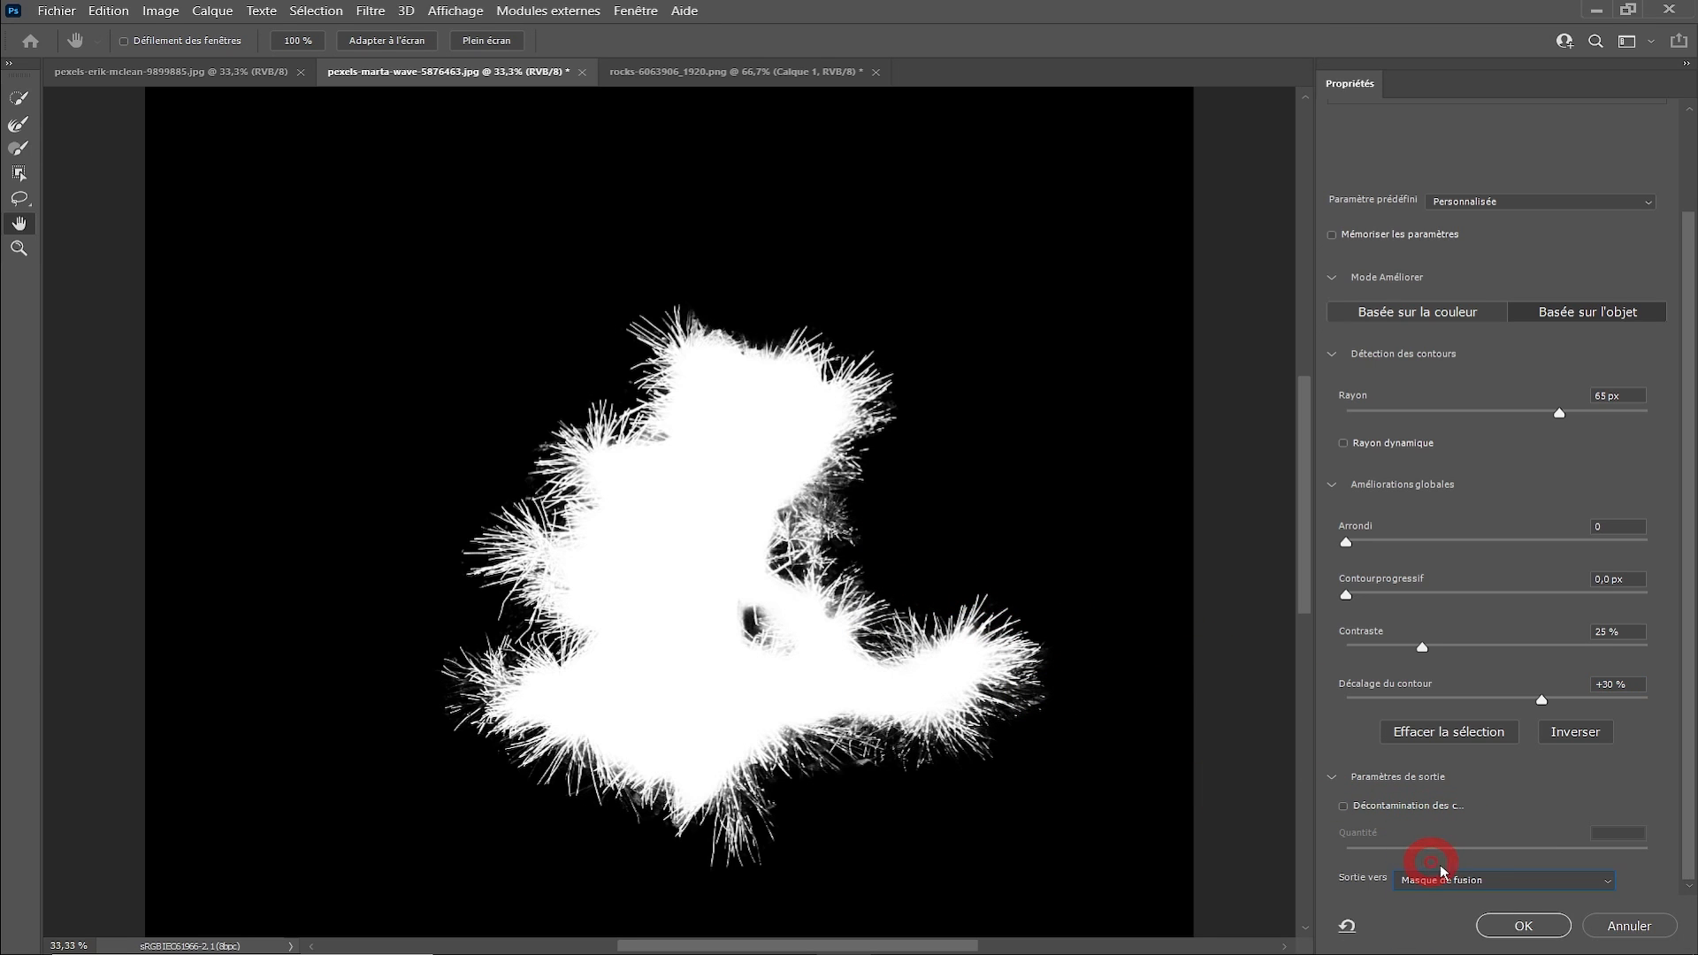
left_click(1523, 925)
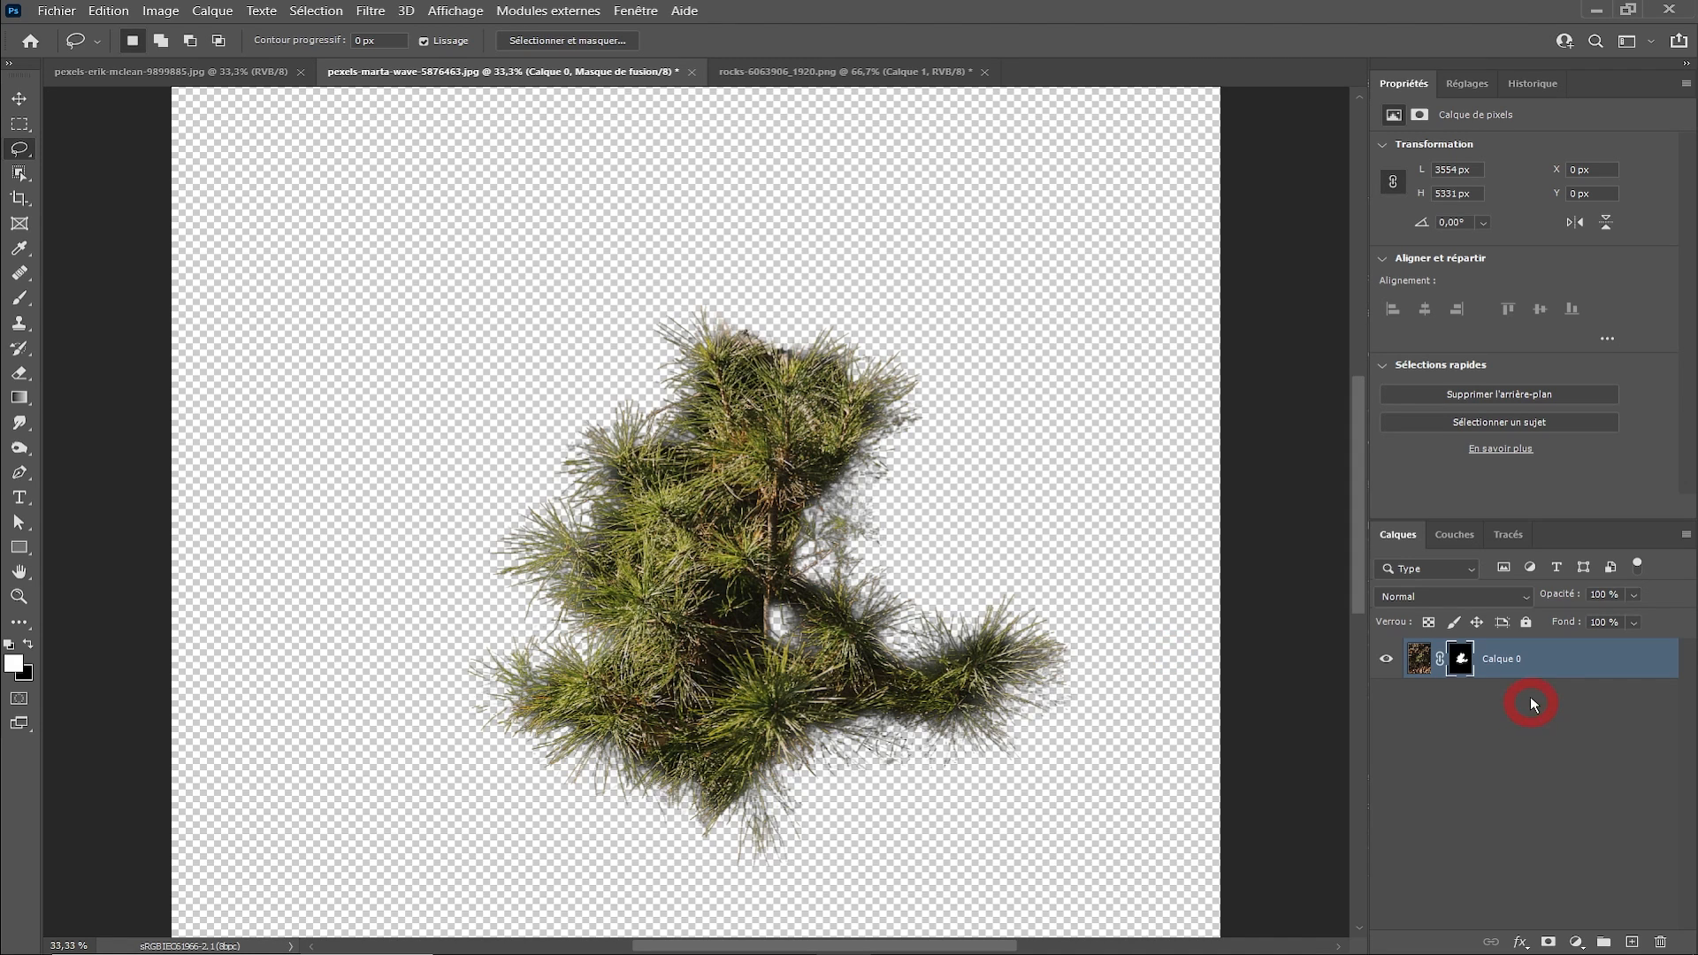
- Add a dark olive solid color fill layer and place it beneath the masked pine layer
left_click(1574, 942)
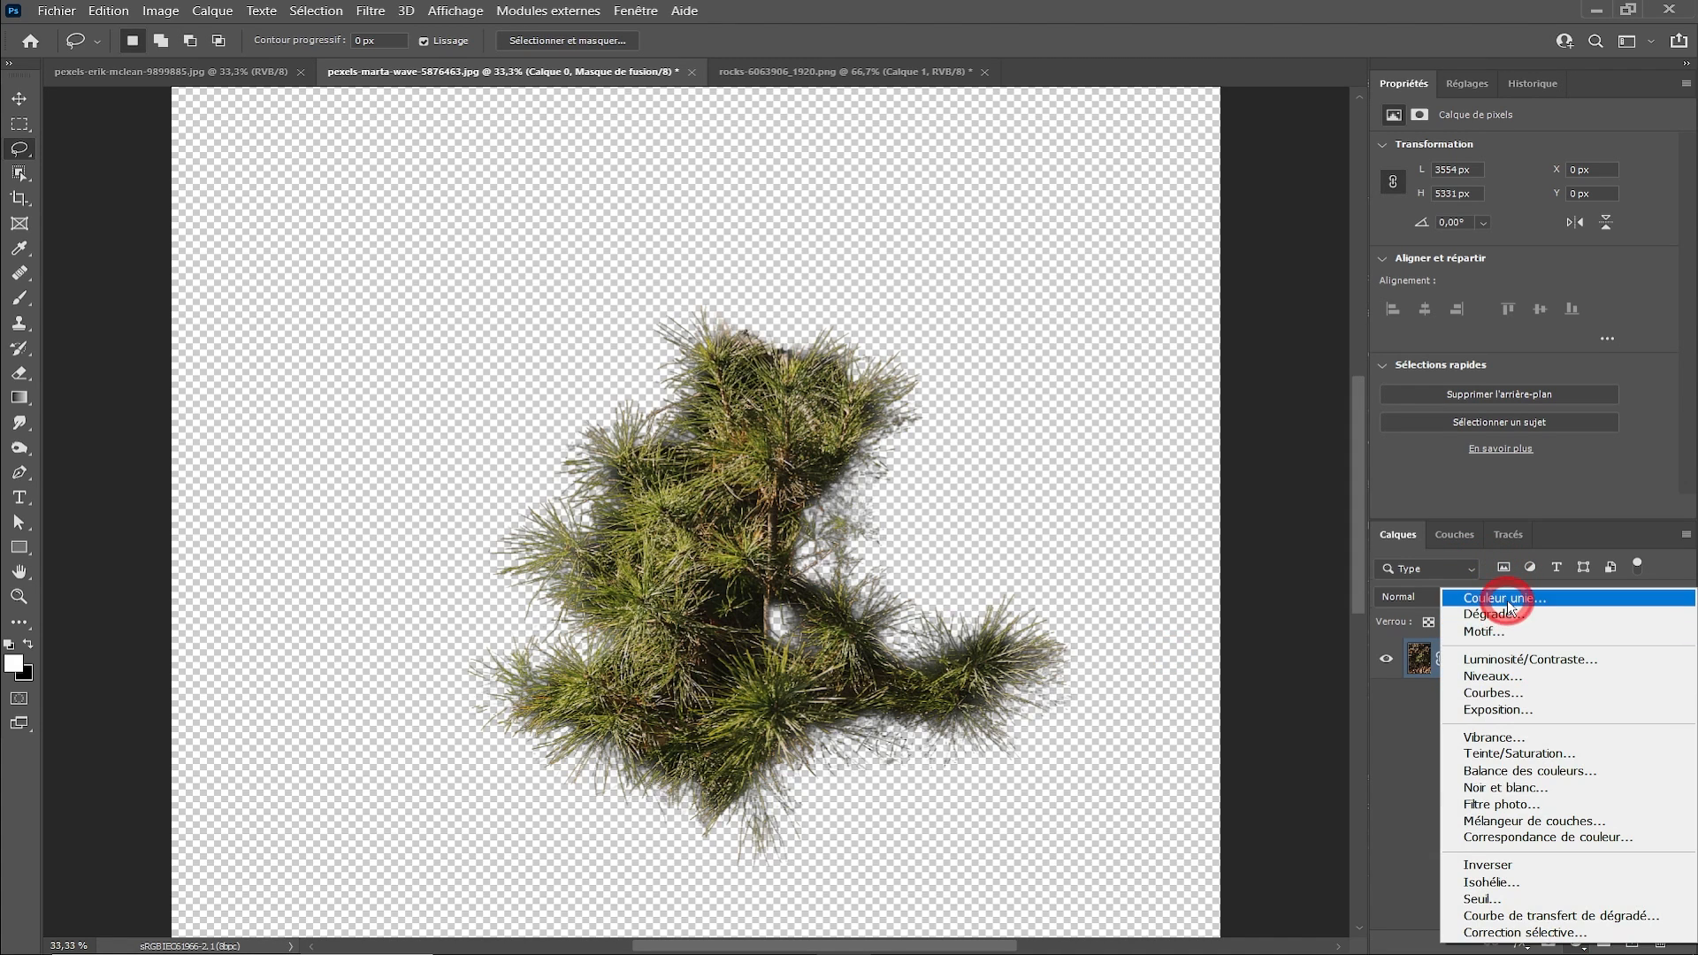
left_click(1509, 589)
left_click(1253, 772)
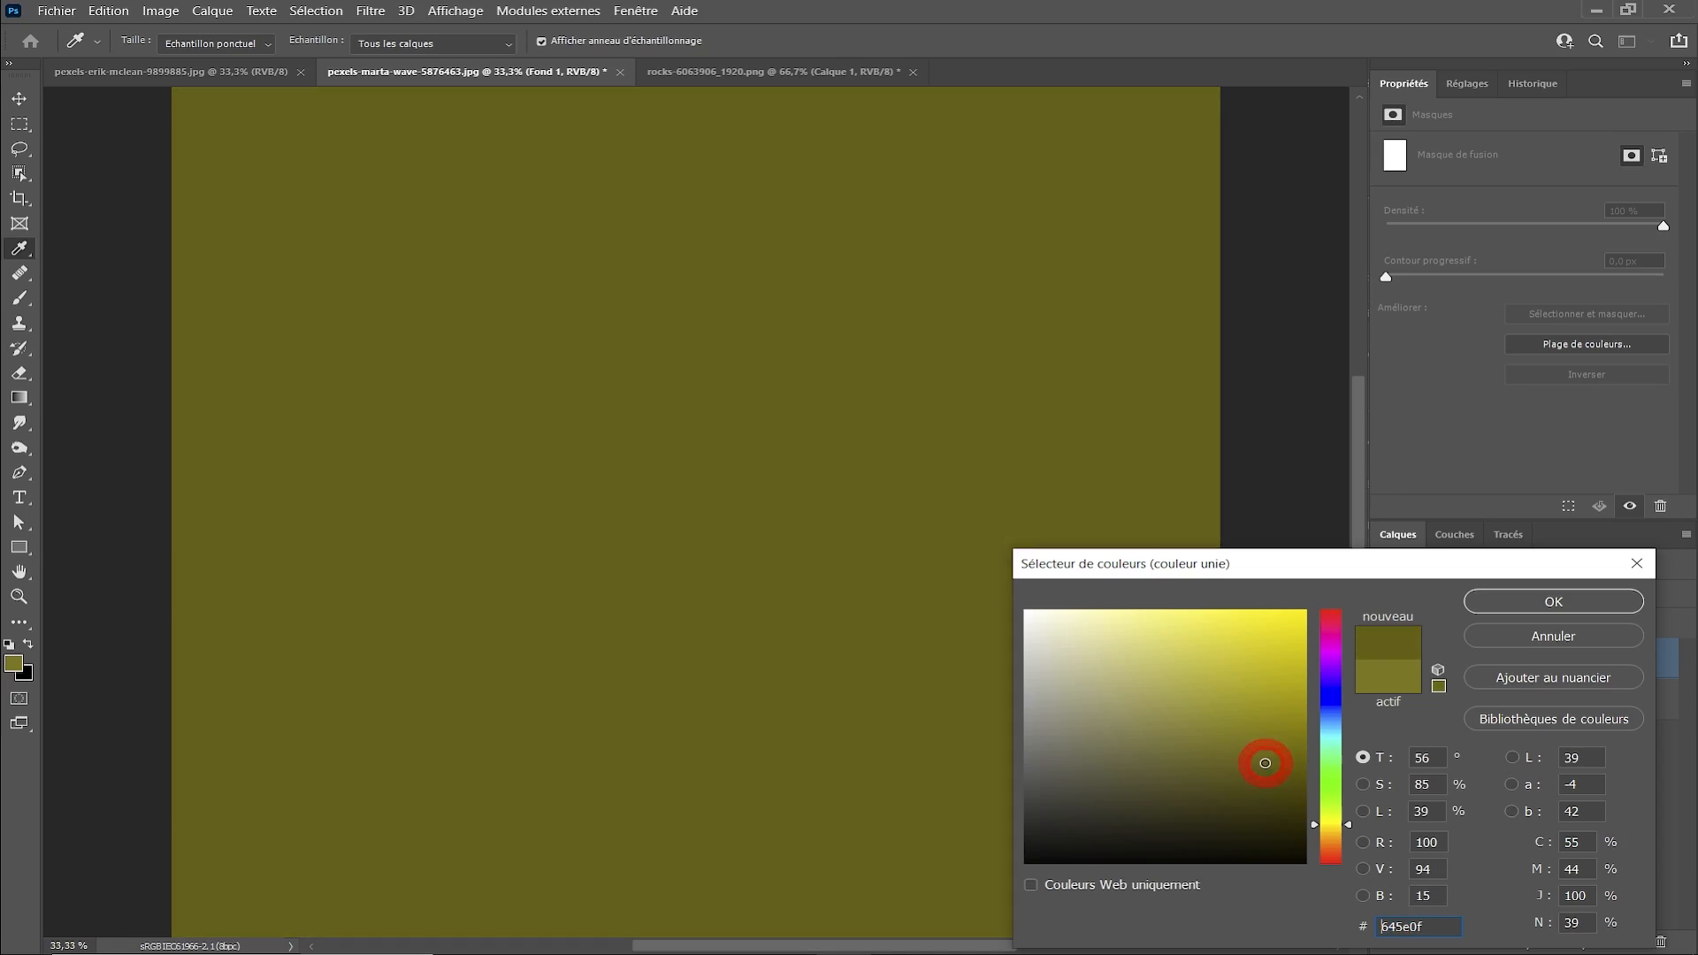
left_click(1547, 595)
left_click_drag(1546, 659, 1546, 738)
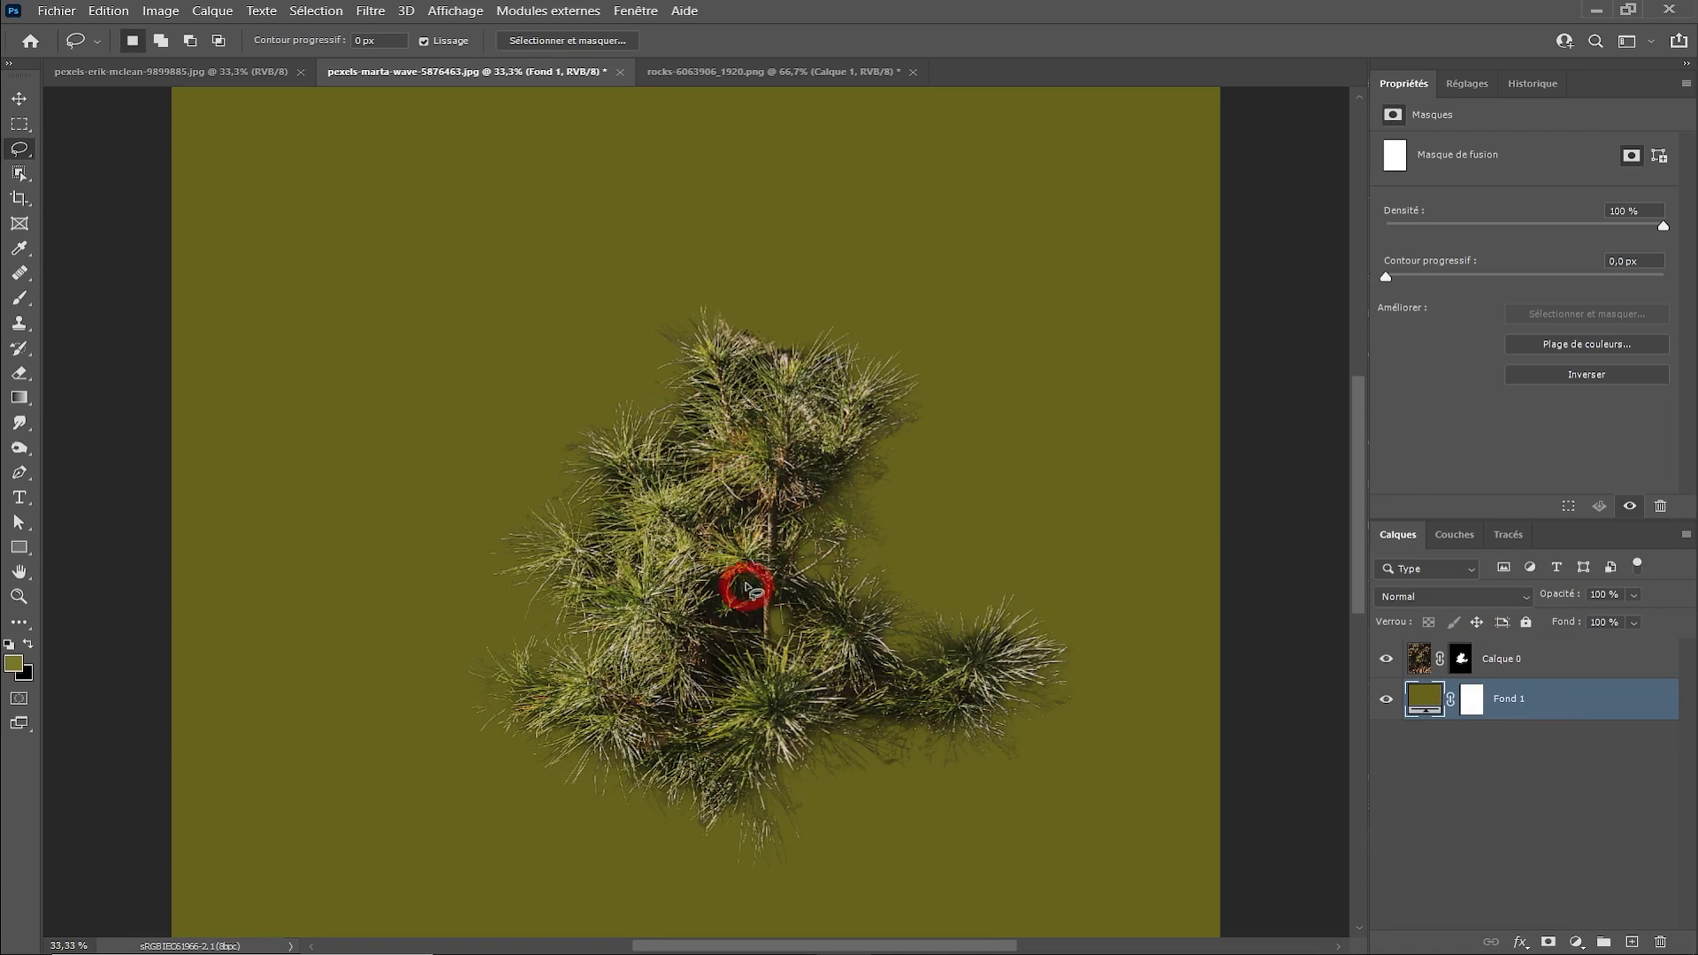
- Lighten the pine layer's mask with Levels inside a lasso selection around the faint needles right of the trunk, and deselect
scroll(746, 588, "up", 1)
scroll(748, 576, "down", 3)
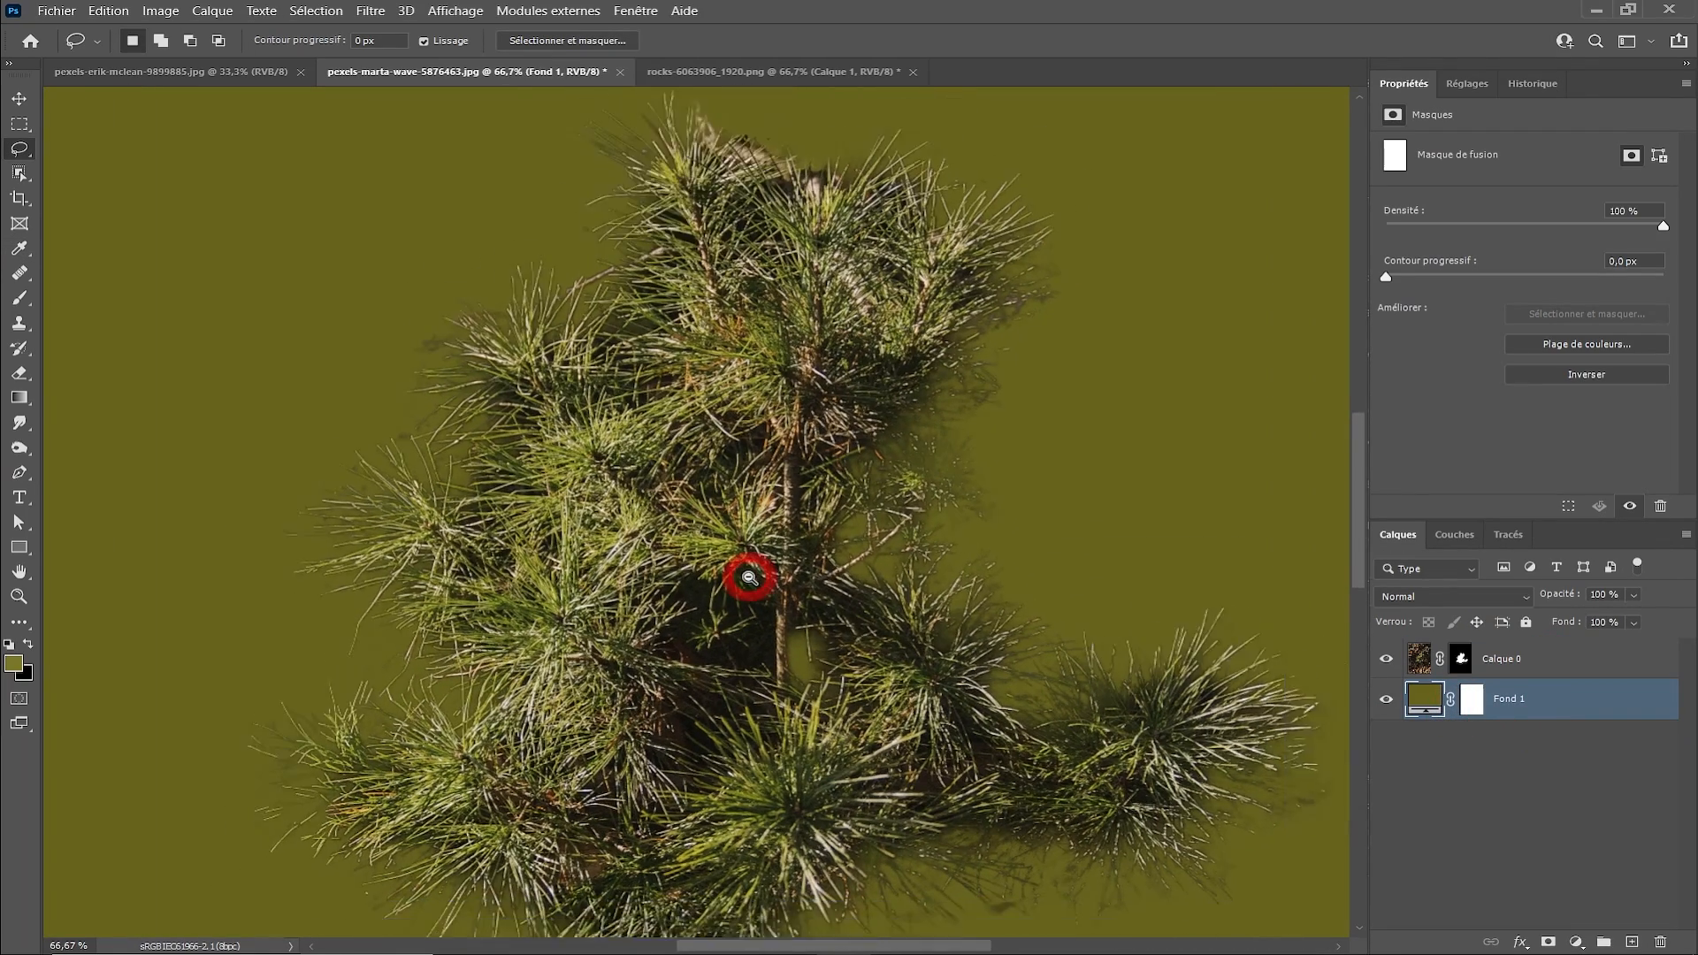
scroll(747, 530, "up", 2)
key("alt+bracketright")
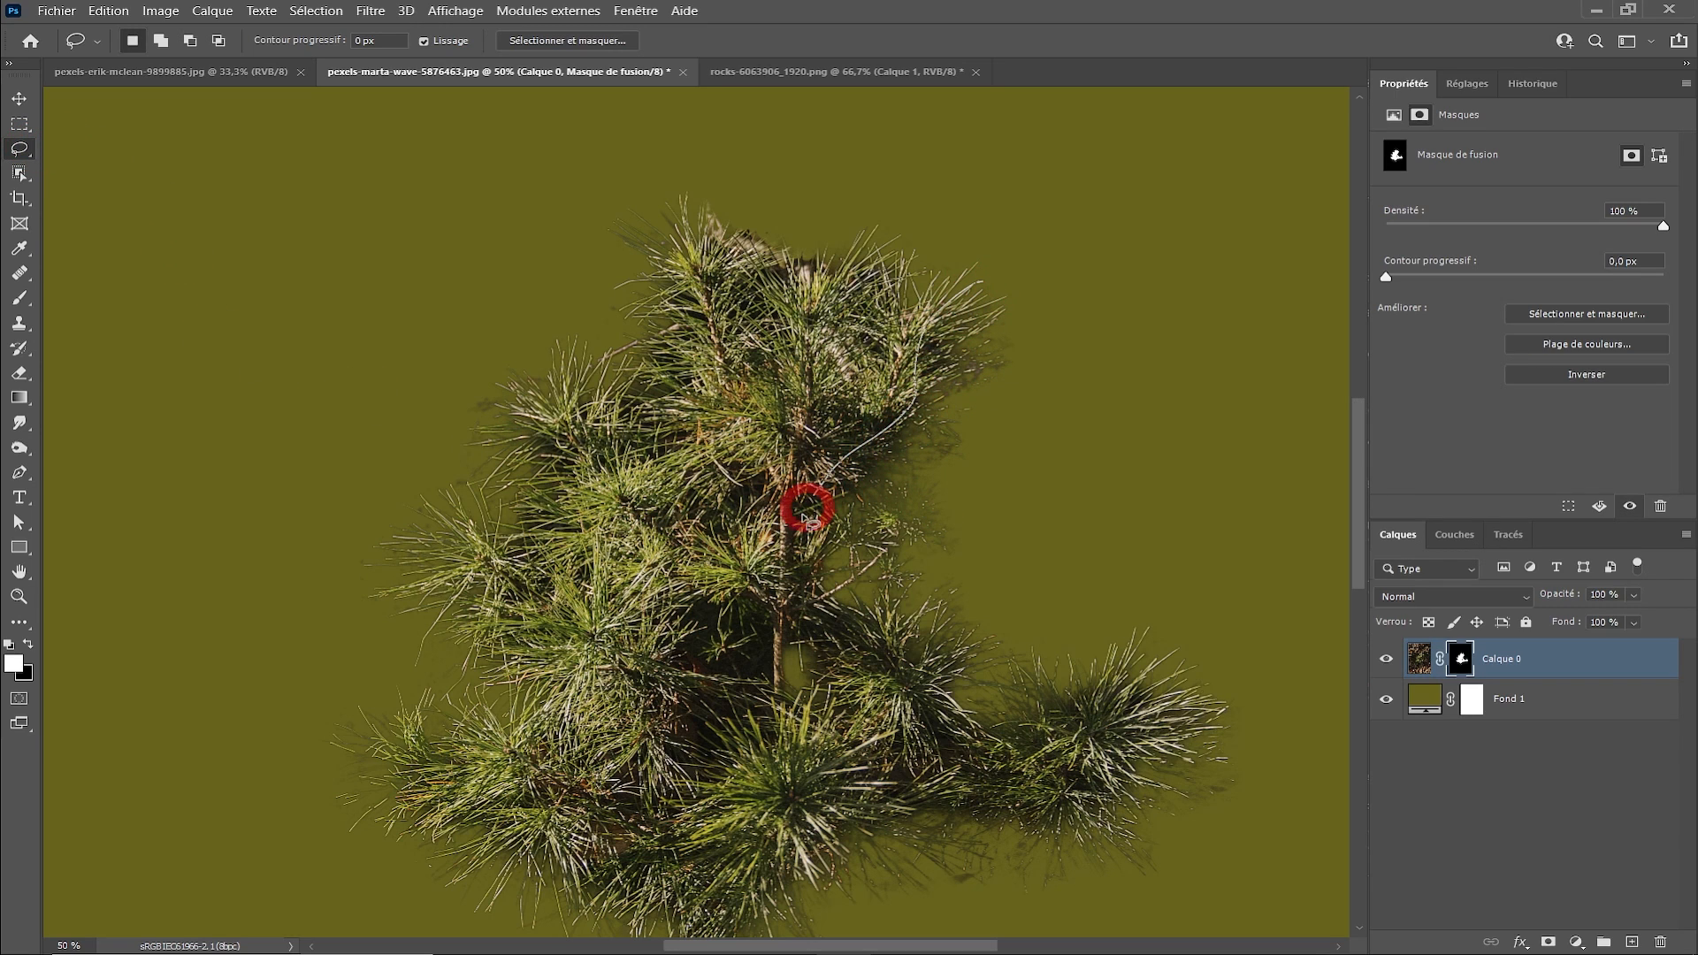
mouse_move(1028, 659)
left_mouse_down()
mouse_move(1008, 468)
mouse_move(1064, 340)
mouse_move(979, 283)
left_mouse_up()
left_click(161, 11)
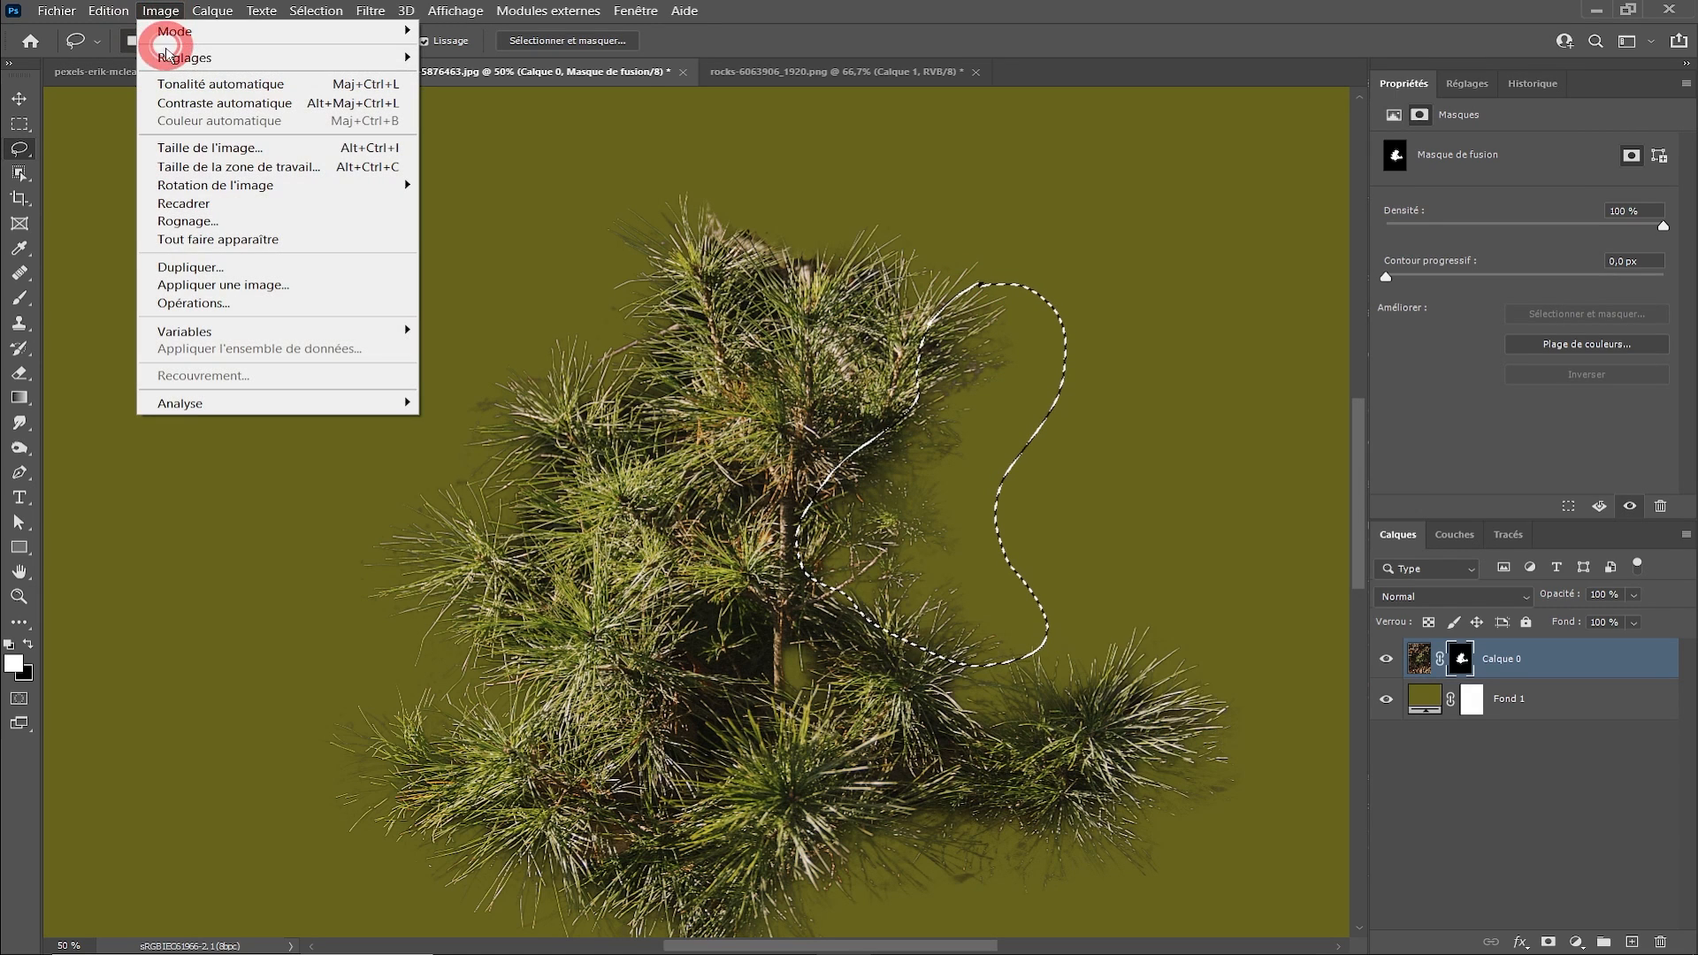
mouse_move(257, 57)
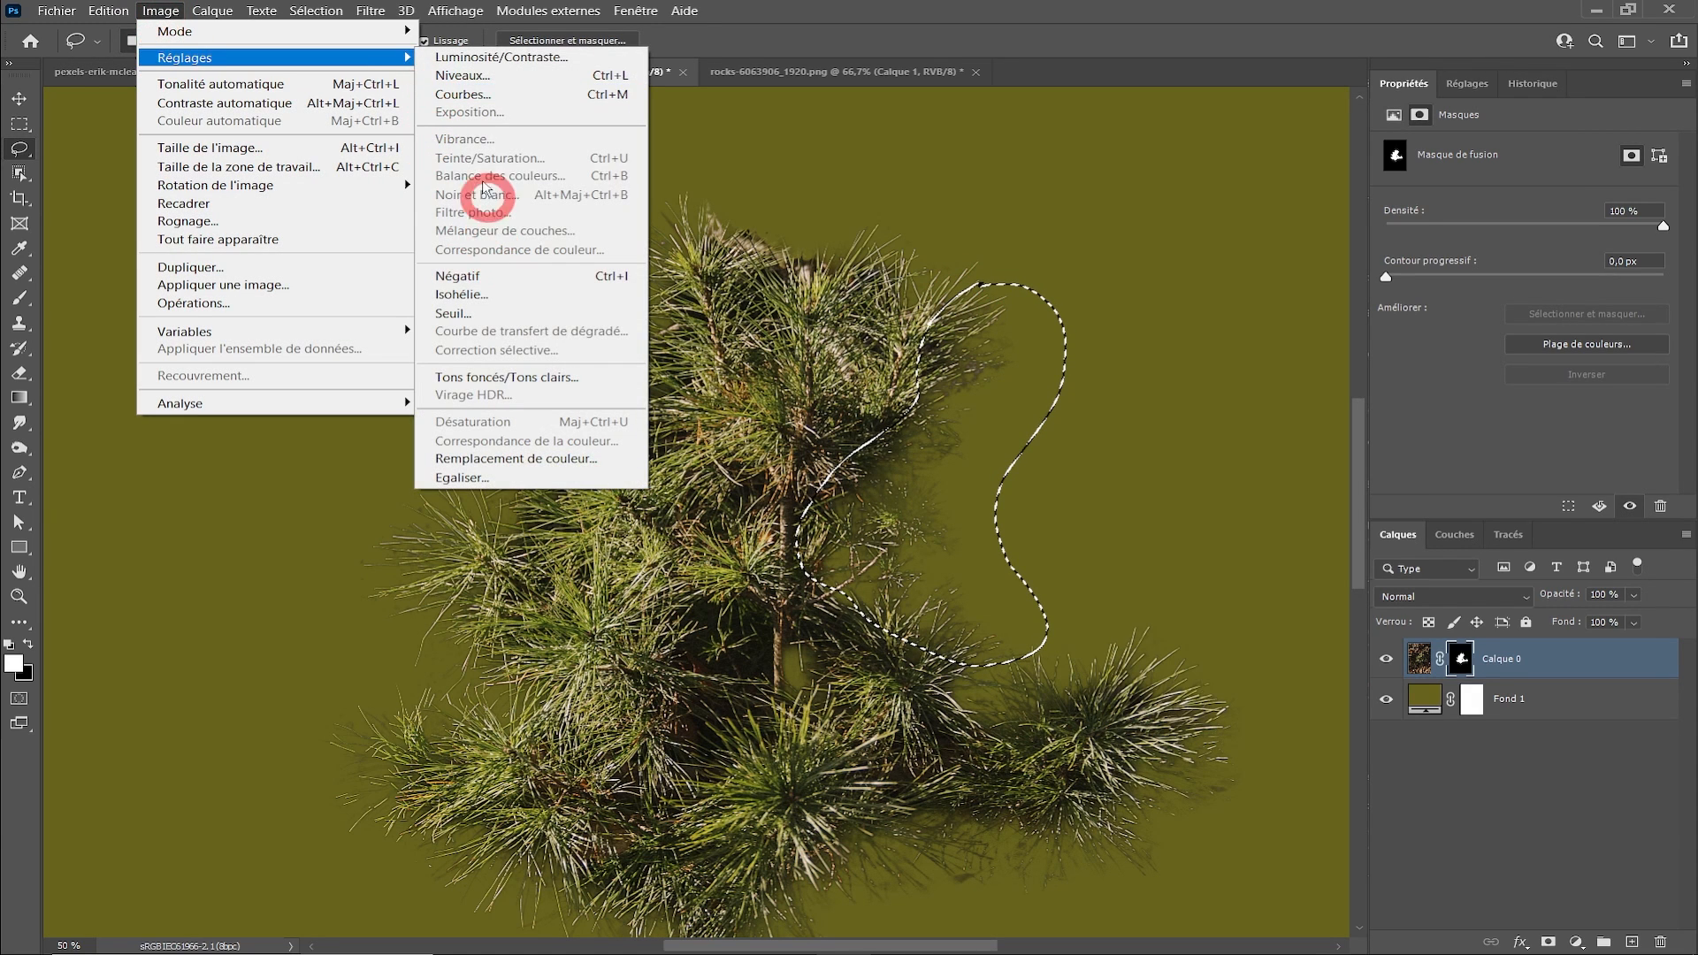
left_click(460, 75)
left_click_drag(447, 336, 227, 364)
left_click(621, 150)
key("l")
left_click(827, 364)
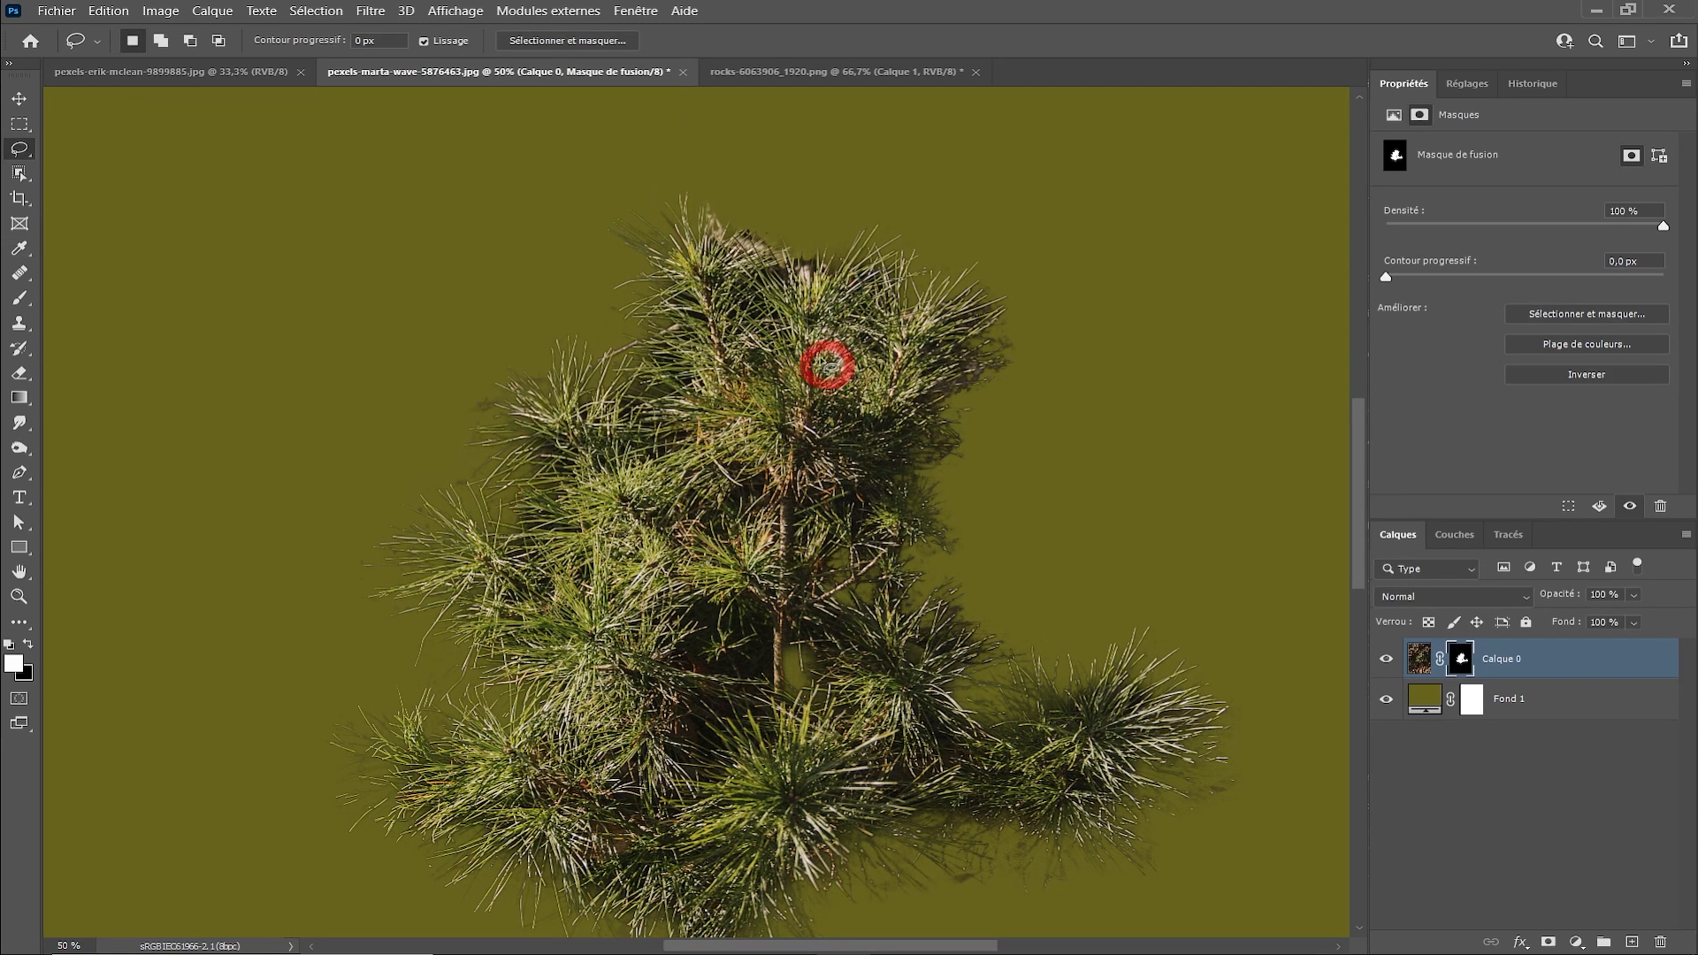
- Draw a freehand Lasso selection on the pine's mask around the faint needles along the lower-right branch and the underside
left_click_drag(1015, 663, 954, 541)
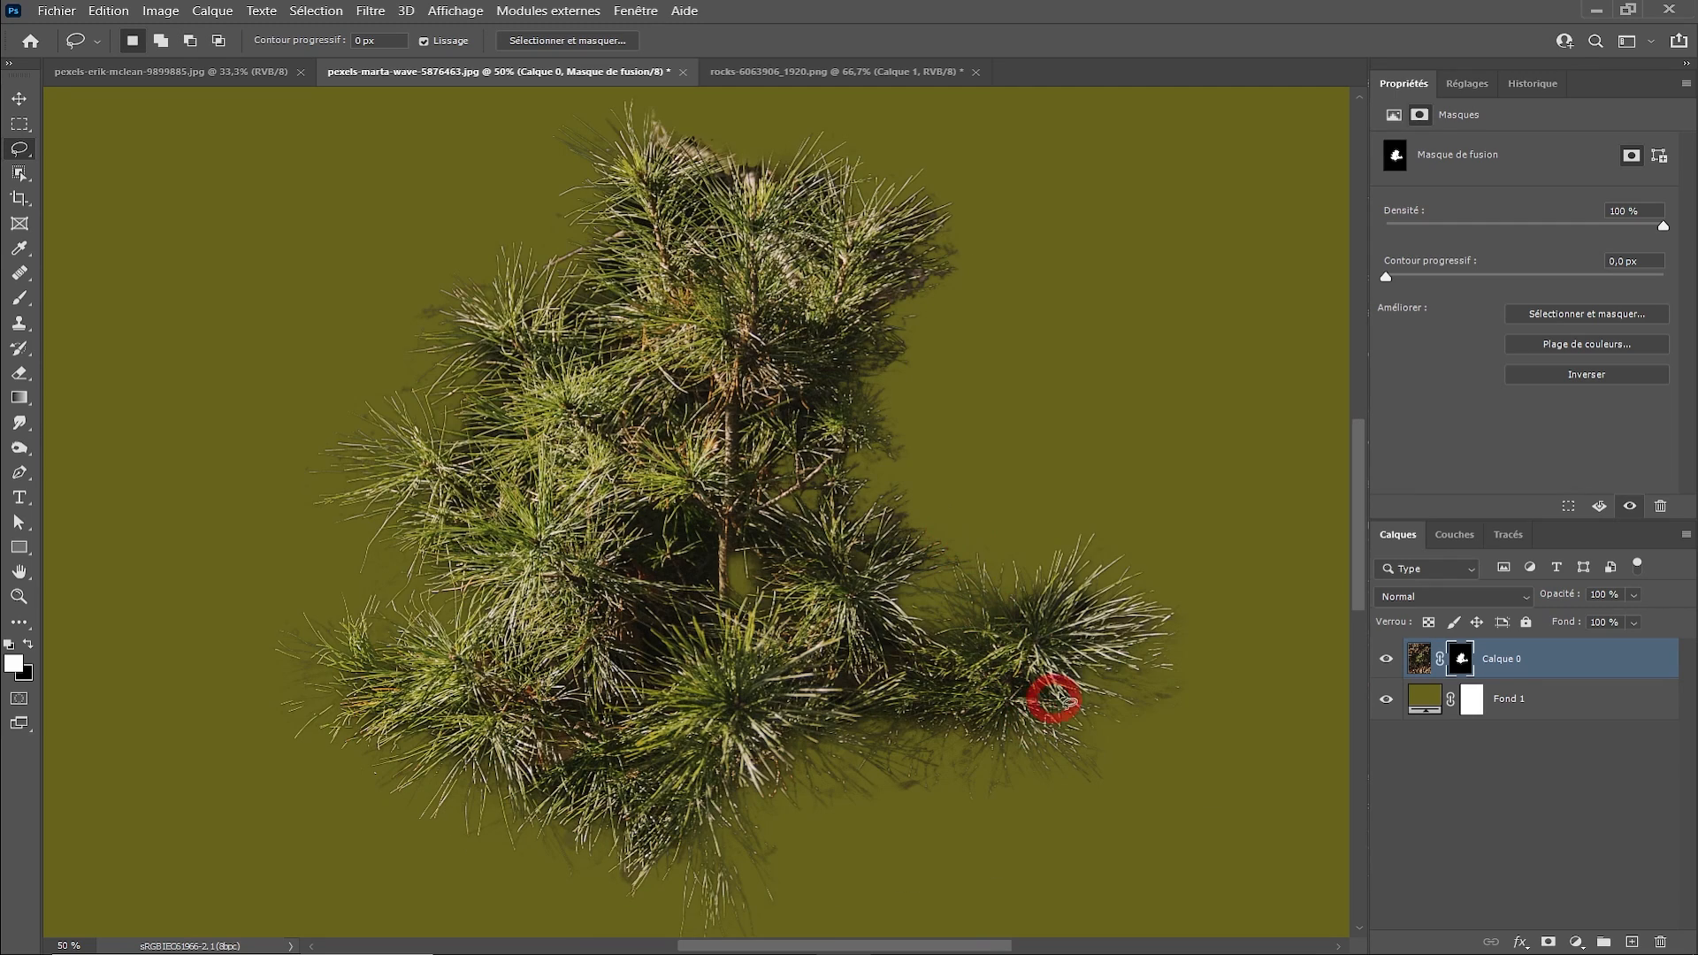
mouse_move(1128, 590)
left_mouse_down()
mouse_move(1081, 542)
mouse_move(1119, 655)
left_mouse_up()
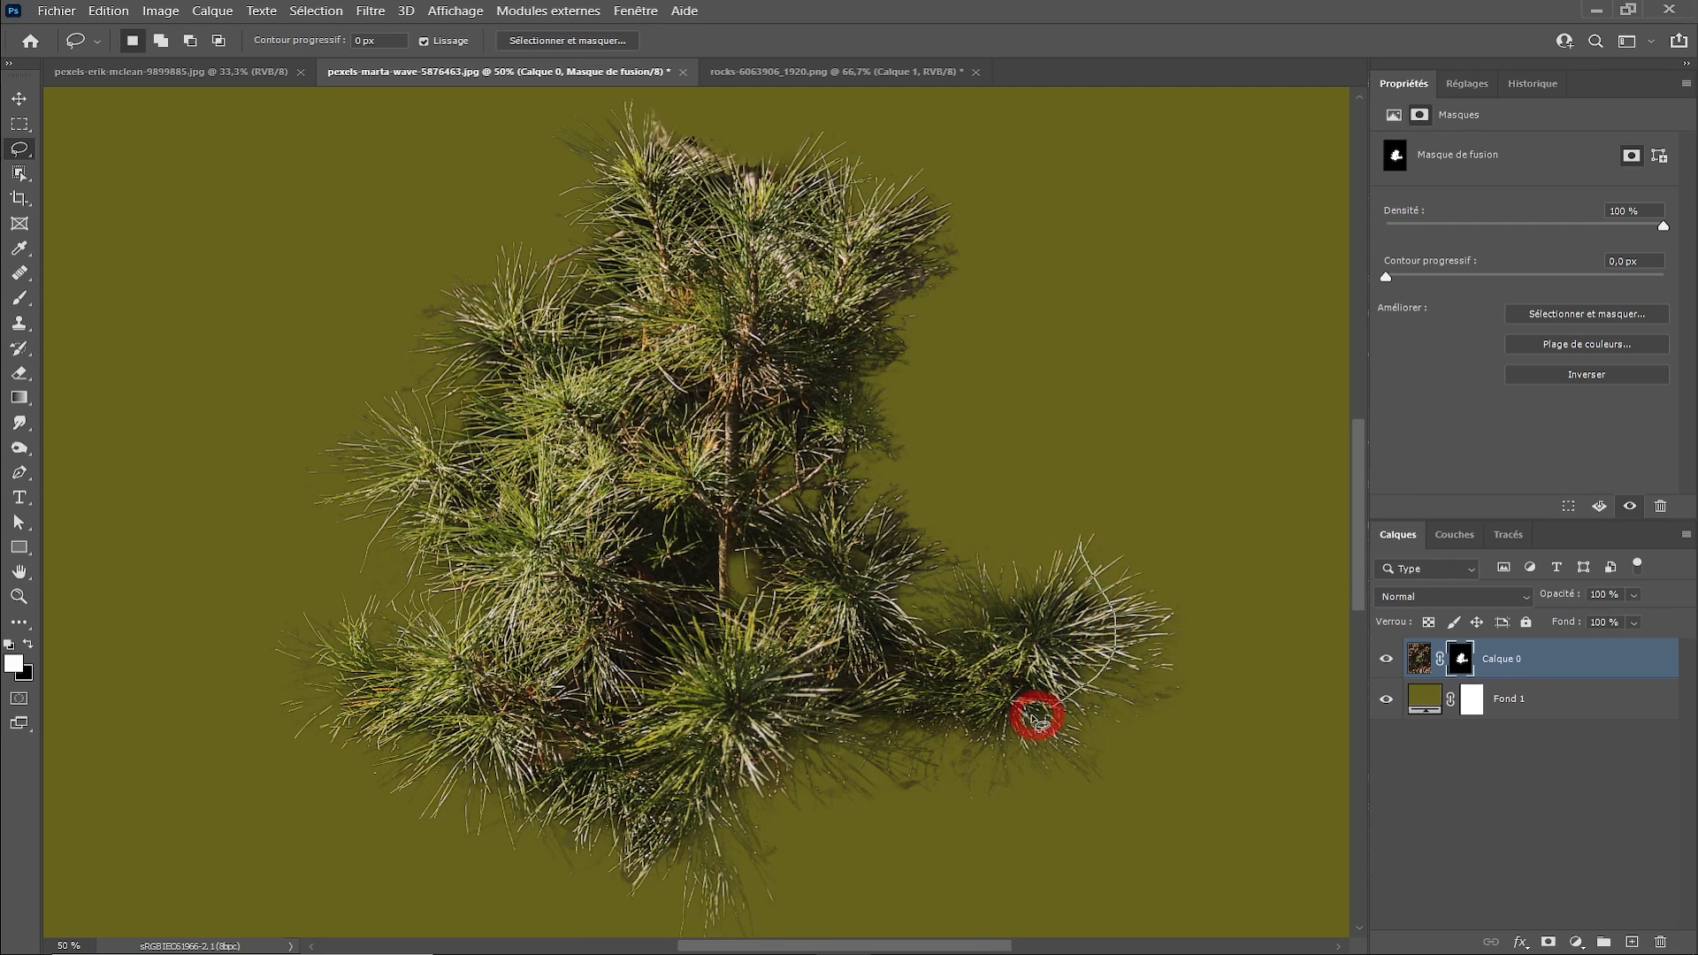
mouse_move(677, 825)
left_mouse_down()
mouse_move(638, 882)
mouse_move(693, 945)
left_mouse_up()
mouse_move(939, 865)
left_mouse_down()
mouse_move(1121, 846)
mouse_move(1254, 735)
mouse_move(1194, 570)
mouse_move(1090, 537)
left_mouse_up()
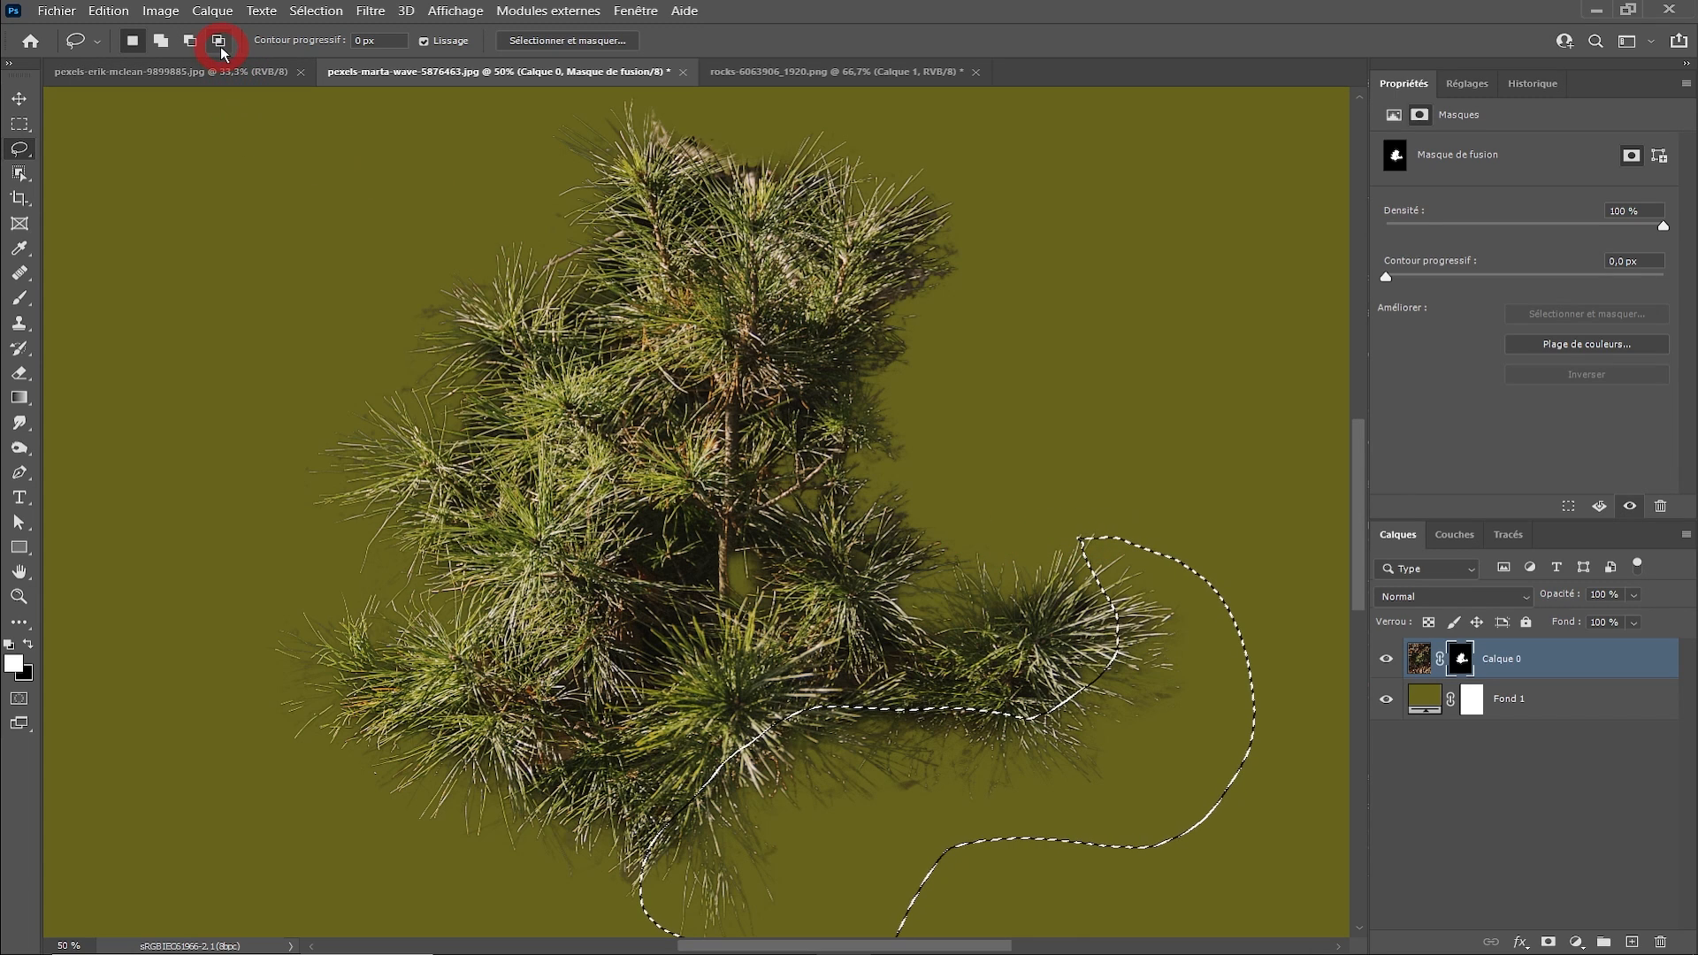
- Lighten the pine's mask with Levels inside the selection, setting the white input level to 86, and deselect
key("ctrl+l")
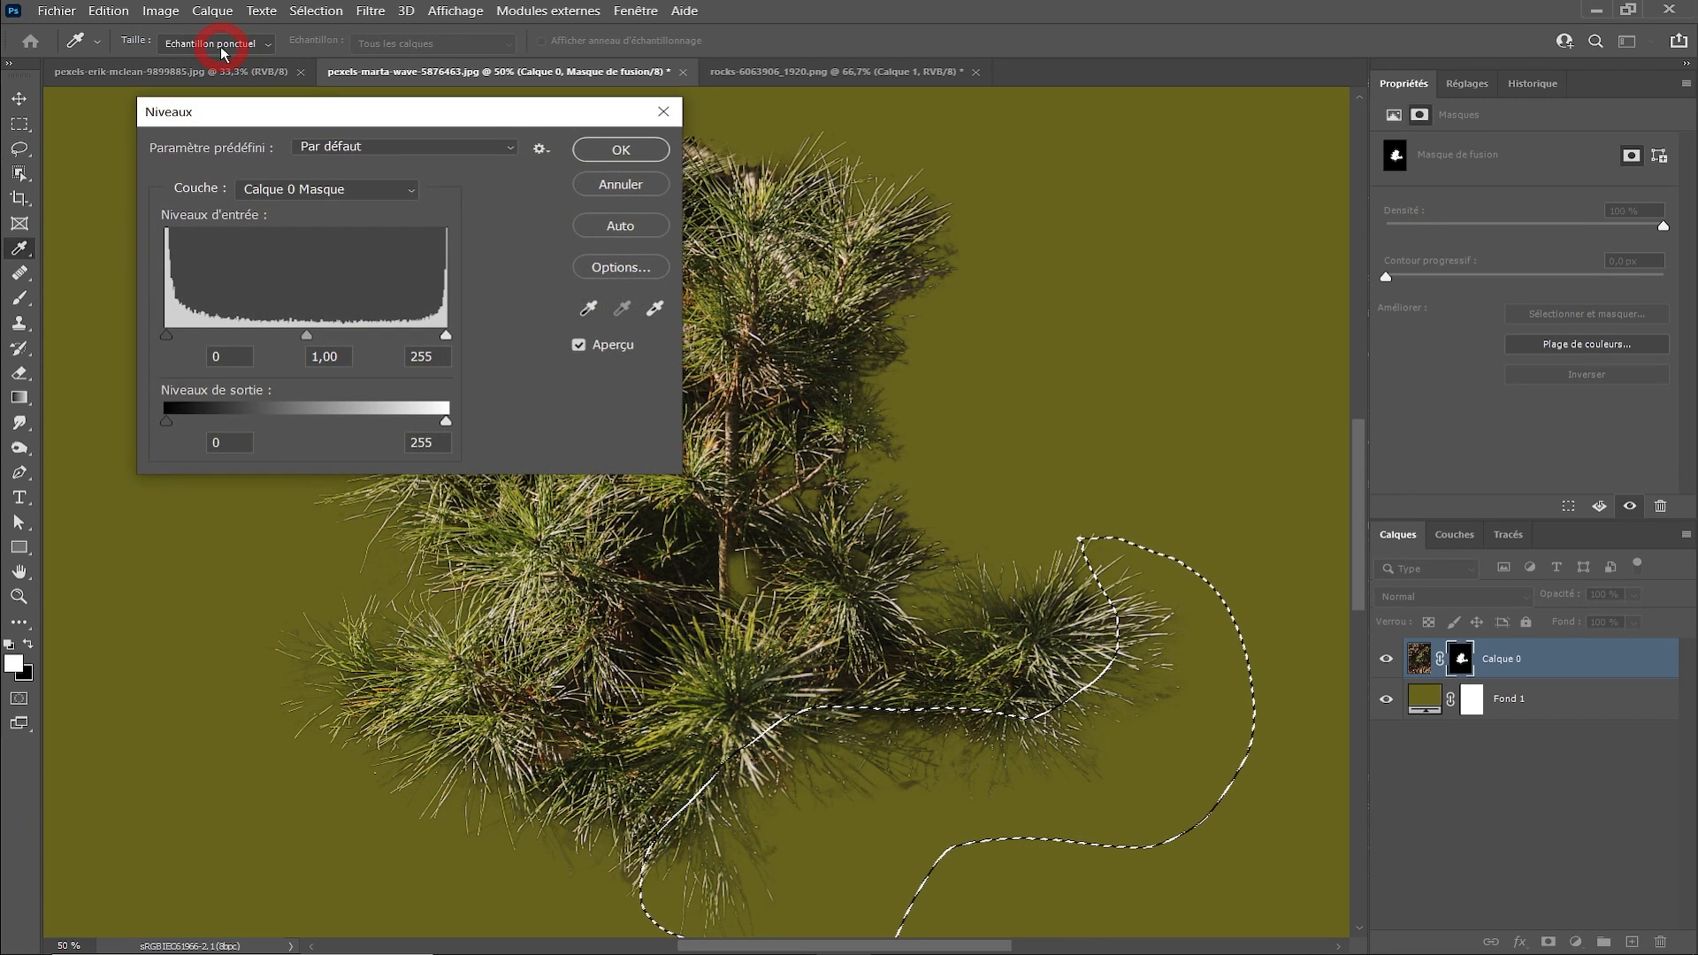
left_click_drag(447, 336, 263, 356)
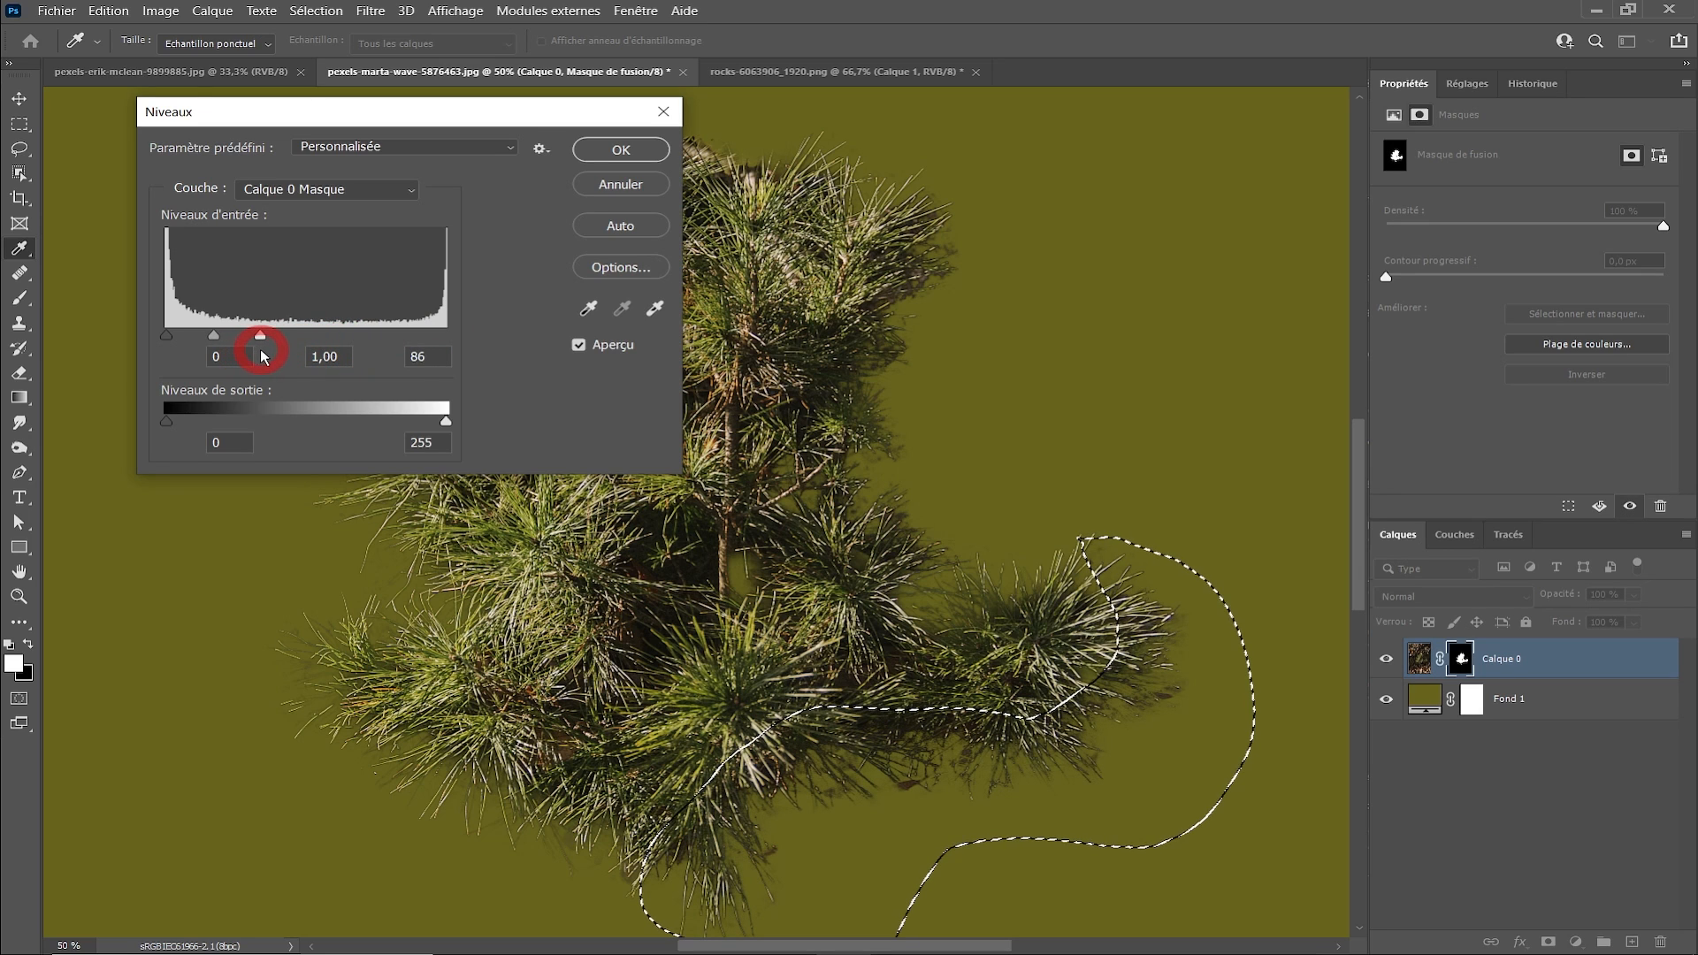
left_click(602, 151)
key("ctrl+d")
left_click_drag(718, 524, 712, 570)
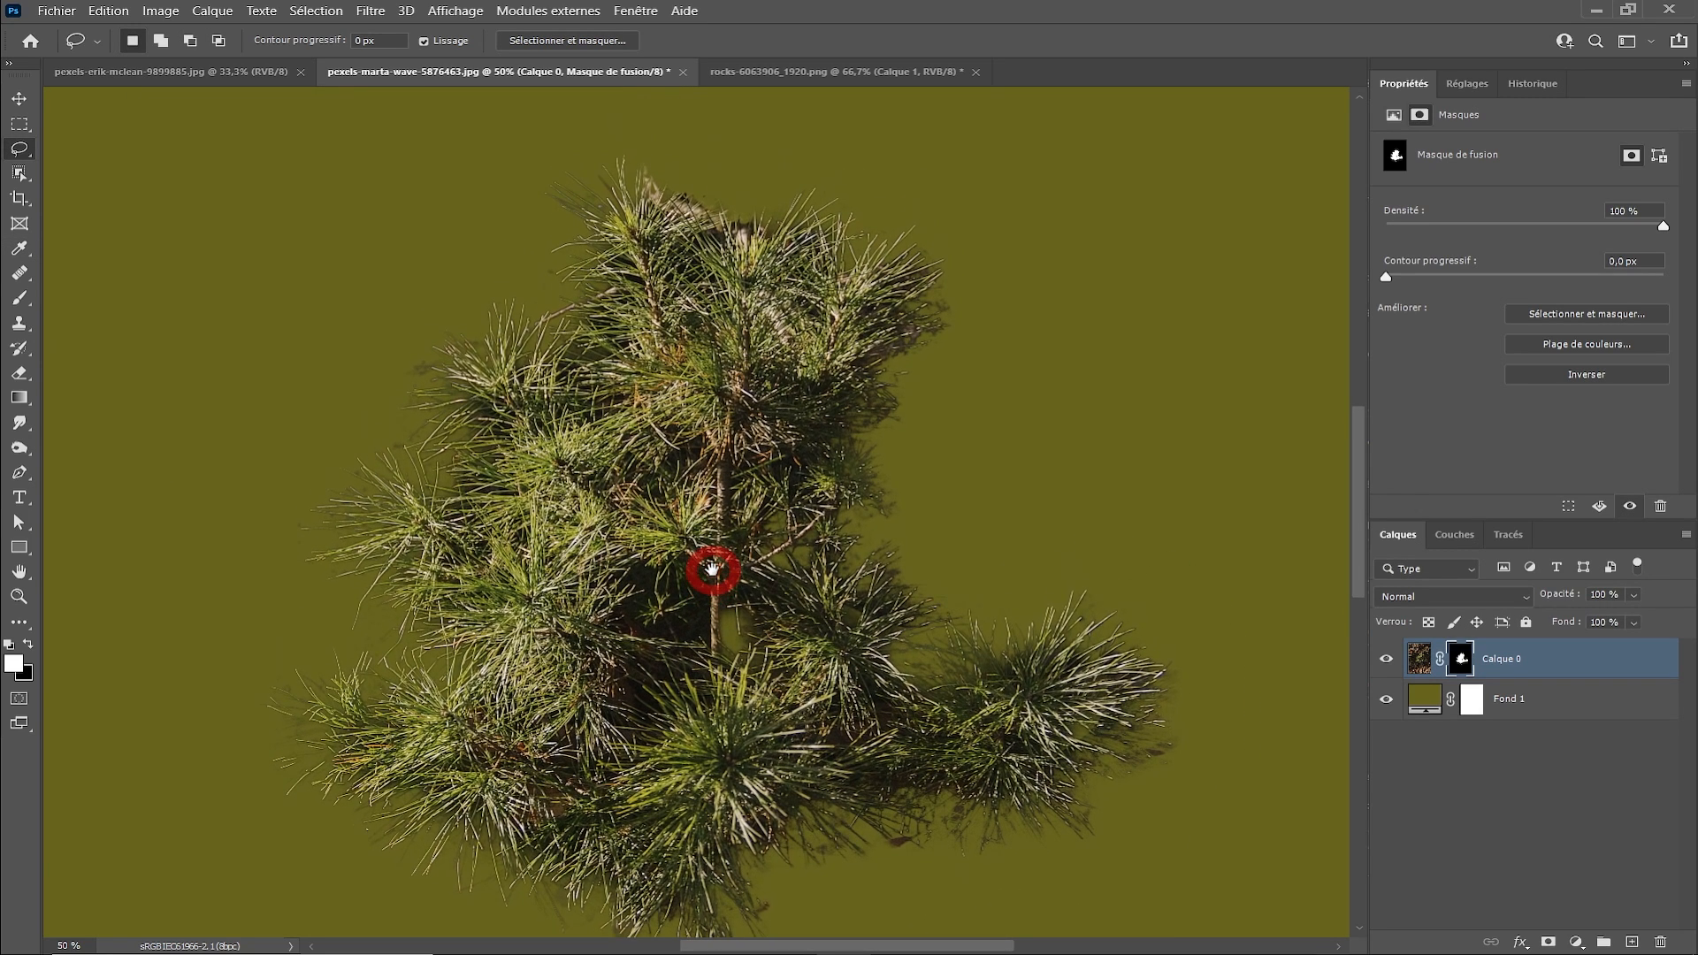
- Lasso the faint needles above the lower-right branch, lighten the mask there with Levels, and deselect
mouse_move(1101, 570)
left_mouse_down()
mouse_move(1107, 642)
mouse_move(890, 607)
mouse_move(1106, 575)
left_mouse_up()
key("ctrl+l")
left_click_drag(447, 337, 417, 337)
left_click(637, 159)
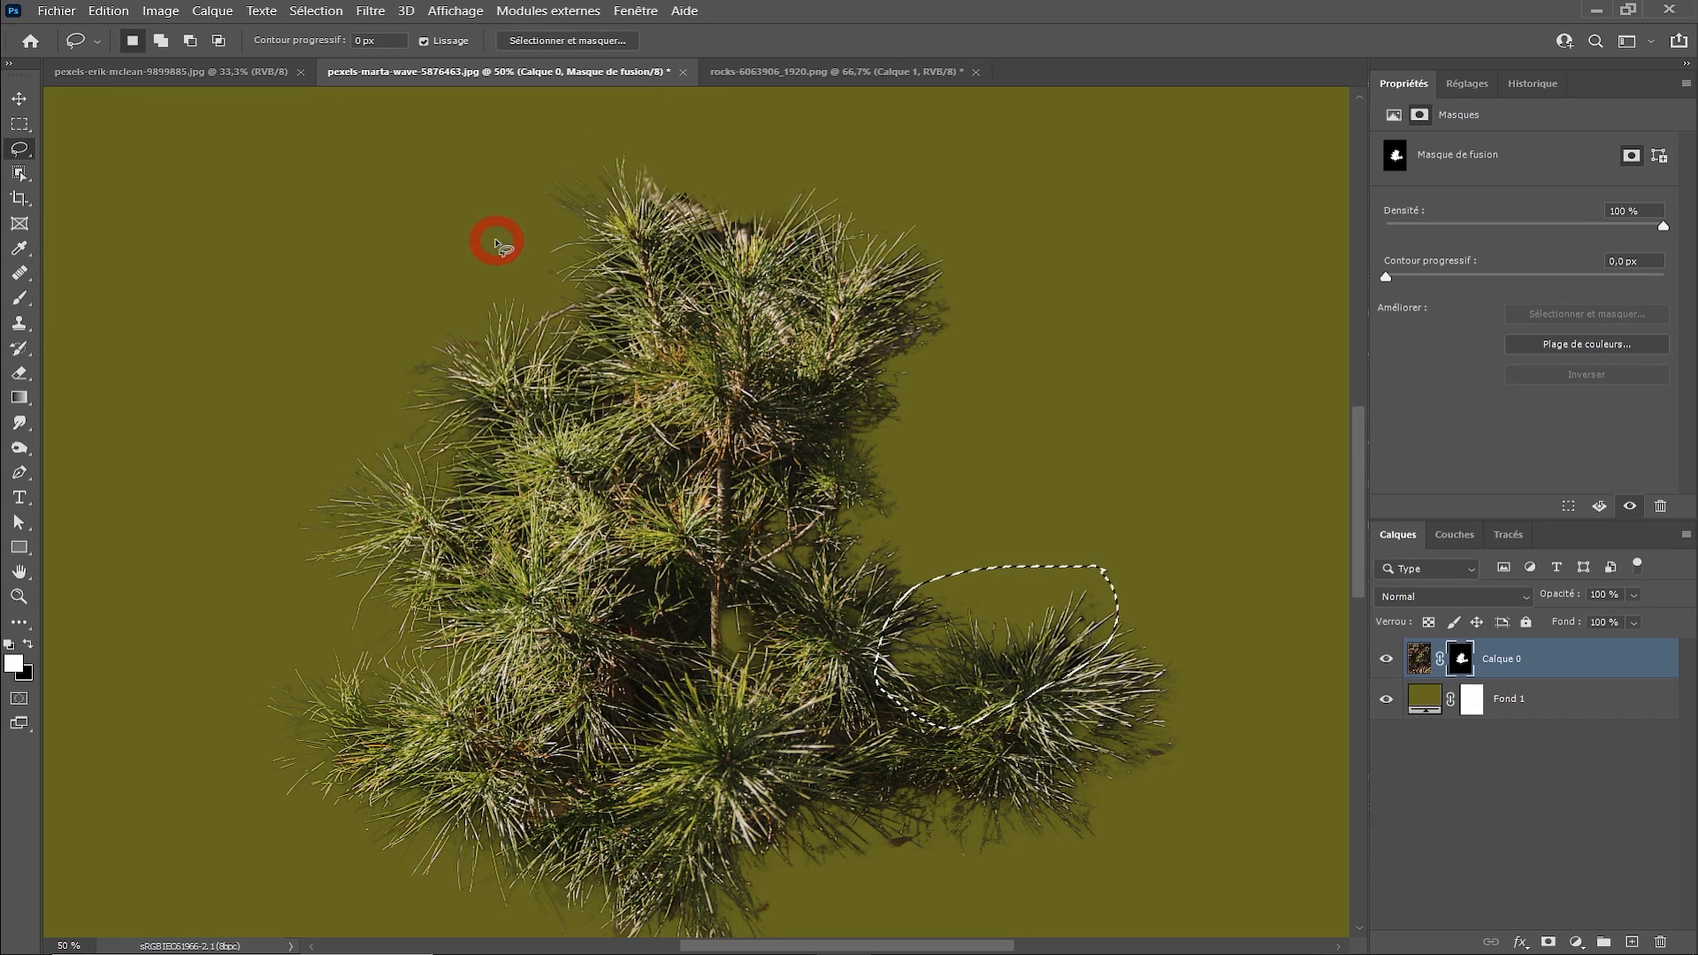
key("ctrl+d")
- Lasso the faint needles along the pine's upper-left contour, lighten the mask there with Levels, and deselect
left_click_drag(413, 588, 637, 142)
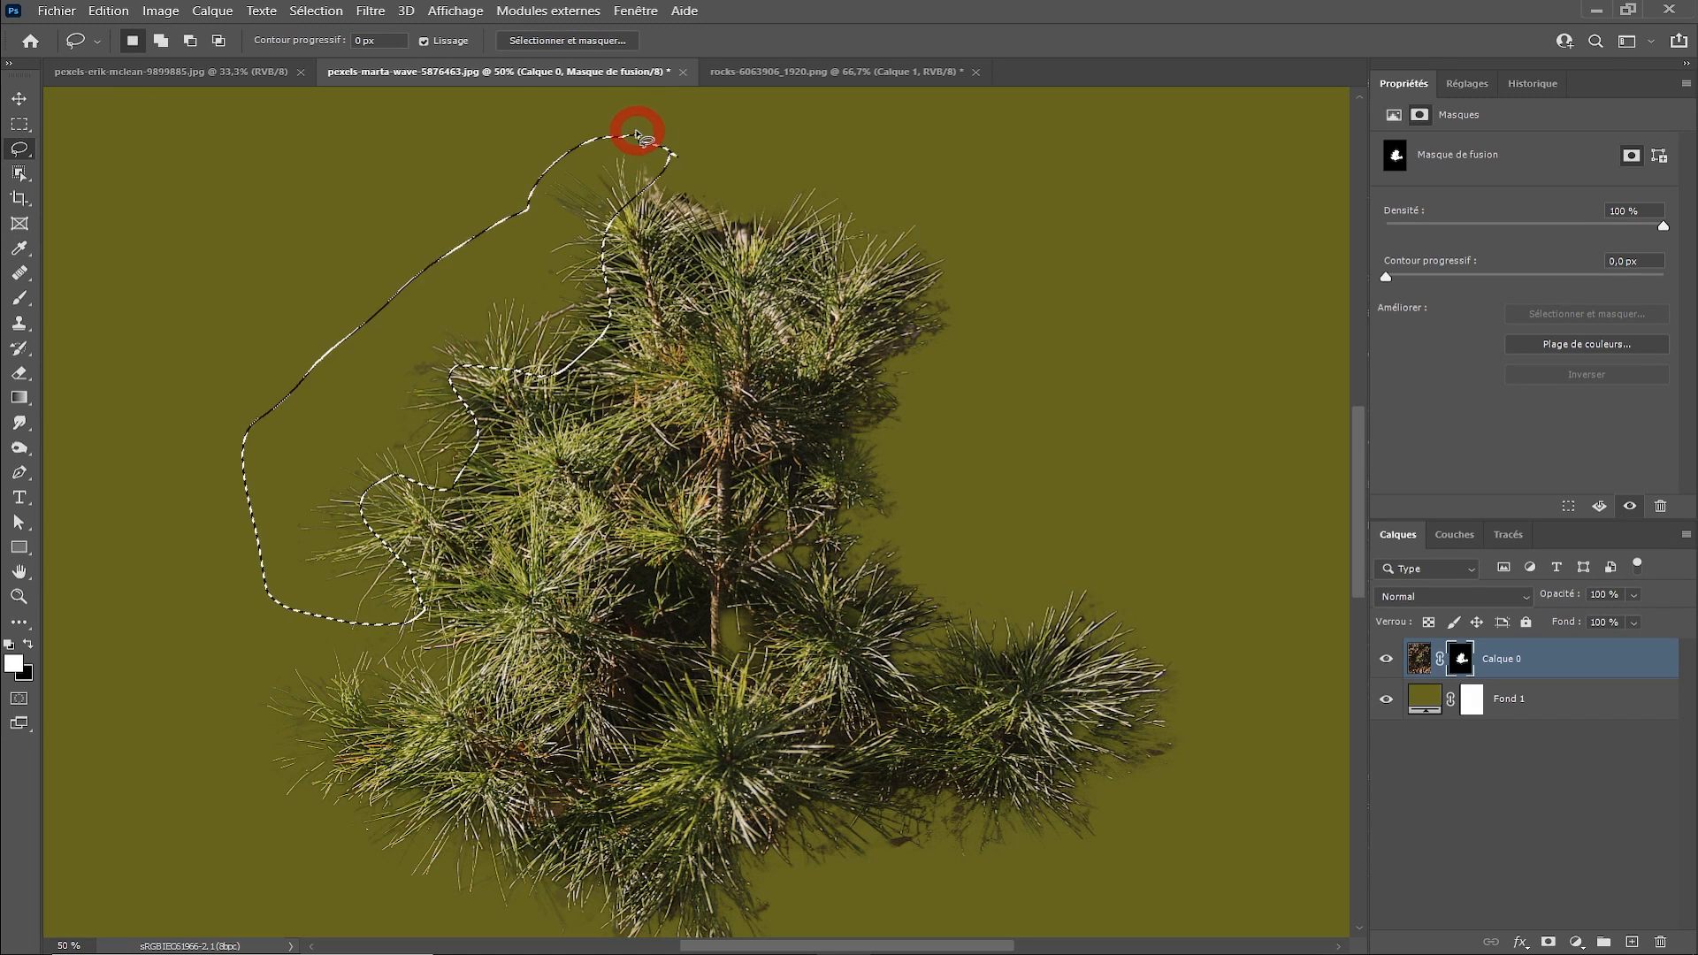
key("ctrl+l")
left_click_drag(371, 111, 936, 234)
left_click_drag(1010, 457, 977, 457)
left_click(1185, 273)
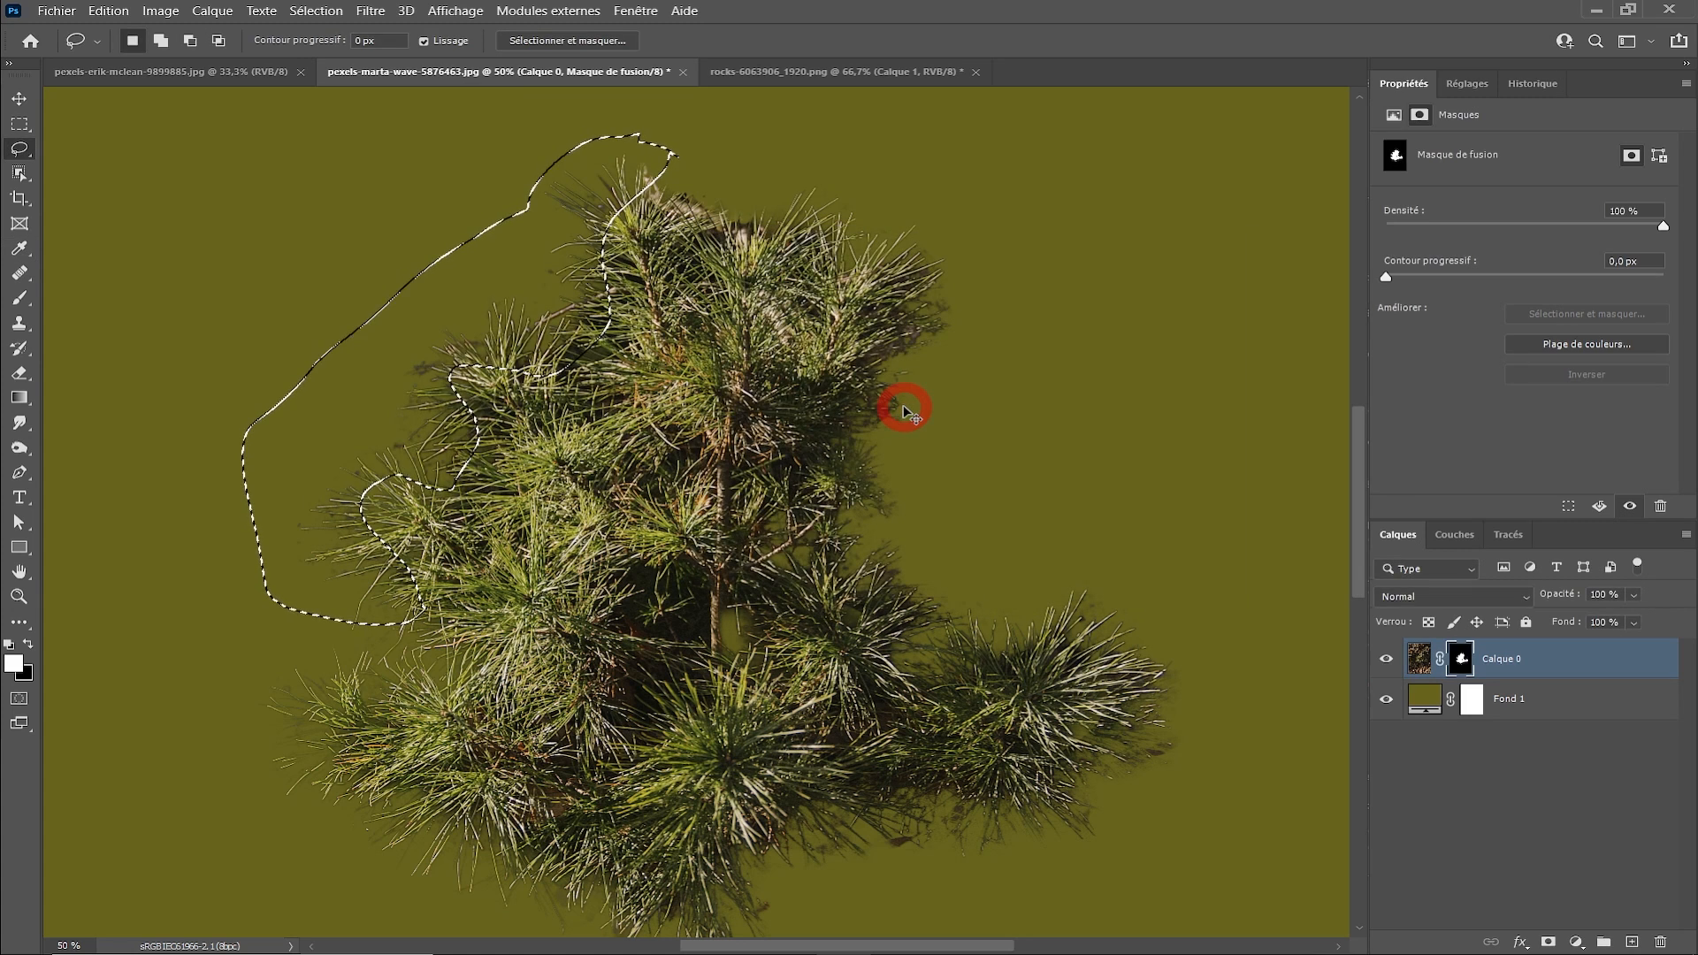
key("ctrl+d")
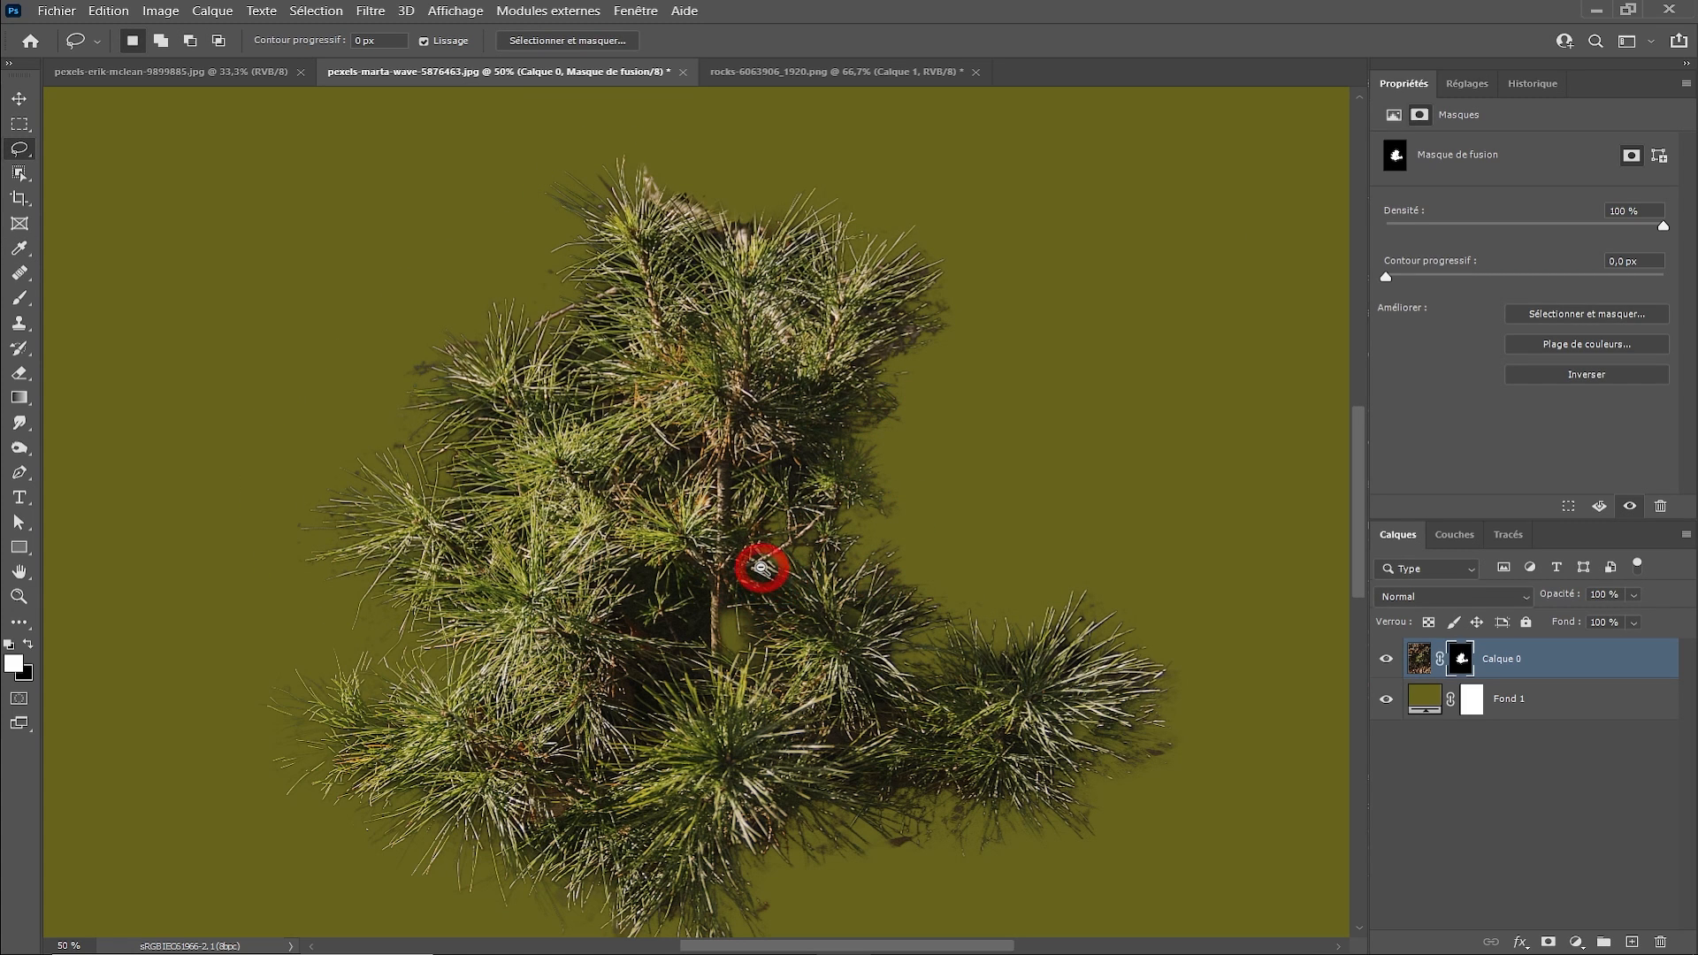
- Lasso the gap around the lower trunk, adjust the mask there with Levels, and deselect
mouse_move(762, 567)
left_mouse_down()
mouse_move(719, 557)
mouse_move(746, 580)
left_mouse_up()
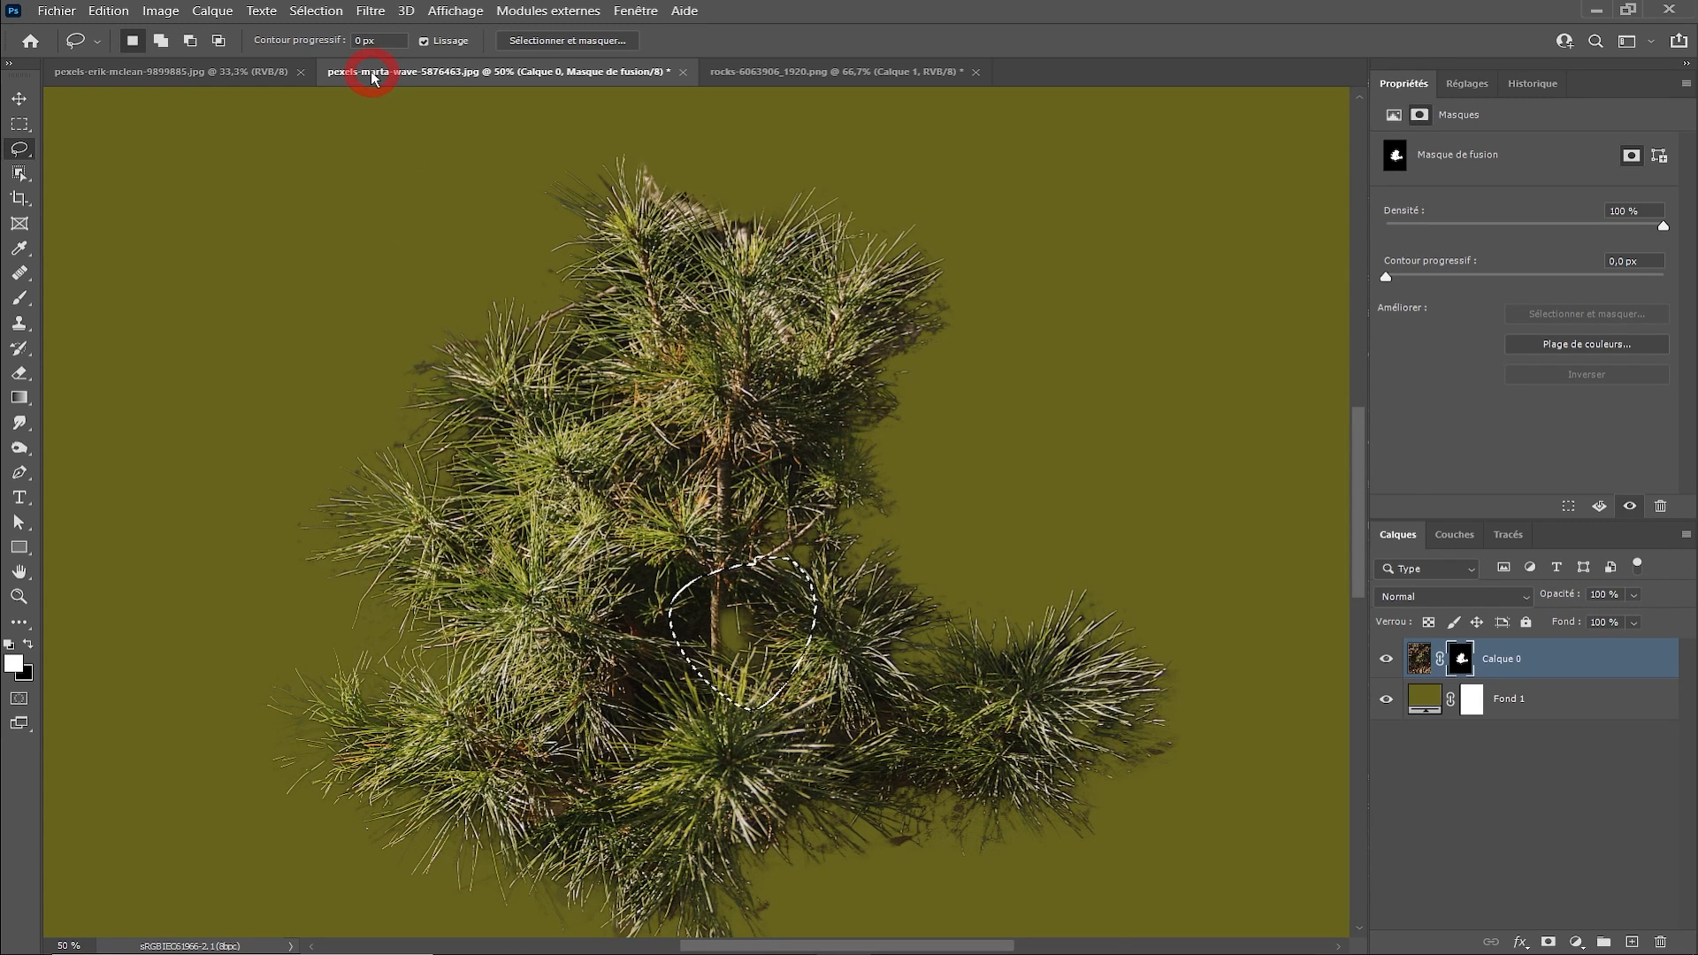
key("ctrl+l")
left_click_drag(645, 151, 550, 38)
left_click_drag(595, 330, 561, 330)
key("Return")
key("ctrl+d")
- Target the pine layer's image rather than its mask and move the masked layer into the rocks-6063906_1920.png document
key("ctrl+minus")
left_click(18, 98)
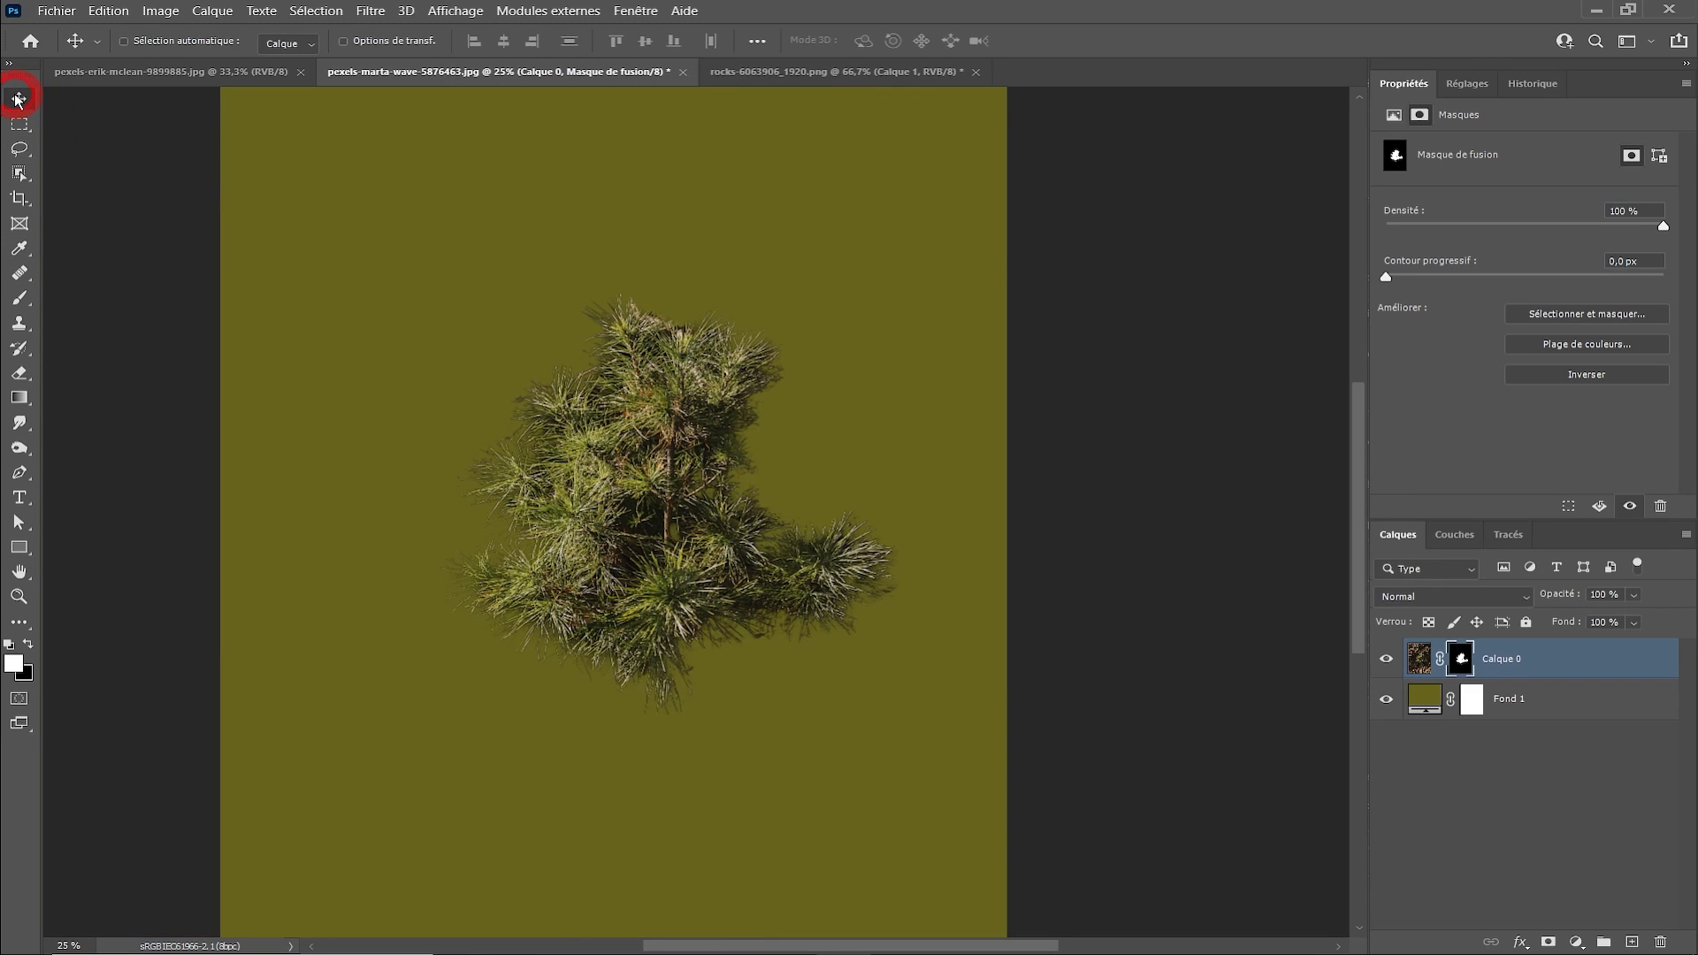
left_click(569, 408)
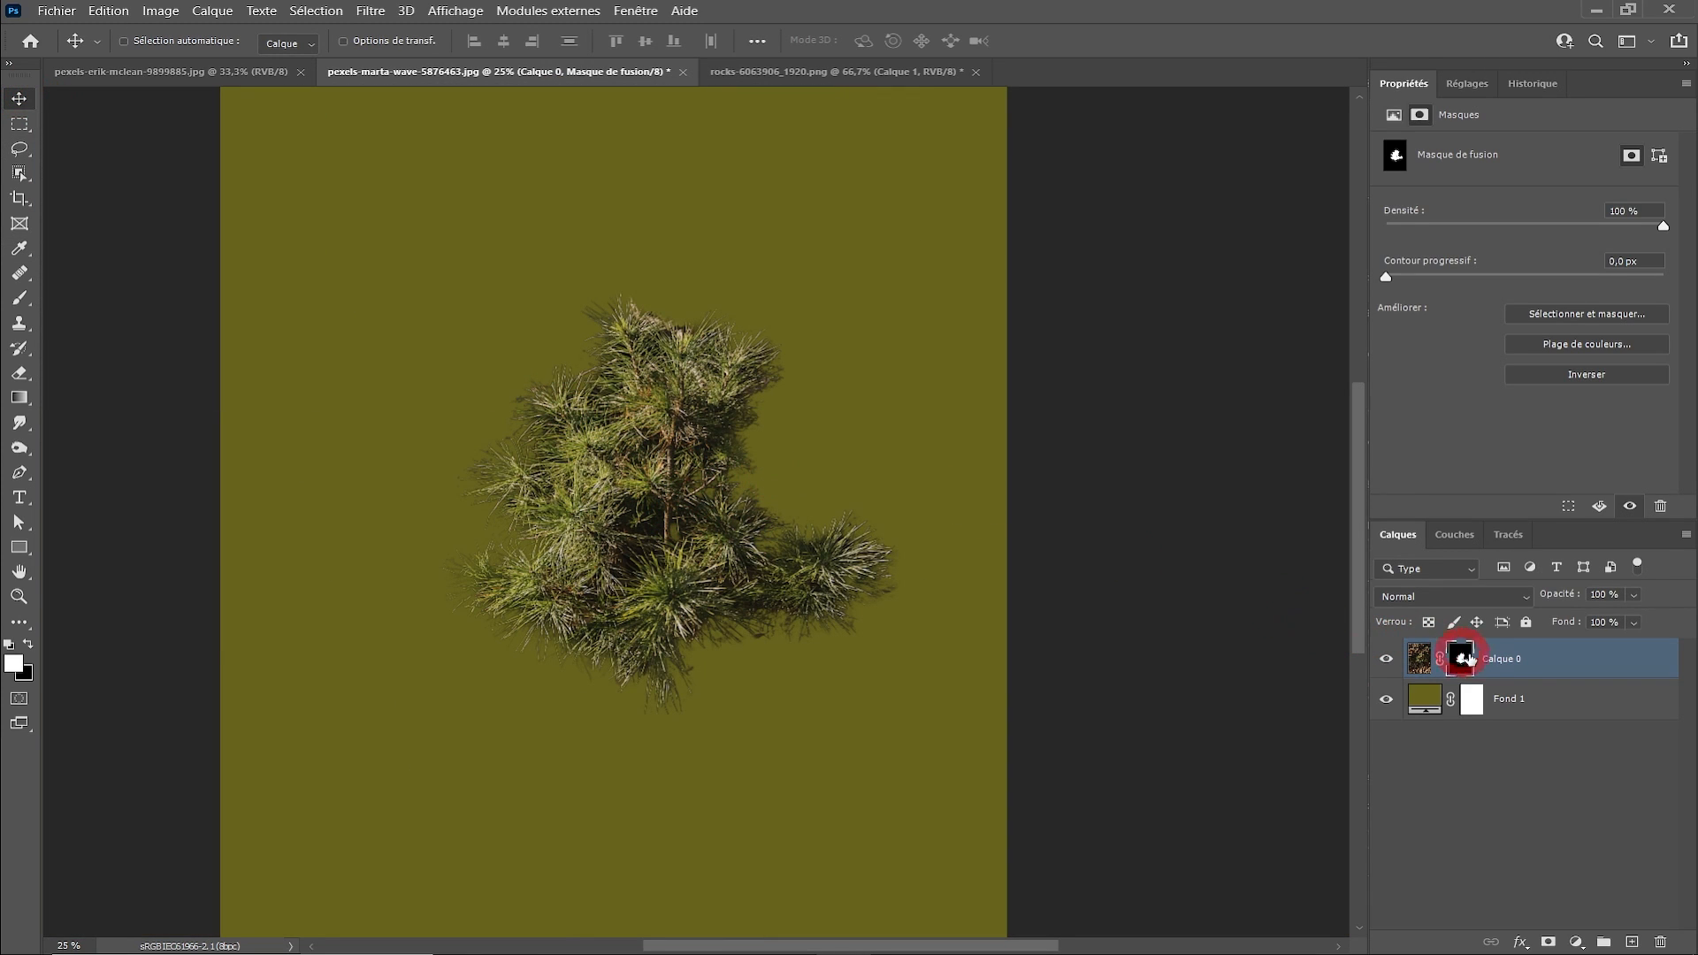
left_click(1419, 659)
left_click(992, 605)
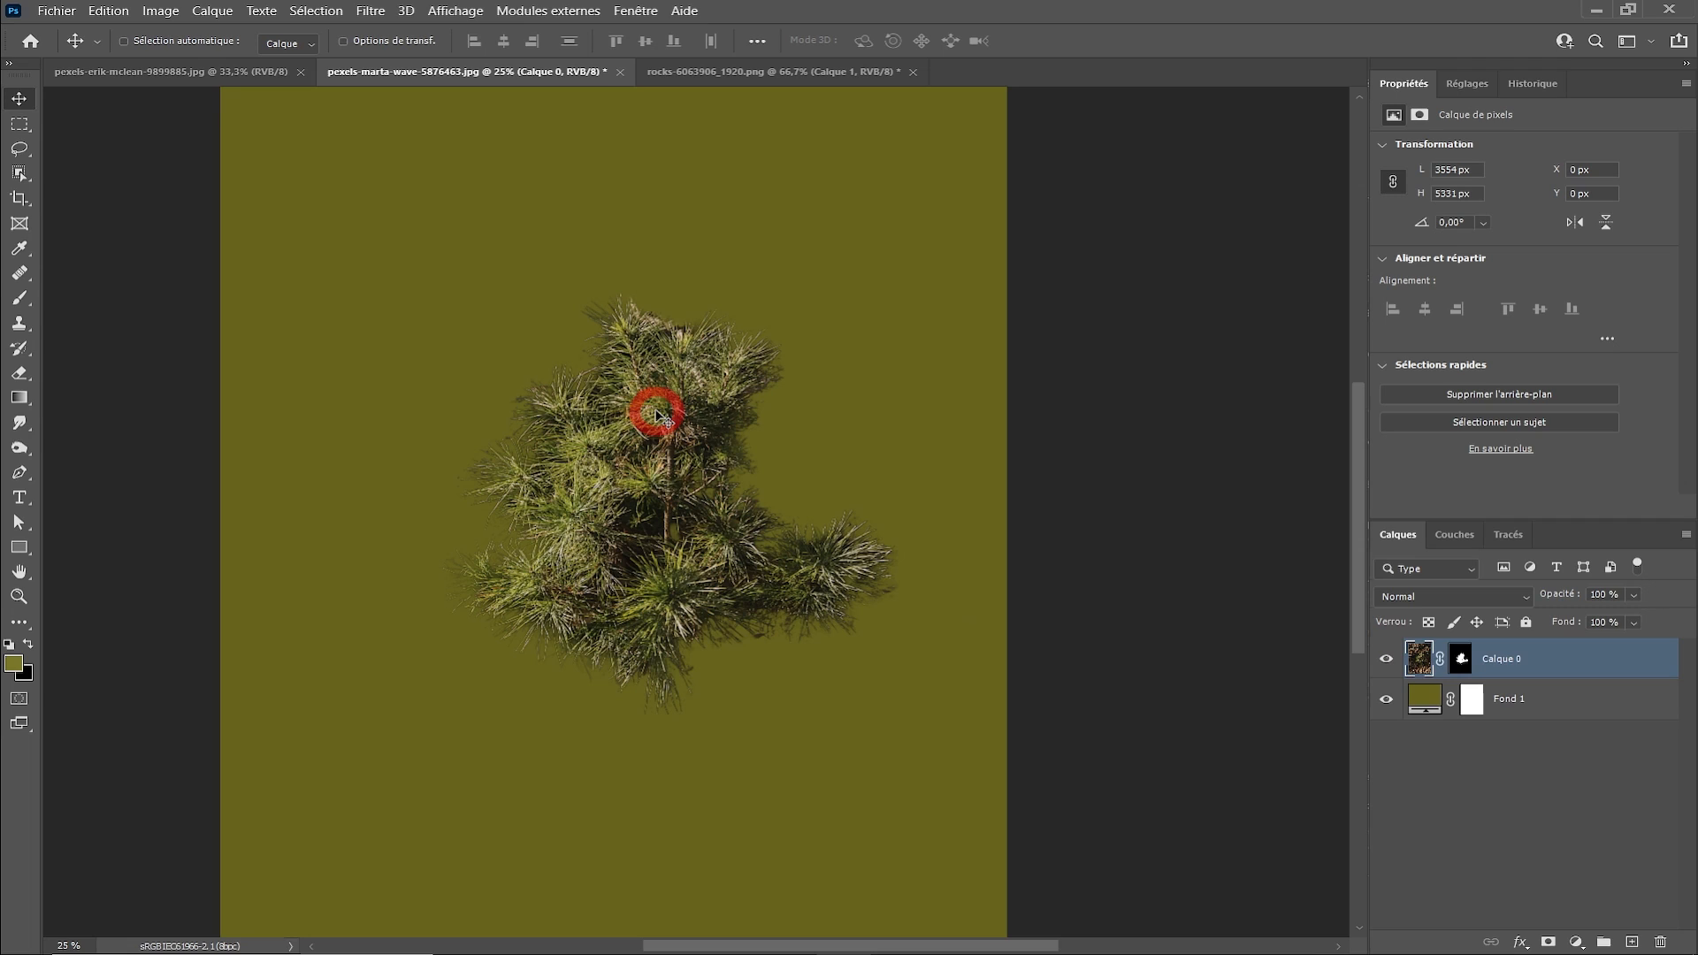
left_click_drag(669, 456, 846, 561)
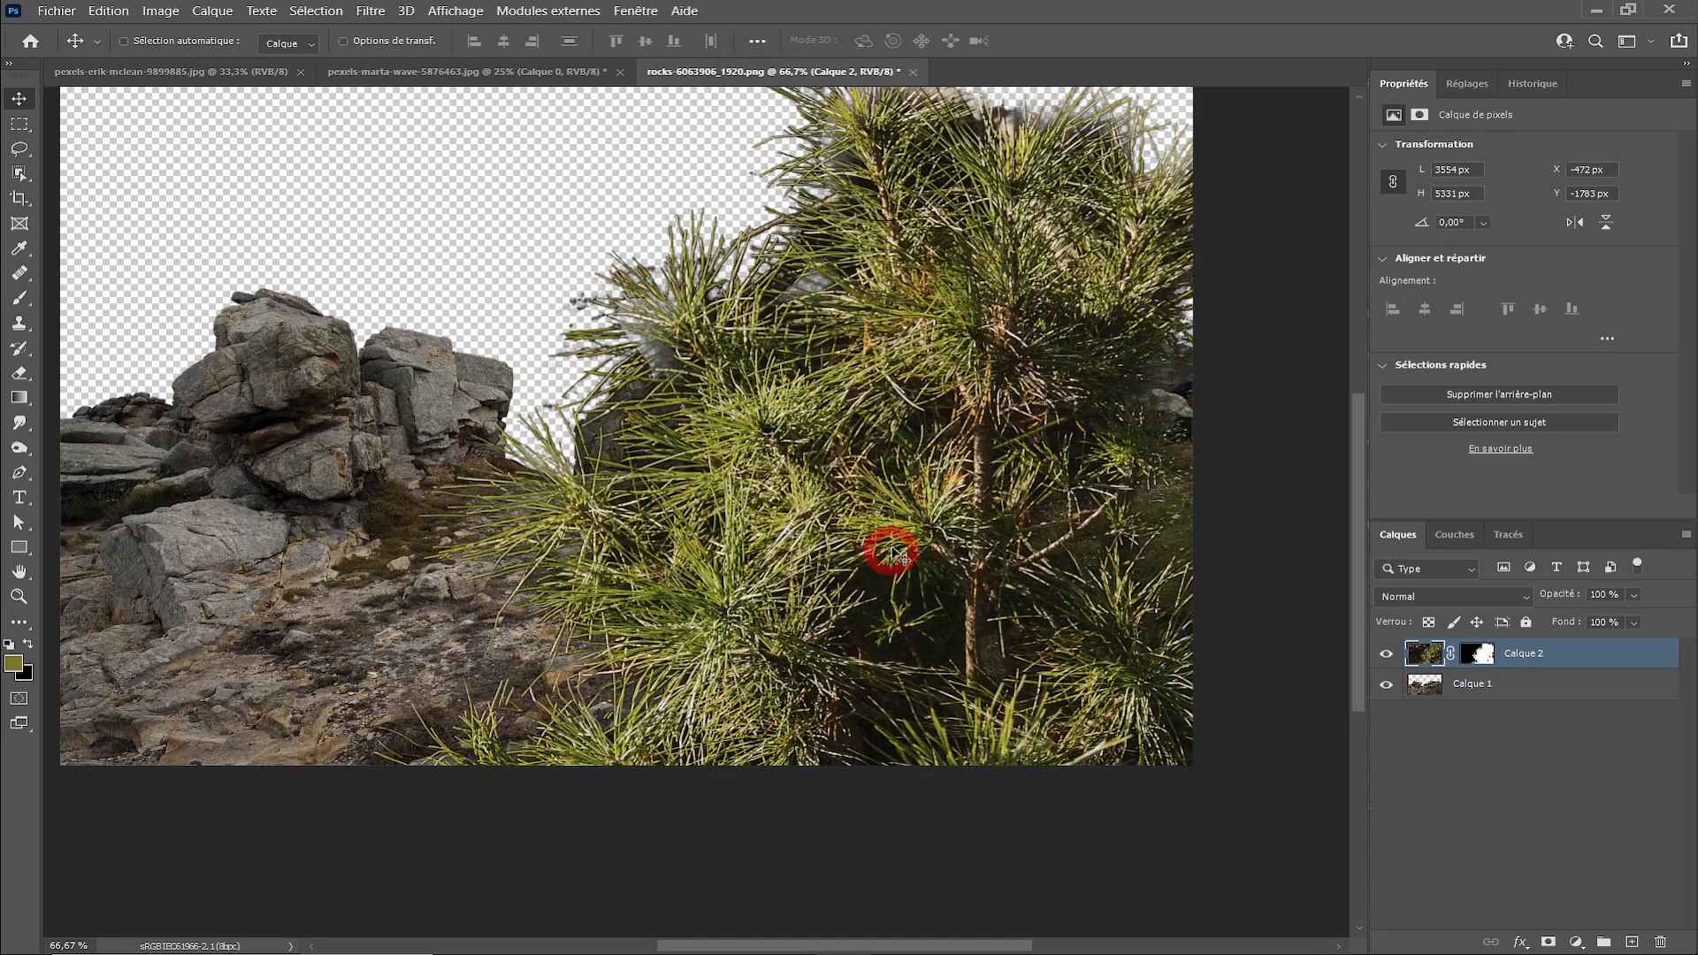
- Scale the pine layer down to about 23.74% with Free Transform and place it on the grass at the scene's lower right
key("ctrl+minus")
key("ctrl+minus")
key("ctrl+t")
key("ctrl+minus")
key("ctrl+minus")
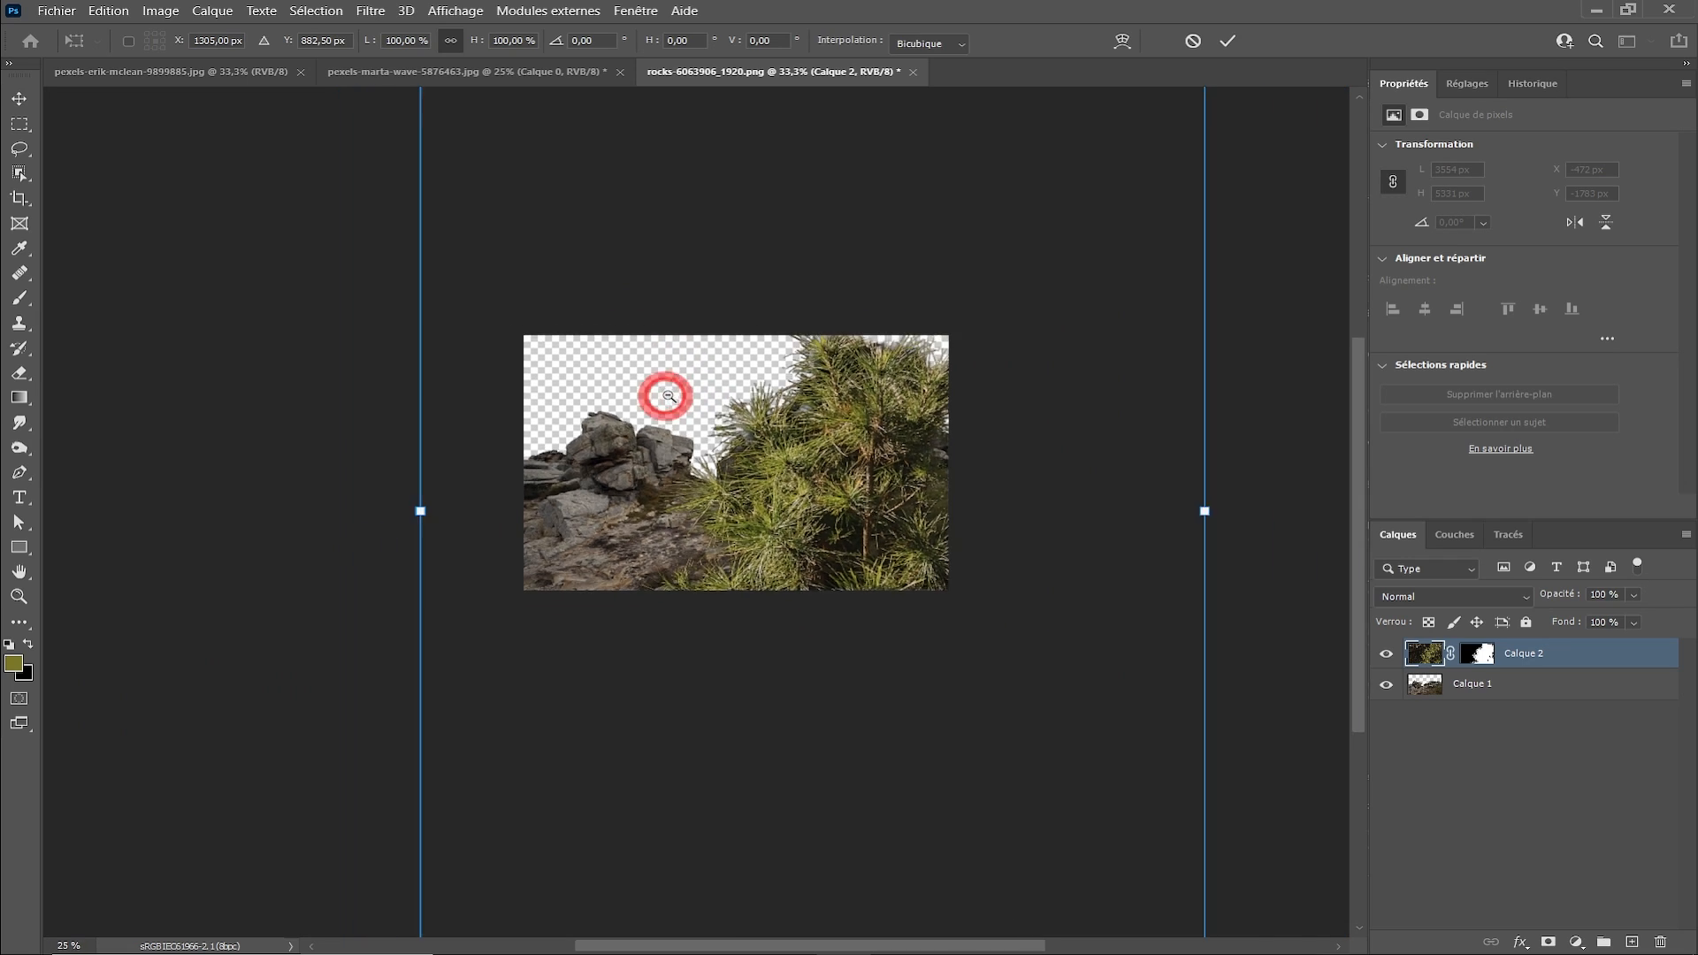
left_click_drag(989, 189, 747, 493)
scroll(765, 546, "up", 2)
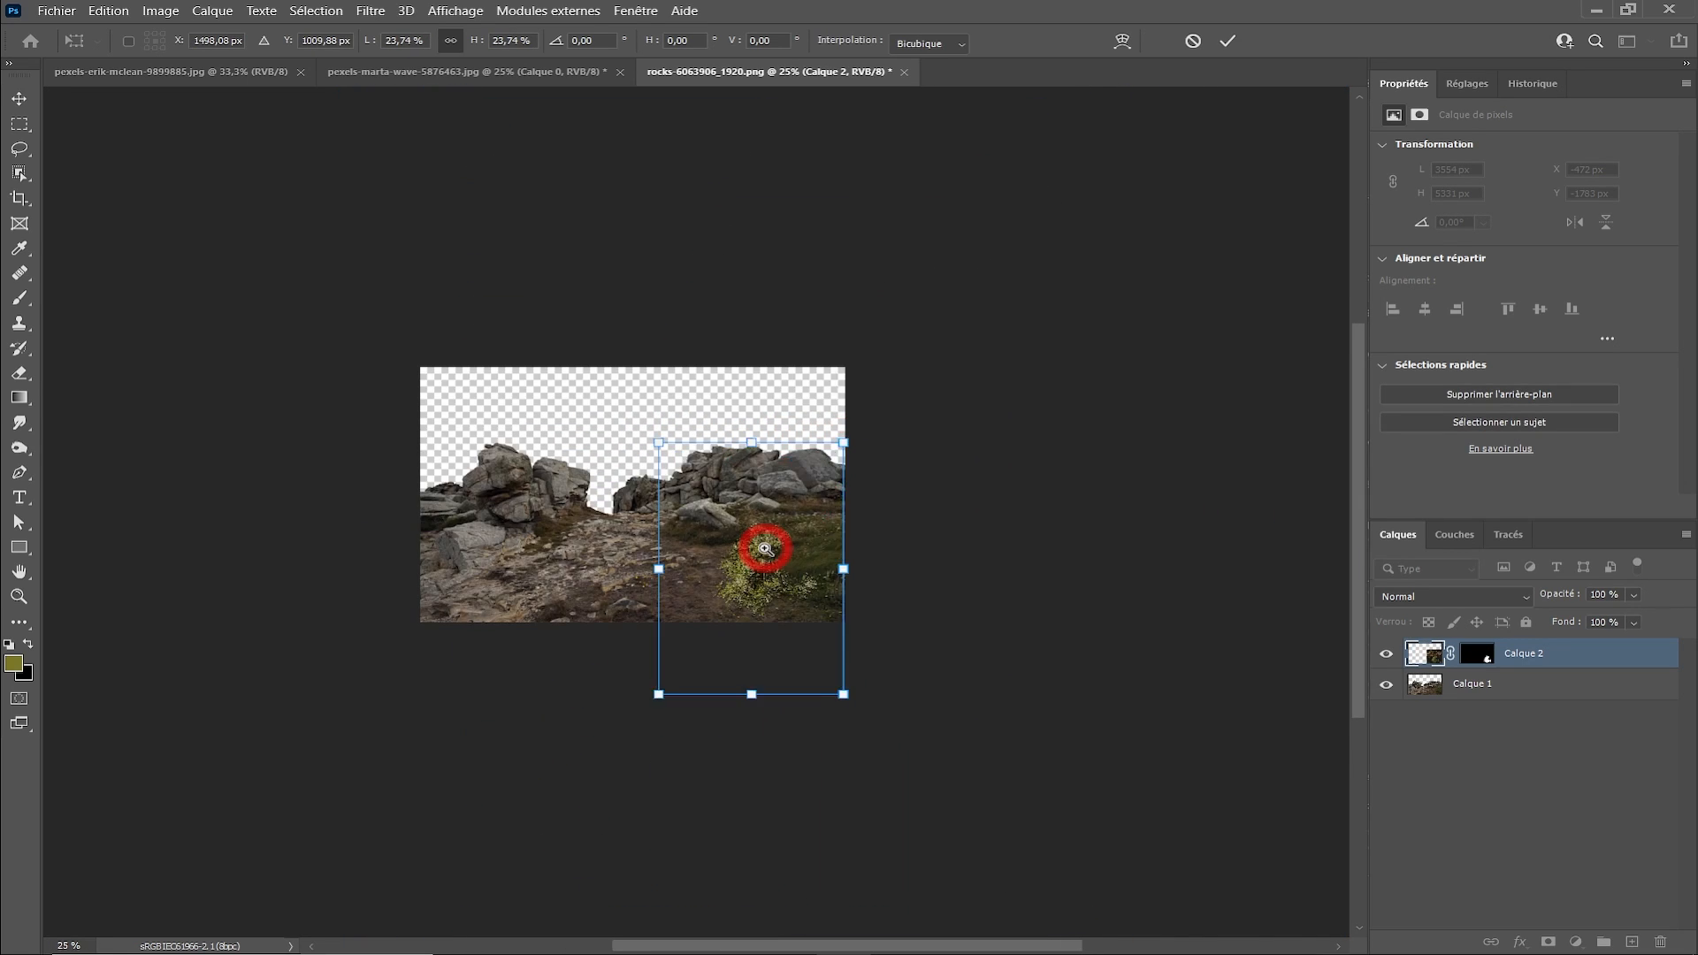
- Flip the pine horizontally, apply the transform and move it to about X 1107 px, Y 283 px
right_click(748, 576)
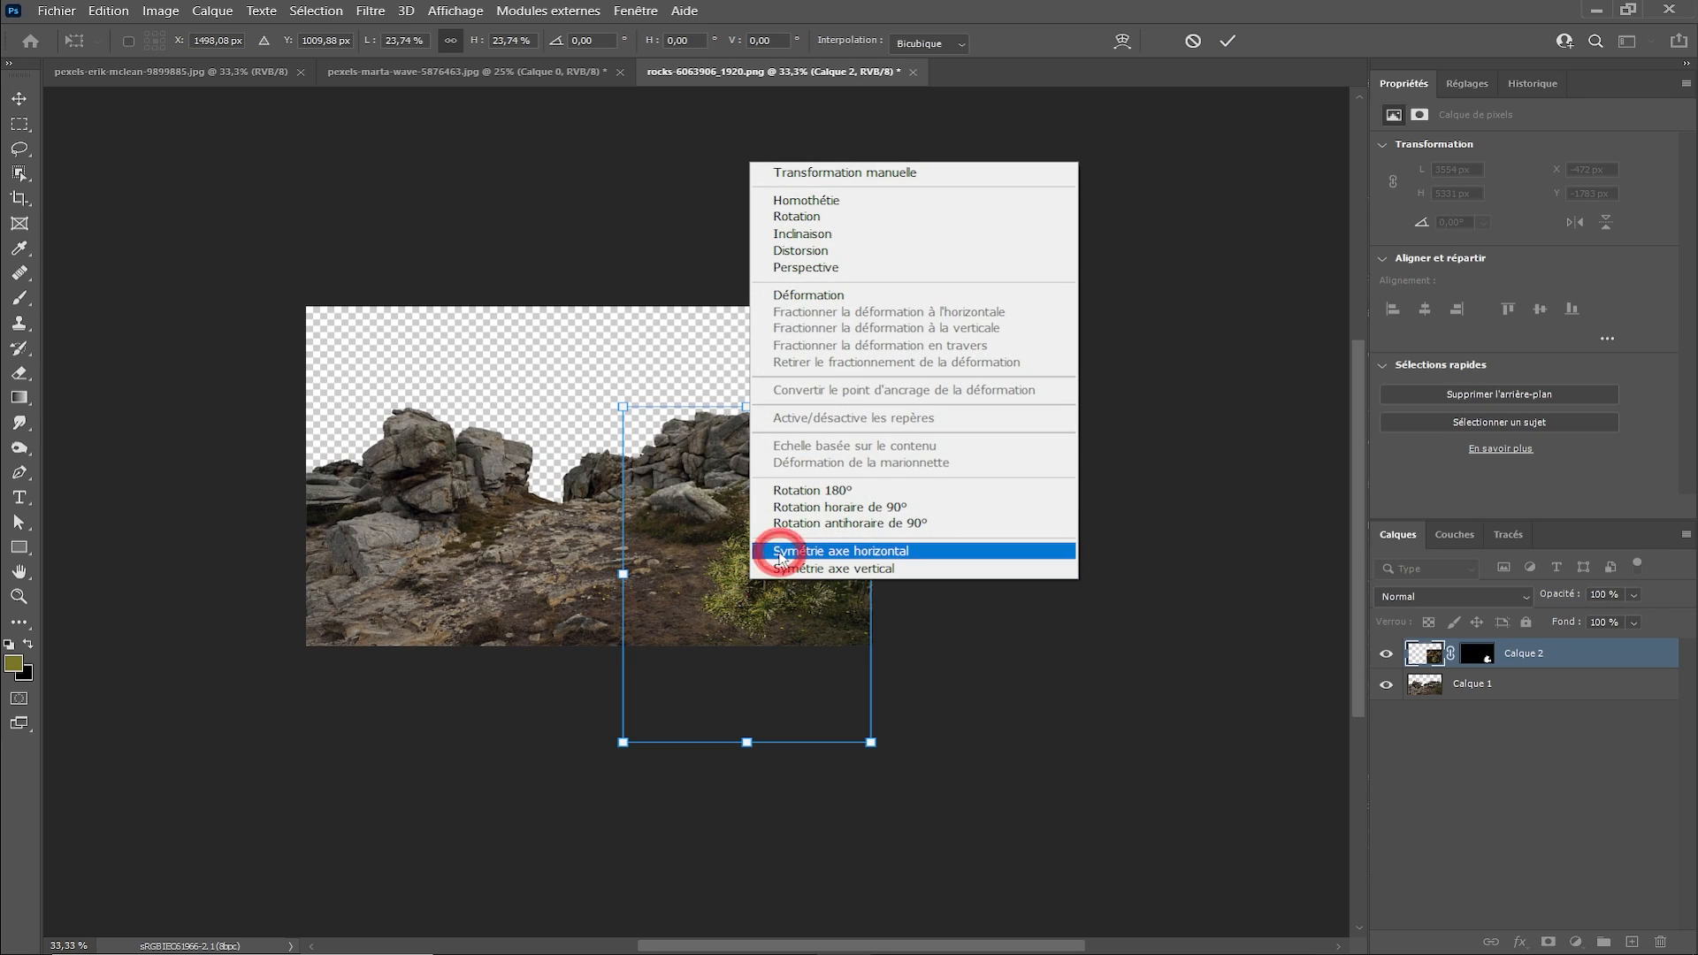
left_click(782, 554)
left_click(1227, 41)
scroll(771, 511, "up", 2)
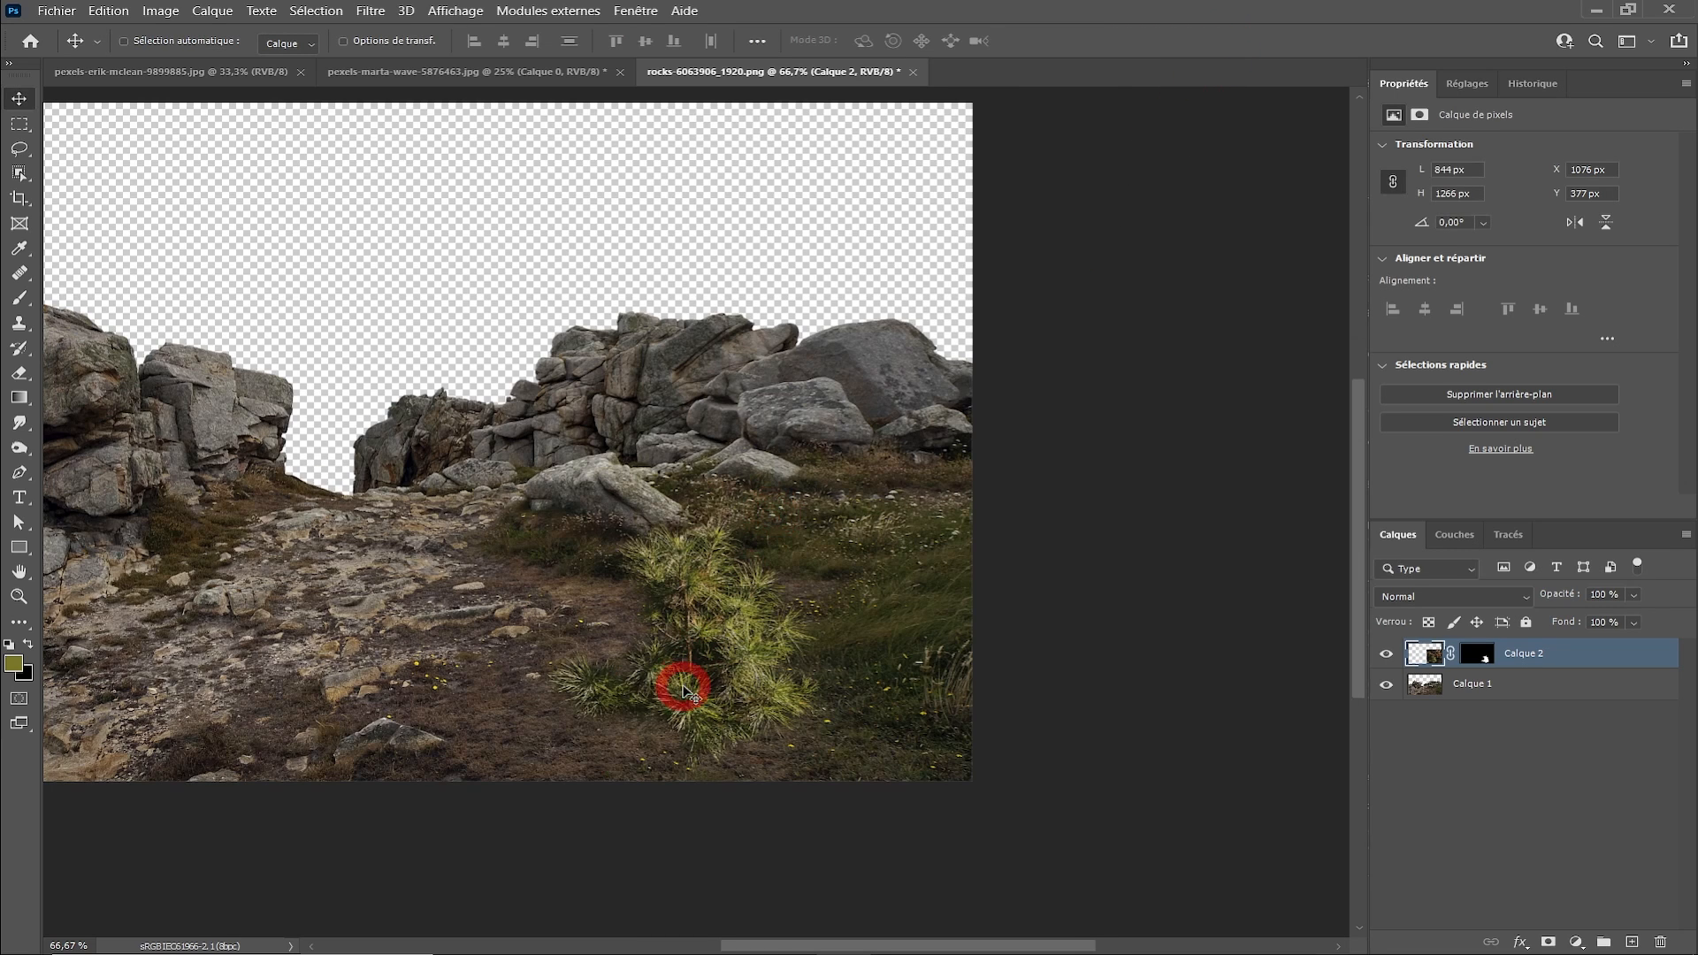
left_click_drag(696, 672, 715, 616)
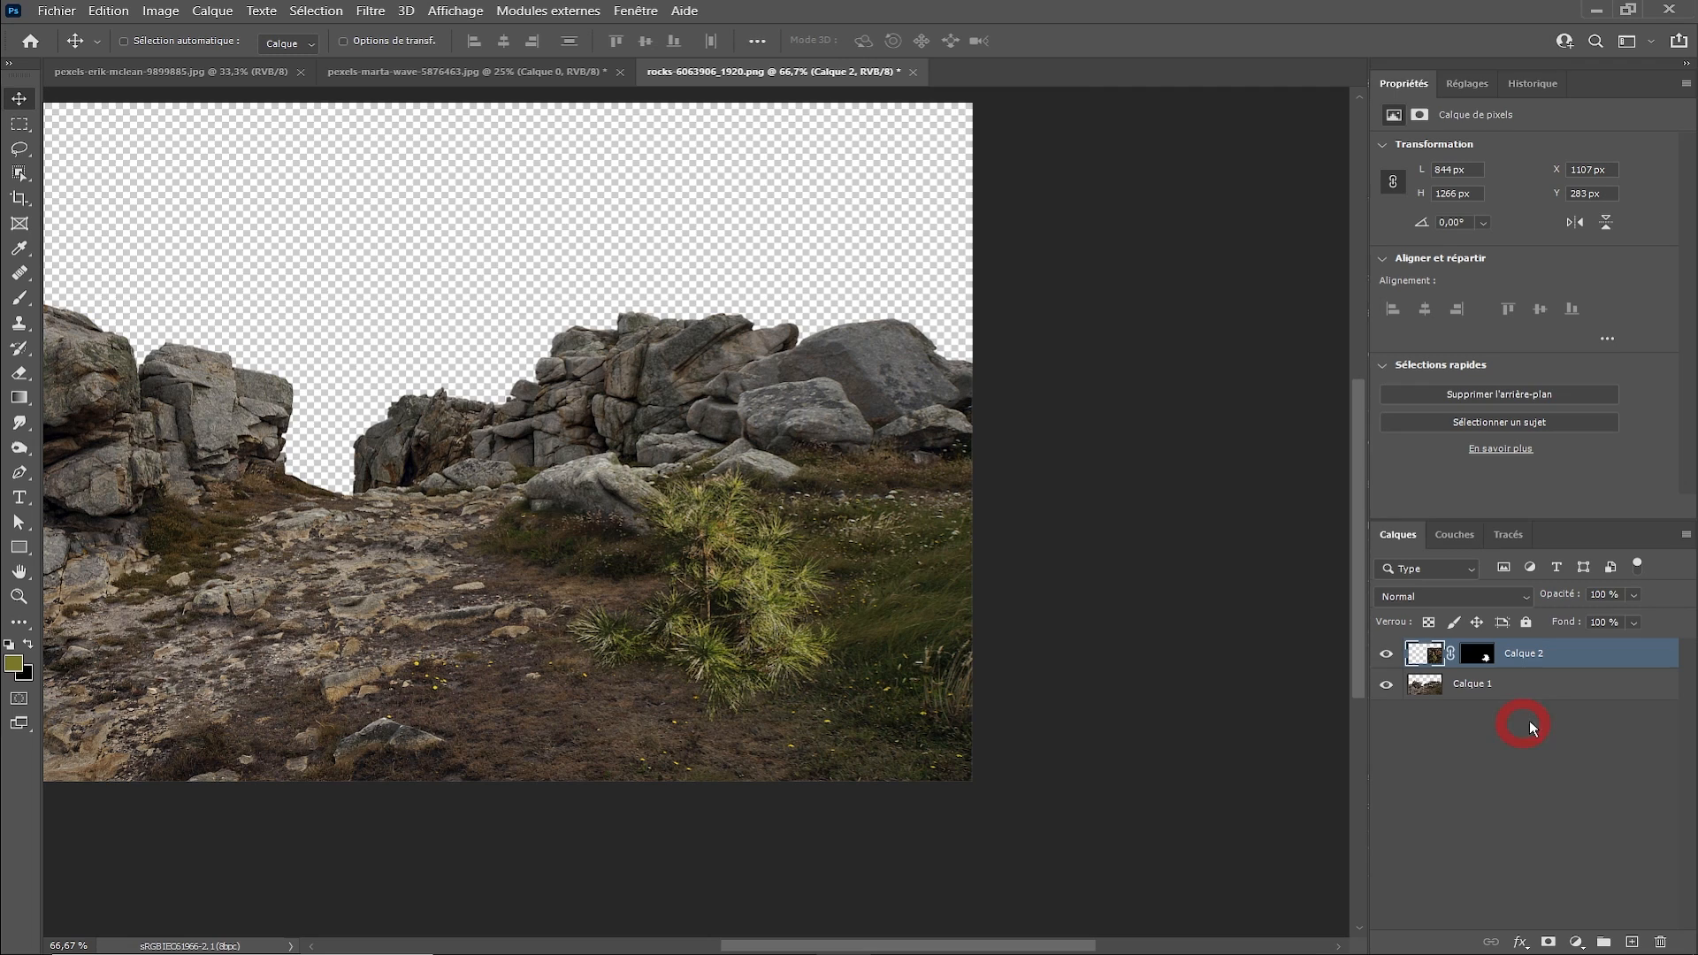
- Add a Curves adjustment clipped to the pine layer and lower the white point's output to 196
left_click(1579, 942)
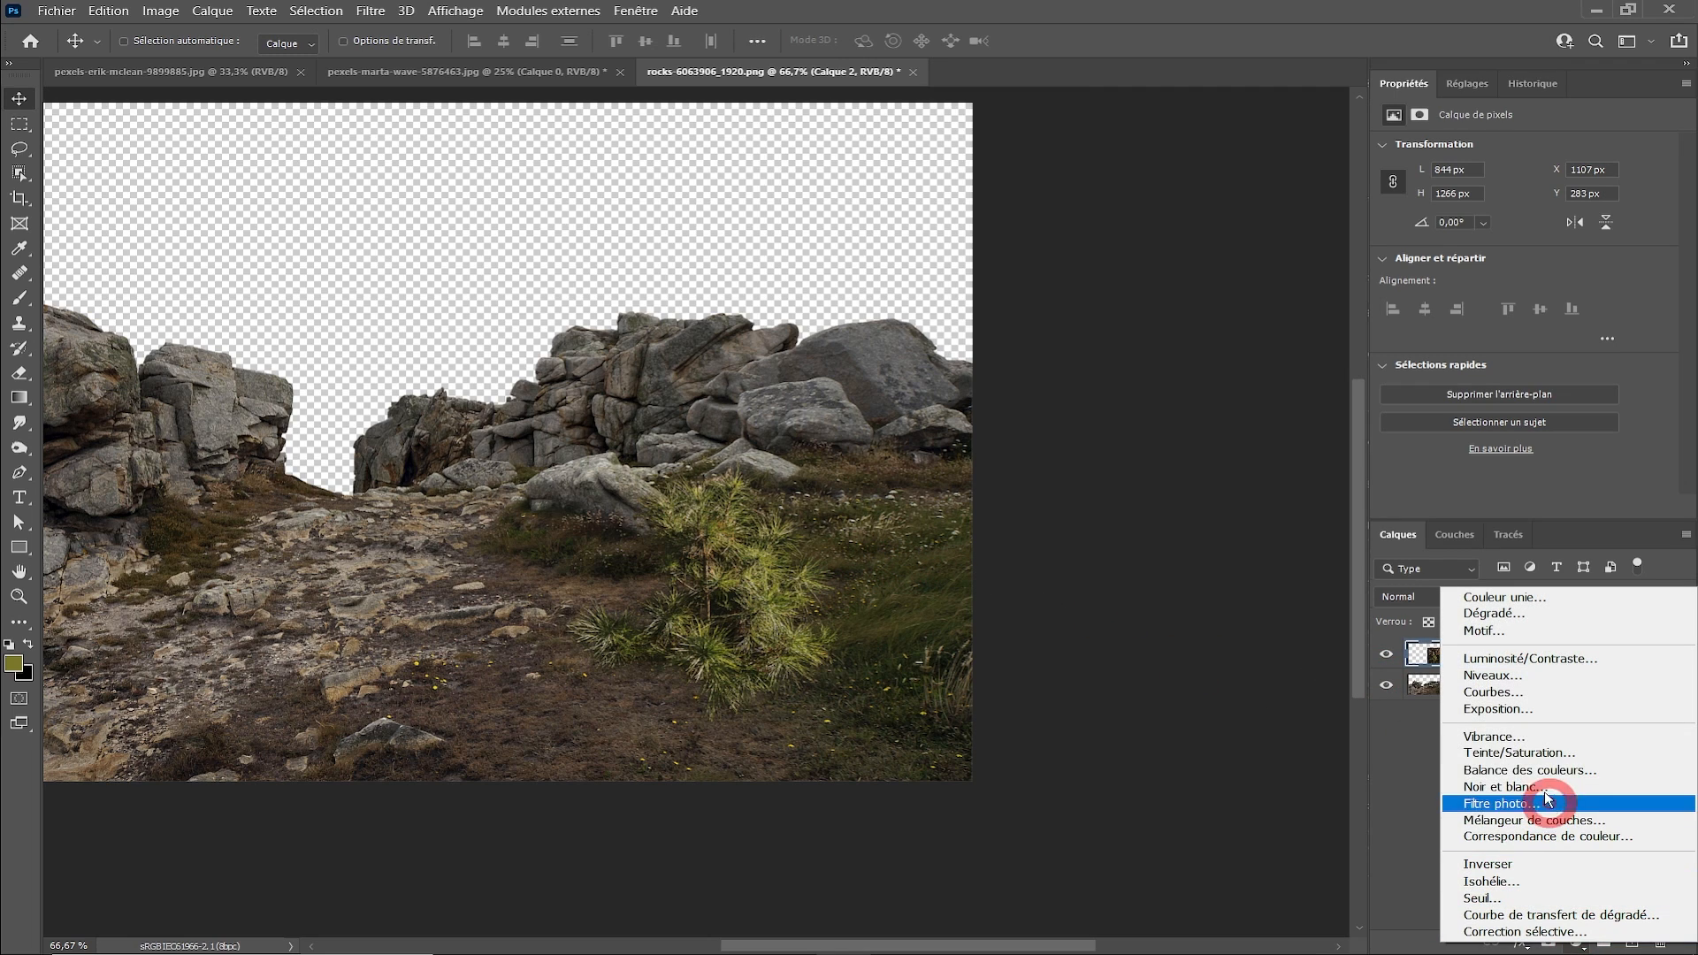
left_click(1512, 696)
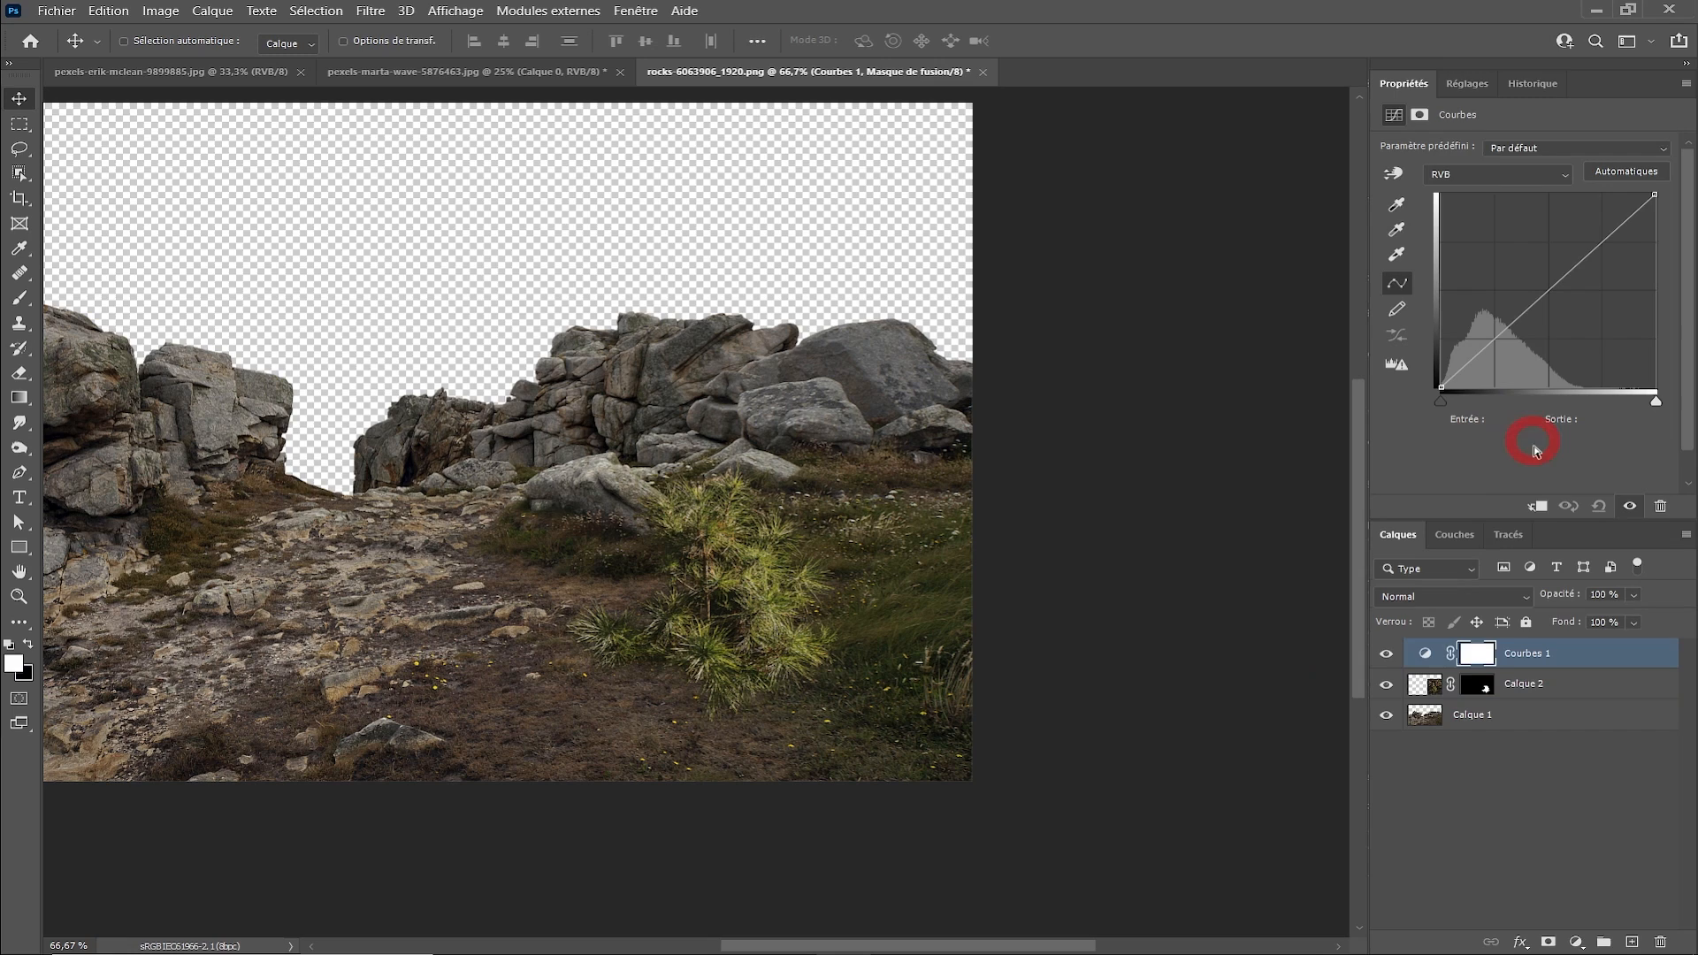
left_click(1538, 506)
left_click_drag(1657, 194, 1671, 242)
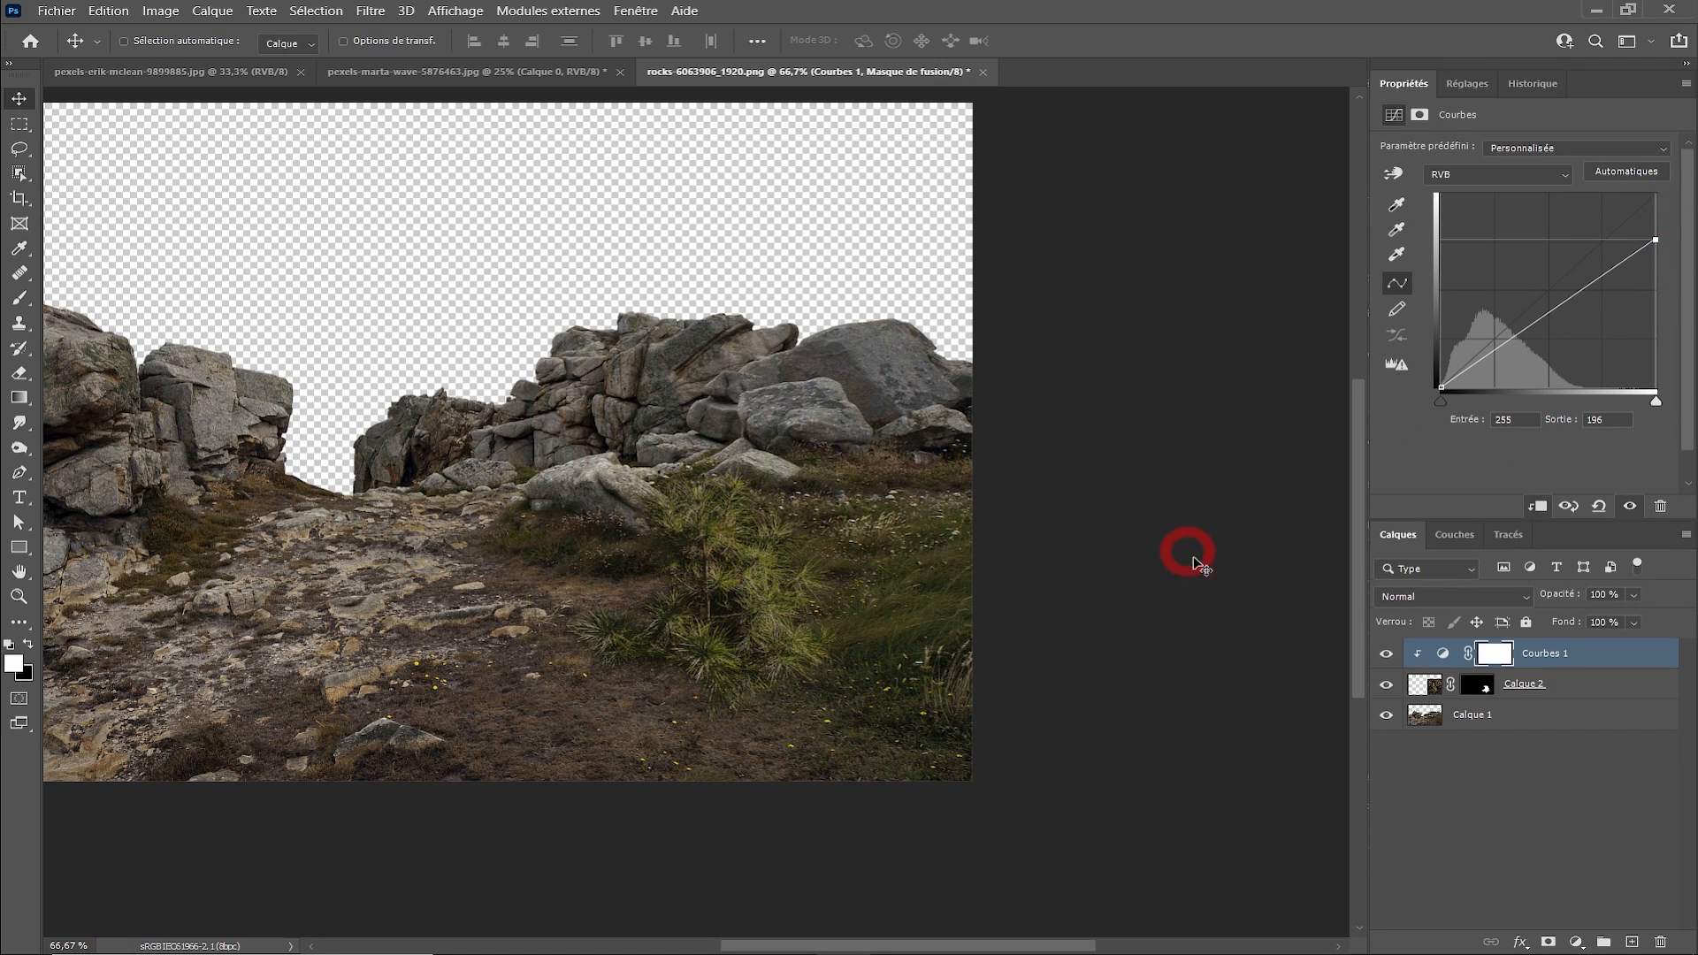
left_click(1514, 716)
left_click_drag(798, 590, 778, 557)
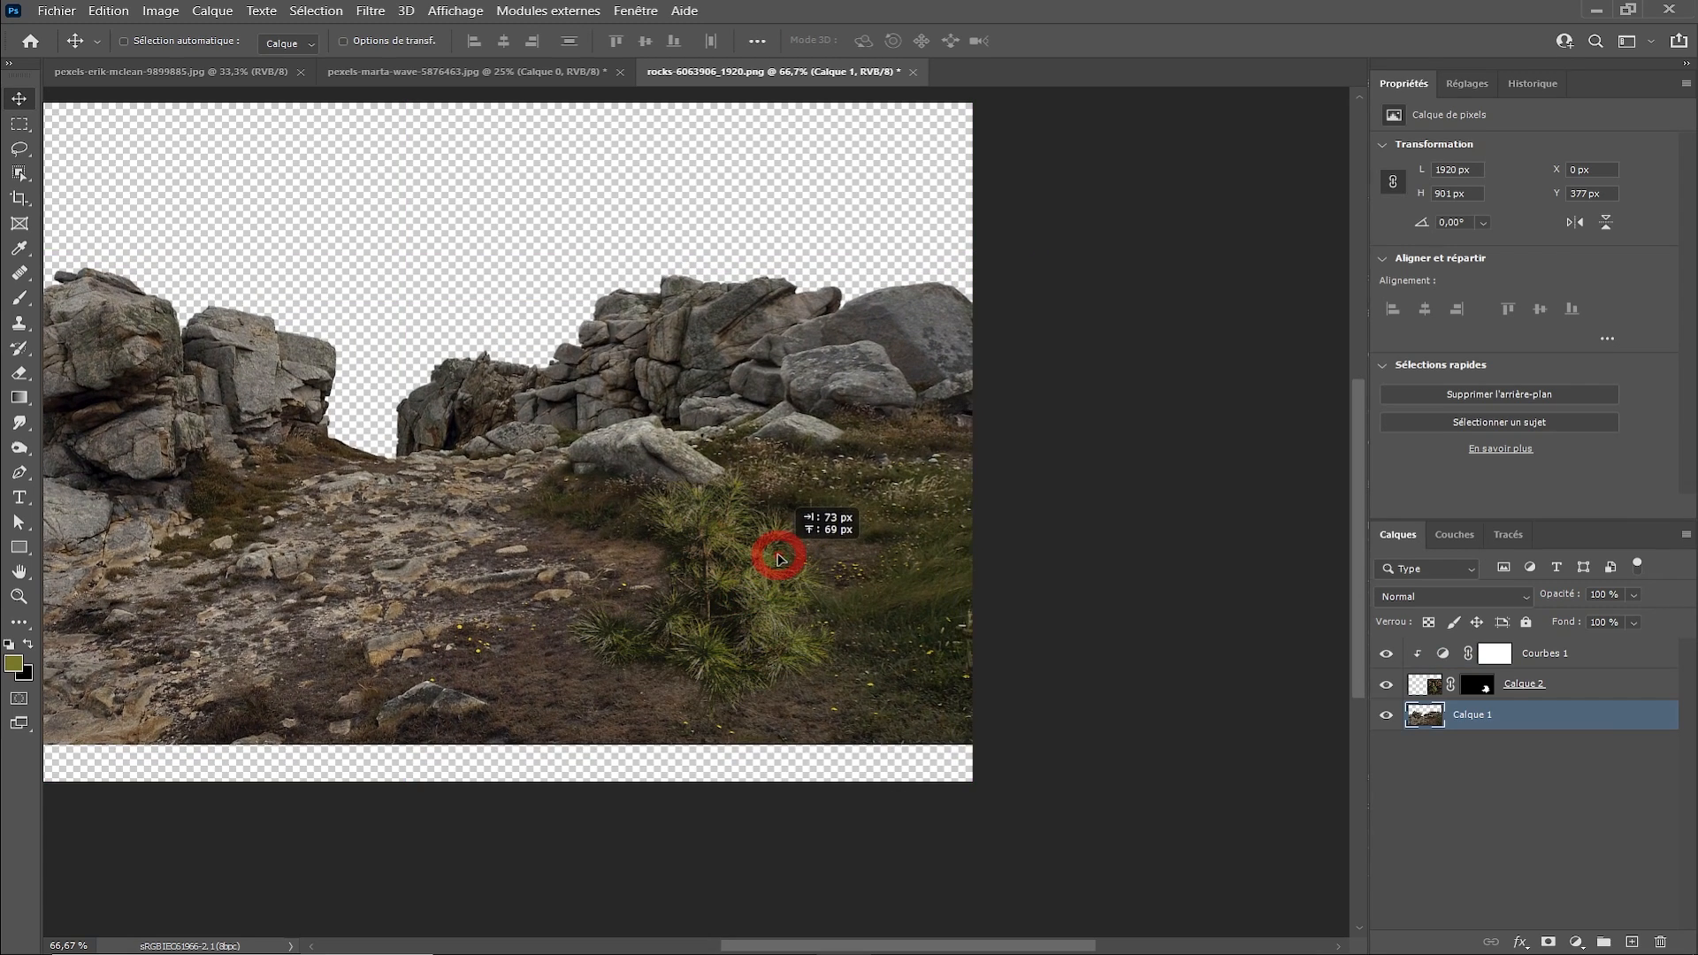
key("ctrl+z")
- Select the pine layer and move it slightly up and right to about X 1128 px, Y 269 px
left_click(1451, 689)
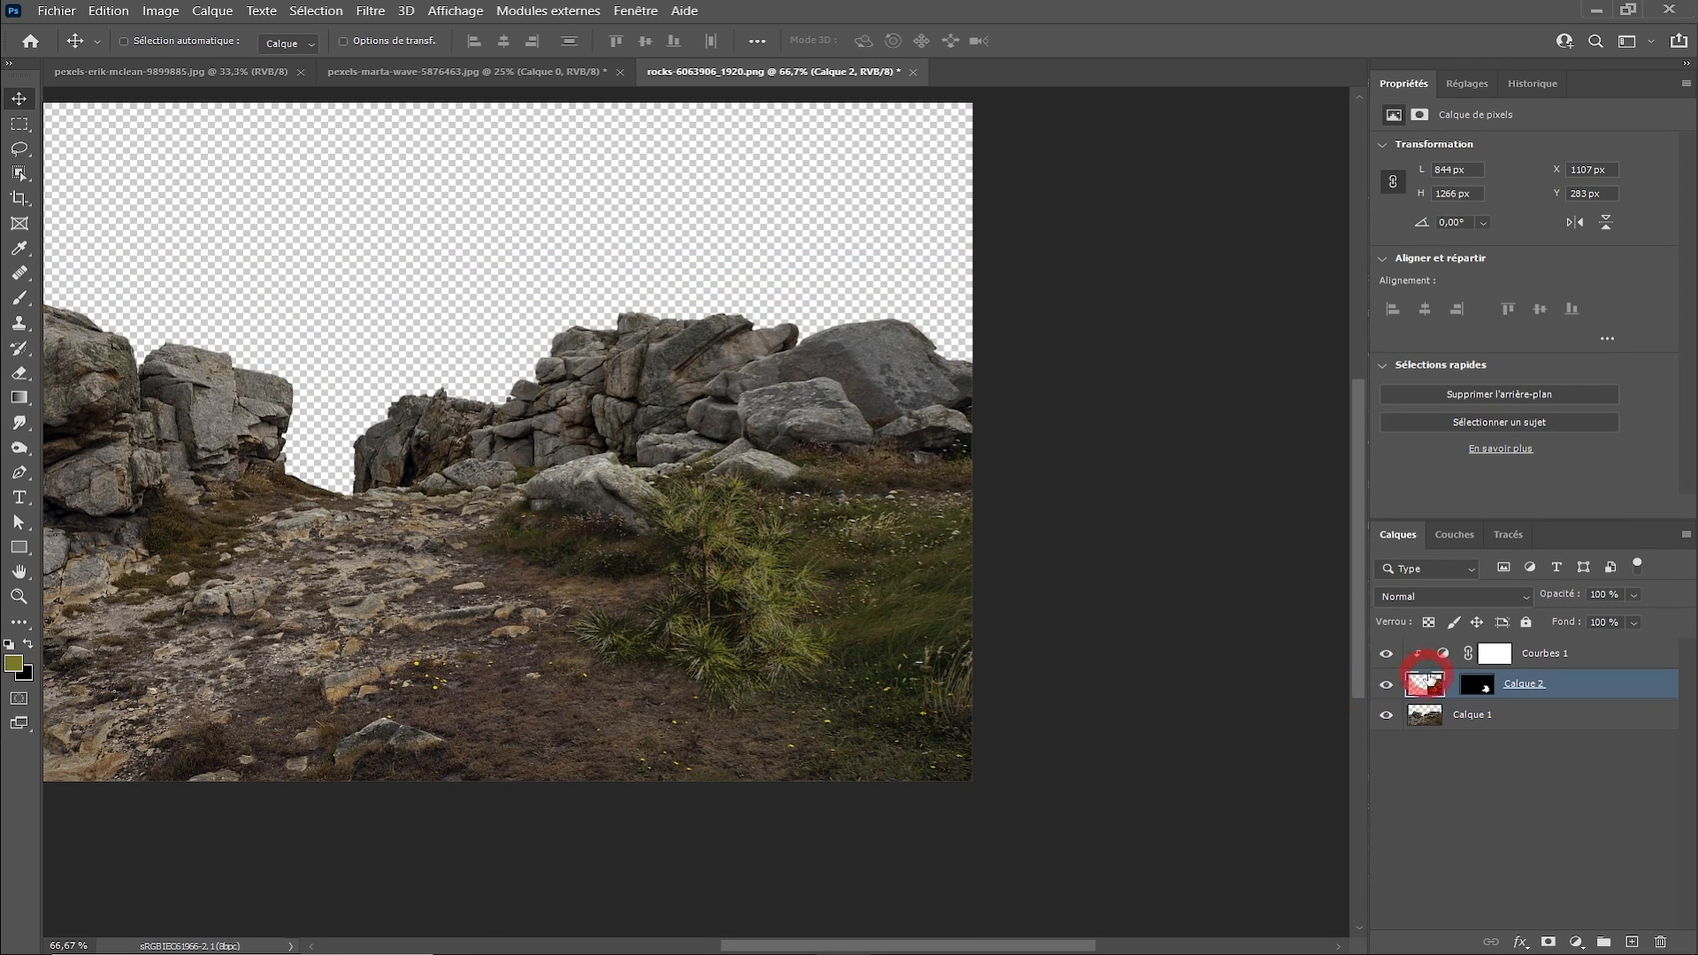
left_click_drag(831, 622, 780, 602)
left_click_drag(618, 555, 752, 525)
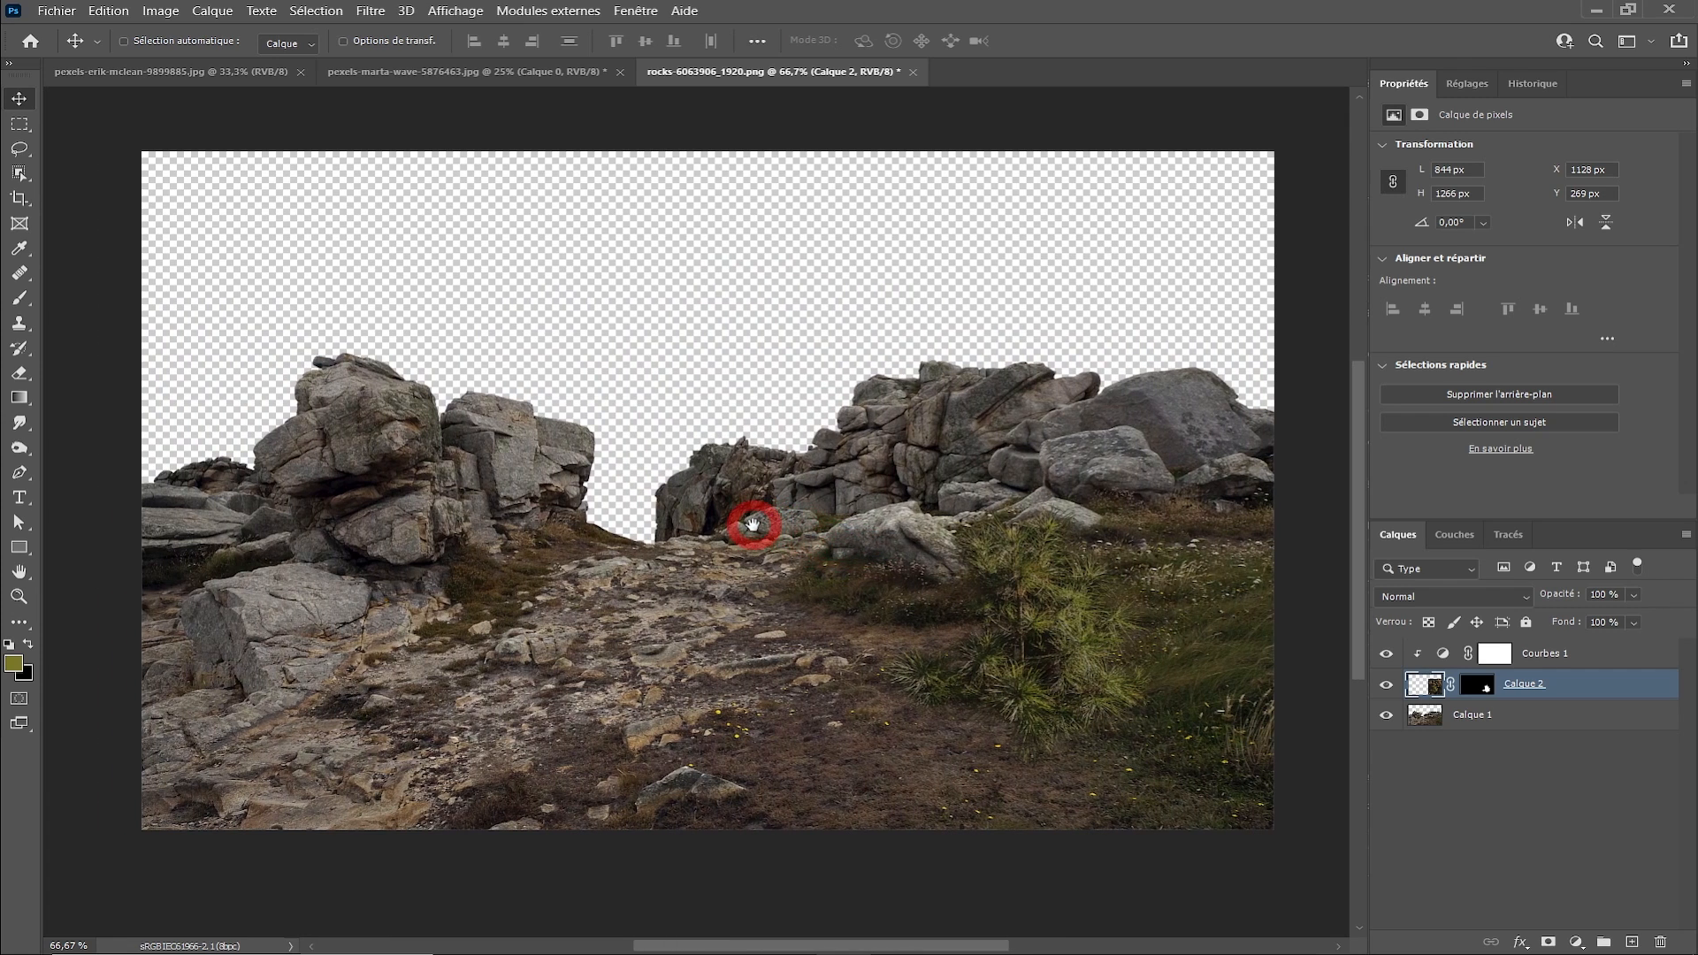
- Switch to the fern photo and draw a freehand Lasso selection around the central fern fronds
left_click(228, 74)
left_click_drag(623, 508, 694, 515)
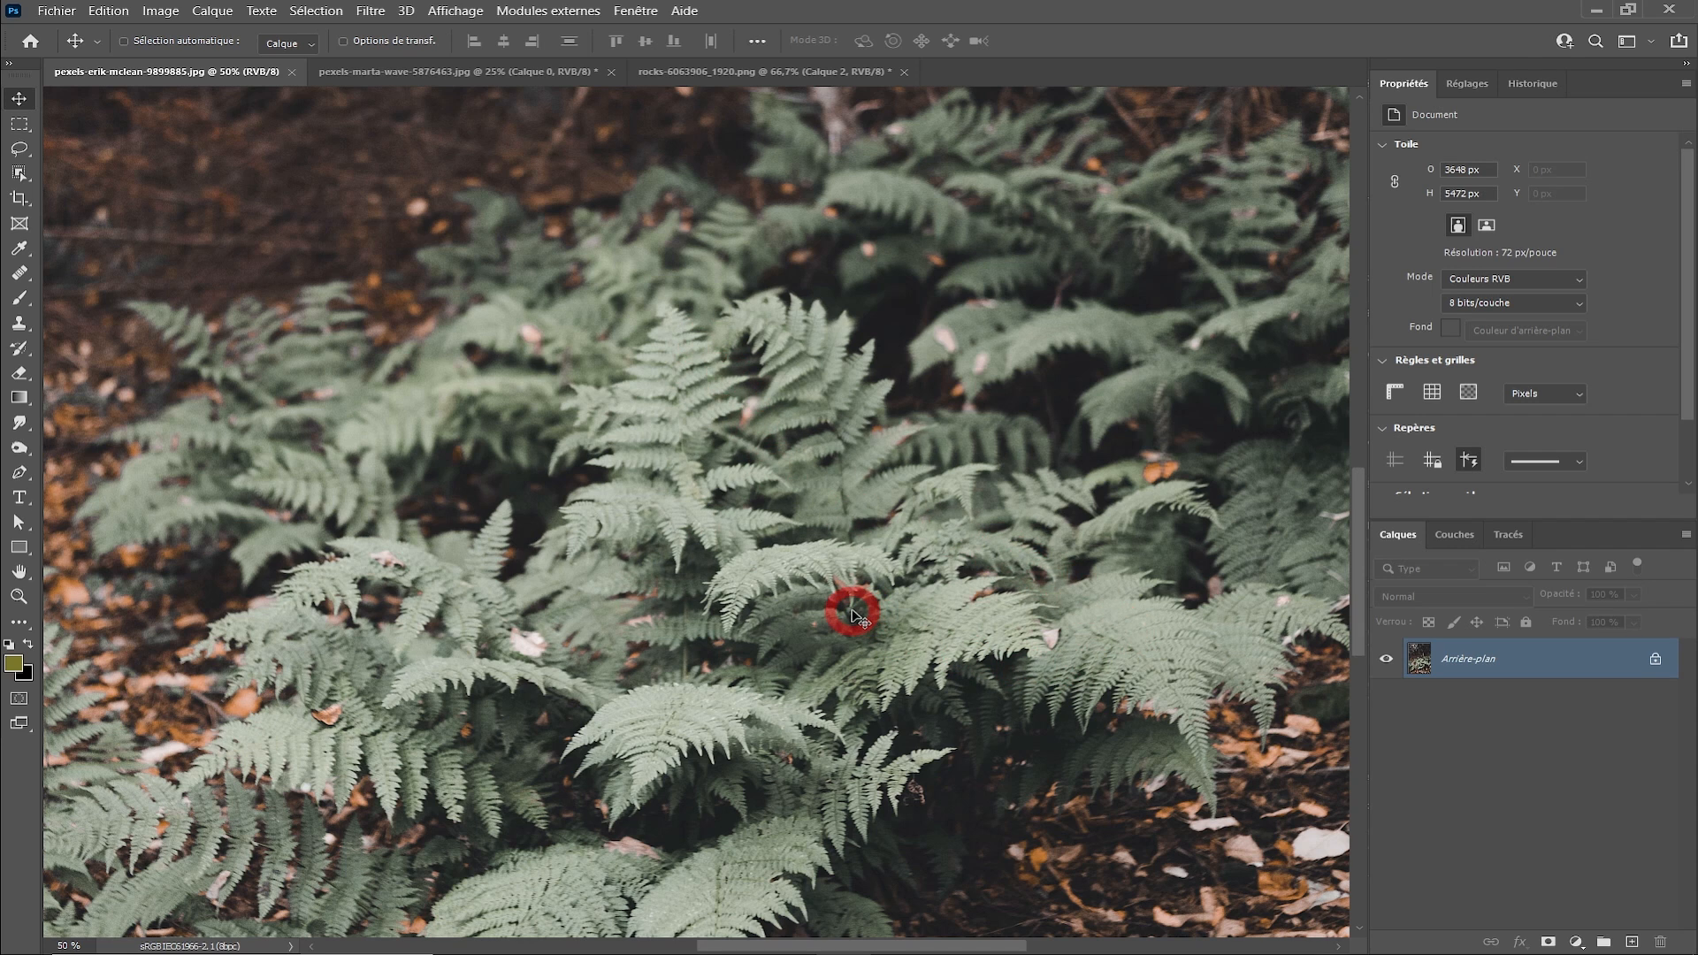
mouse_move(794, 643)
left_mouse_down()
mouse_move(796, 512)
mouse_move(803, 619)
left_mouse_up()
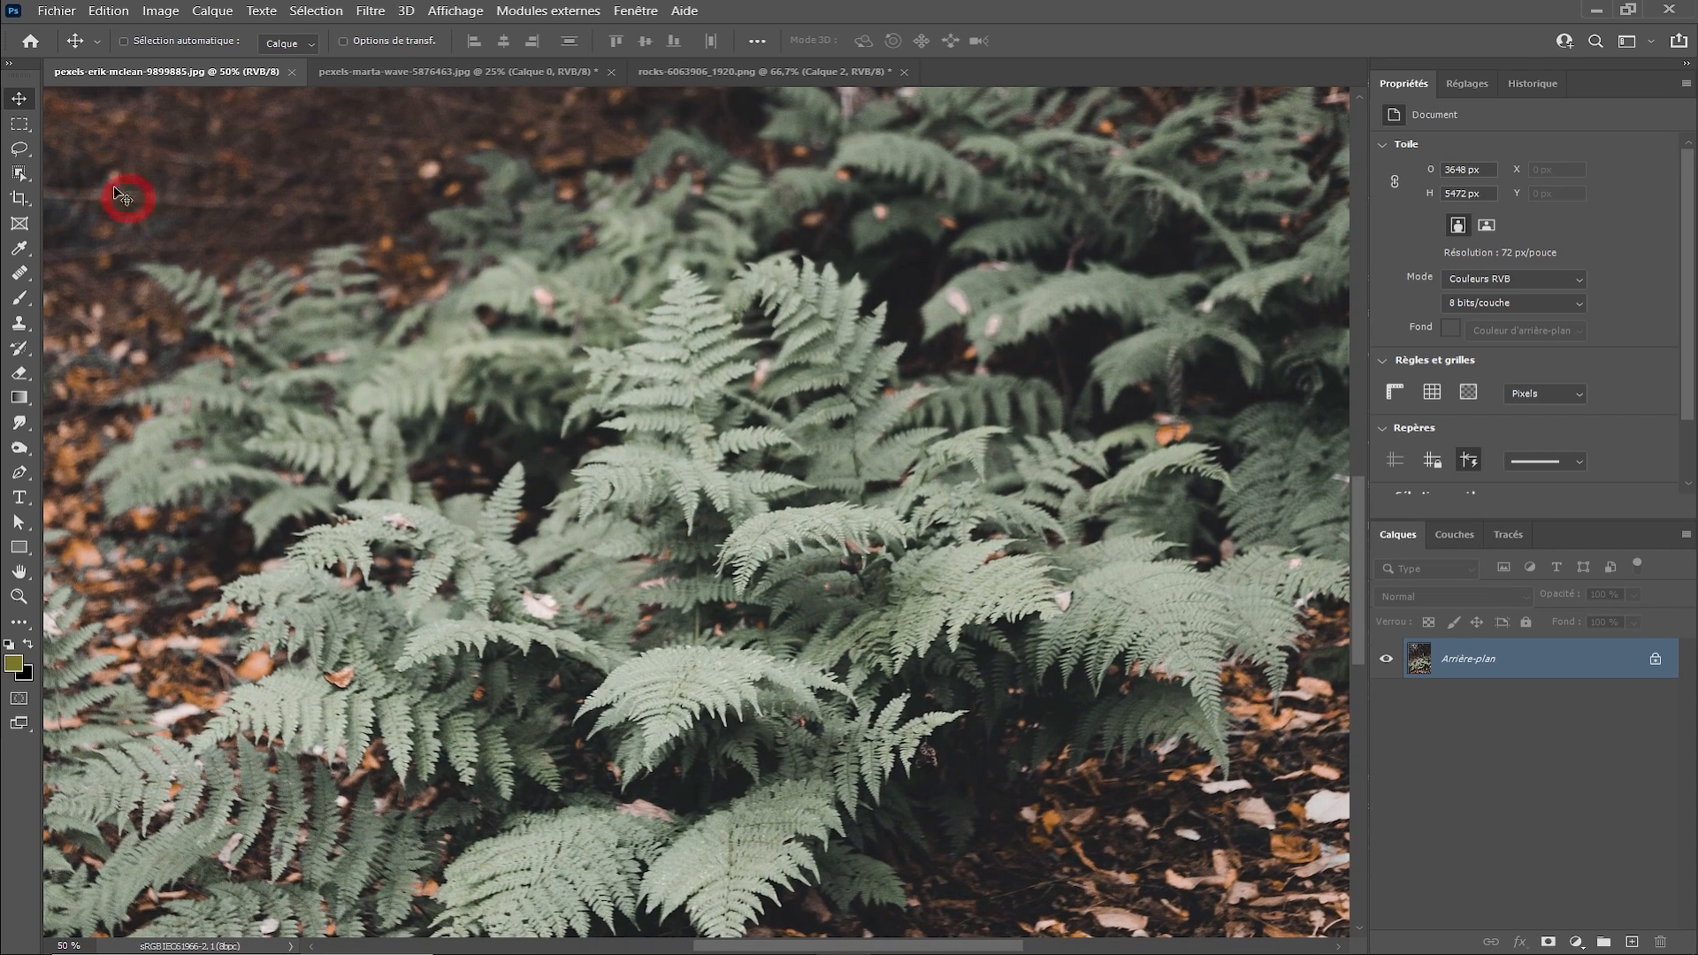
left_click(28, 153)
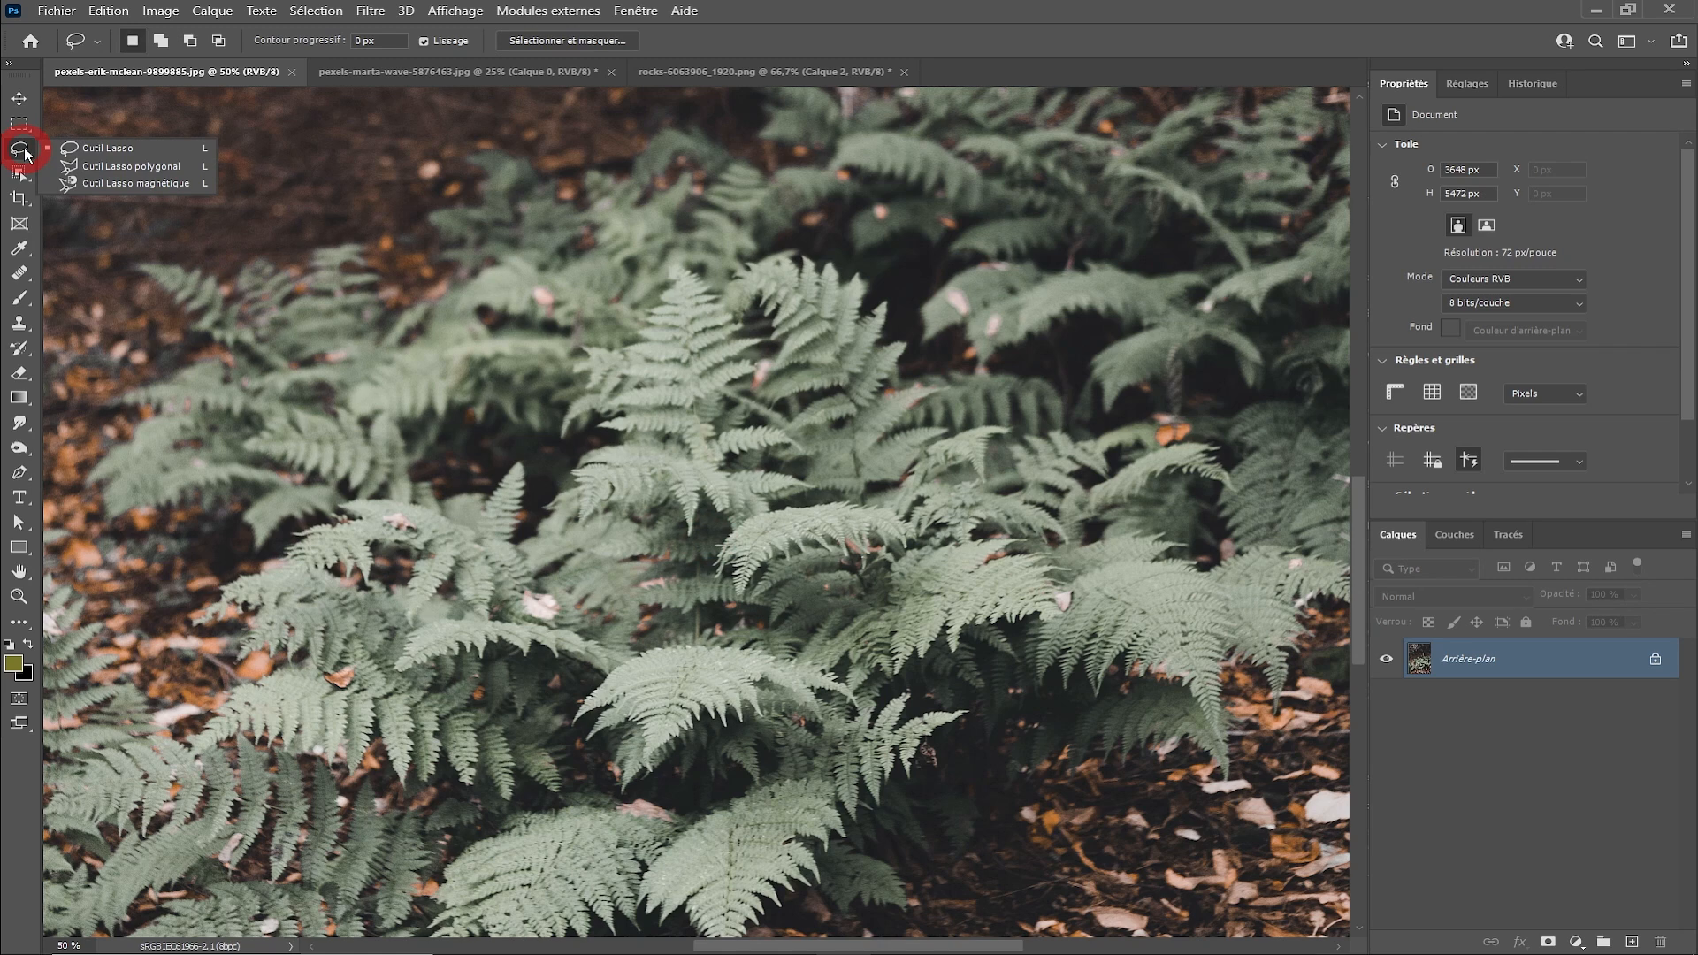
left_click(98, 148)
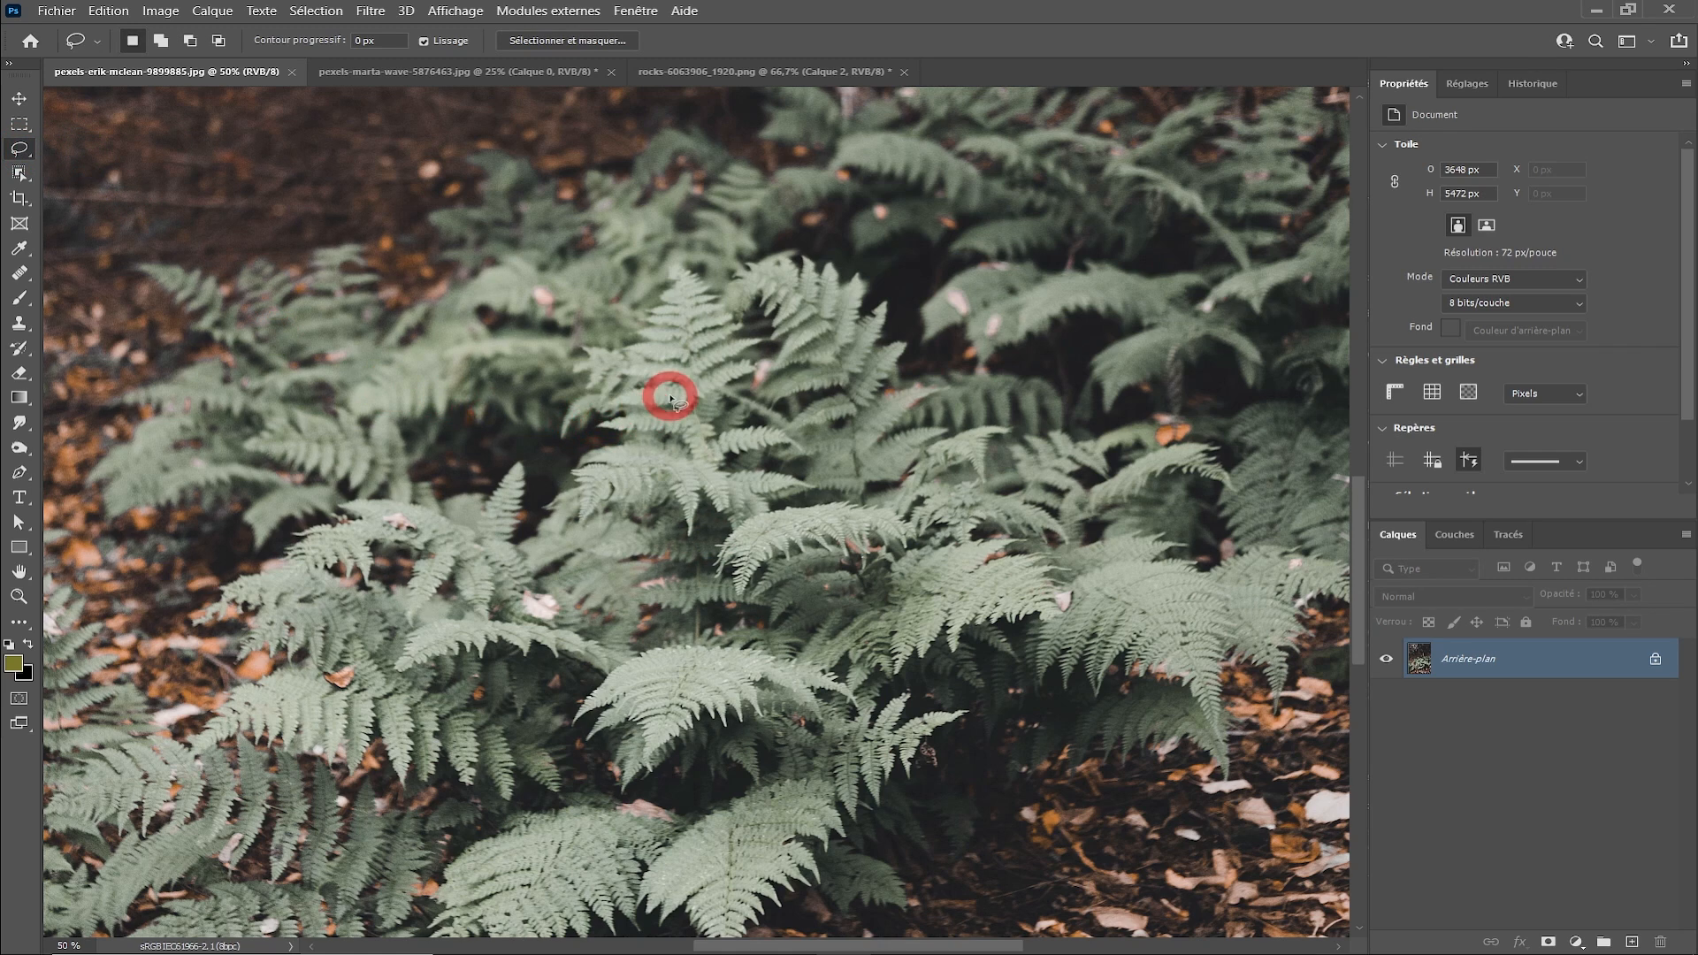
mouse_move(589, 348)
left_mouse_down()
mouse_move(642, 348)
mouse_move(677, 273)
mouse_move(726, 324)
mouse_move(732, 368)
mouse_move(773, 388)
mouse_move(799, 352)
mouse_move(766, 281)
left_mouse_up()
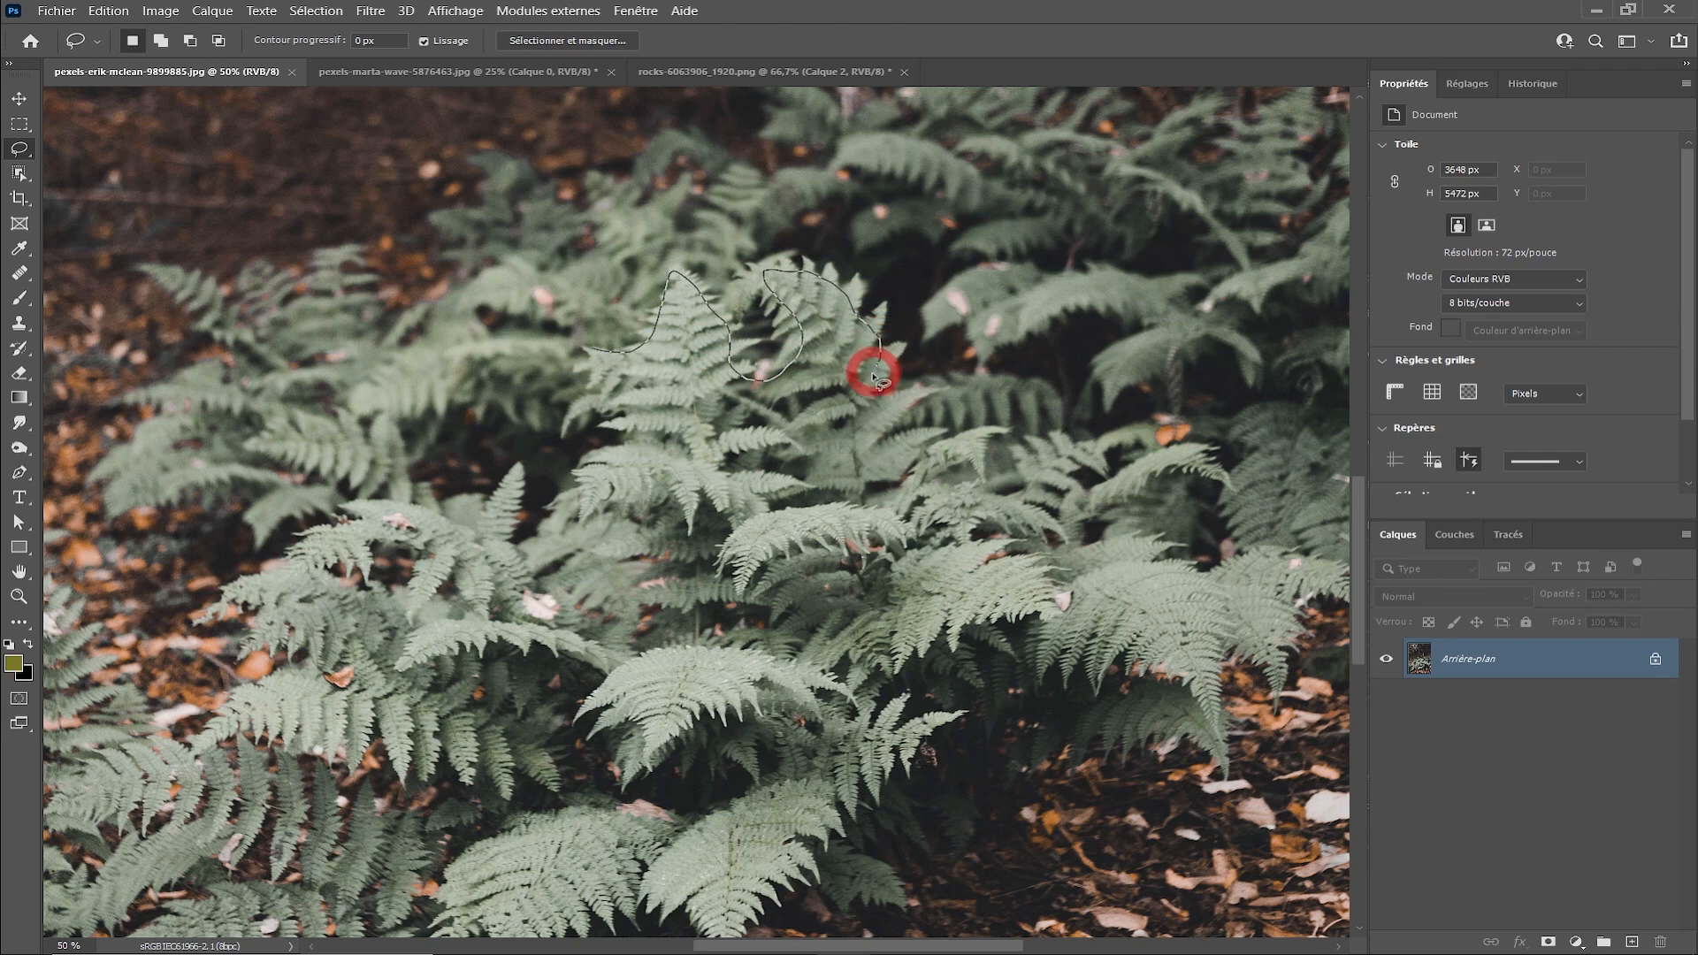
mouse_move(882, 431)
left_mouse_down()
mouse_move(962, 436)
mouse_move(920, 463)
mouse_move(919, 490)
mouse_move(1055, 521)
mouse_move(968, 543)
mouse_move(1052, 579)
mouse_move(1050, 602)
mouse_move(903, 633)
left_mouse_up()
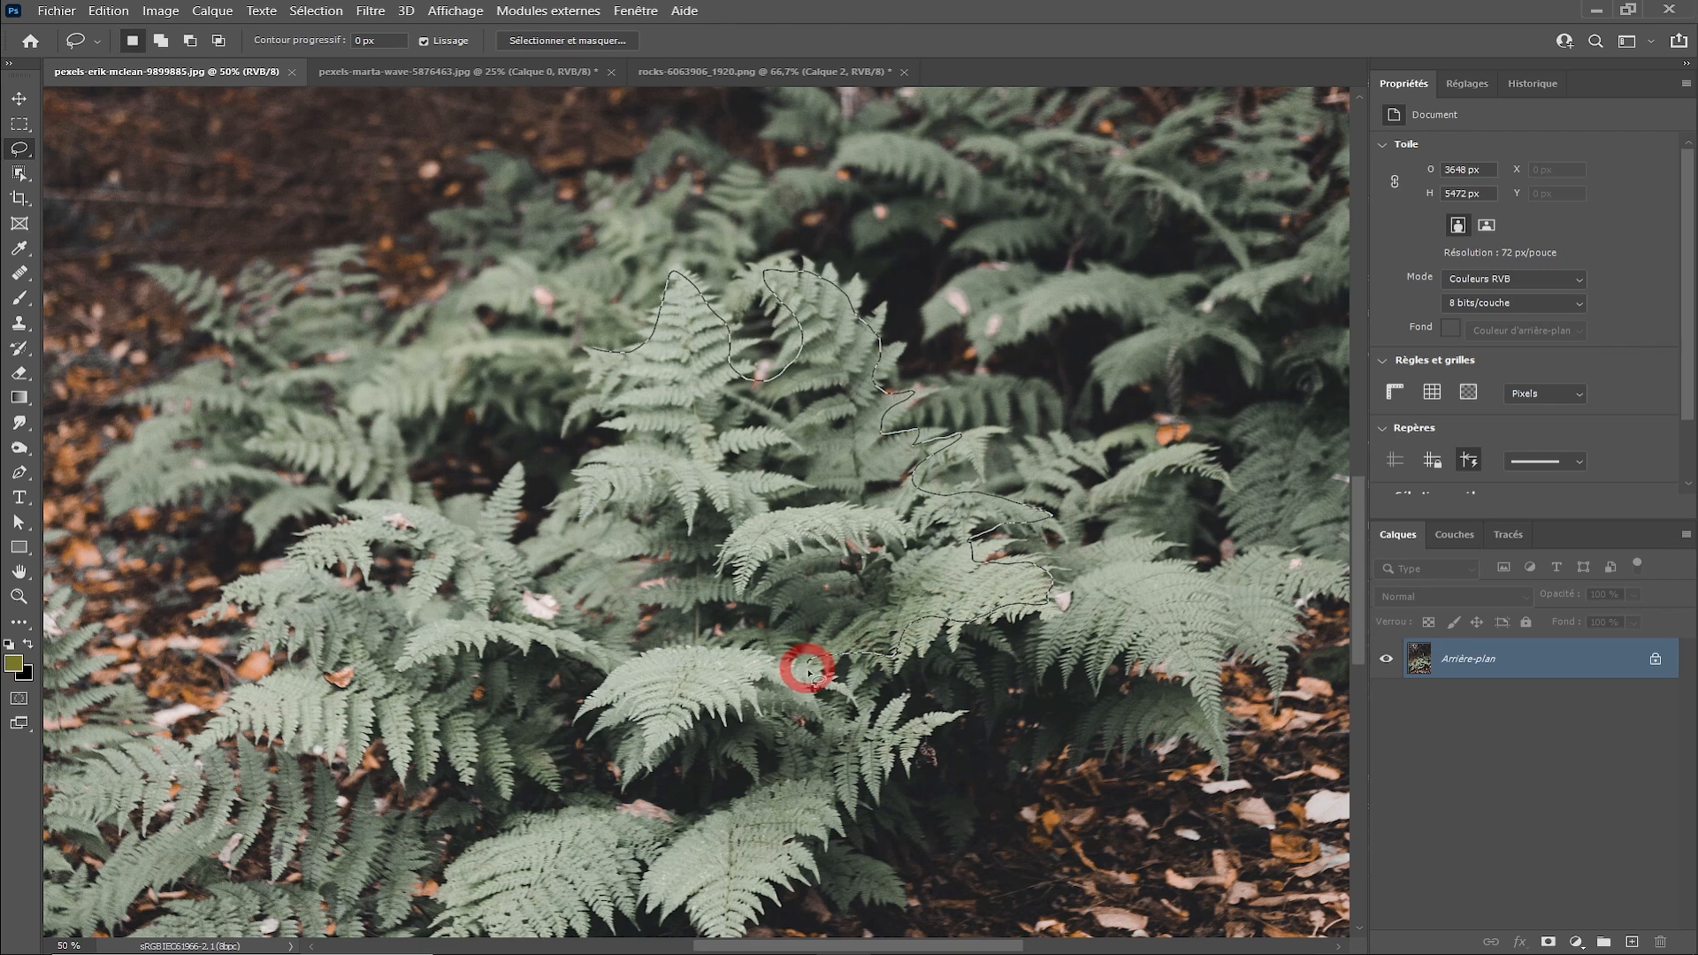
mouse_move(813, 695)
left_mouse_down()
mouse_move(716, 701)
mouse_move(656, 740)
mouse_move(617, 696)
mouse_move(603, 707)
mouse_move(600, 671)
mouse_move(517, 624)
mouse_move(431, 637)
mouse_move(418, 554)
mouse_move(320, 548)
mouse_move(384, 517)
mouse_move(475, 548)
mouse_move(498, 489)
mouse_move(493, 536)
mouse_move(522, 558)
mouse_move(561, 534)
mouse_move(568, 482)
mouse_move(645, 452)
mouse_move(646, 412)
mouse_move(586, 347)
left_mouse_up()
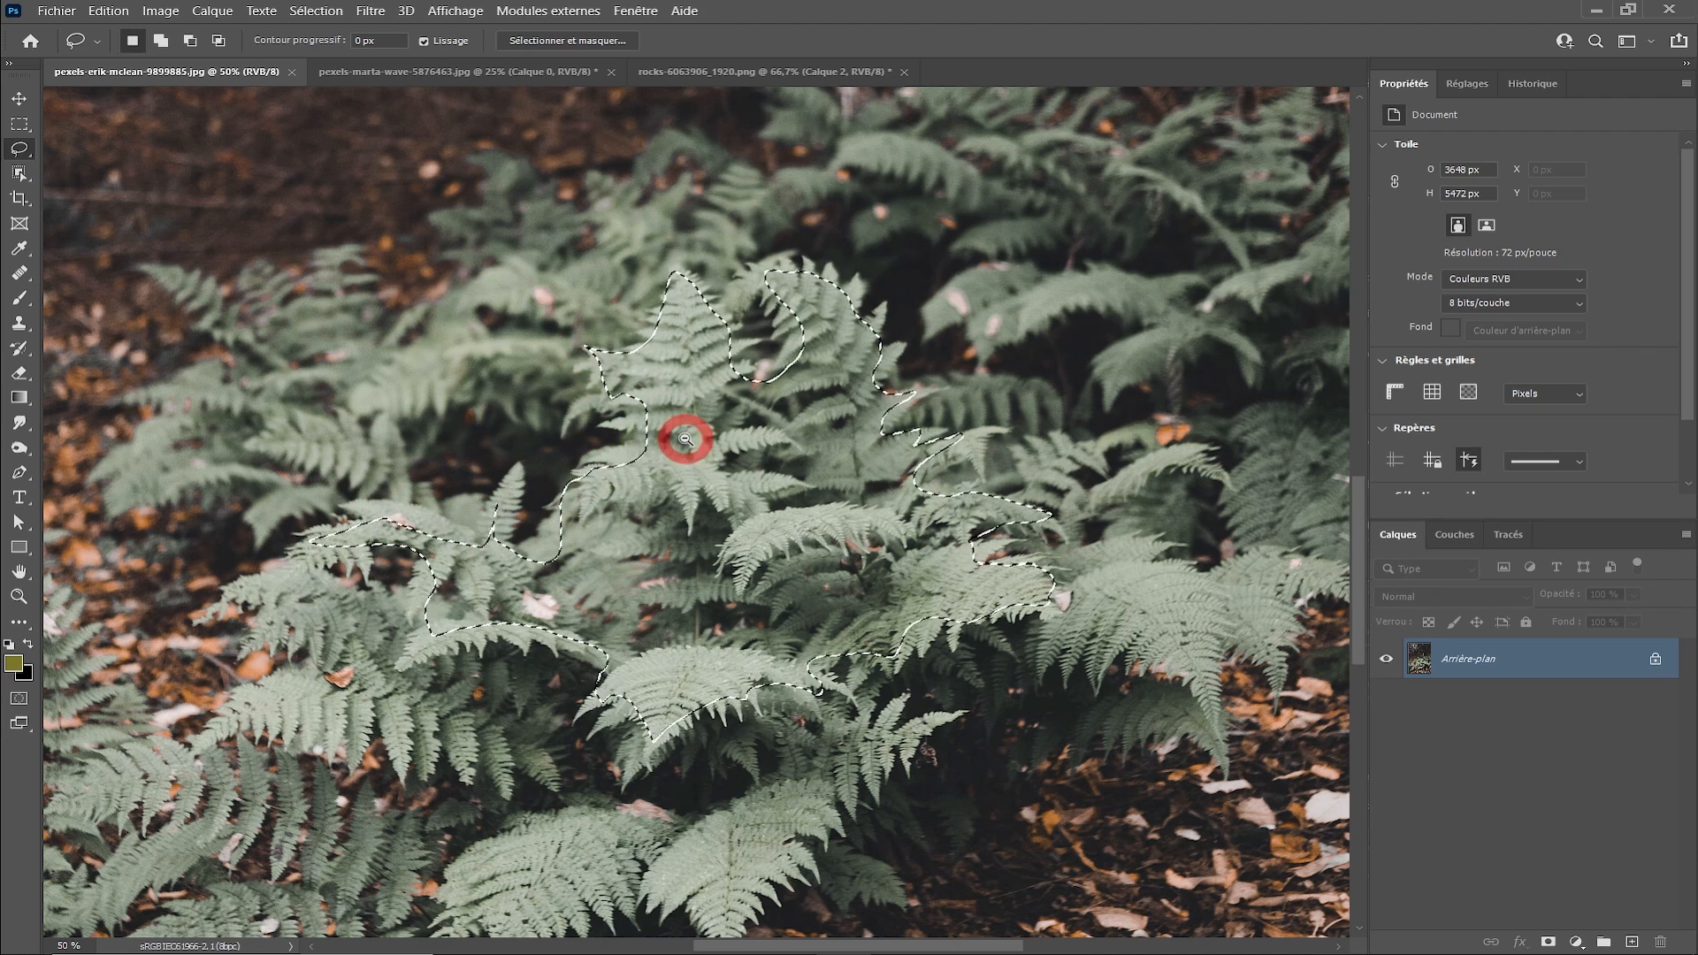
- Add the lower-left fern fronds to the existing selection with the Lasso
scroll(681, 440, "down", 1)
scroll(720, 496, "up", 1)
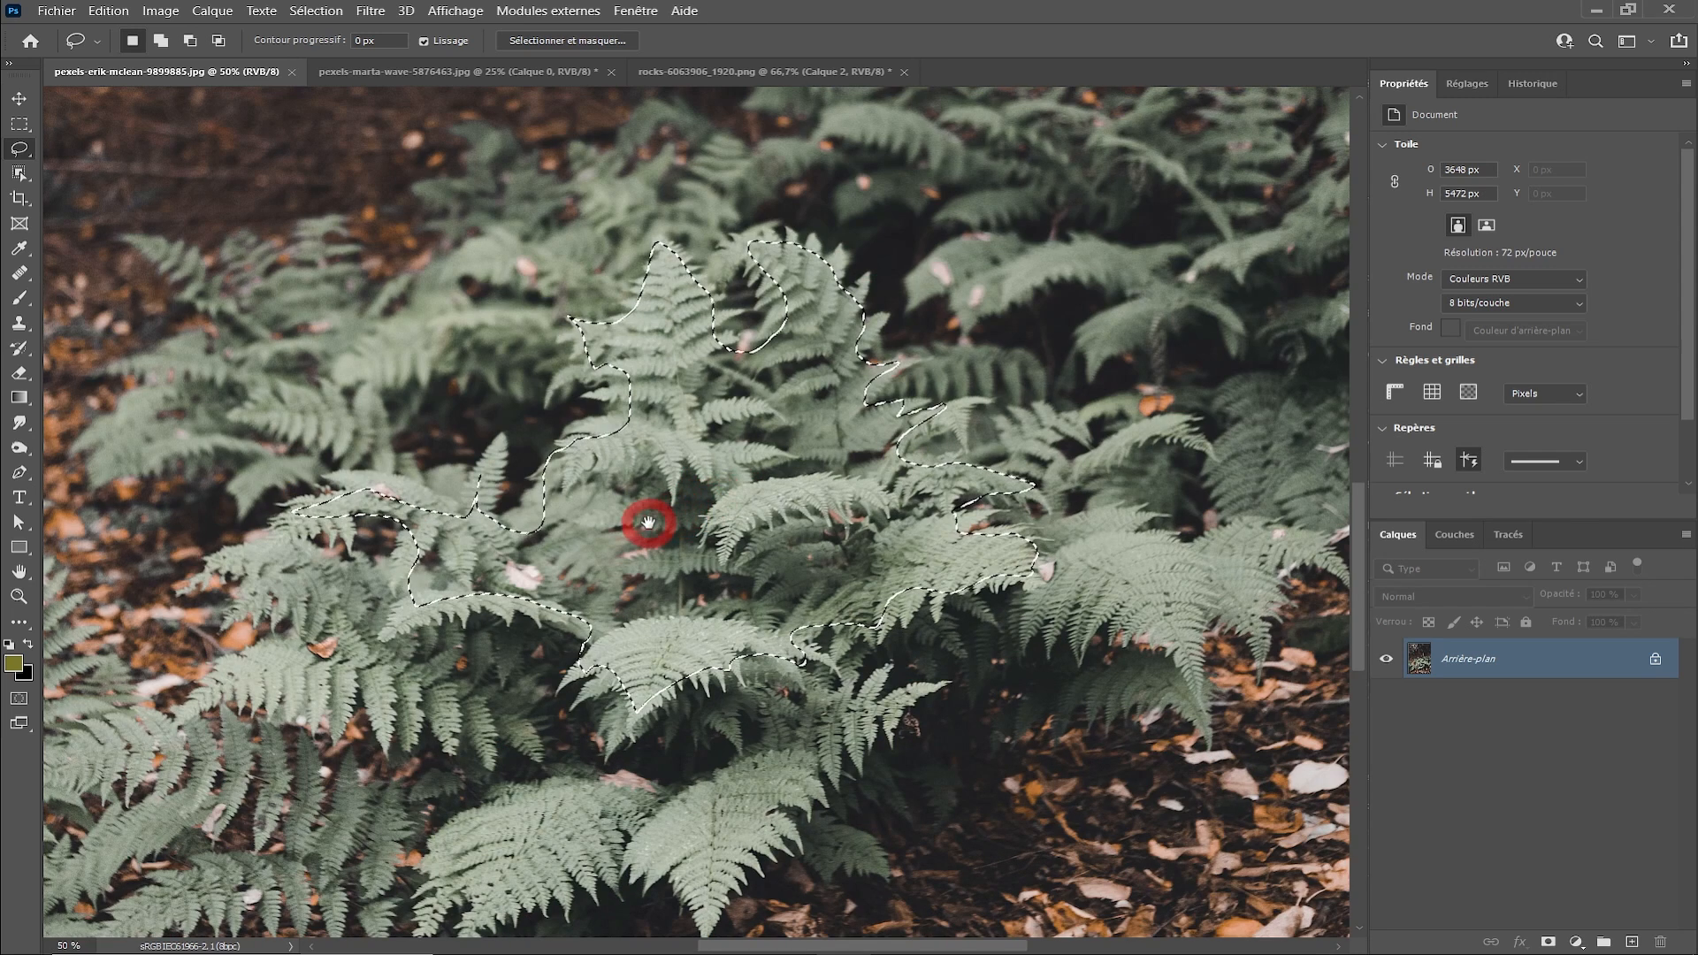
mouse_move(403, 529)
left_mouse_down()
mouse_move(371, 504)
mouse_move(282, 527)
mouse_move(245, 617)
left_mouse_up()
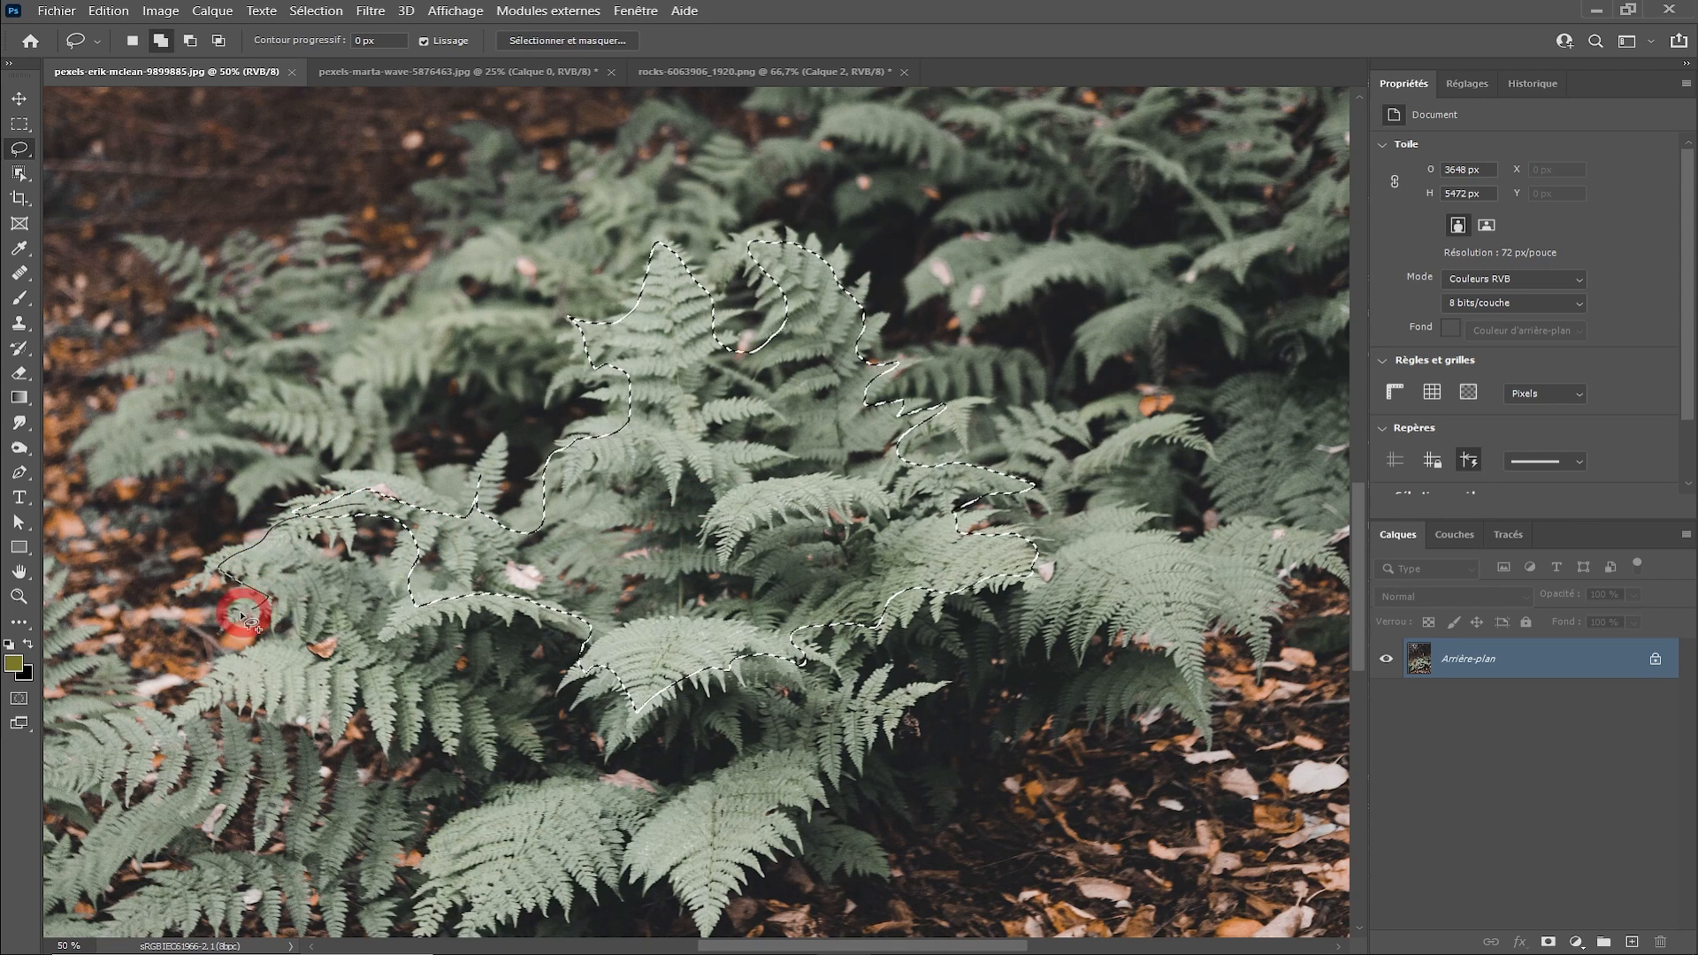
left_click_drag(207, 700, 304, 713)
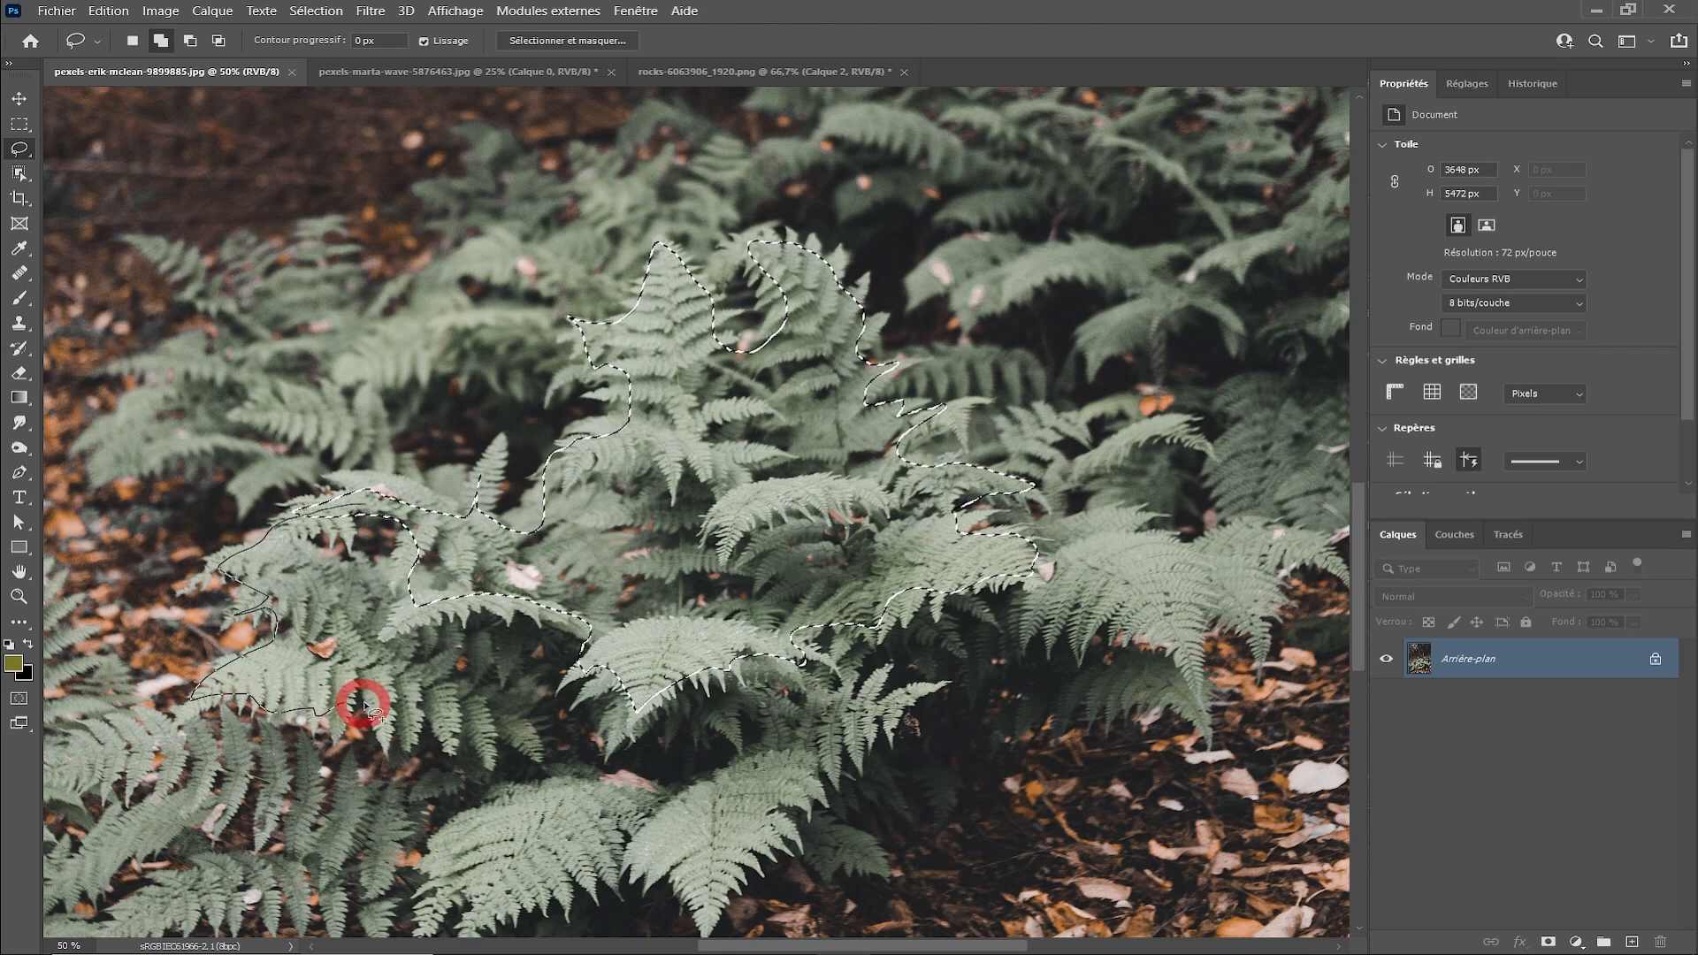
mouse_move(545, 697)
left_mouse_down()
mouse_move(621, 690)
mouse_move(713, 451)
left_mouse_up()
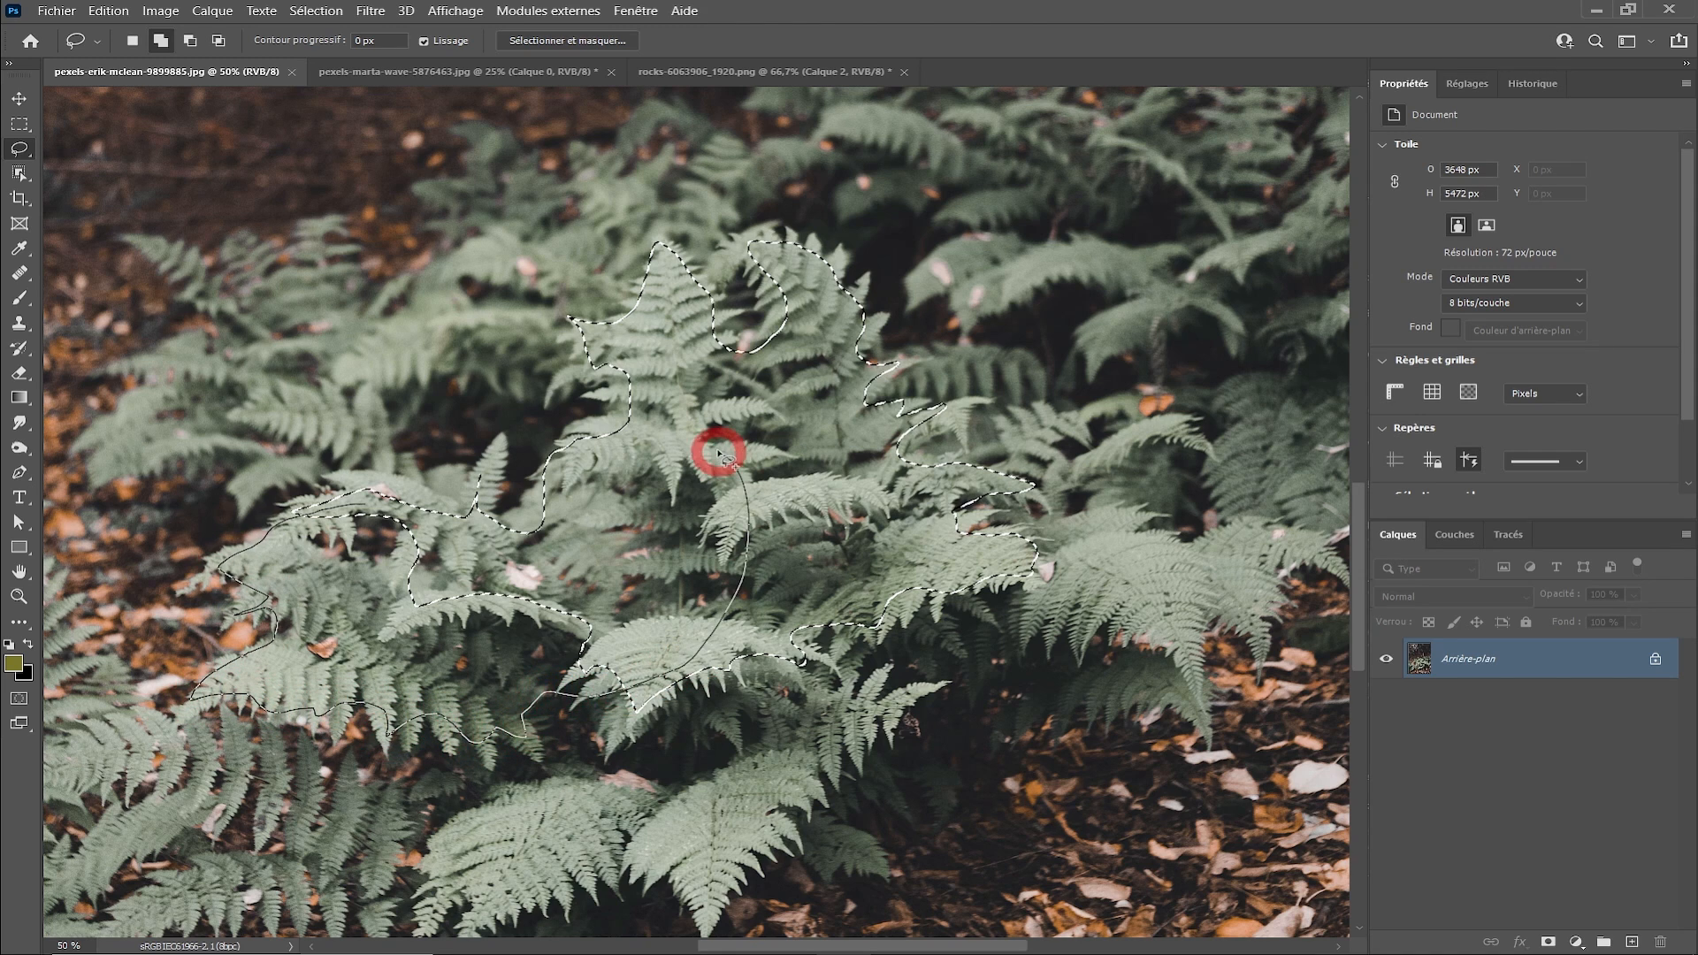
left_click(489, 554, "ctrl")
left_click(417, 551, "ctrl")
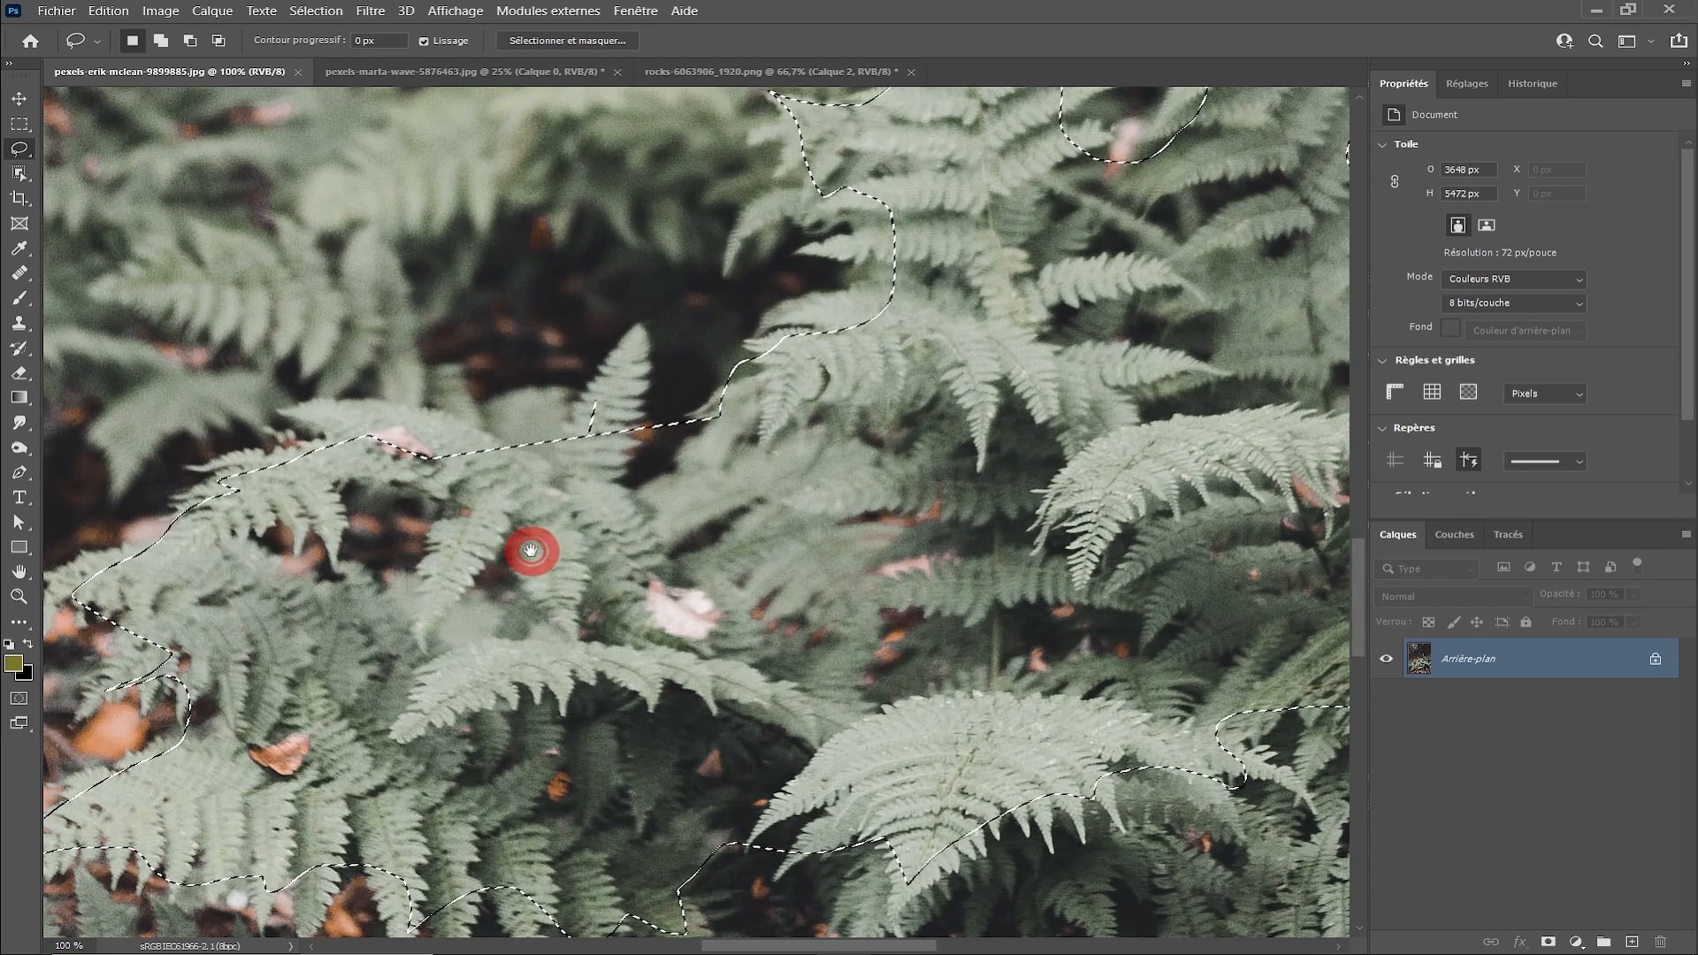
- Subtract the dark gap between the left fern fronds from the selection with the Lasso
mouse_move(276, 507)
left_mouse_down()
mouse_move(228, 545)
mouse_move(349, 605)
mouse_move(427, 590)
mouse_move(467, 542)
left_mouse_up()
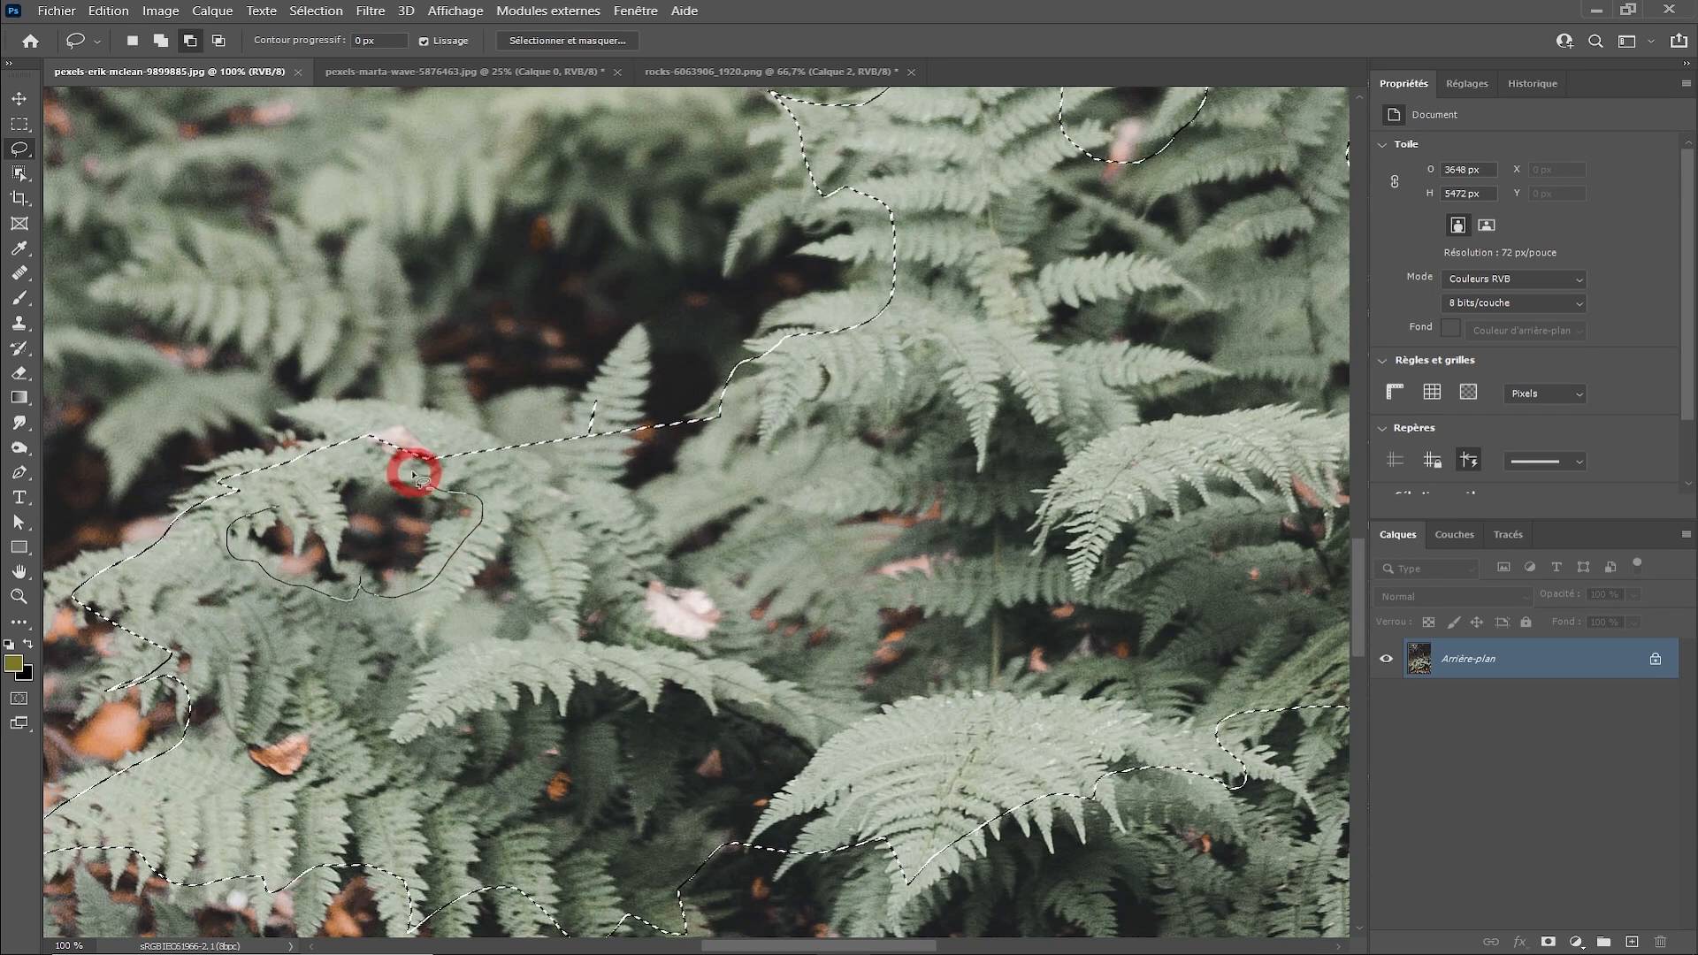
mouse_move(411, 470)
left_mouse_down()
mouse_move(318, 470)
mouse_move(326, 523)
mouse_move(276, 506)
left_mouse_up()
key("ctrl+minus")
key("ctrl+minus")
- Add the inner edge of the upper-right frond, beside the notch between the two tall fronds, to the selection with the Lasso
mouse_move(349, 633)
left_mouse_down()
mouse_move(606, 531)
mouse_move(669, 362)
left_mouse_up()
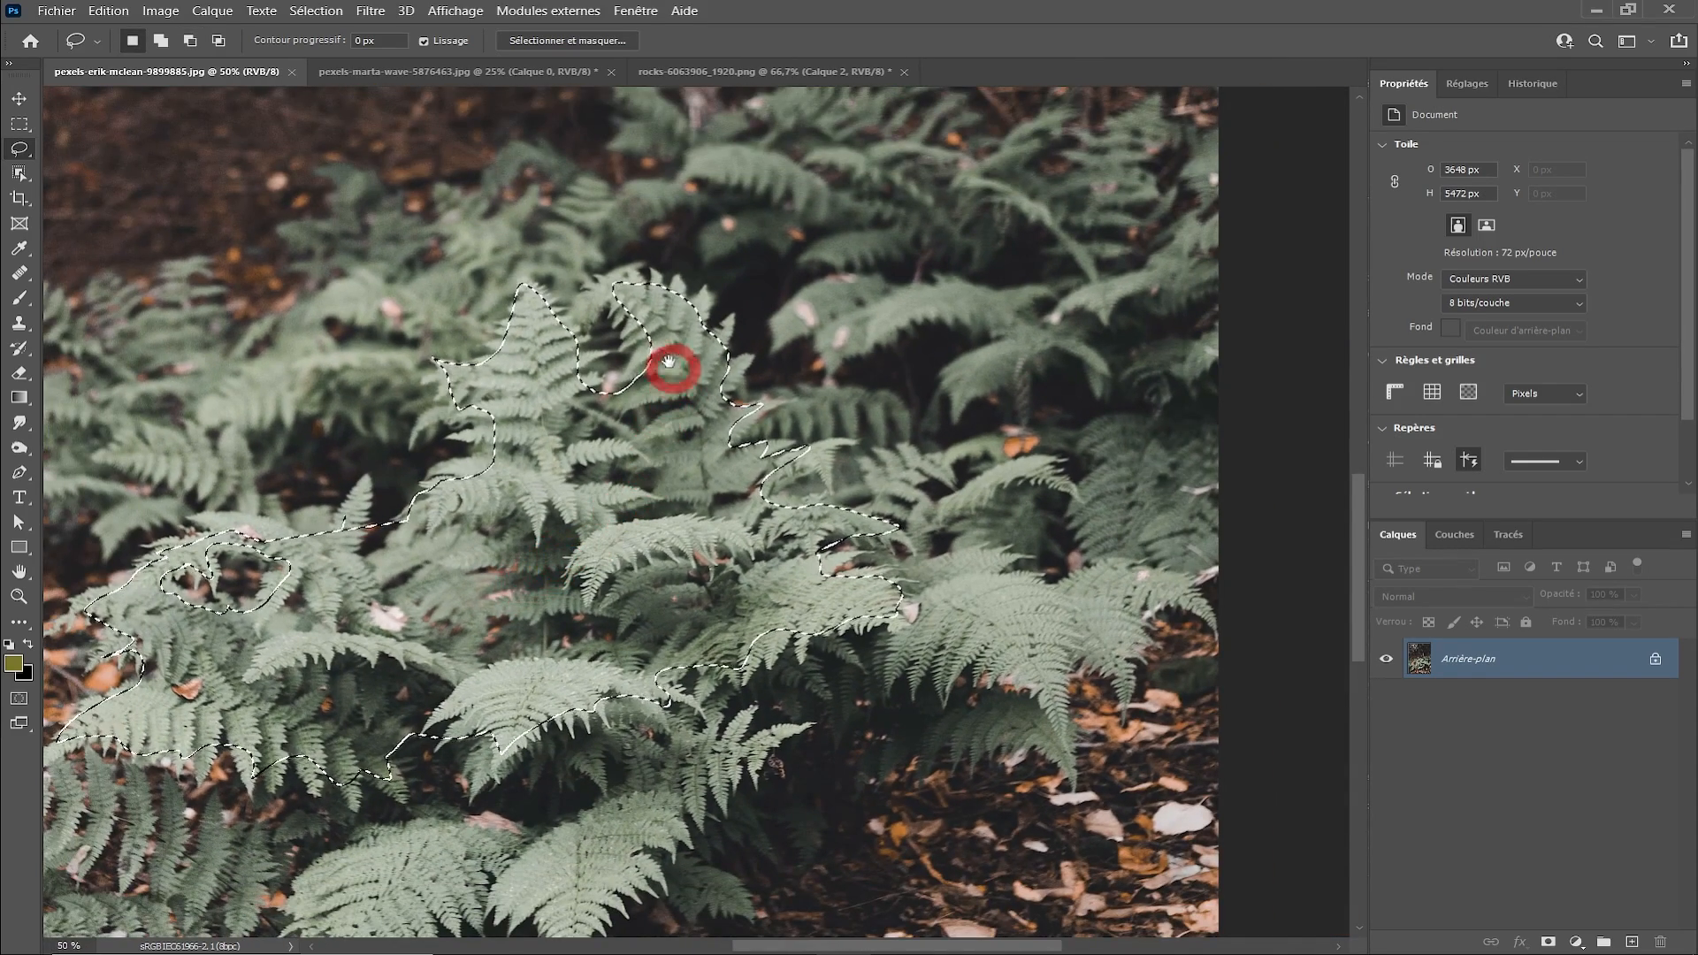
key("ctrl+plus")
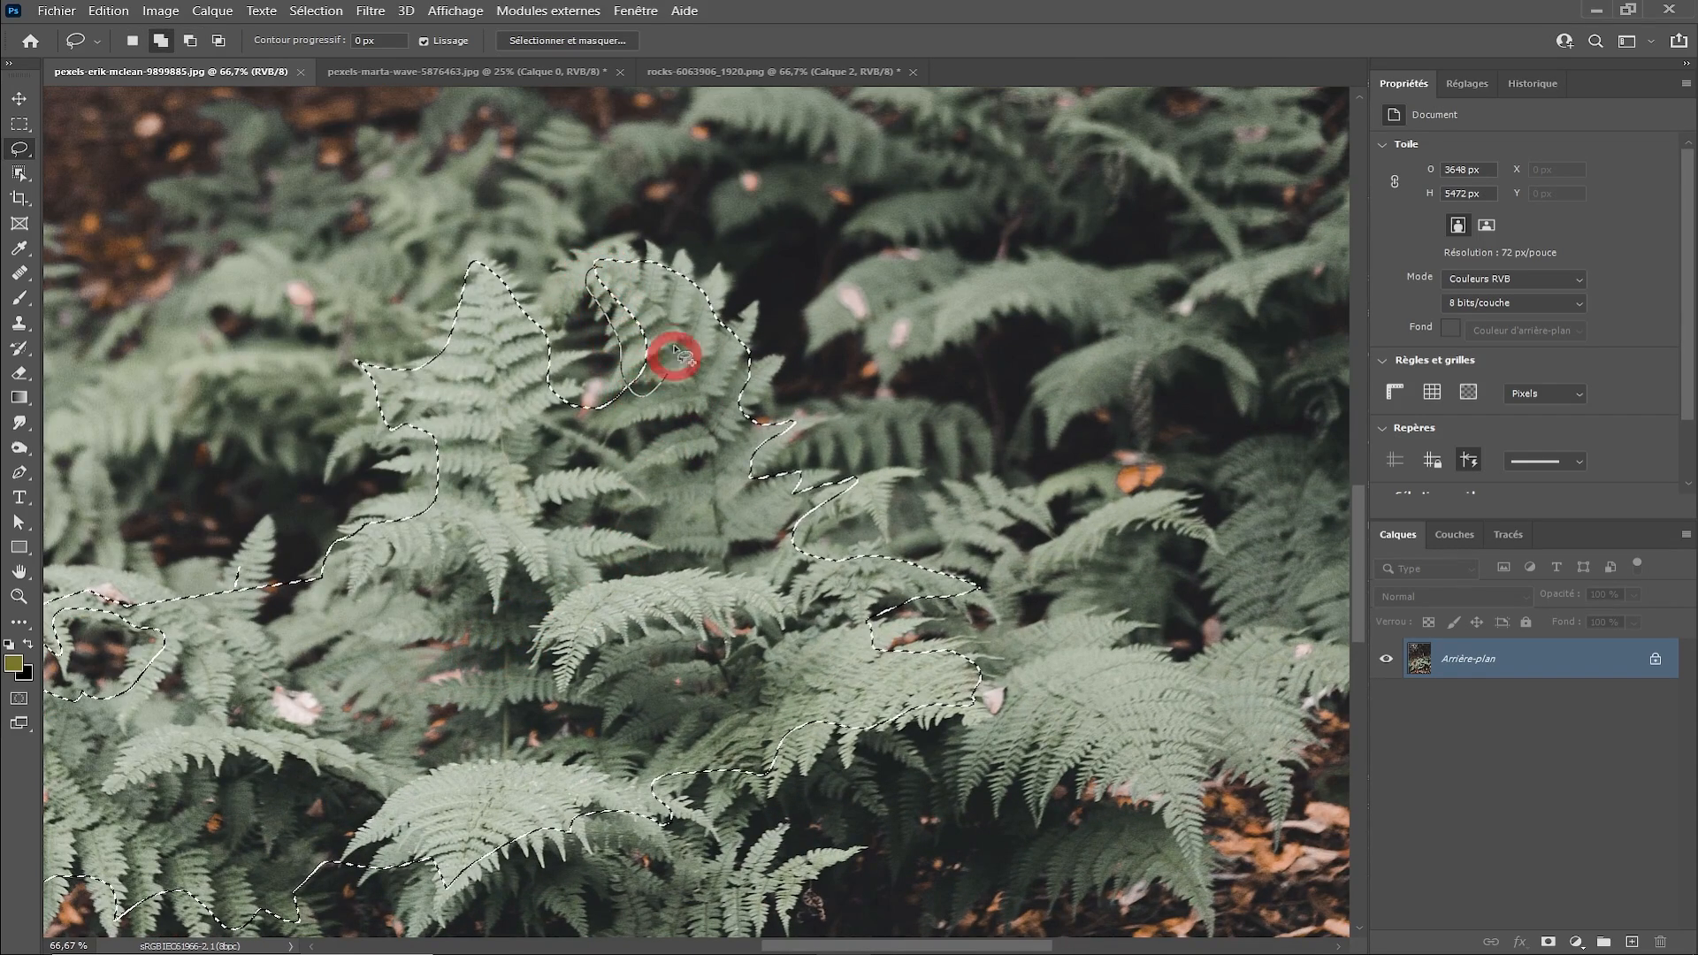
scroll(588, 311, "down", 2)
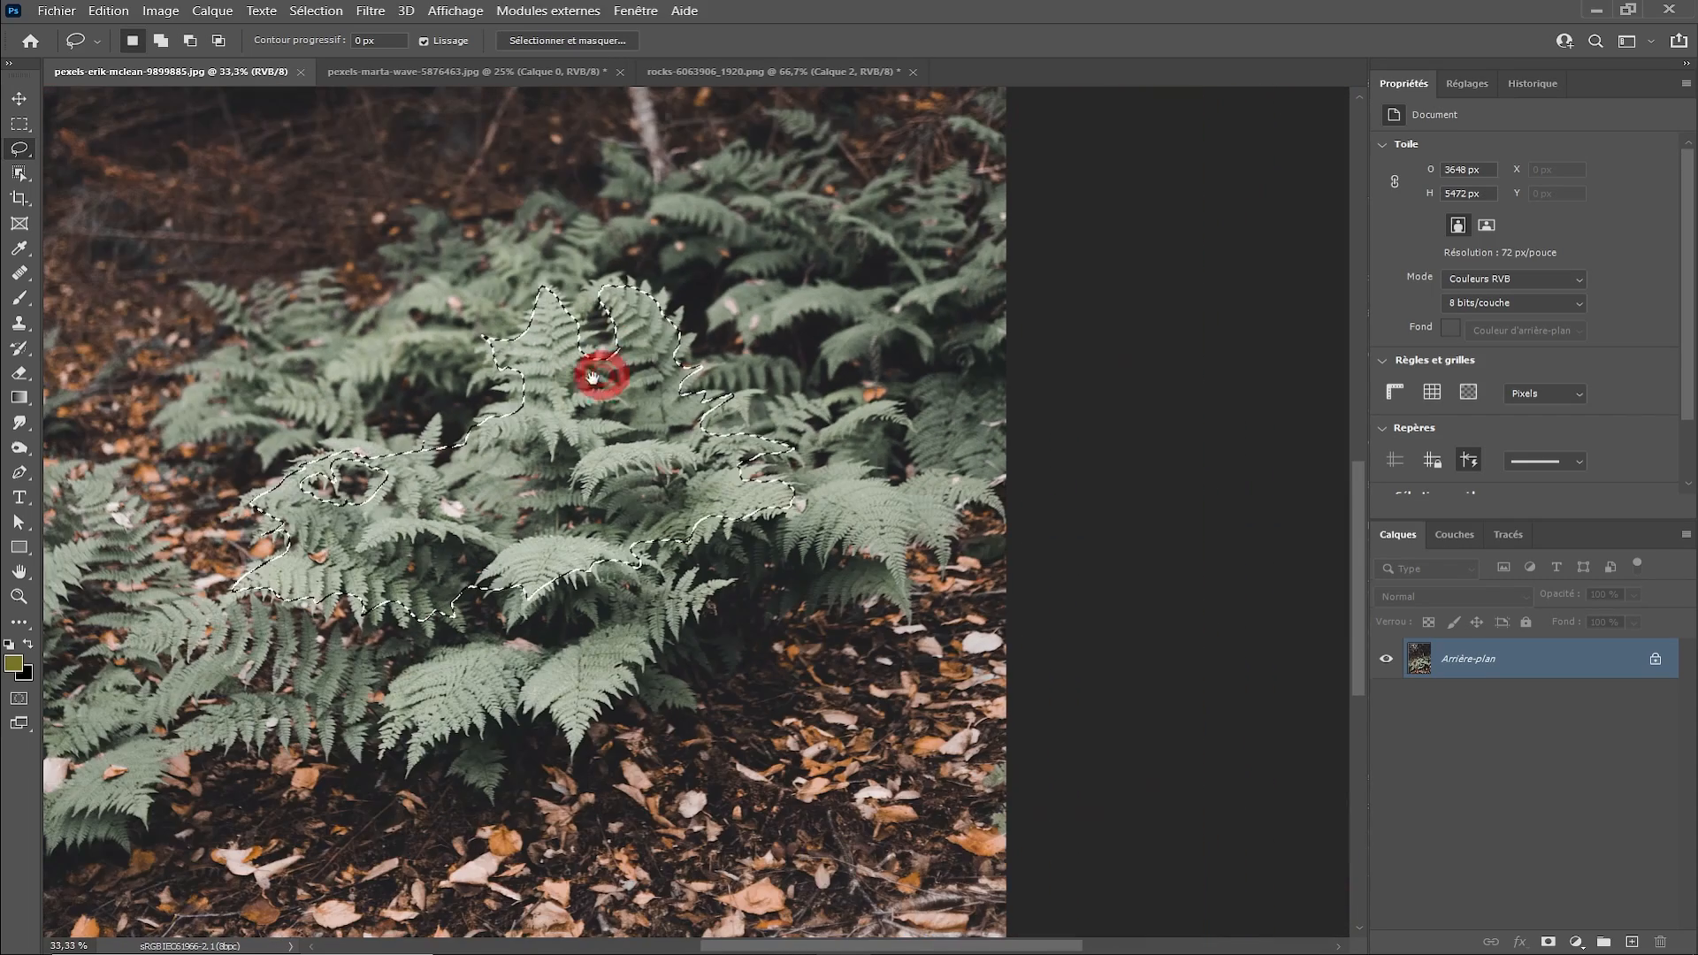
scroll(585, 371, "up", 1)
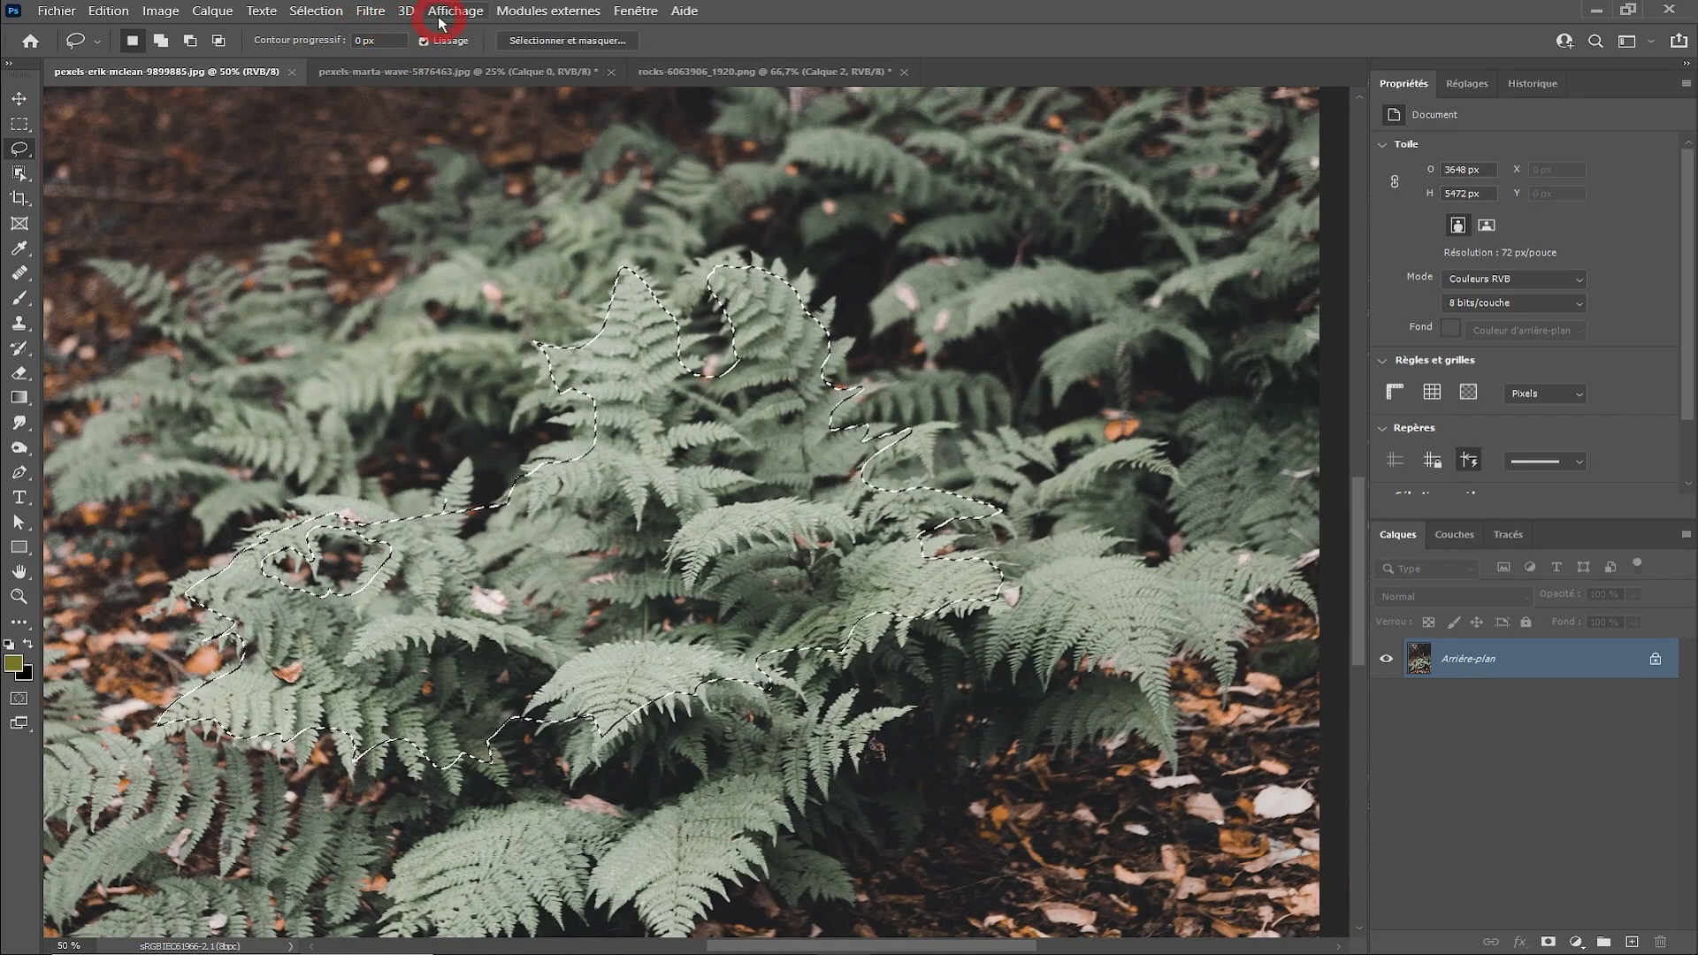
- Feather the fern selection with a radius of 20 pixels
left_click(314, 10)
mouse_move(345, 294)
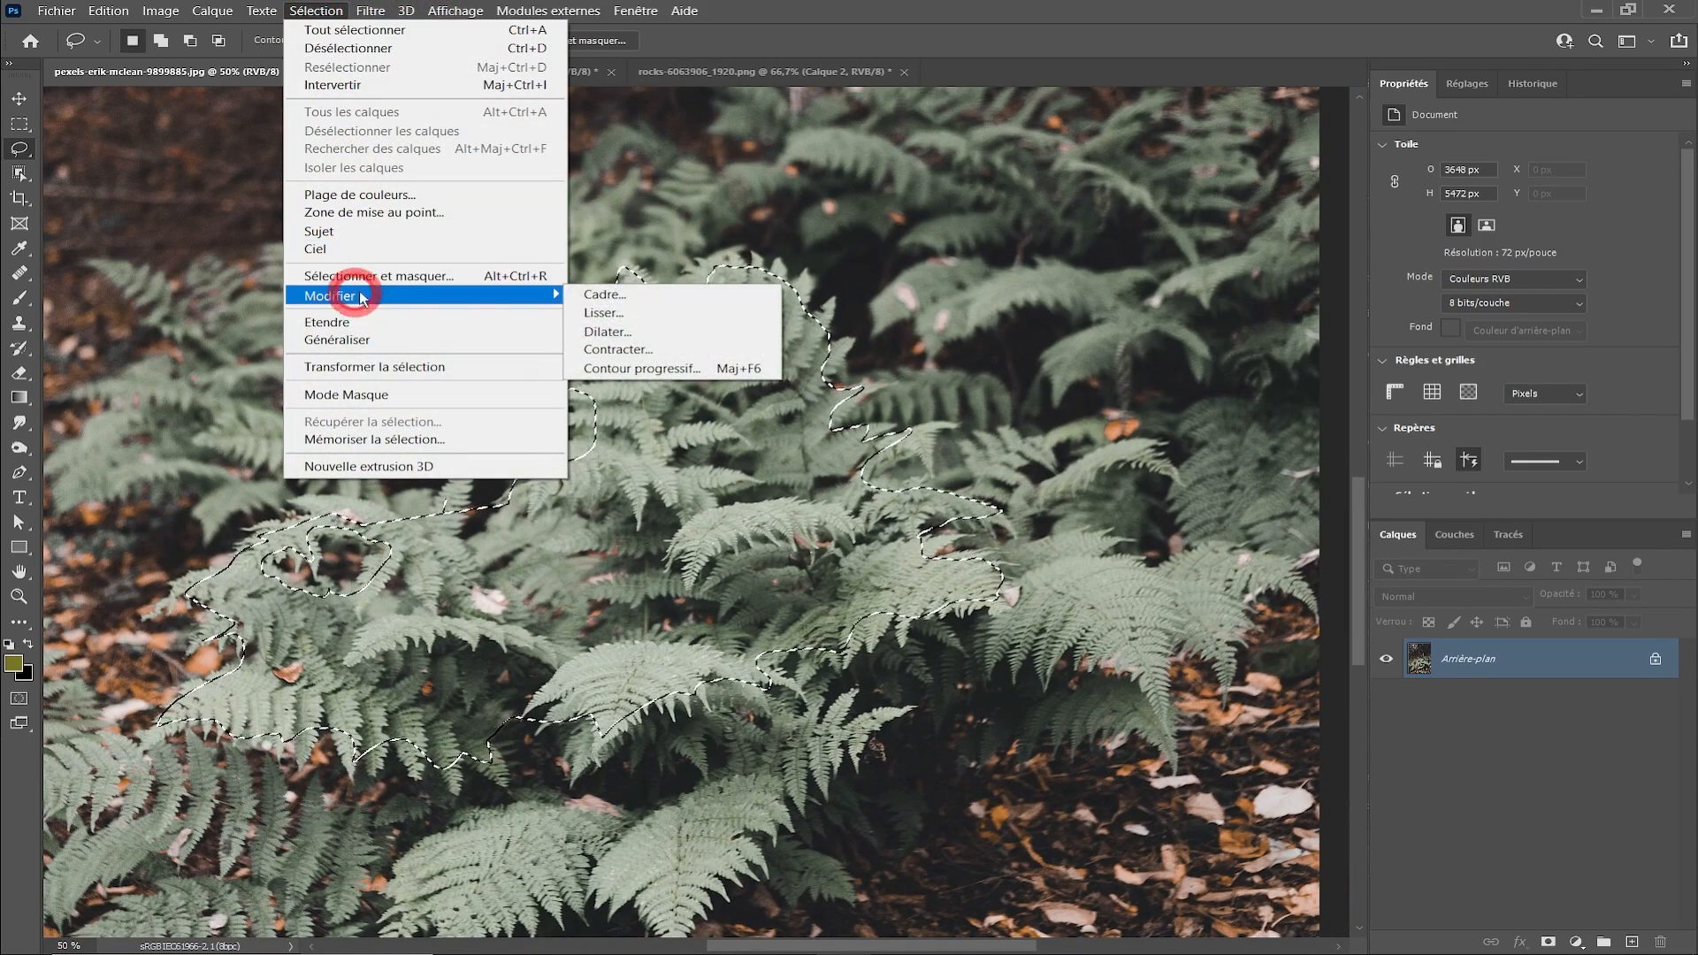
left_click(629, 367)
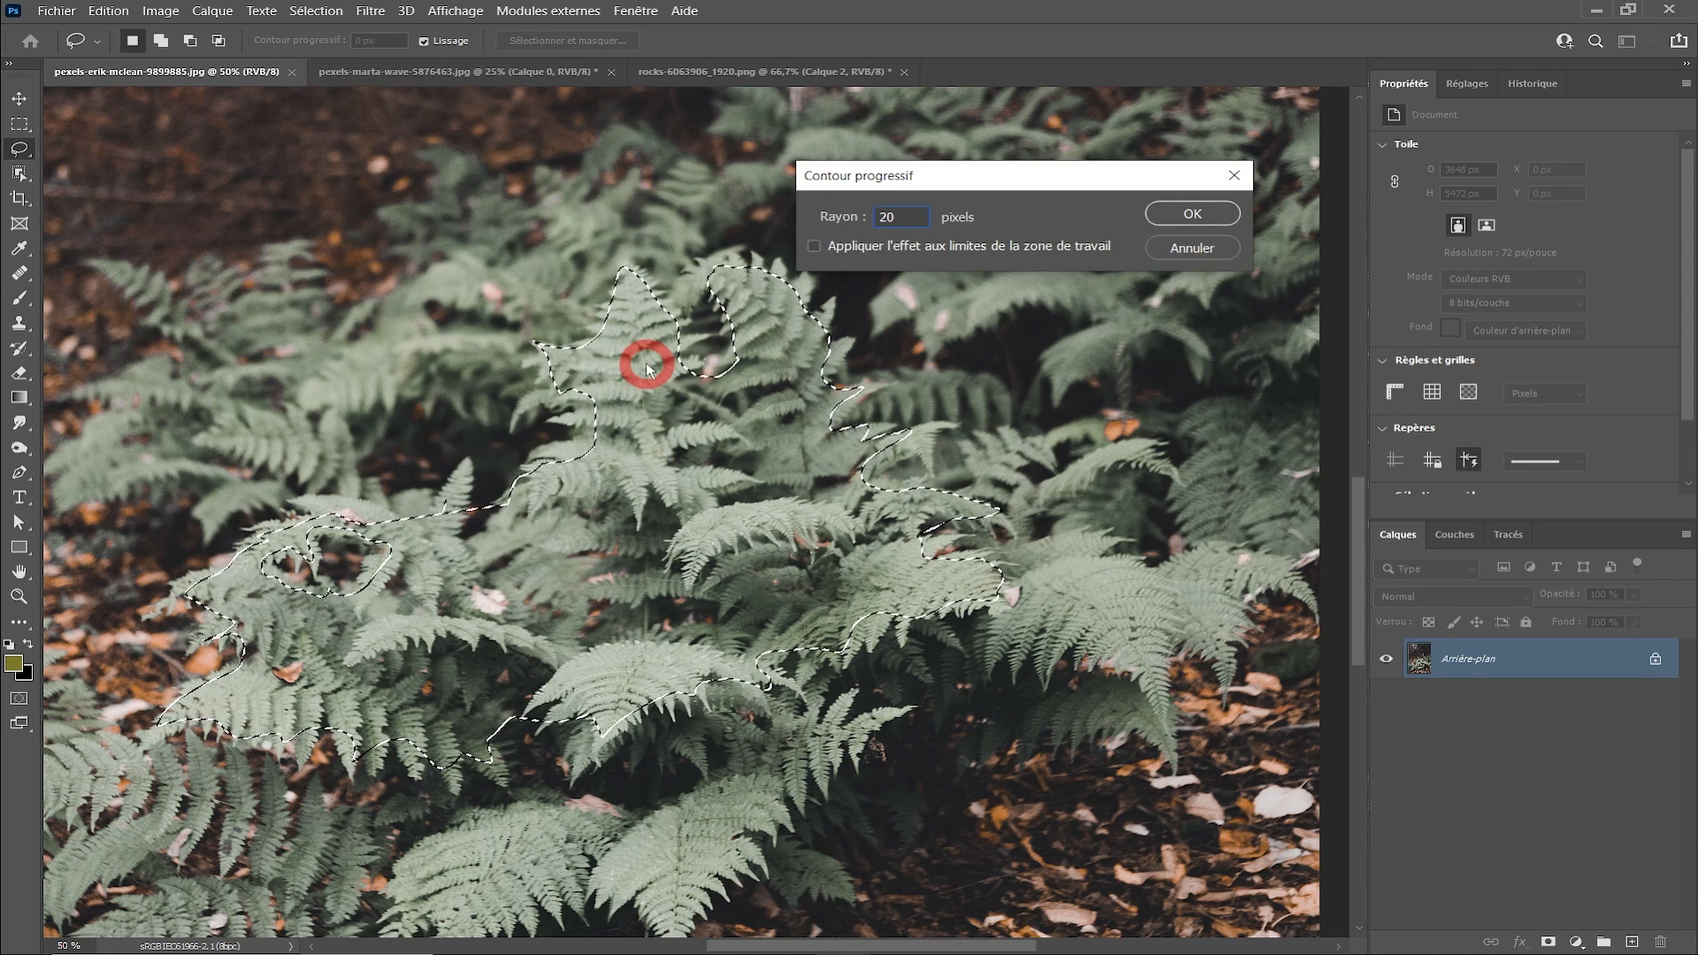
left_click(1182, 217)
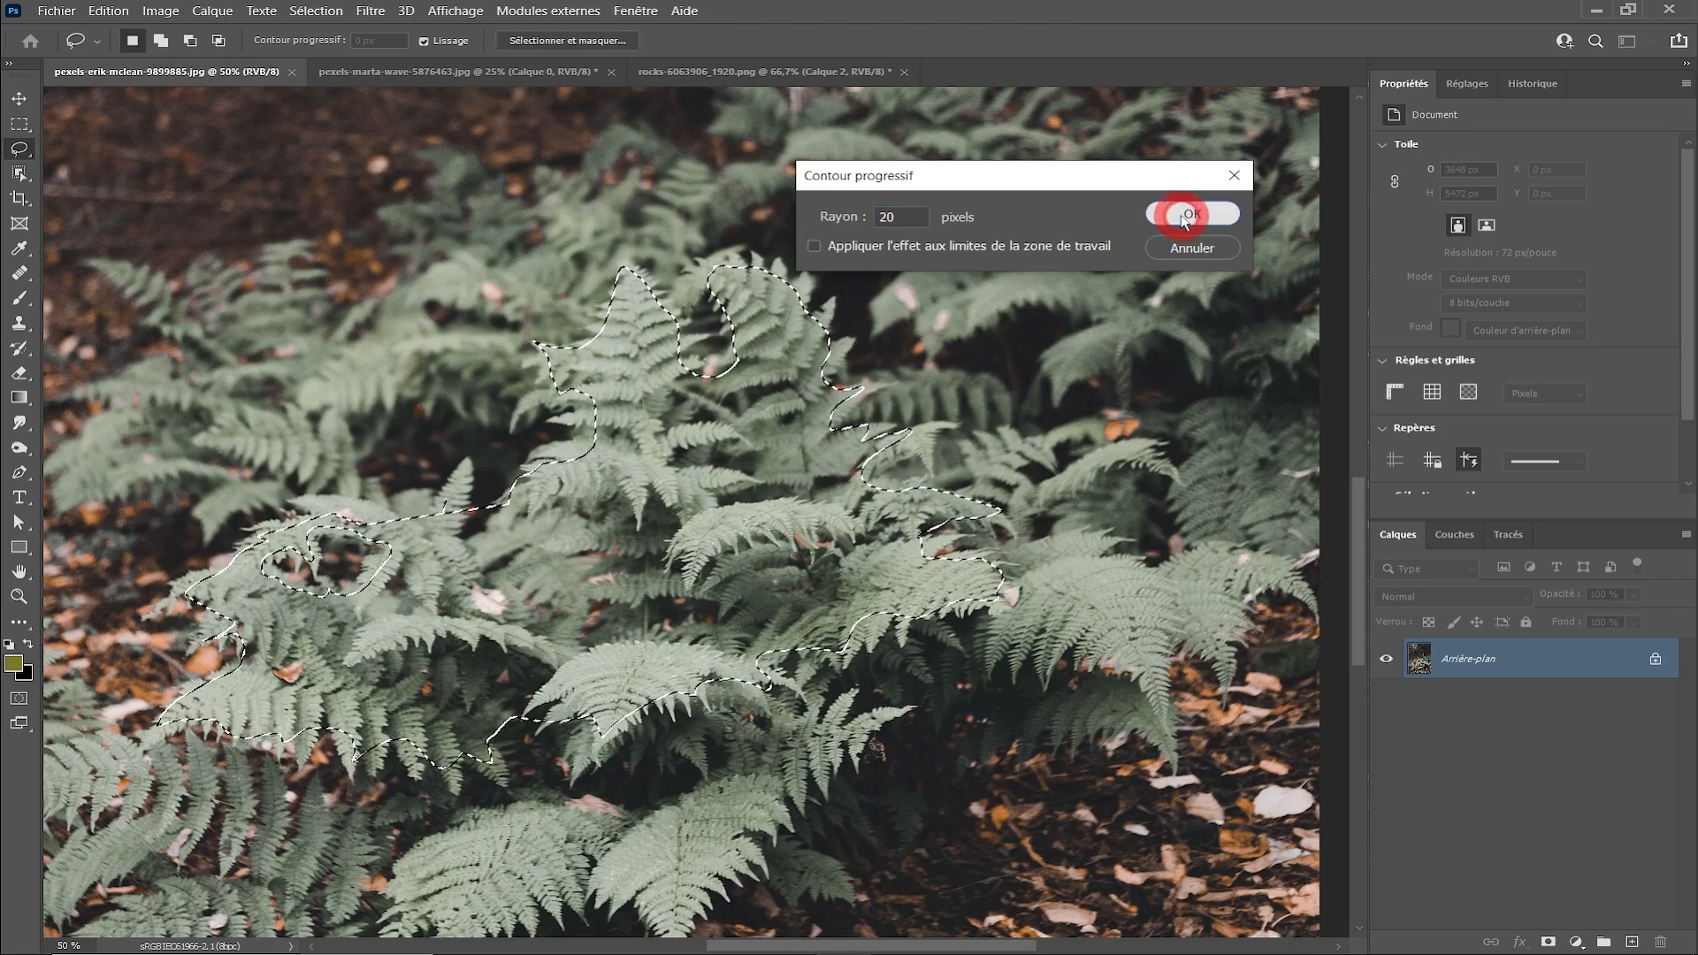
left_click(717, 428, "alt")
left_click(717, 429)
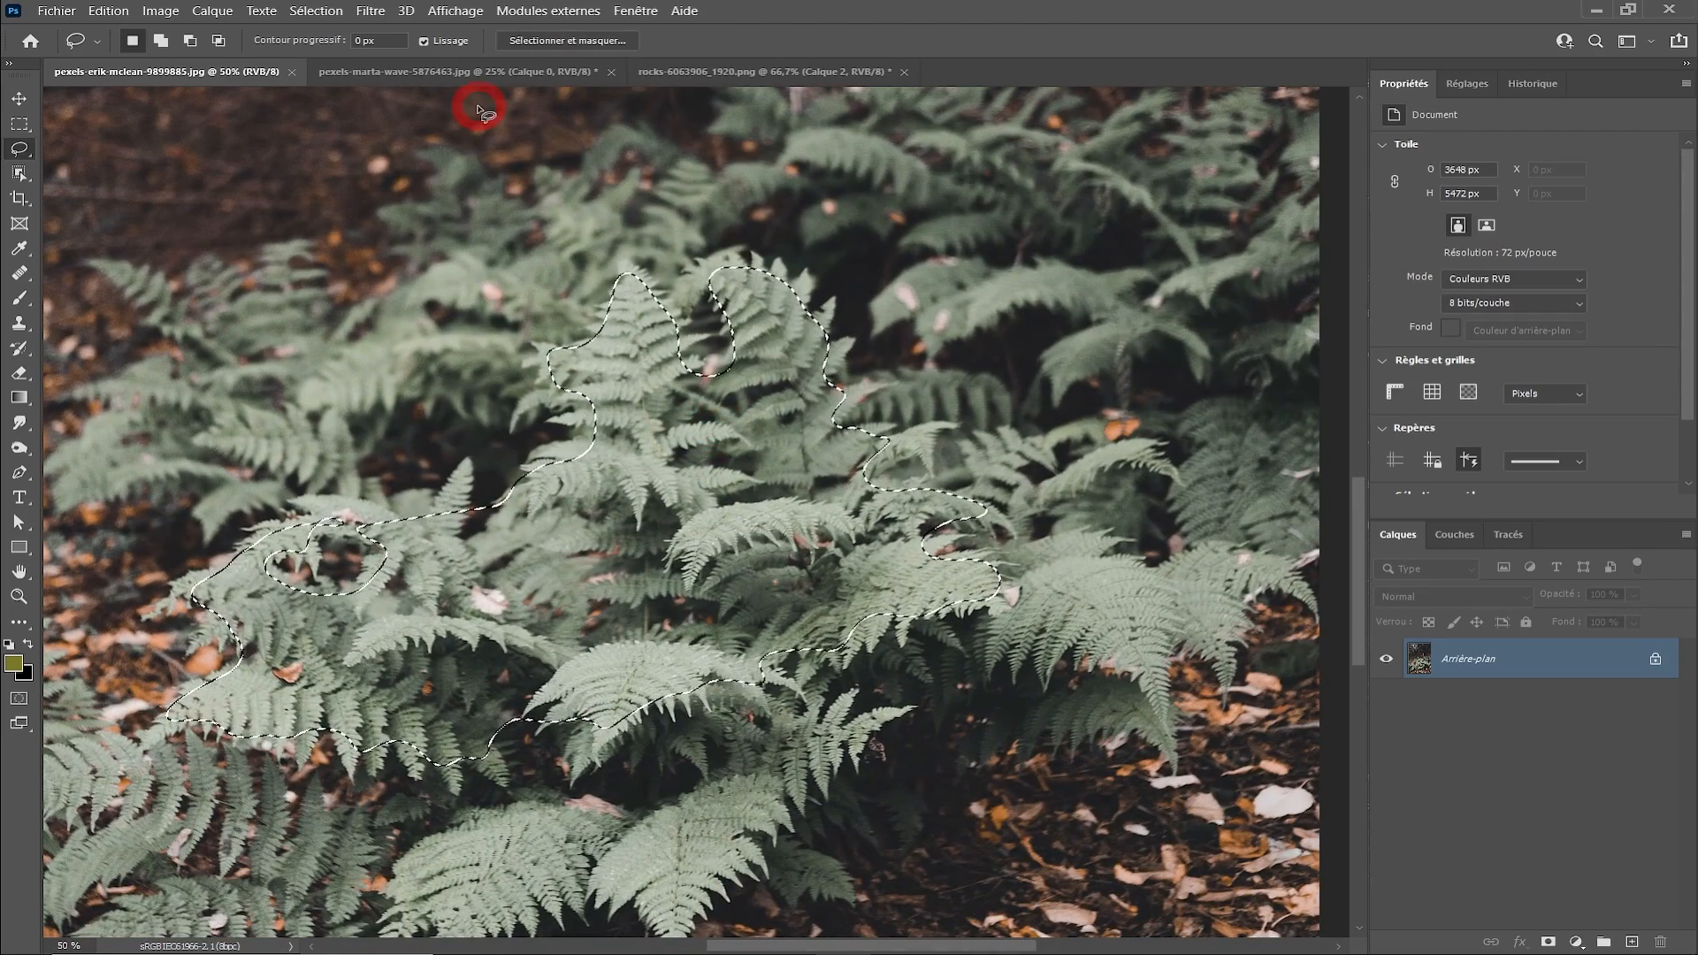
- Open the fern selection in Select and Mask and set the edge-detection radius to 89 px and the contrast to 24 %
left_click(551, 44)
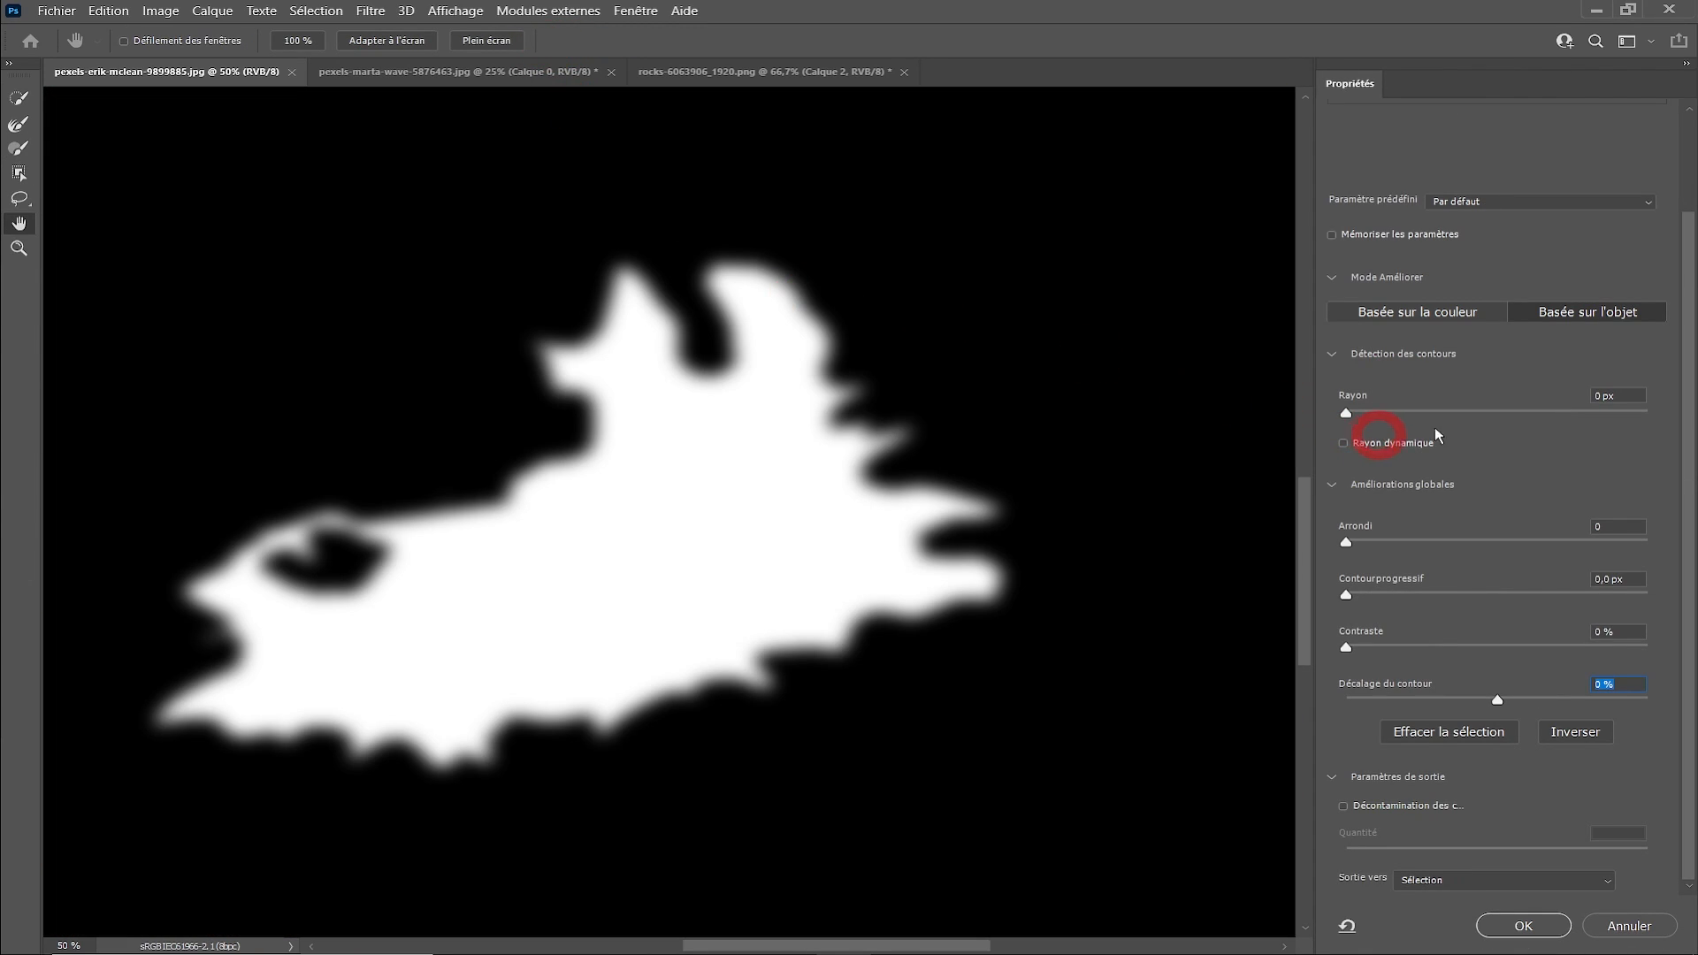
left_click_drag(1346, 413, 1600, 408)
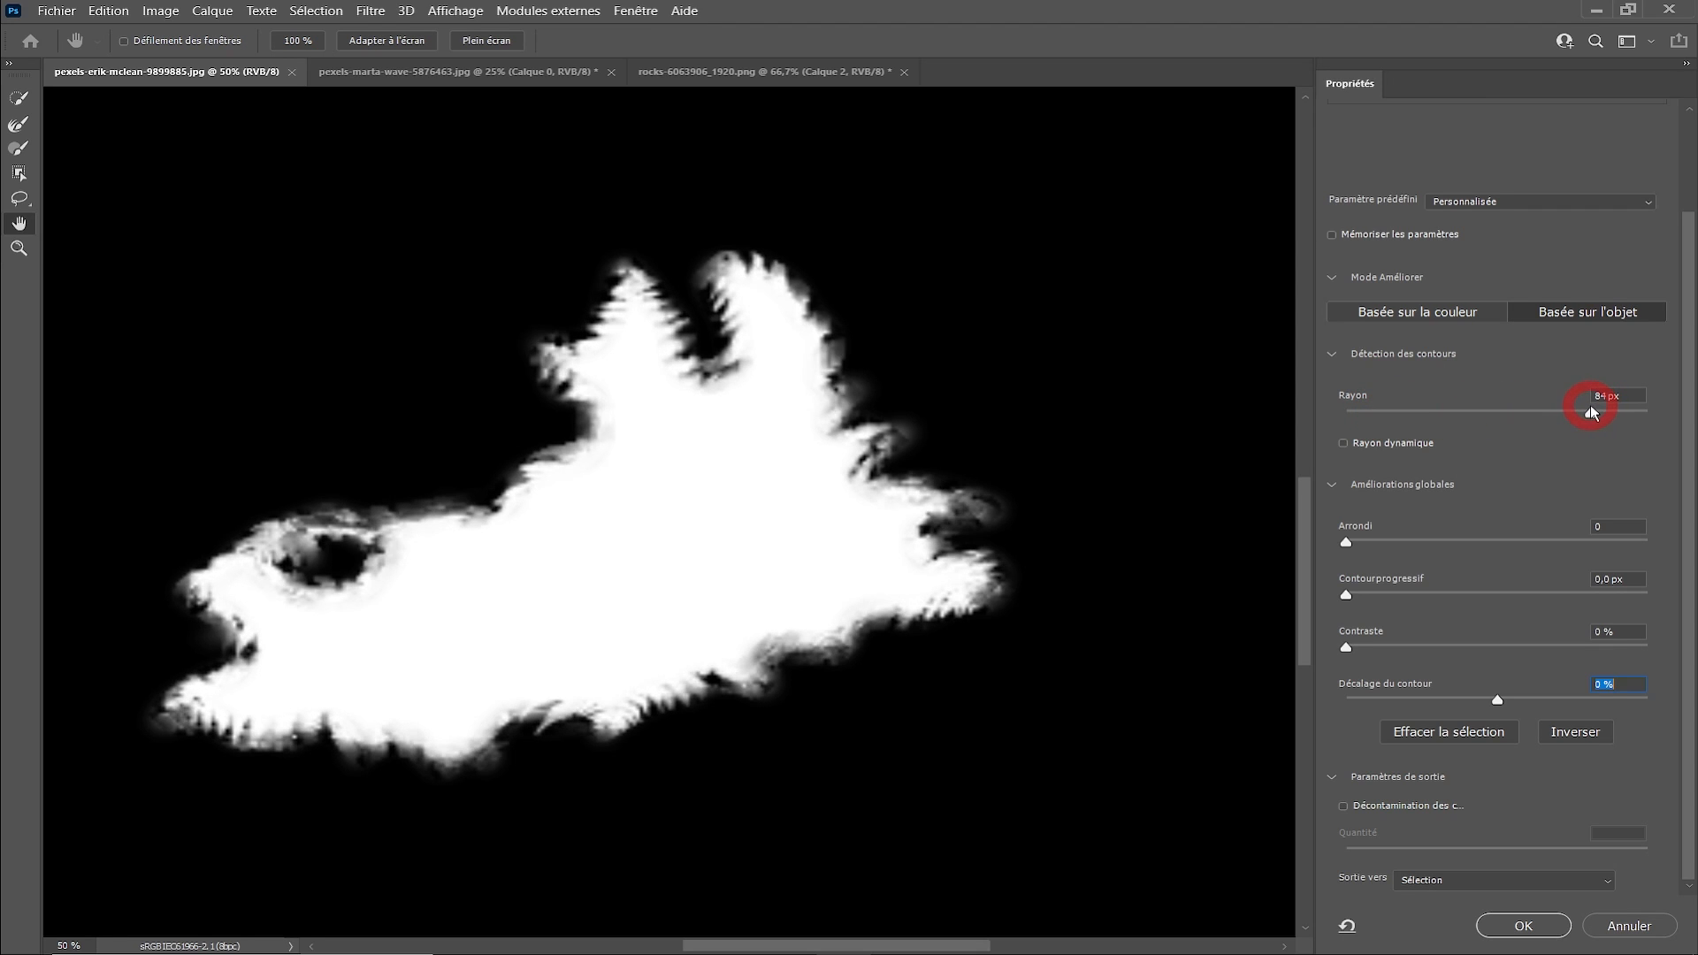
left_click_drag(1346, 647, 1422, 652)
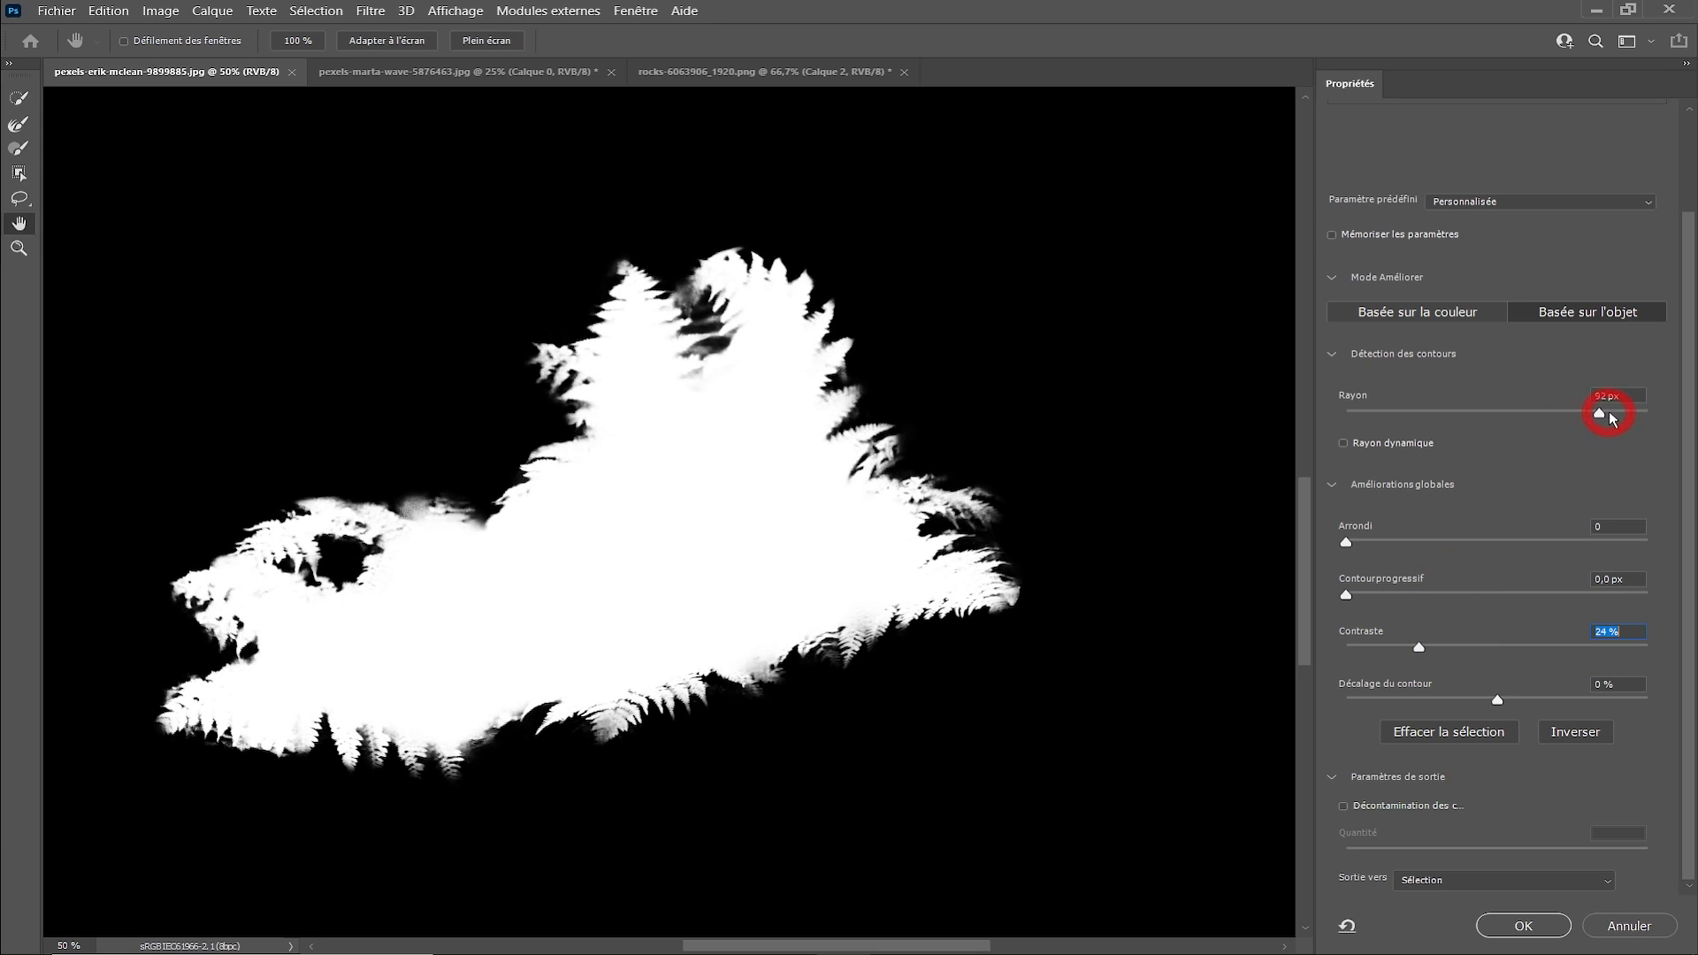
left_click_drag(1611, 419, 1586, 419)
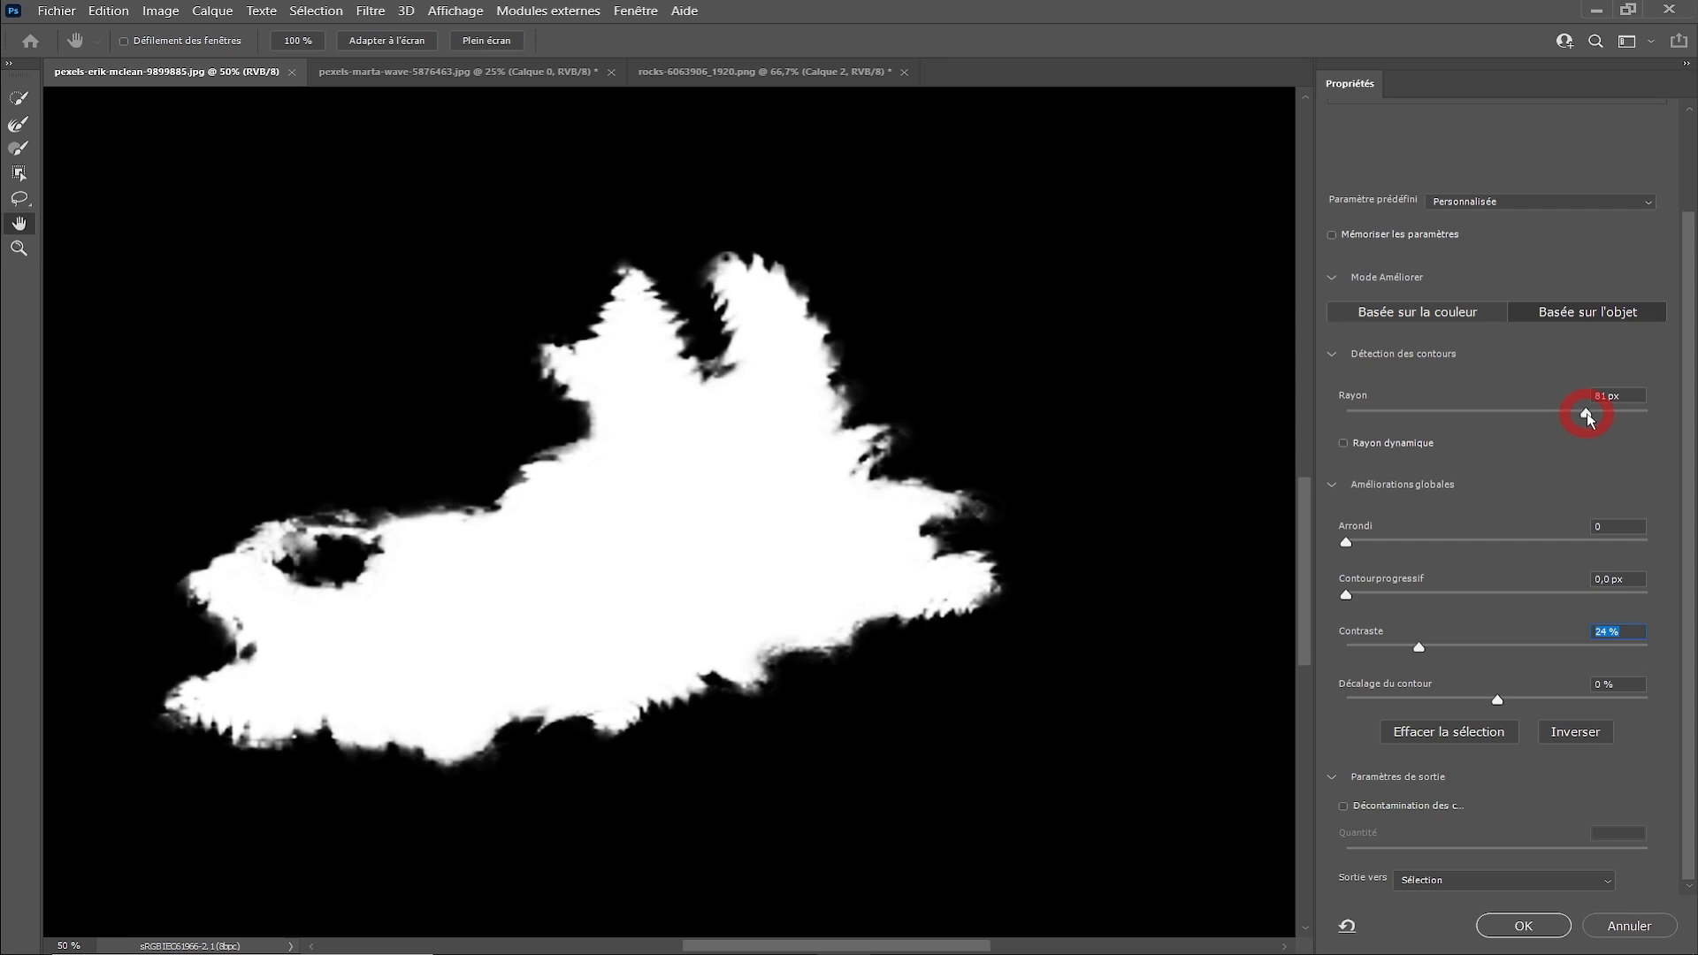
left_click_drag(1593, 419, 1602, 419)
- Leave the edge shift at 0 %, set the contrast to 33 % and output the refinement as a selection
left_click(1493, 711)
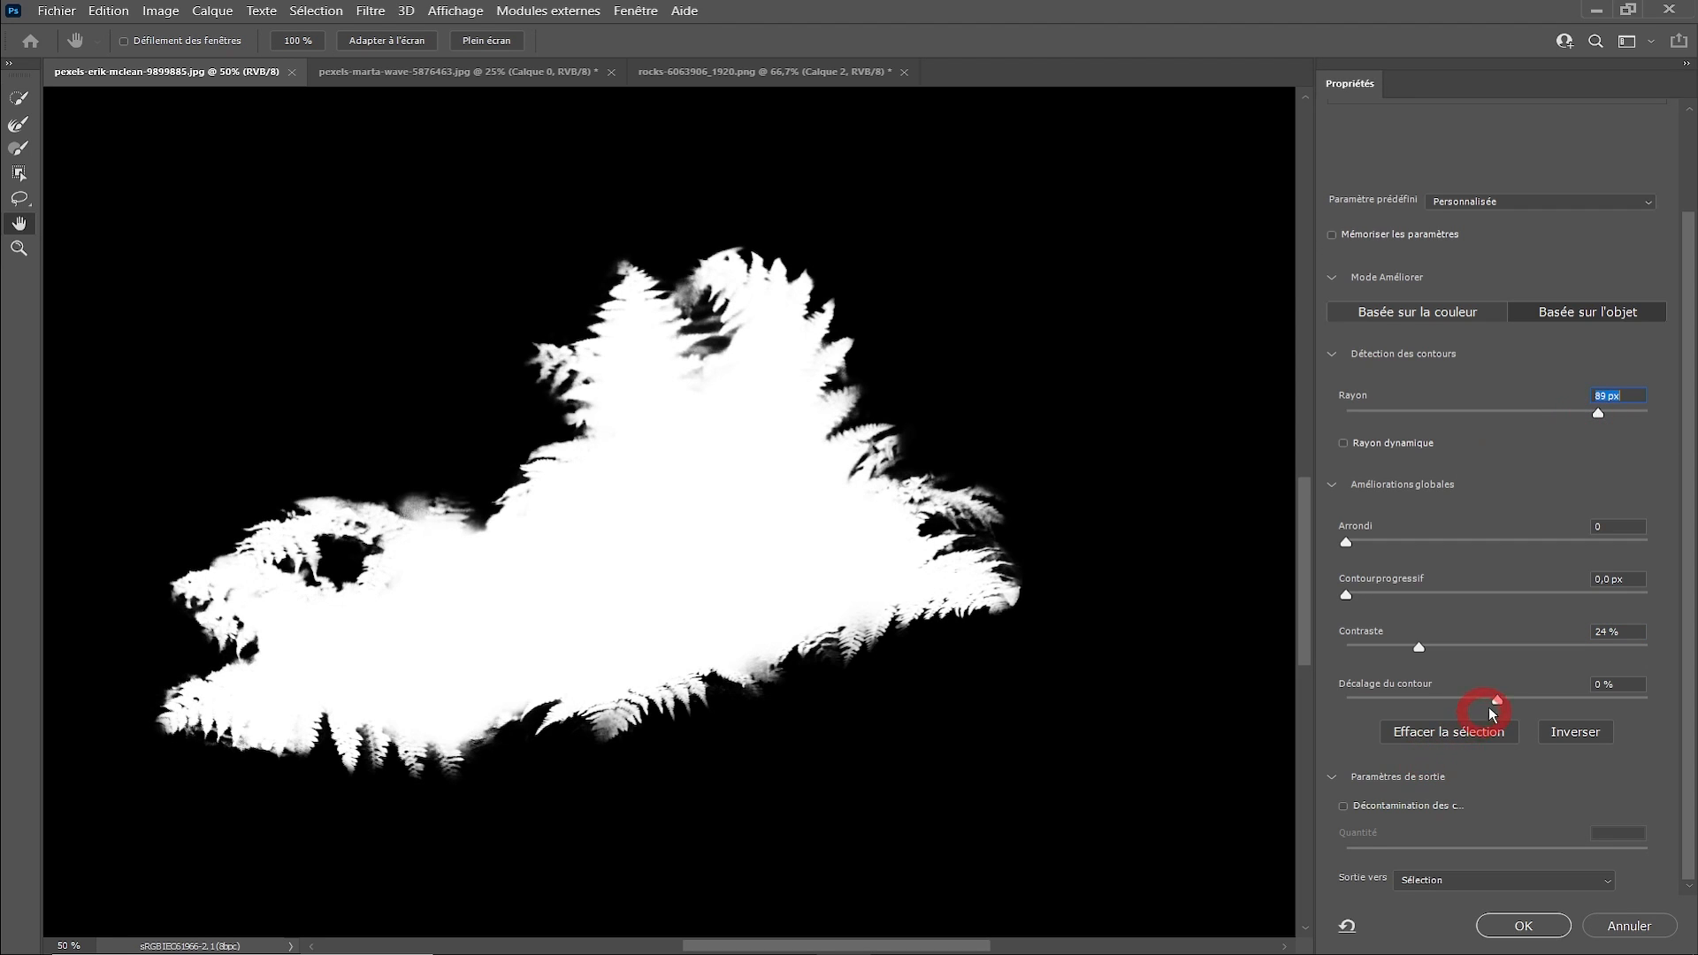
mouse_move(1503, 703)
left_mouse_down()
mouse_move(1567, 703)
mouse_move(1426, 705)
mouse_move(1497, 703)
left_mouse_up()
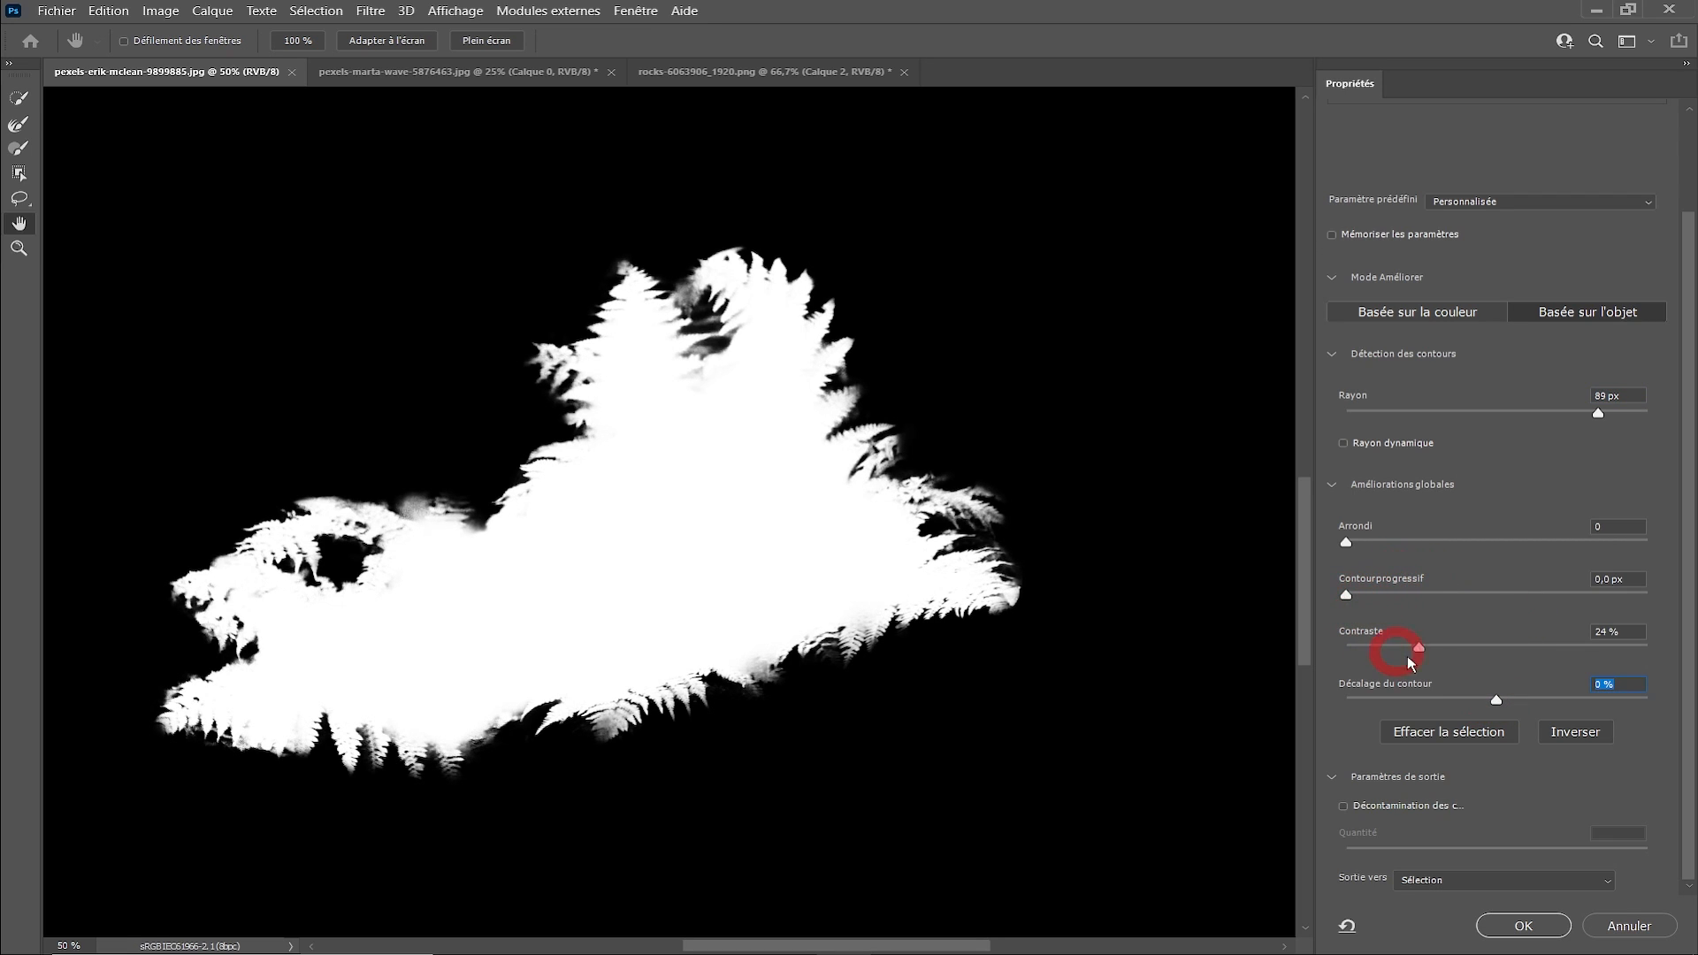
left_click_drag(1419, 648, 1461, 648)
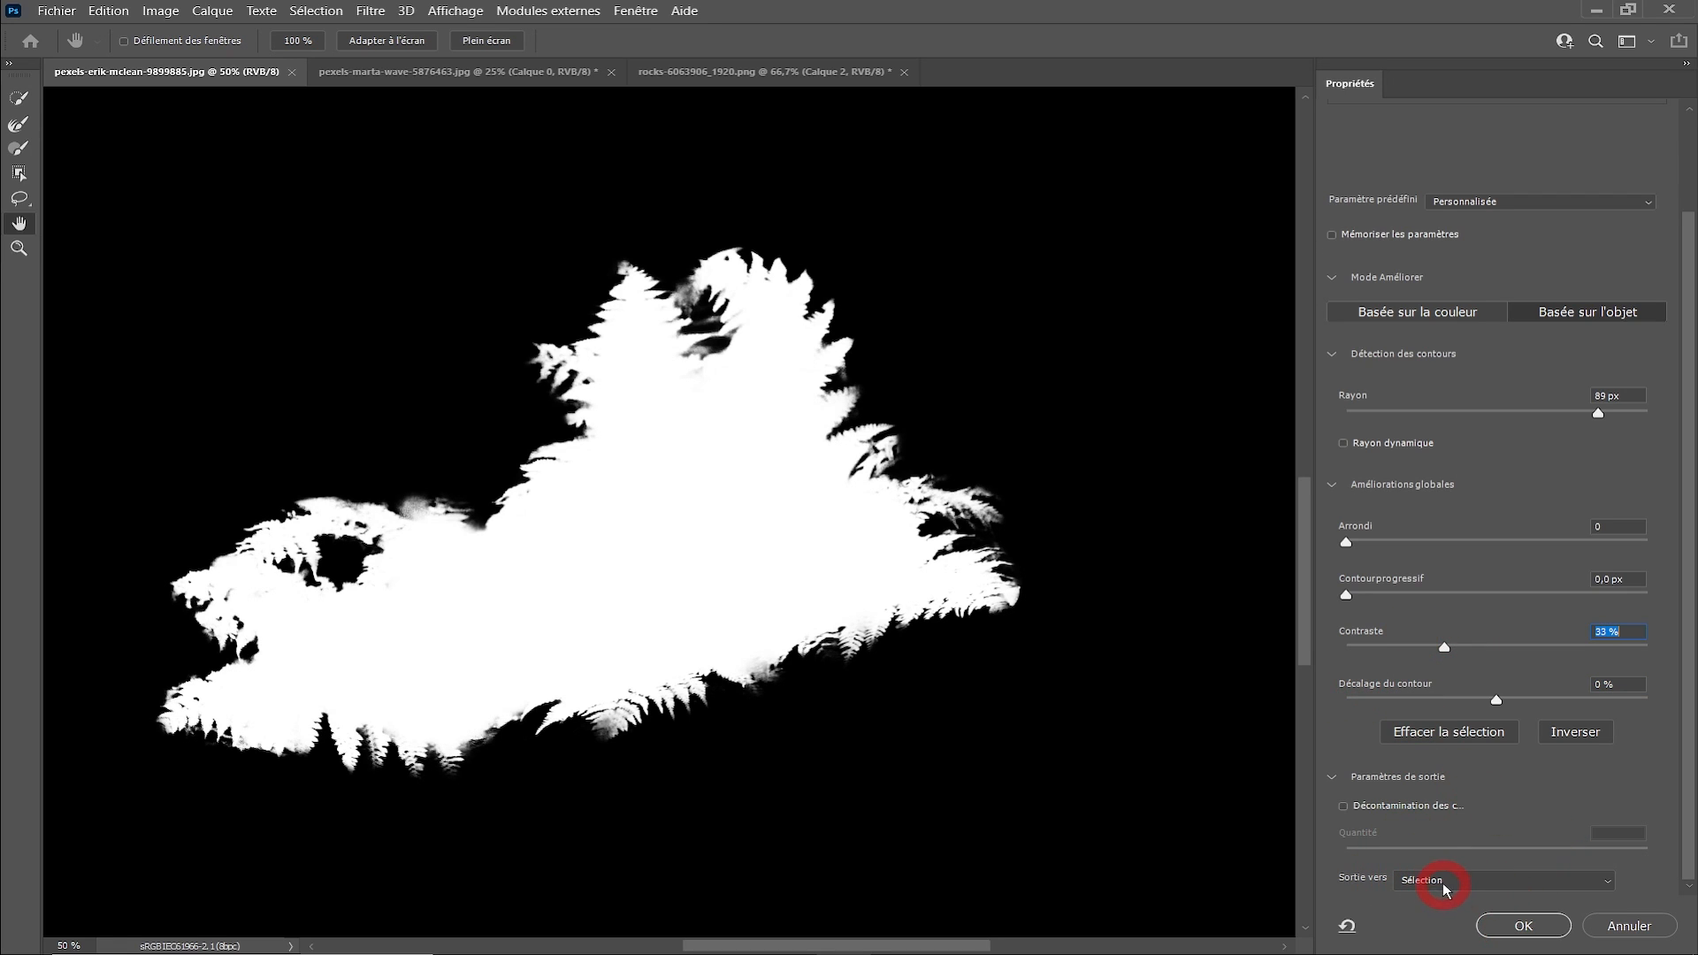
left_click(1523, 925)
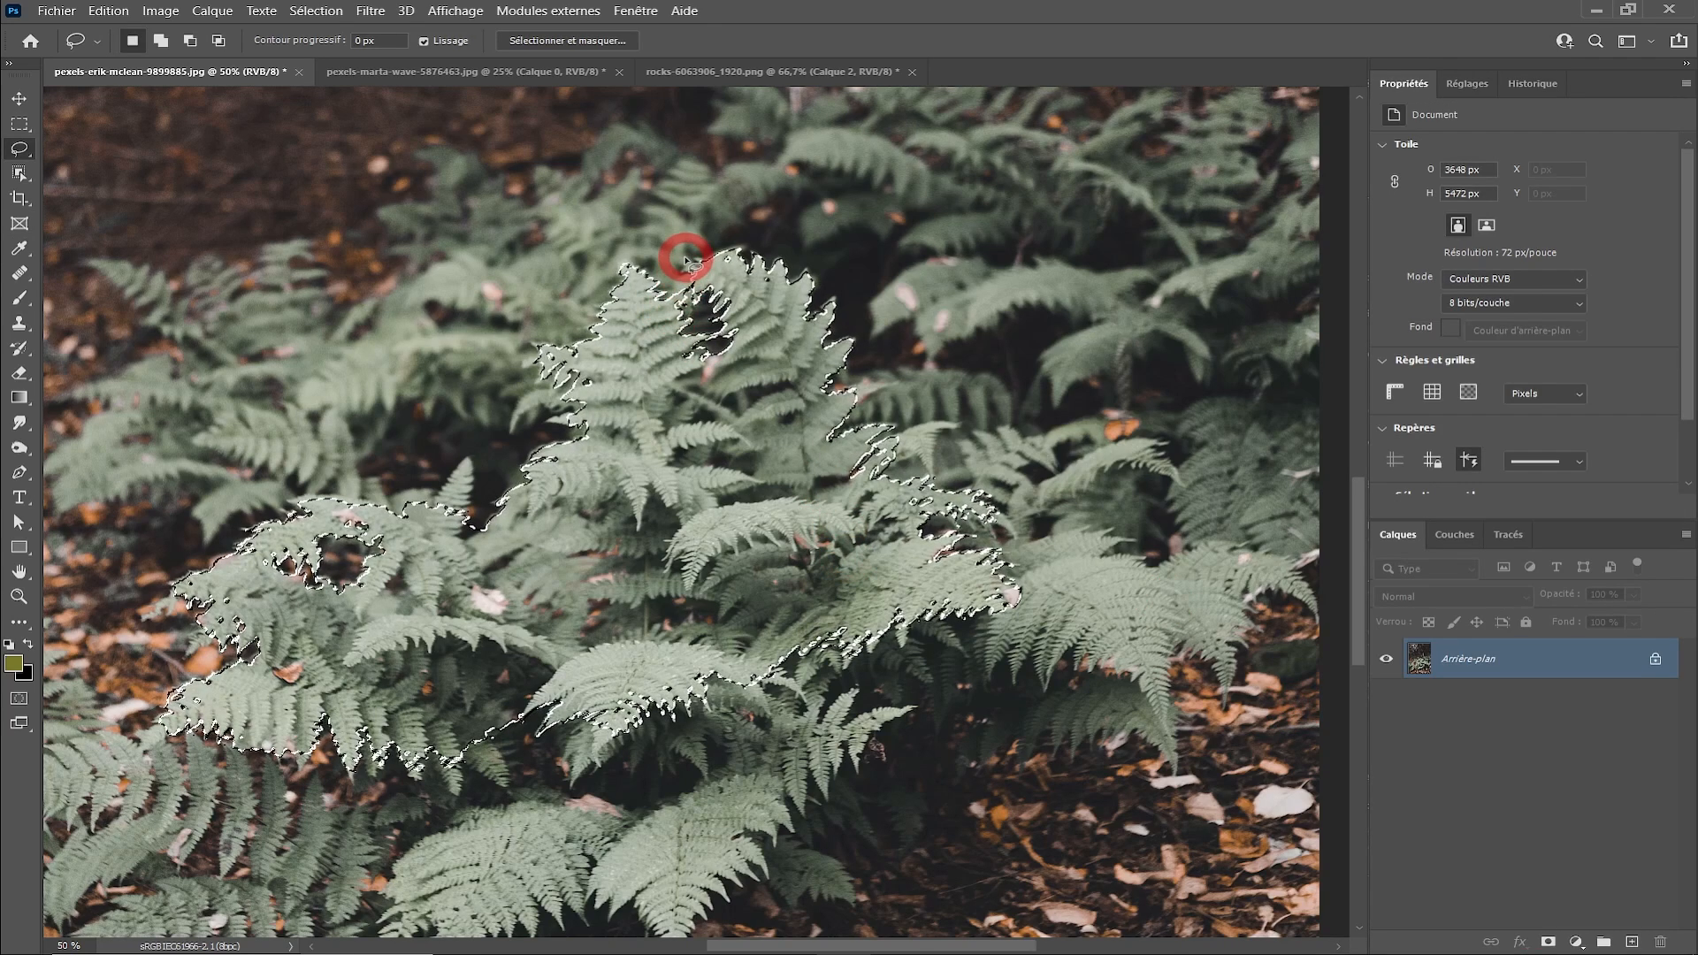
- Refine the fern selection again in Select and Mask with a radius of 62 px and a contrast of 37 %
left_click(566, 41)
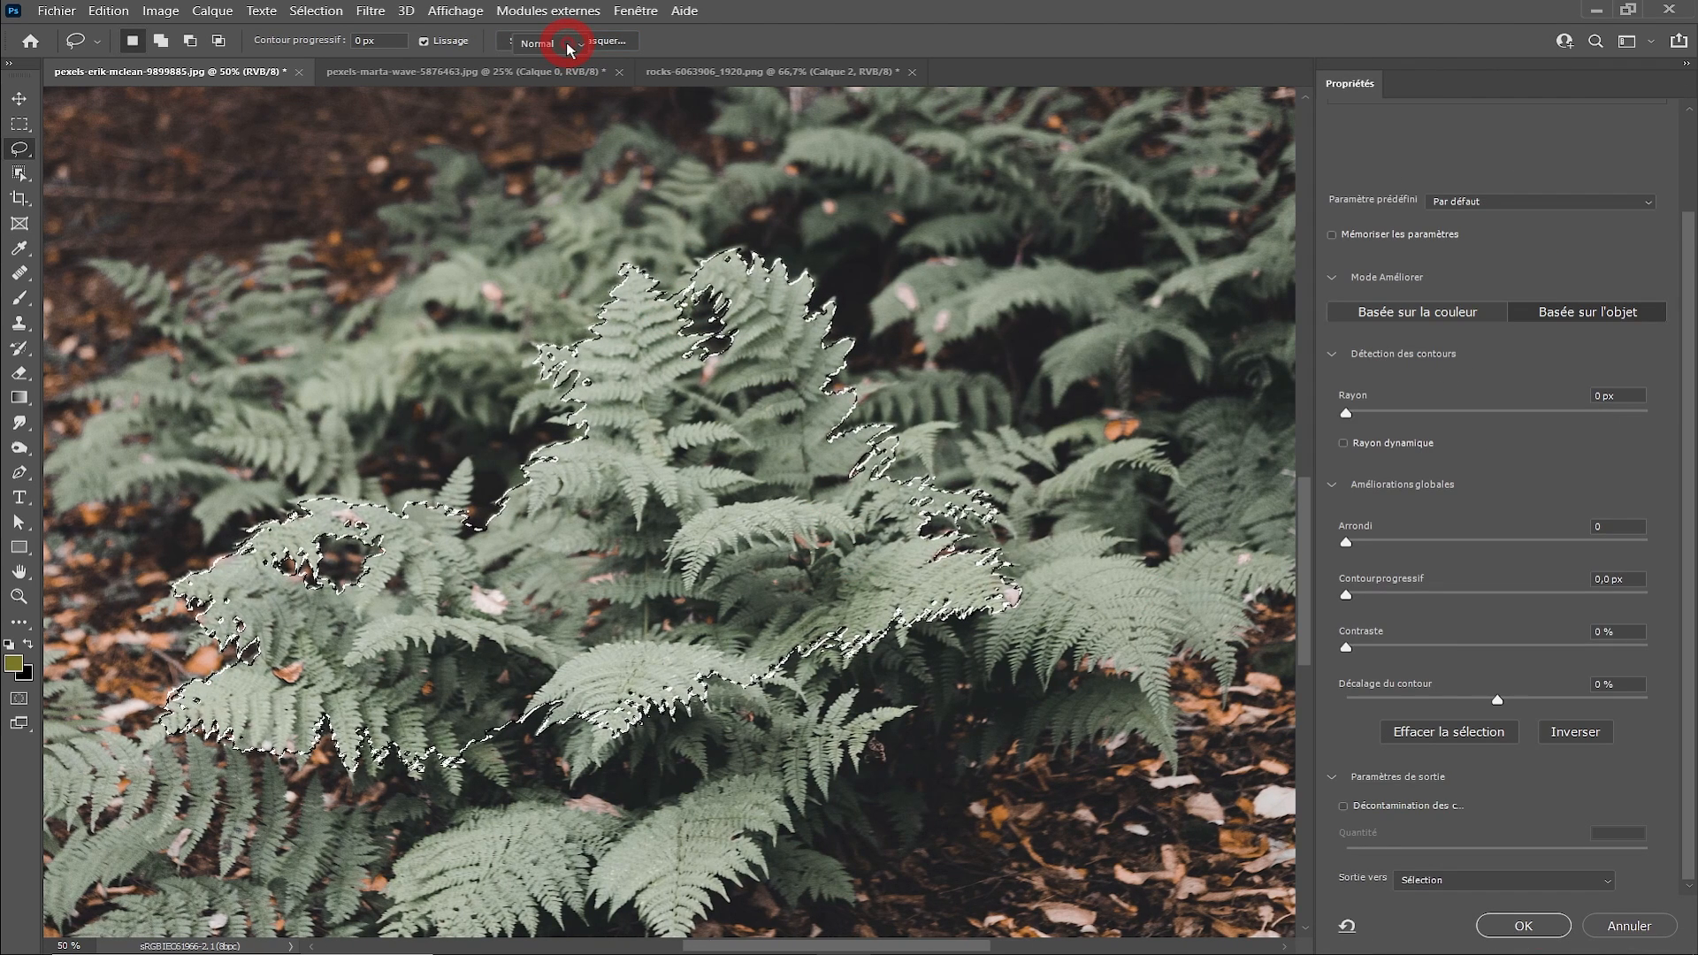
left_click_drag(1346, 412, 1554, 414)
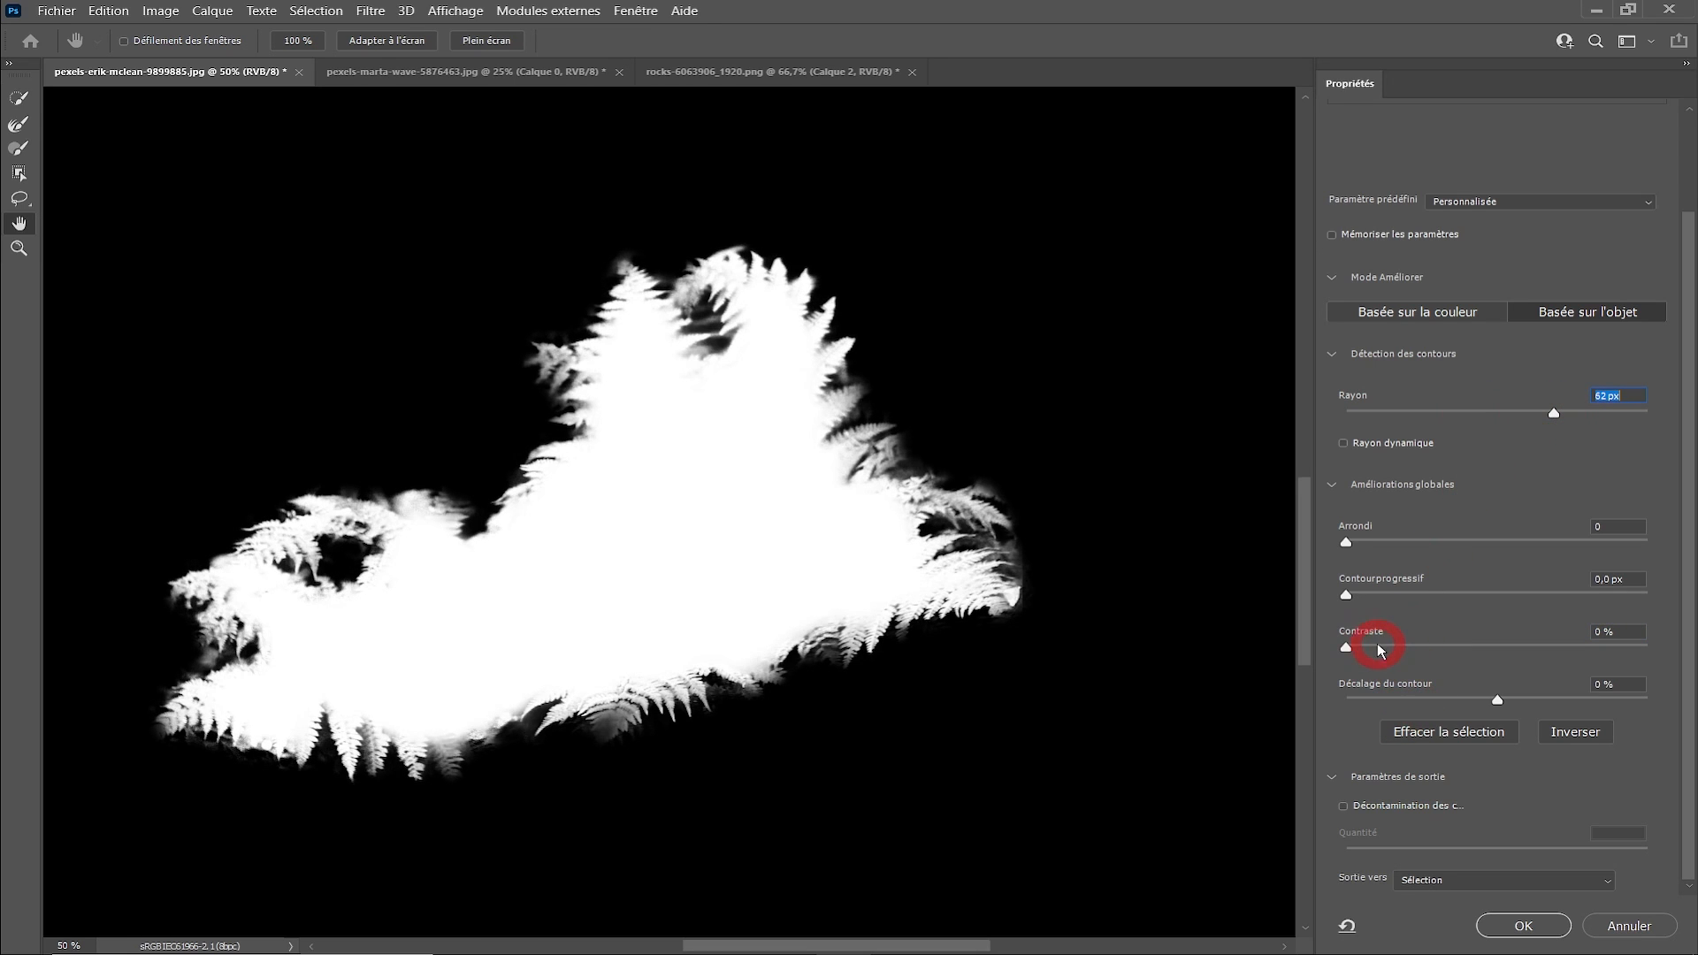
left_click_drag(1370, 652, 1460, 651)
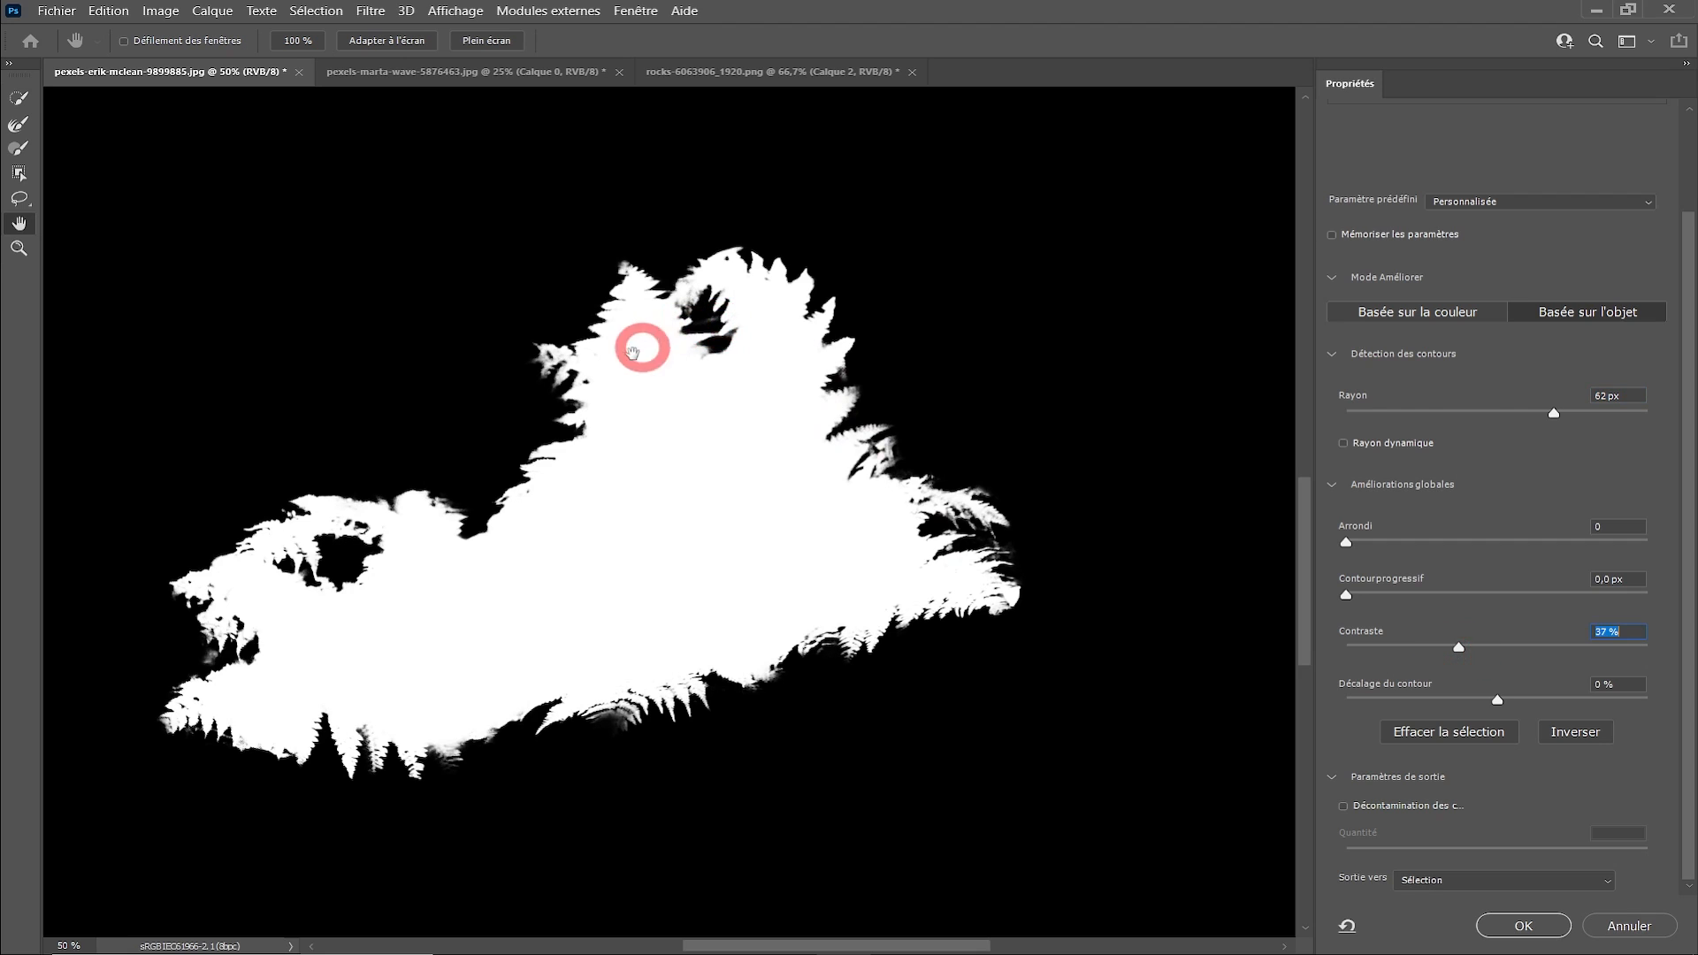
left_click(1520, 928)
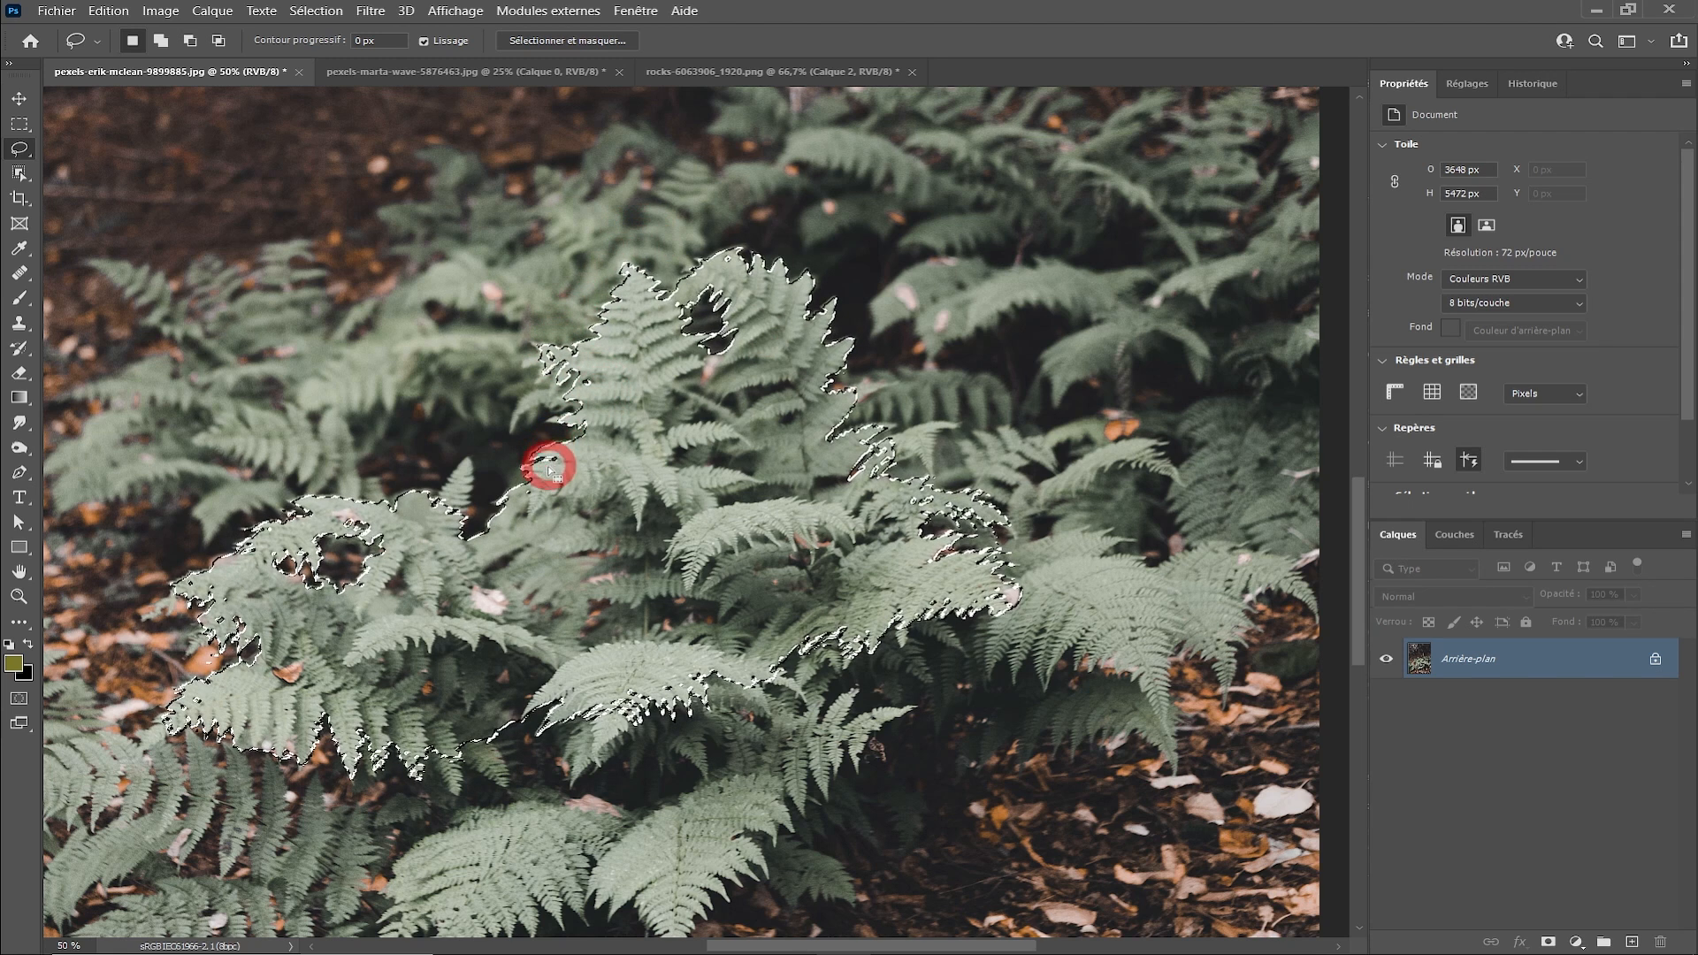
- Contract the refined fern selection inward from the frond edges
left_click(329, 10)
mouse_move(357, 295)
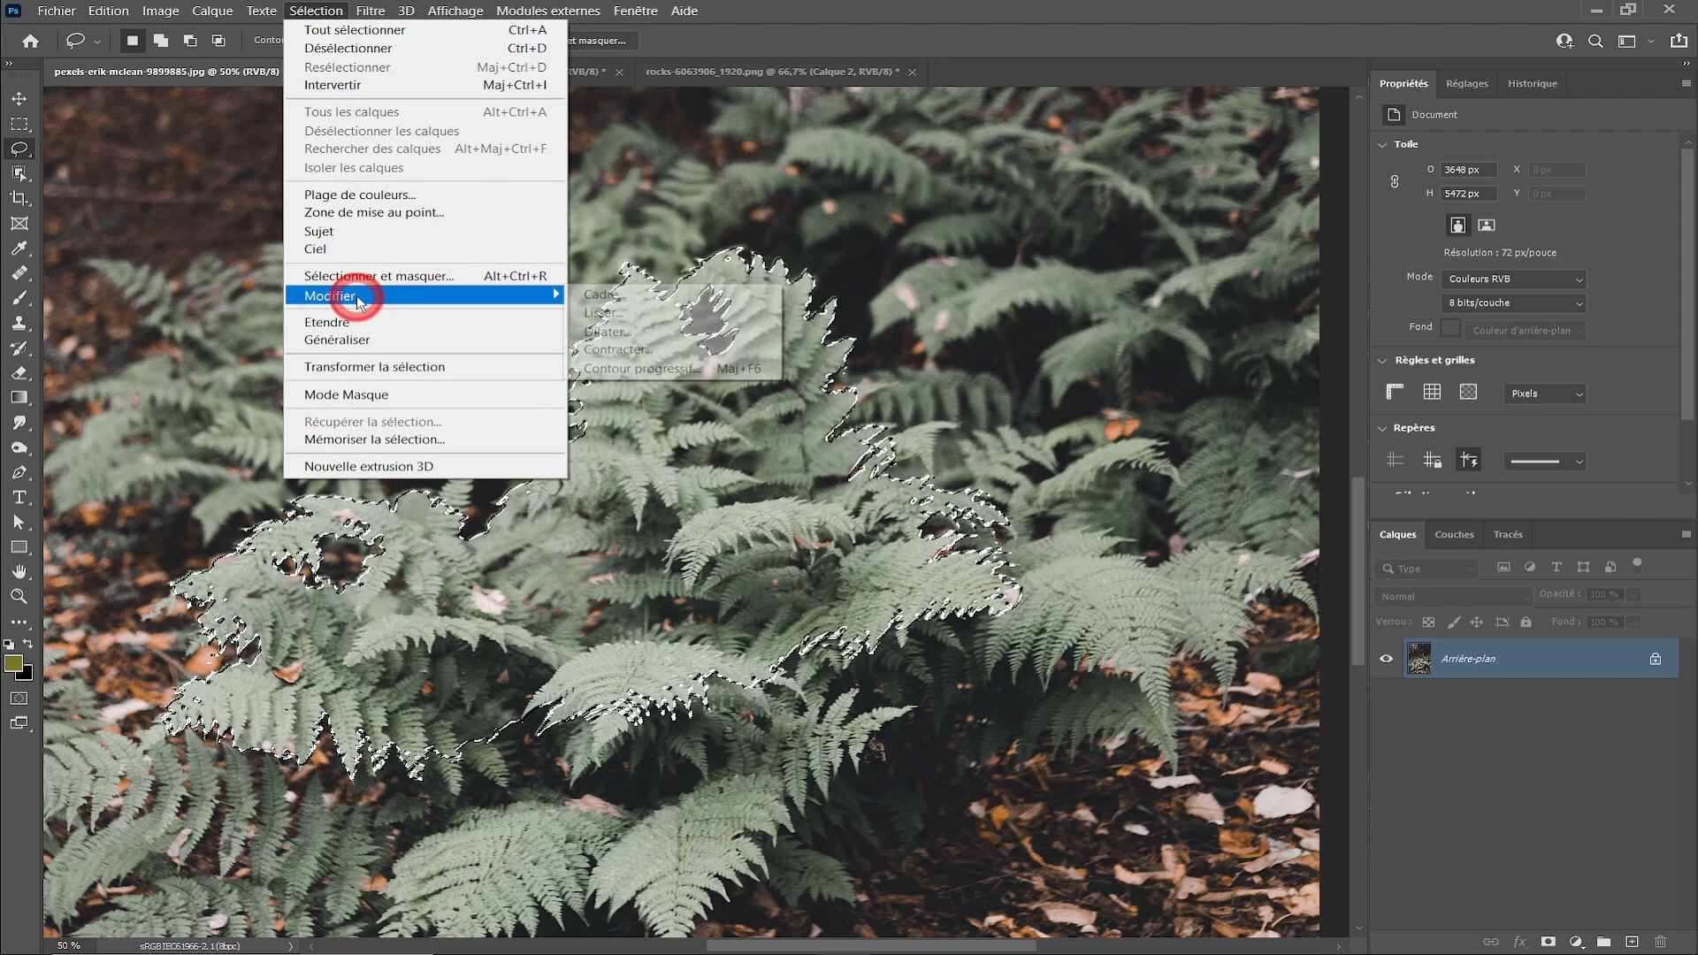
left_click(609, 350)
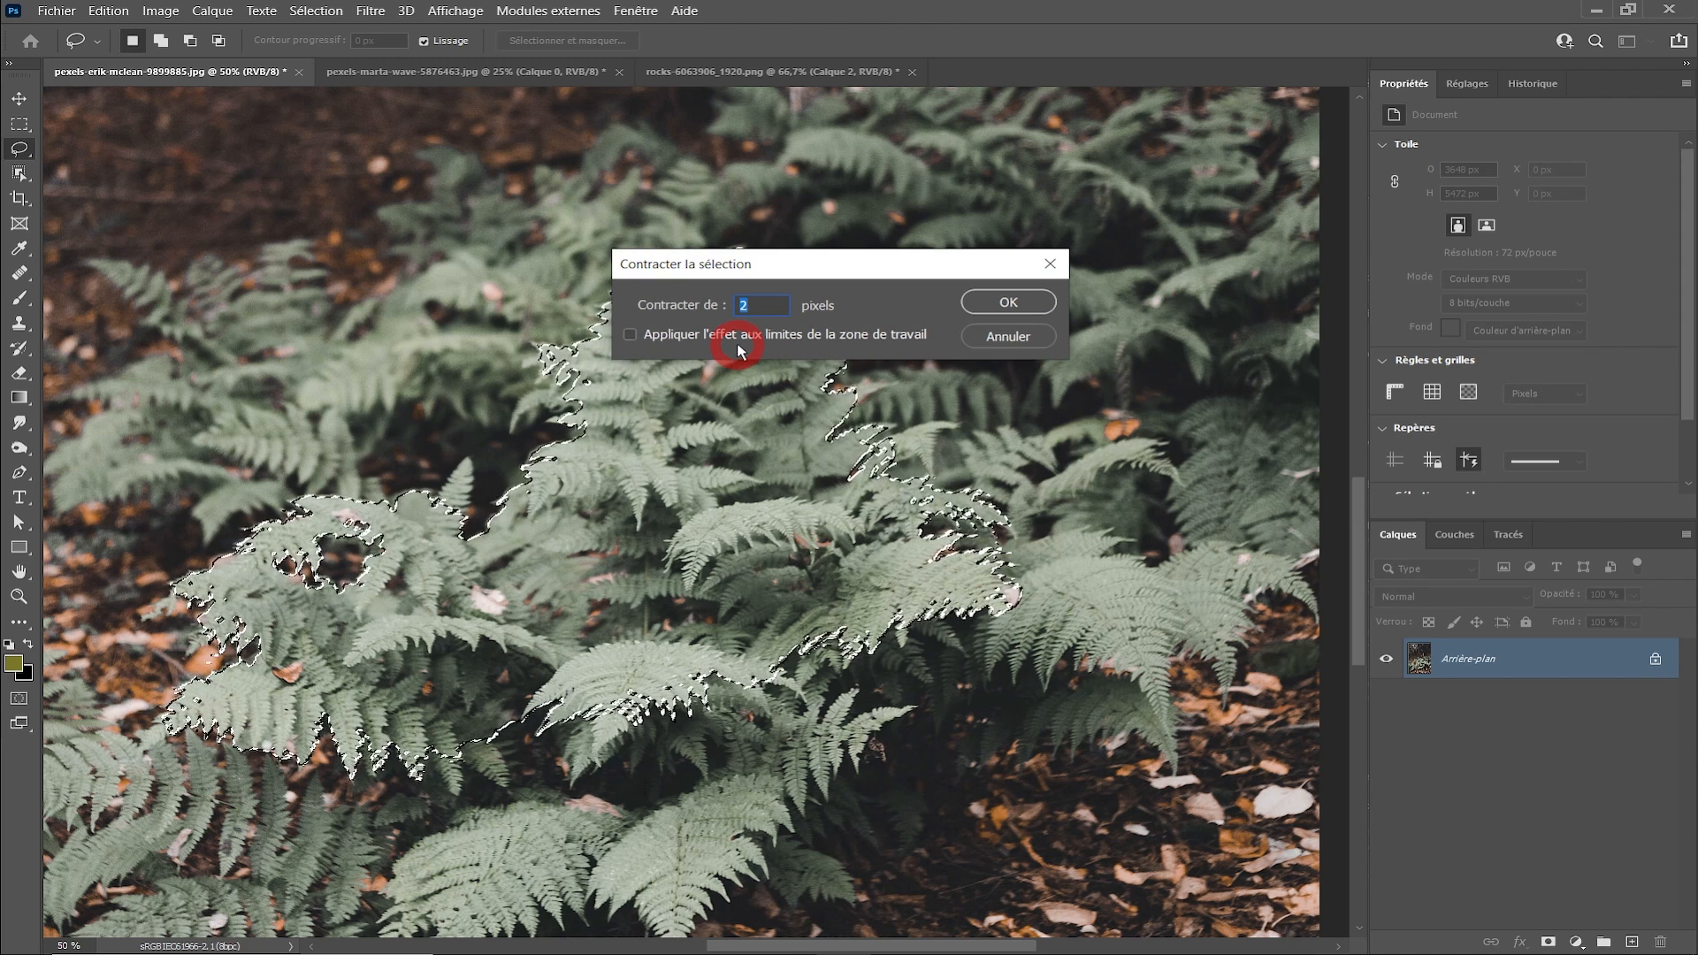
type("40")
left_click(1015, 302)
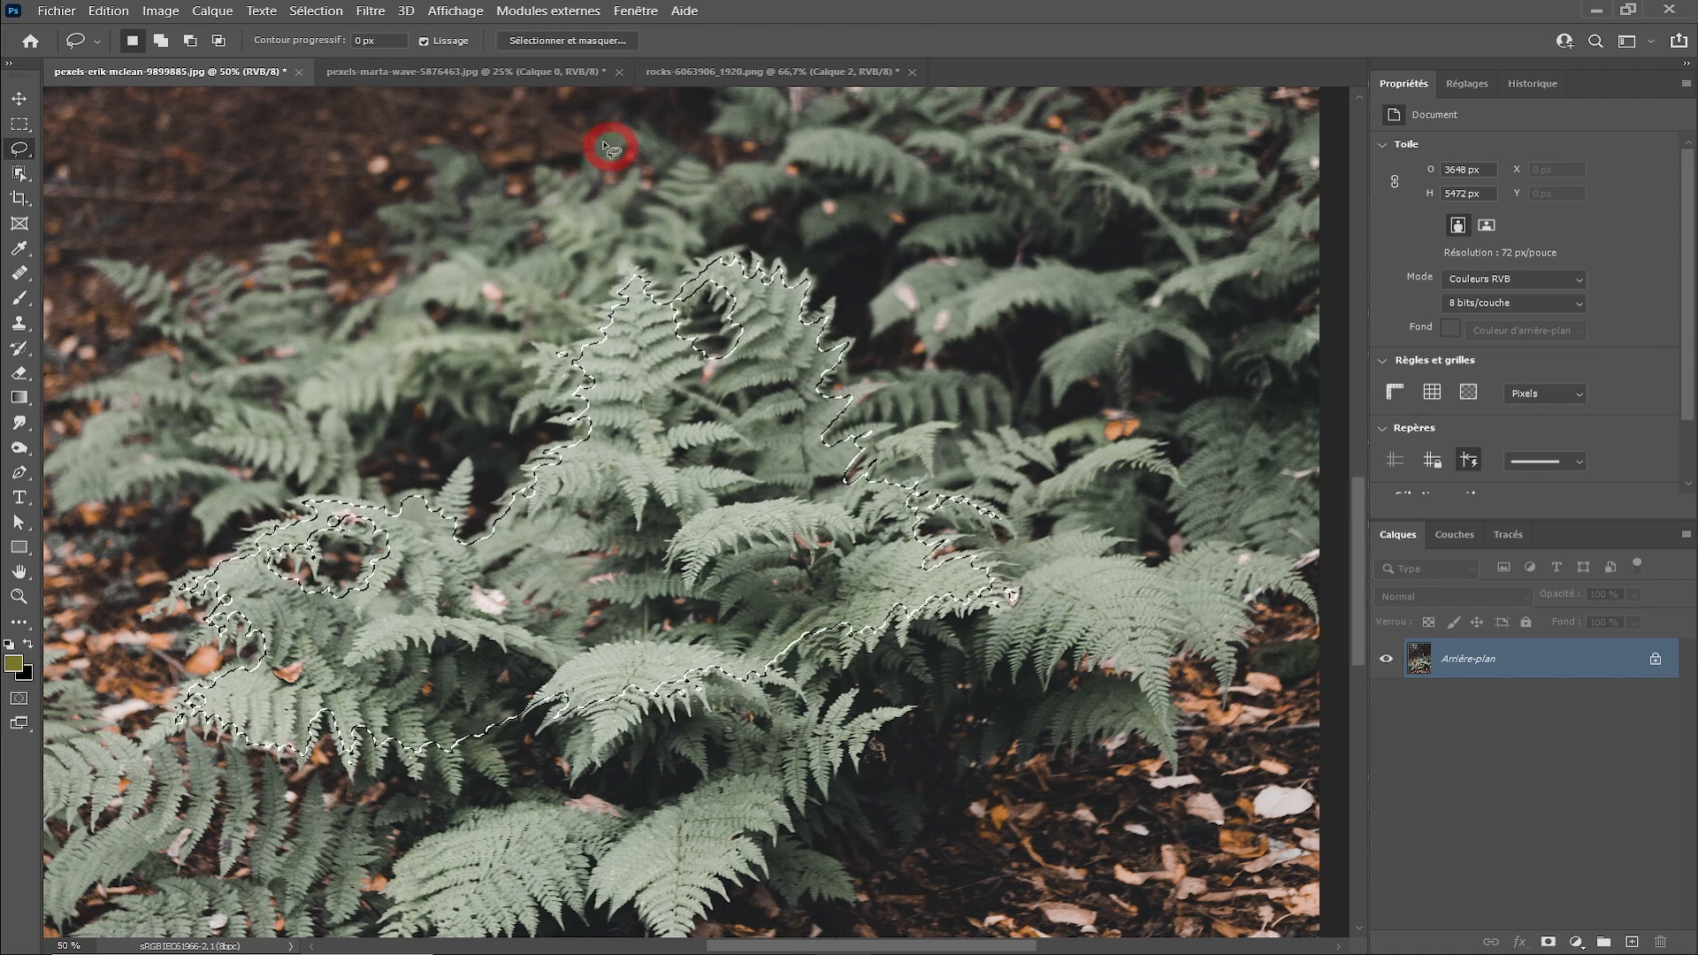
- Refine the contracted selection in Select and Mask with radius 87 px and contrast 34 %, and output it to a layer mask
left_click(518, 45)
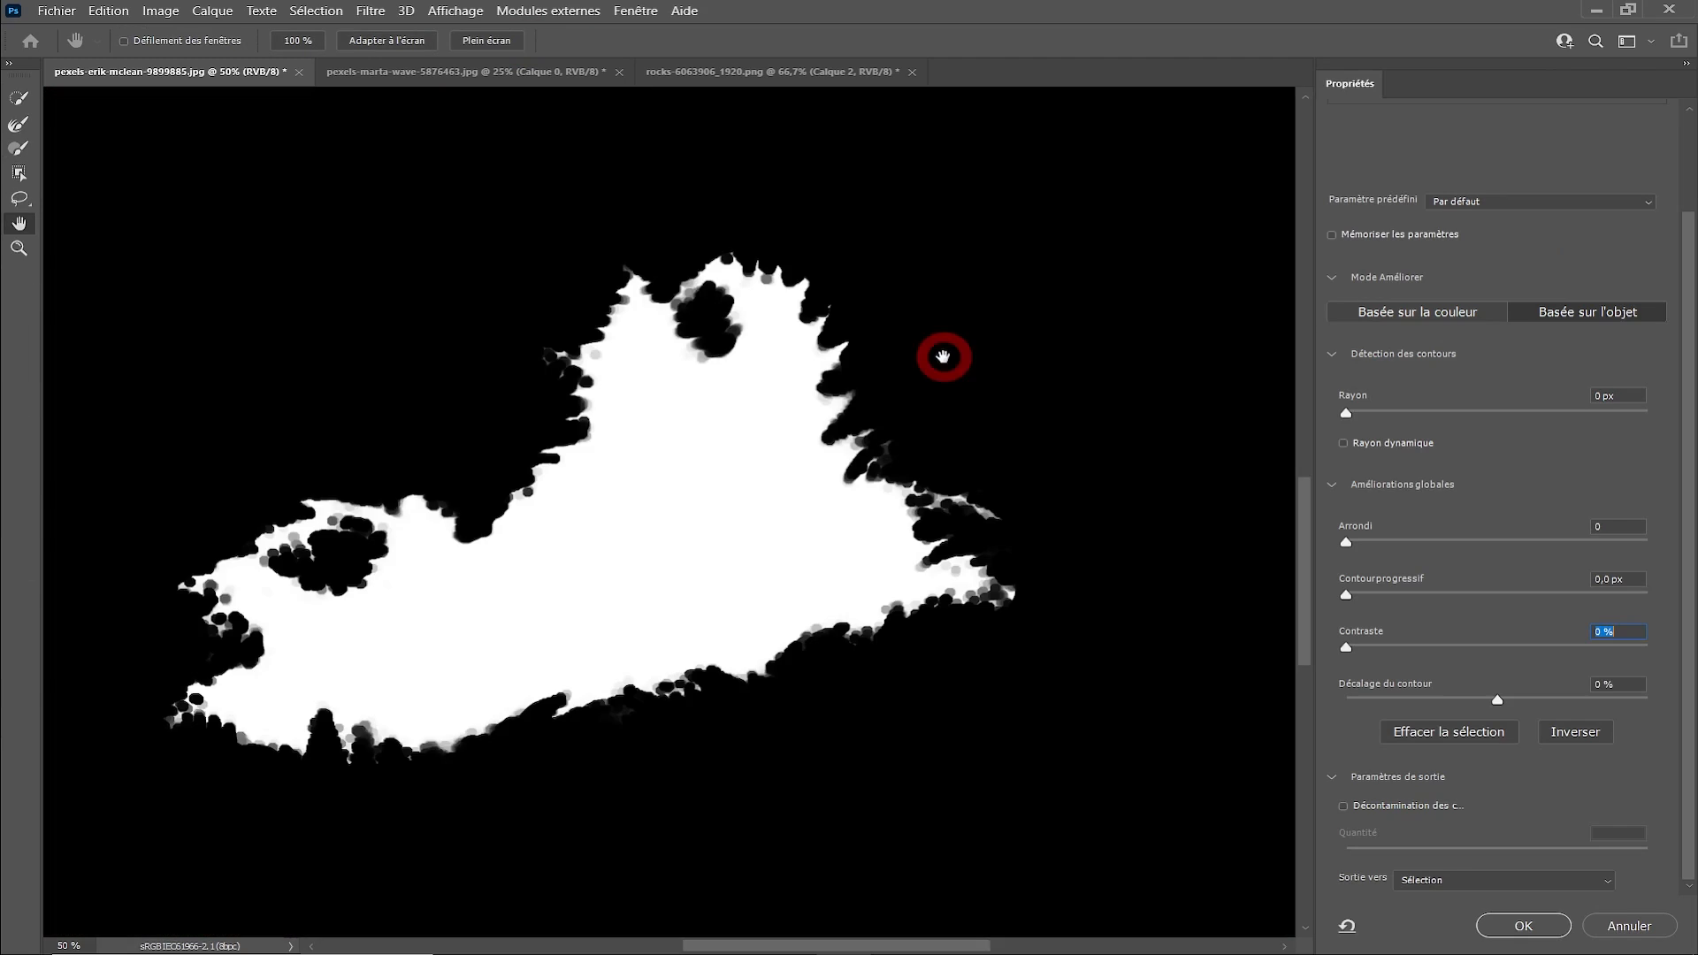
left_click_drag(1374, 413, 1597, 412)
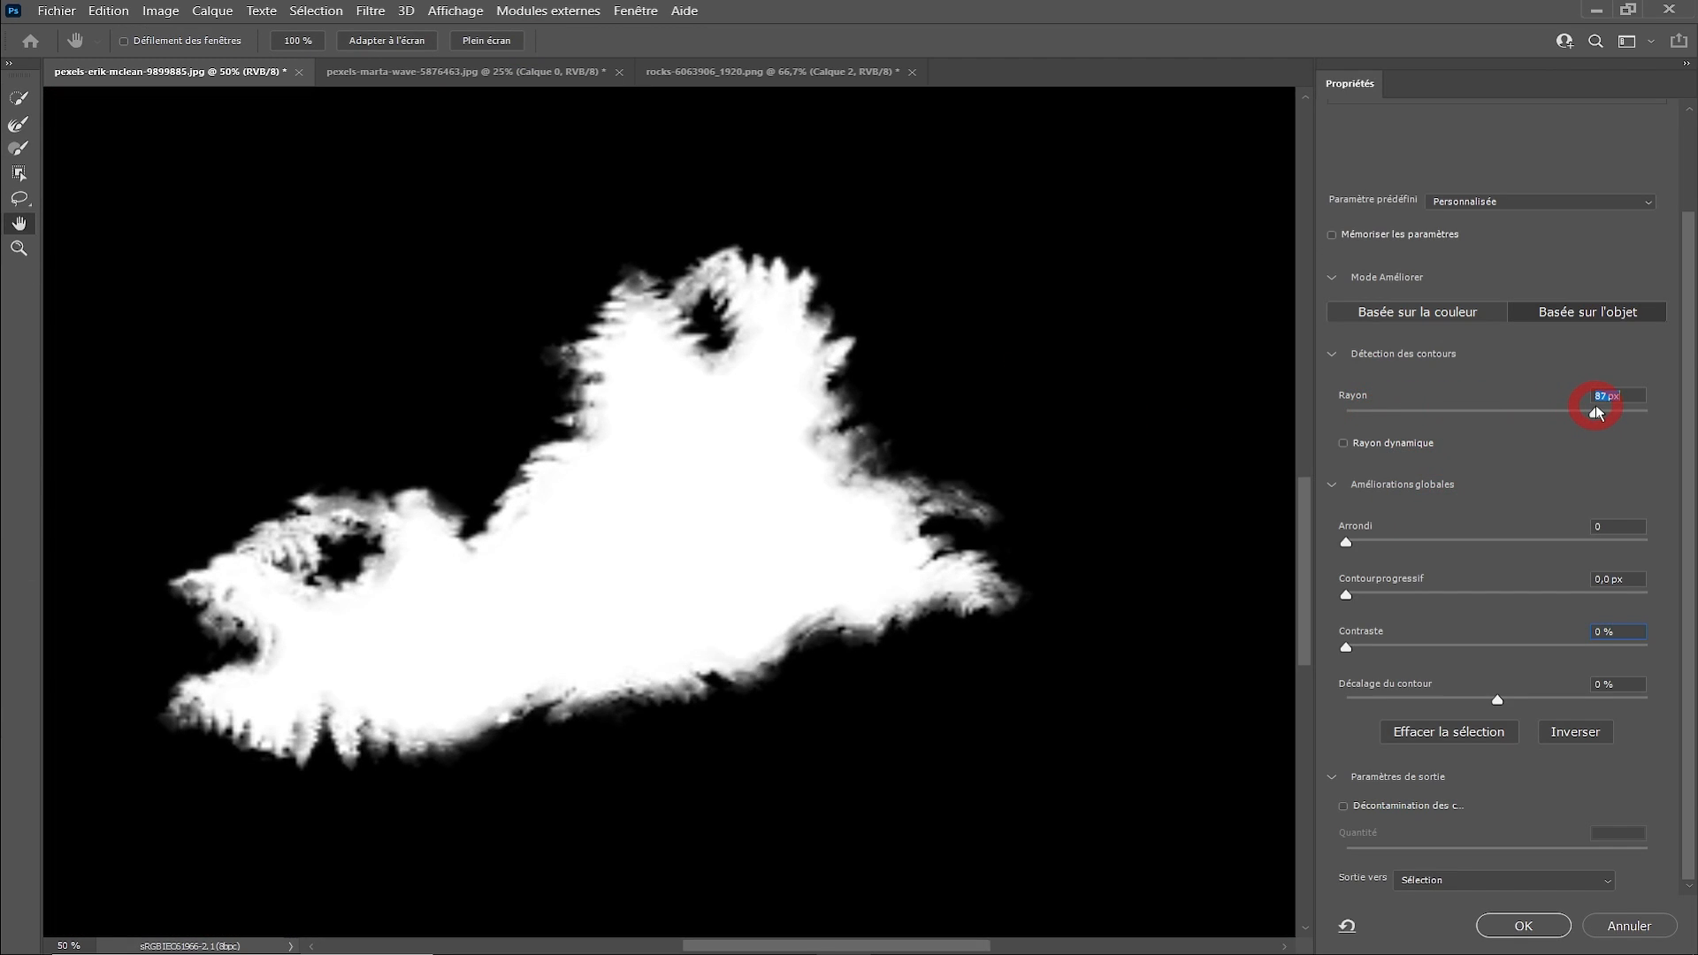
left_click_drag(1346, 647, 1443, 661)
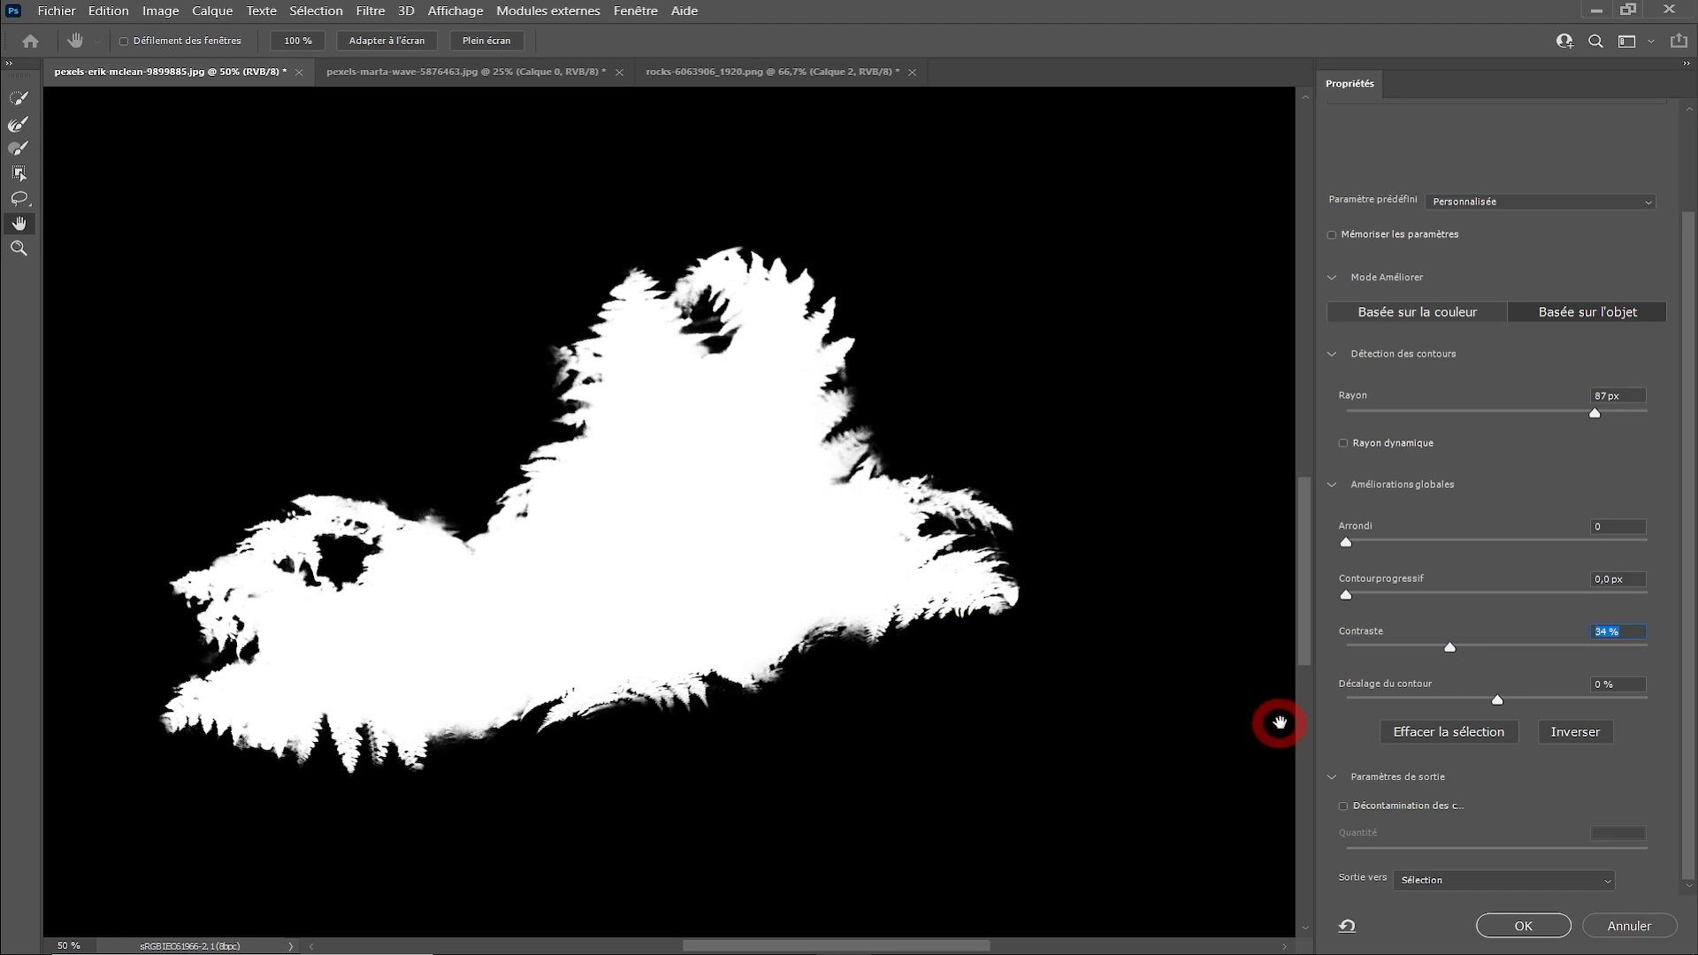
left_click(1475, 883)
left_click(1468, 863)
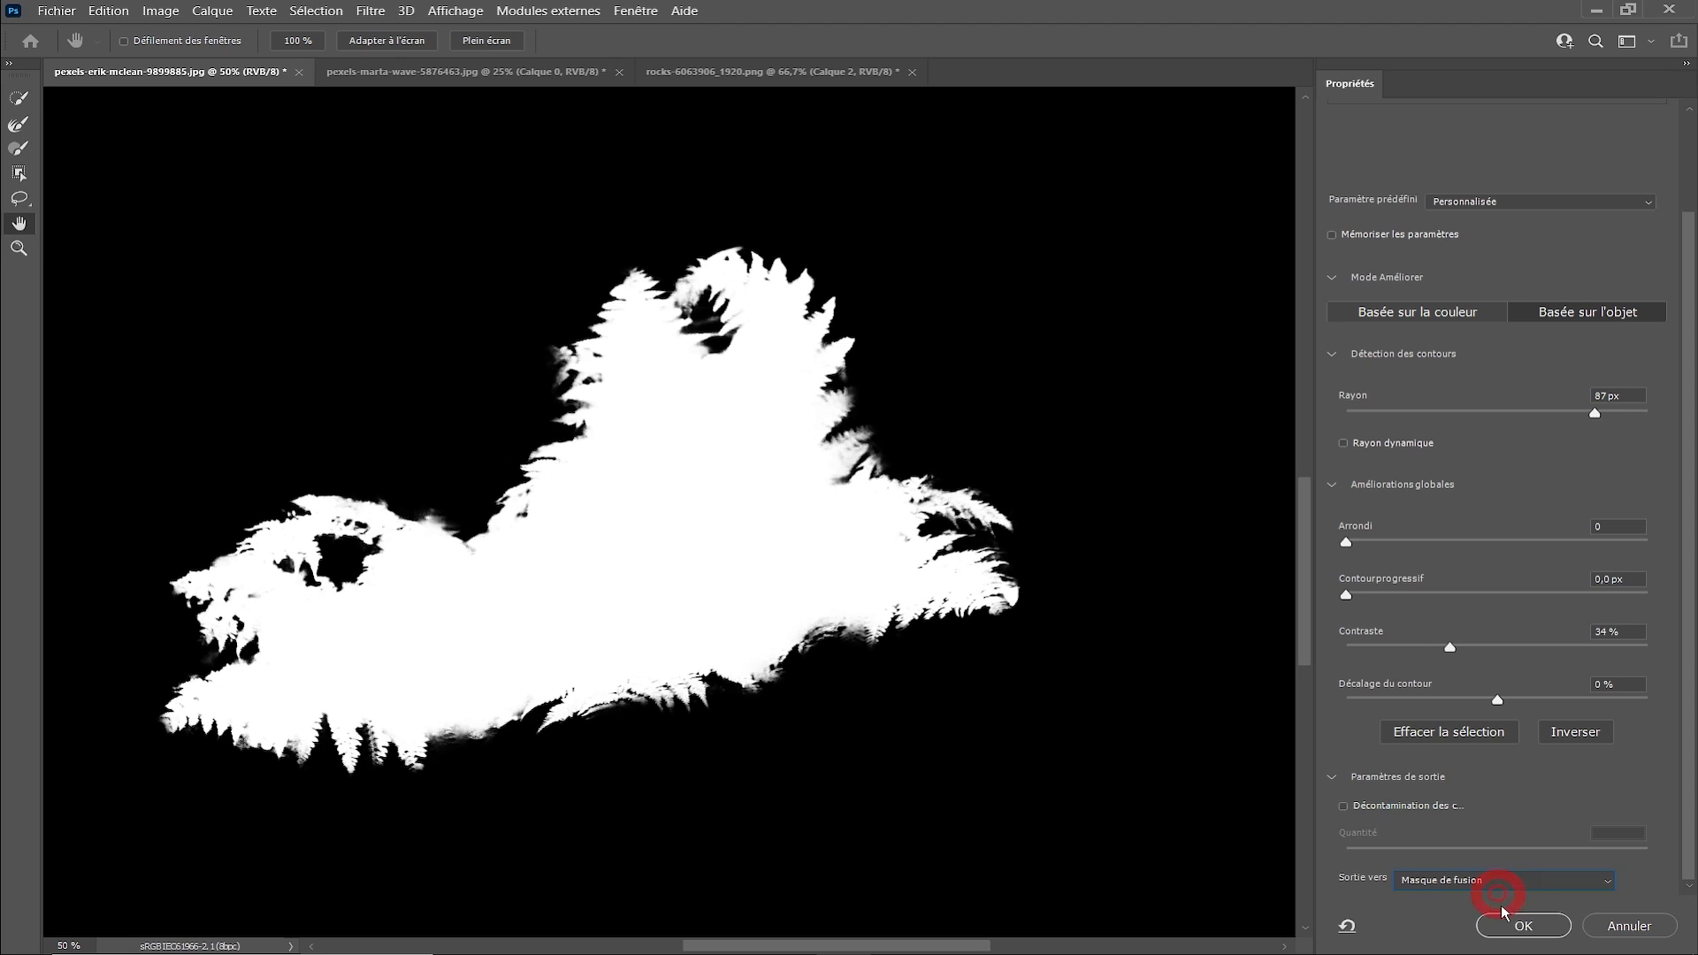
left_click(1513, 925)
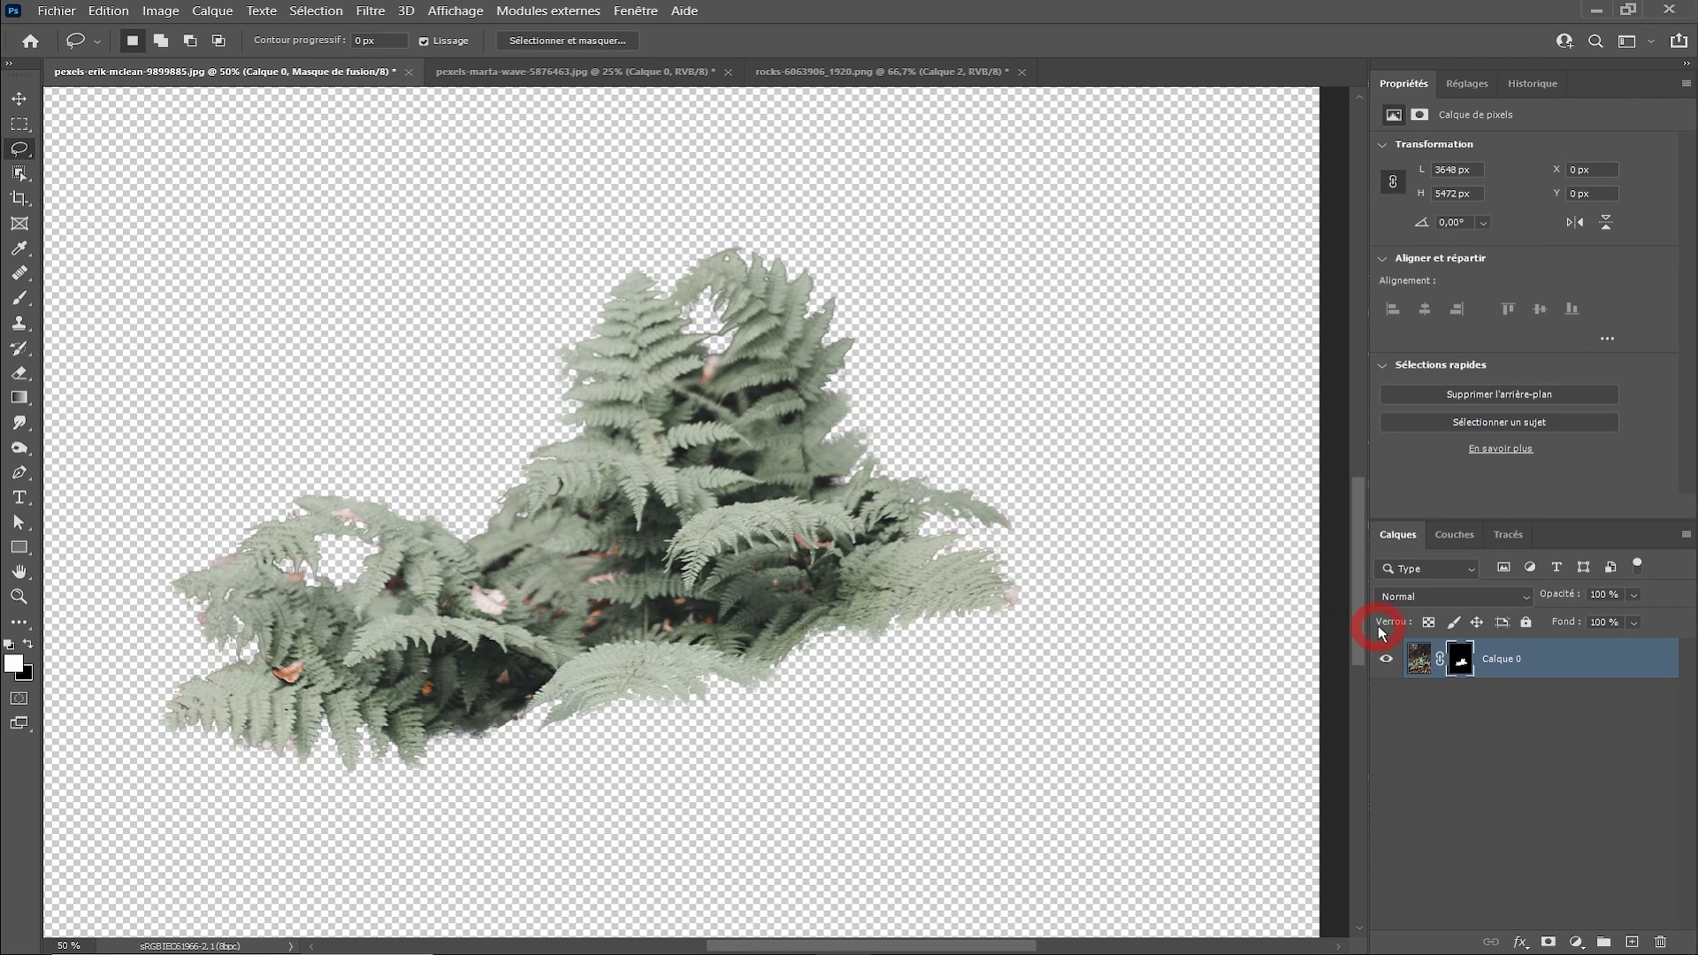
- Move the masked fern layer into the rocks document and shift it up and left over the landscape
left_click(20, 98)
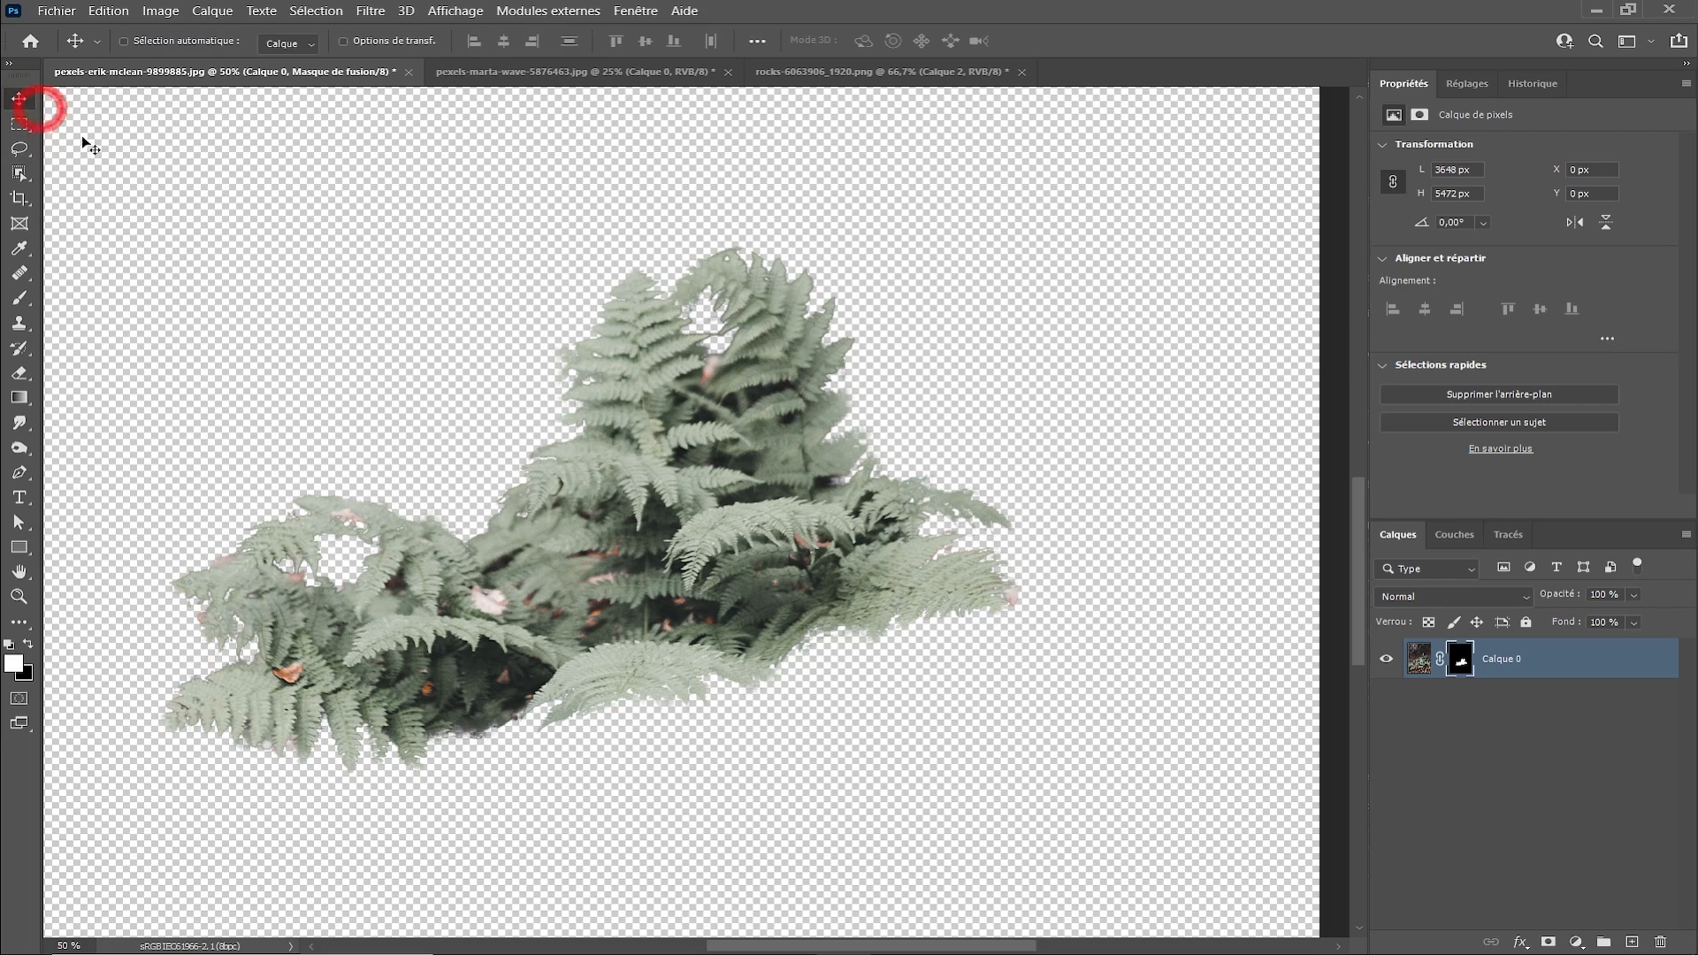
left_click_drag(718, 460, 701, 648)
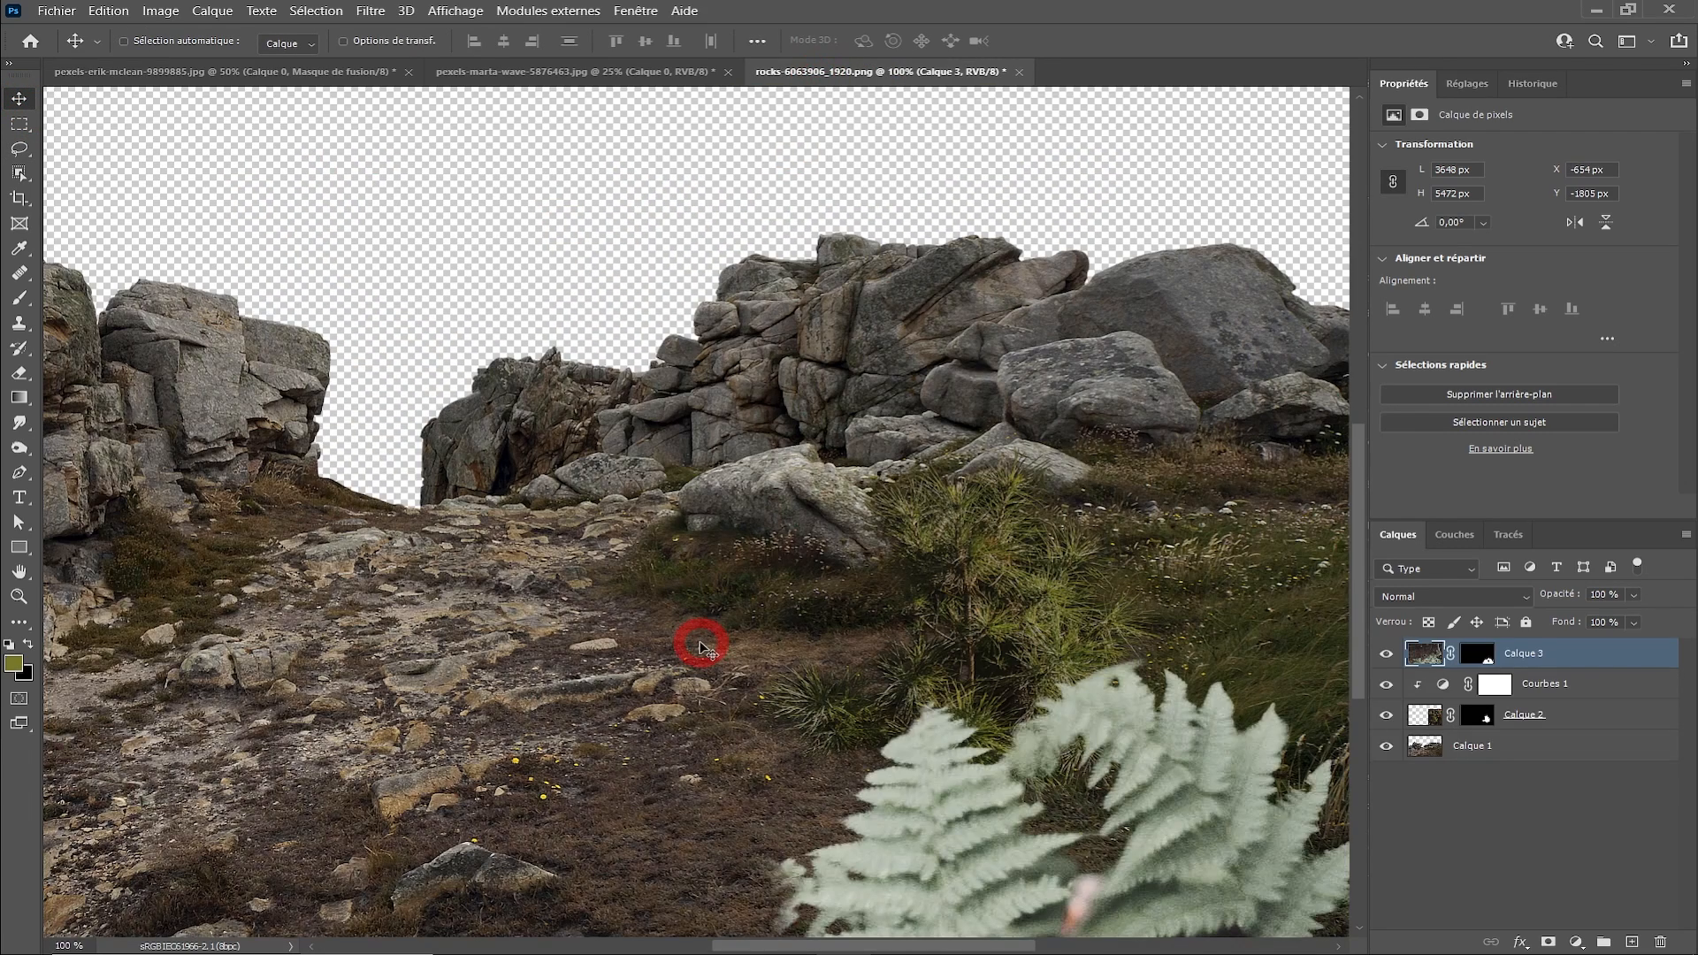
left_click_drag(973, 875, 778, 556)
key("ctrl+minus")
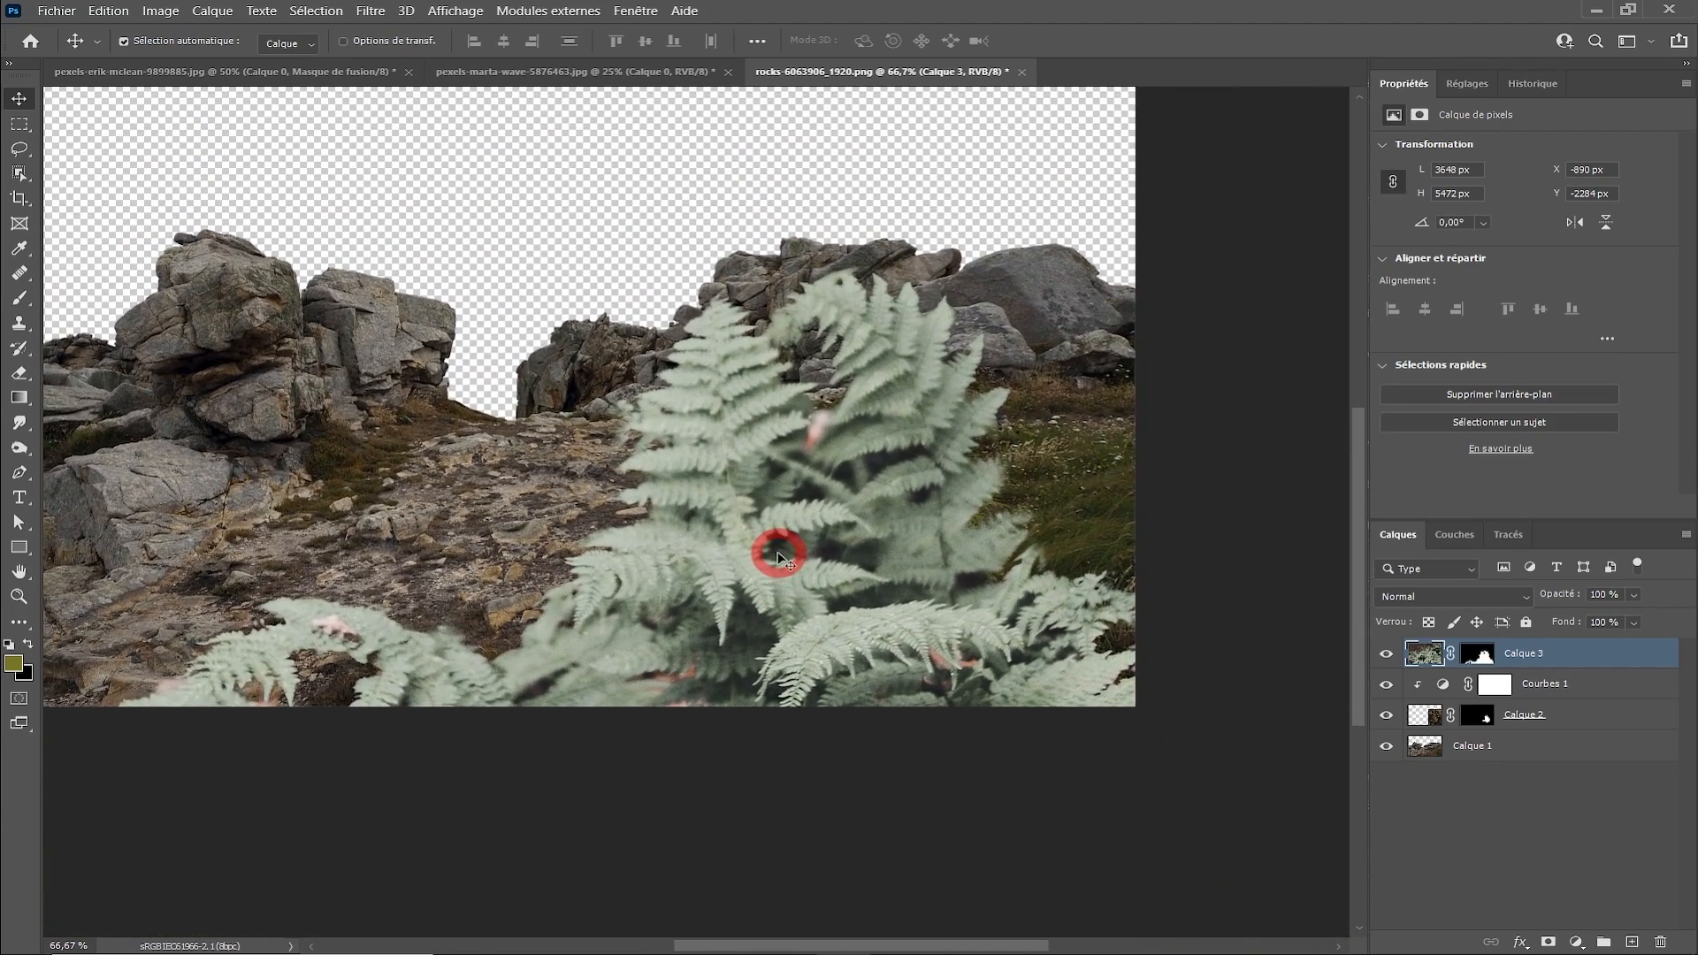
- Scale the fern layer down proportionally with Free Transform to about 1007 x 1511 px
key("ctrl+t")
left_click(953, 411, "alt")
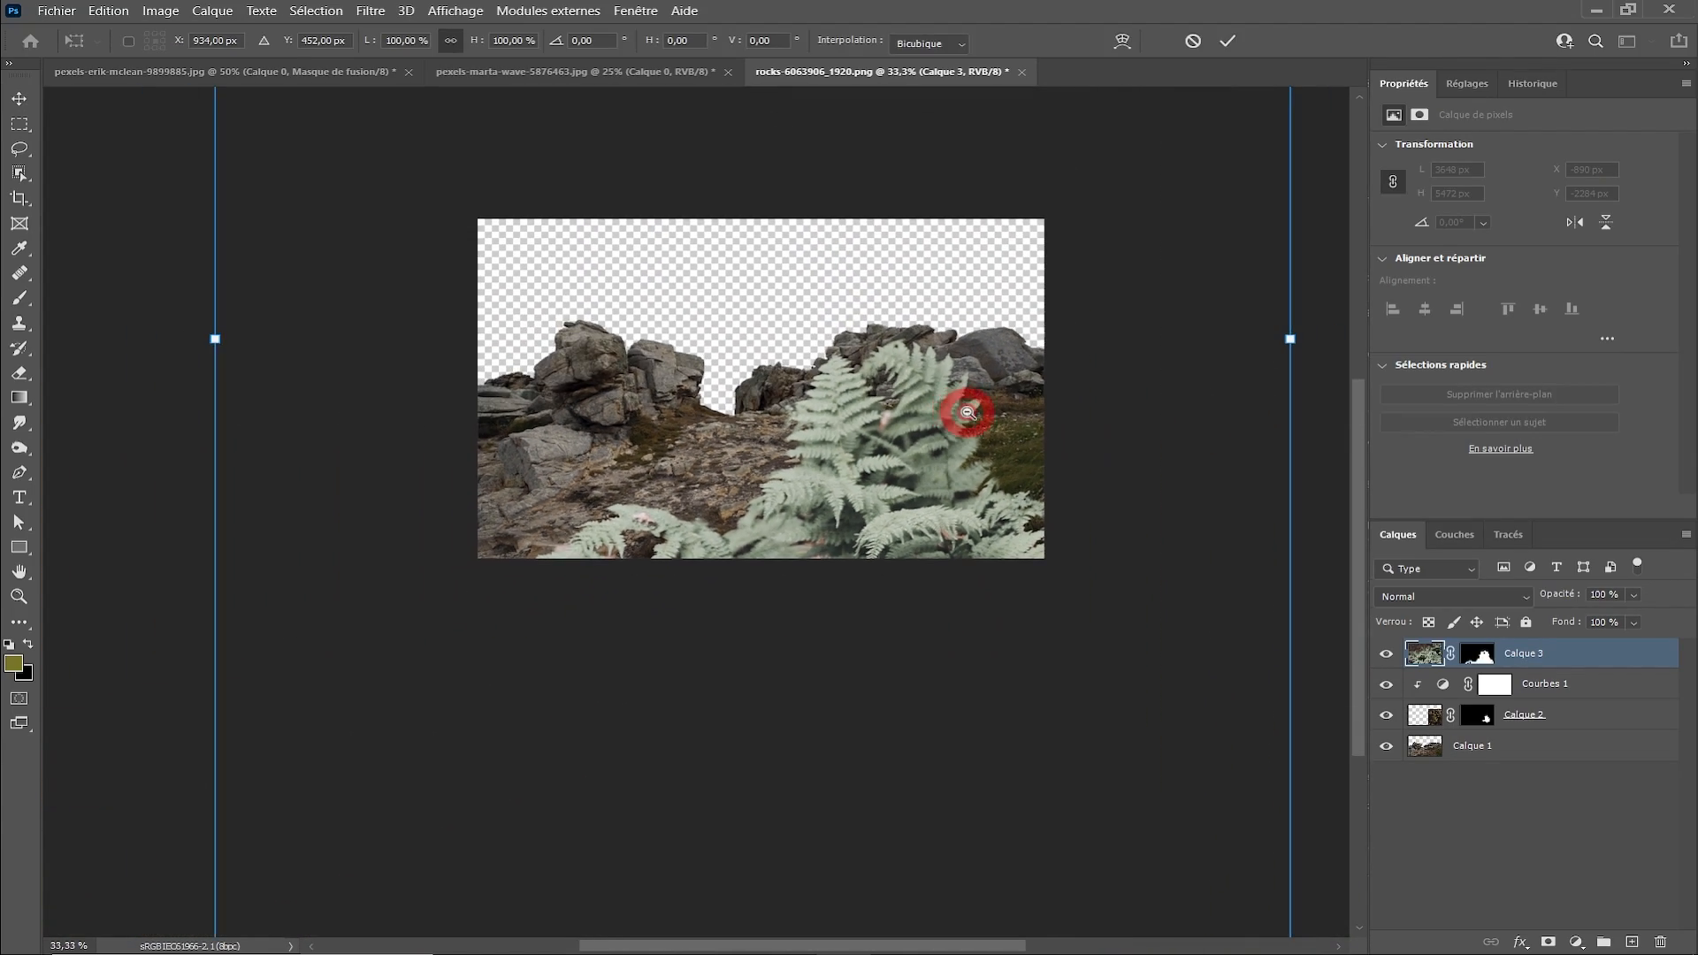
left_click(1123, 378, "alt")
left_click_drag(1226, 895, 838, 543)
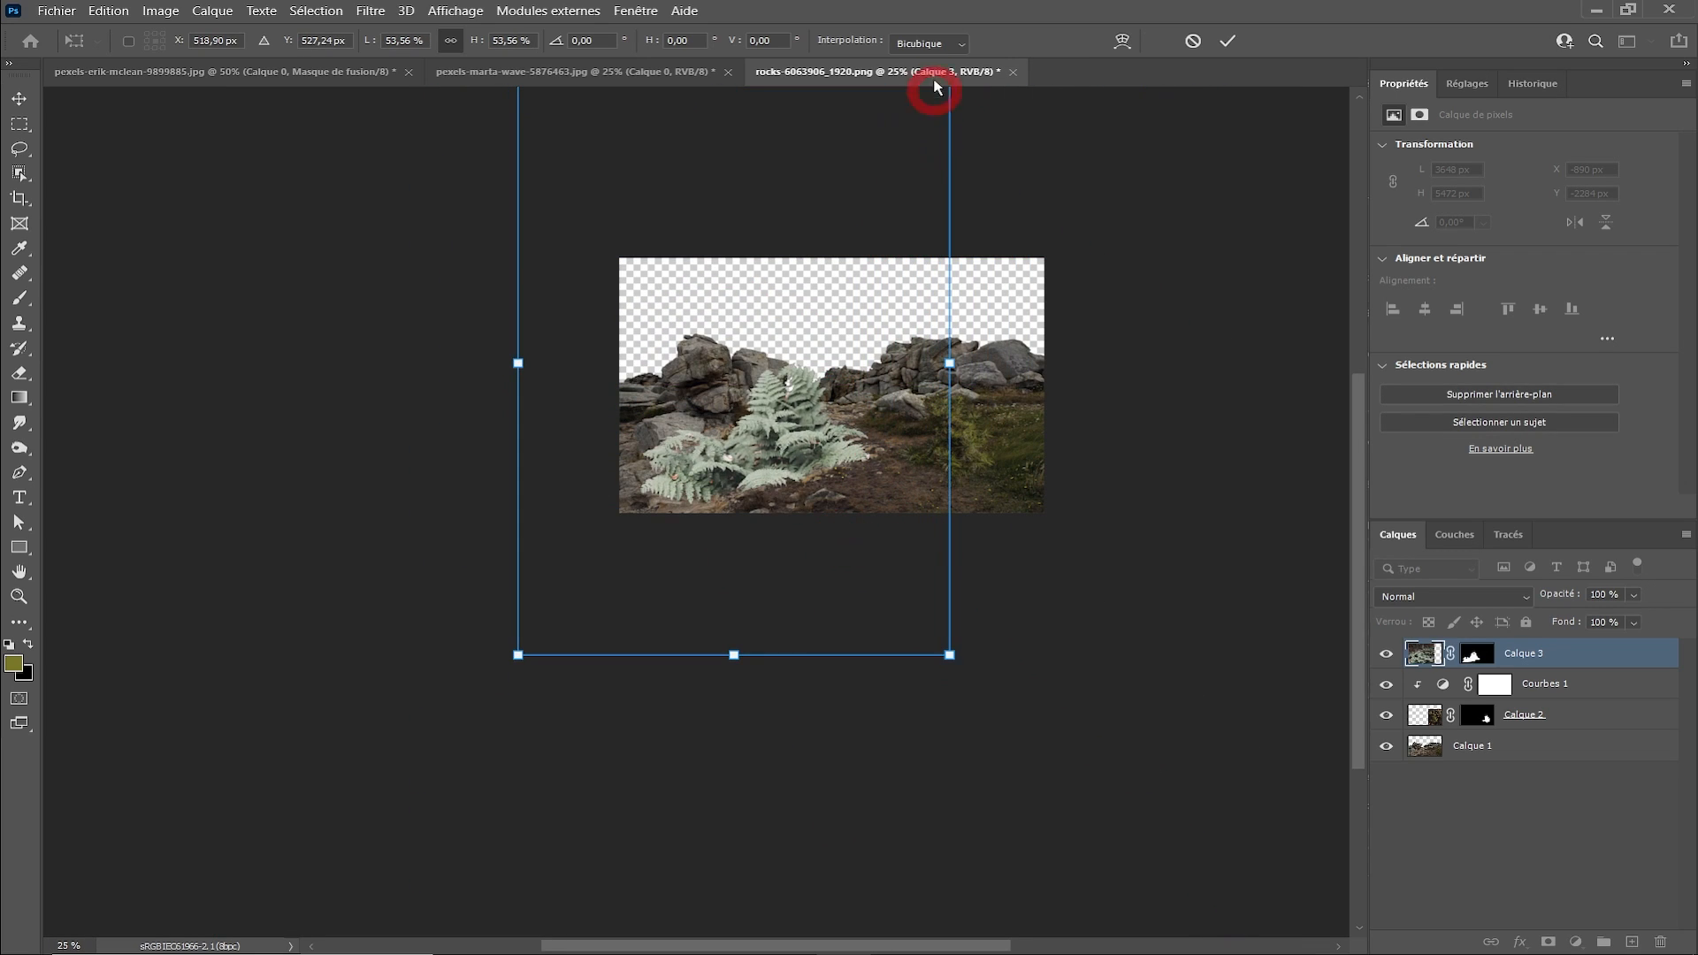
left_click_drag(947, 651, 910, 263)
left_click(1225, 42)
- Place the fern layer on the foreground ground left of the pine, at about X 625 px, Y 102 px
left_click_drag(966, 378, 884, 479)
left_click_drag(623, 556, 806, 595)
scroll(790, 587, "down", 2)
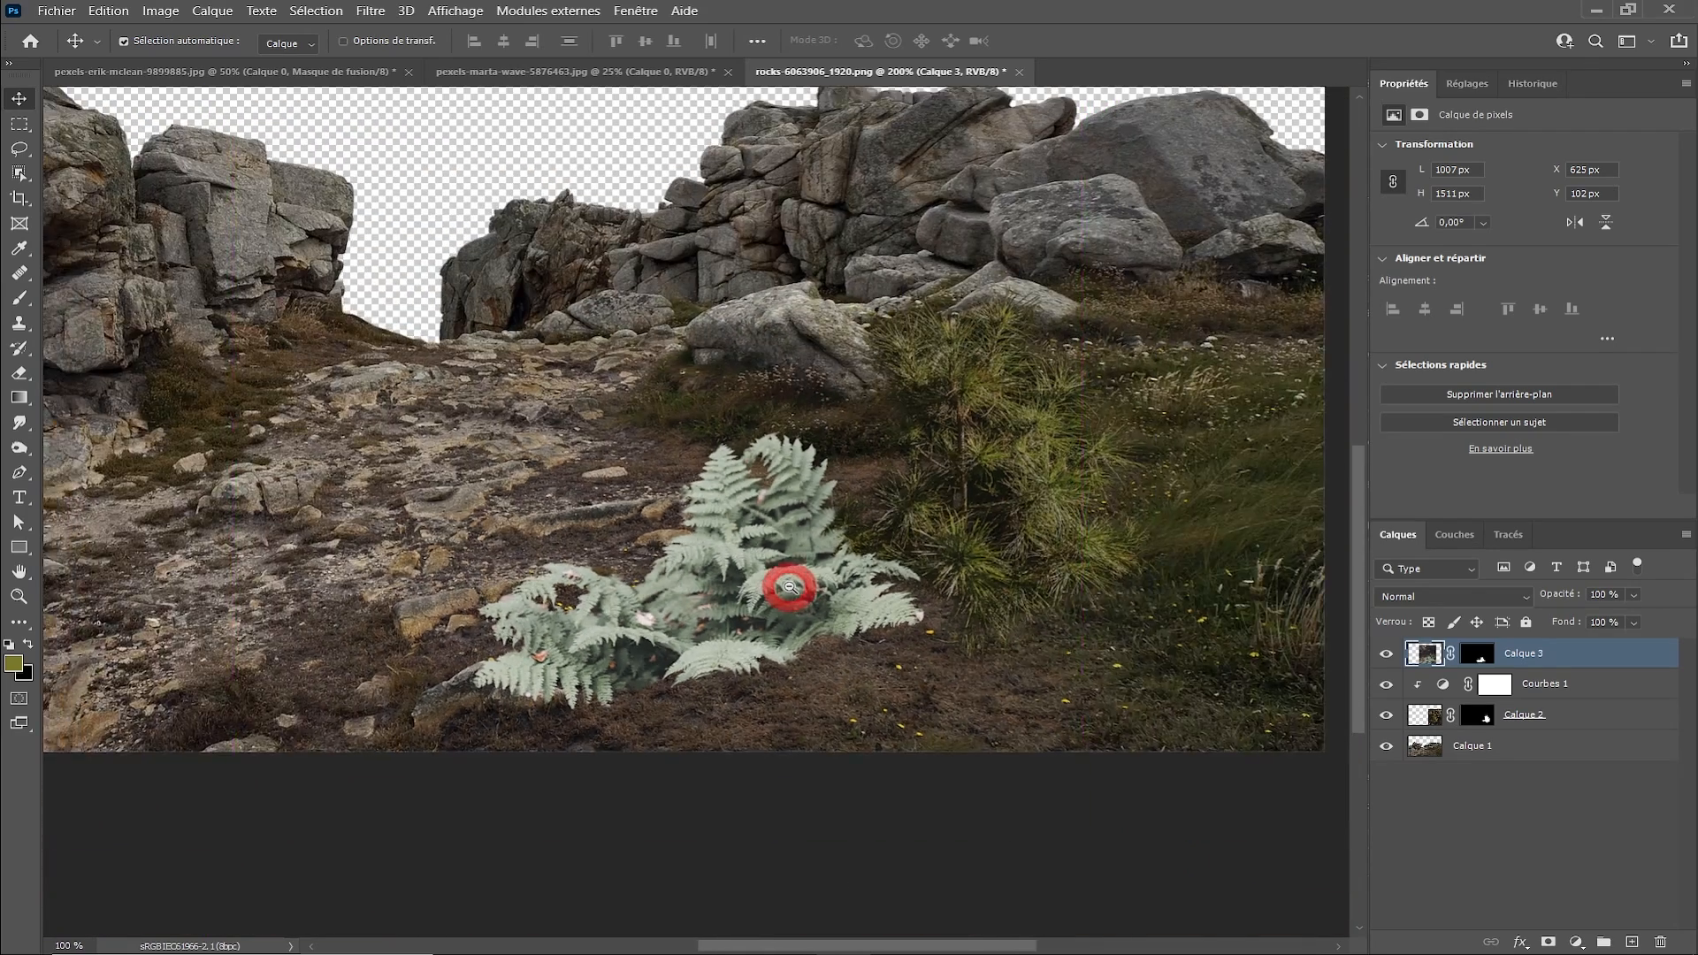
- Darken the ferns with a Curves adjustment clipped to their layer, lowering the white point and mapping input 97 to output 37
left_click(1575, 941)
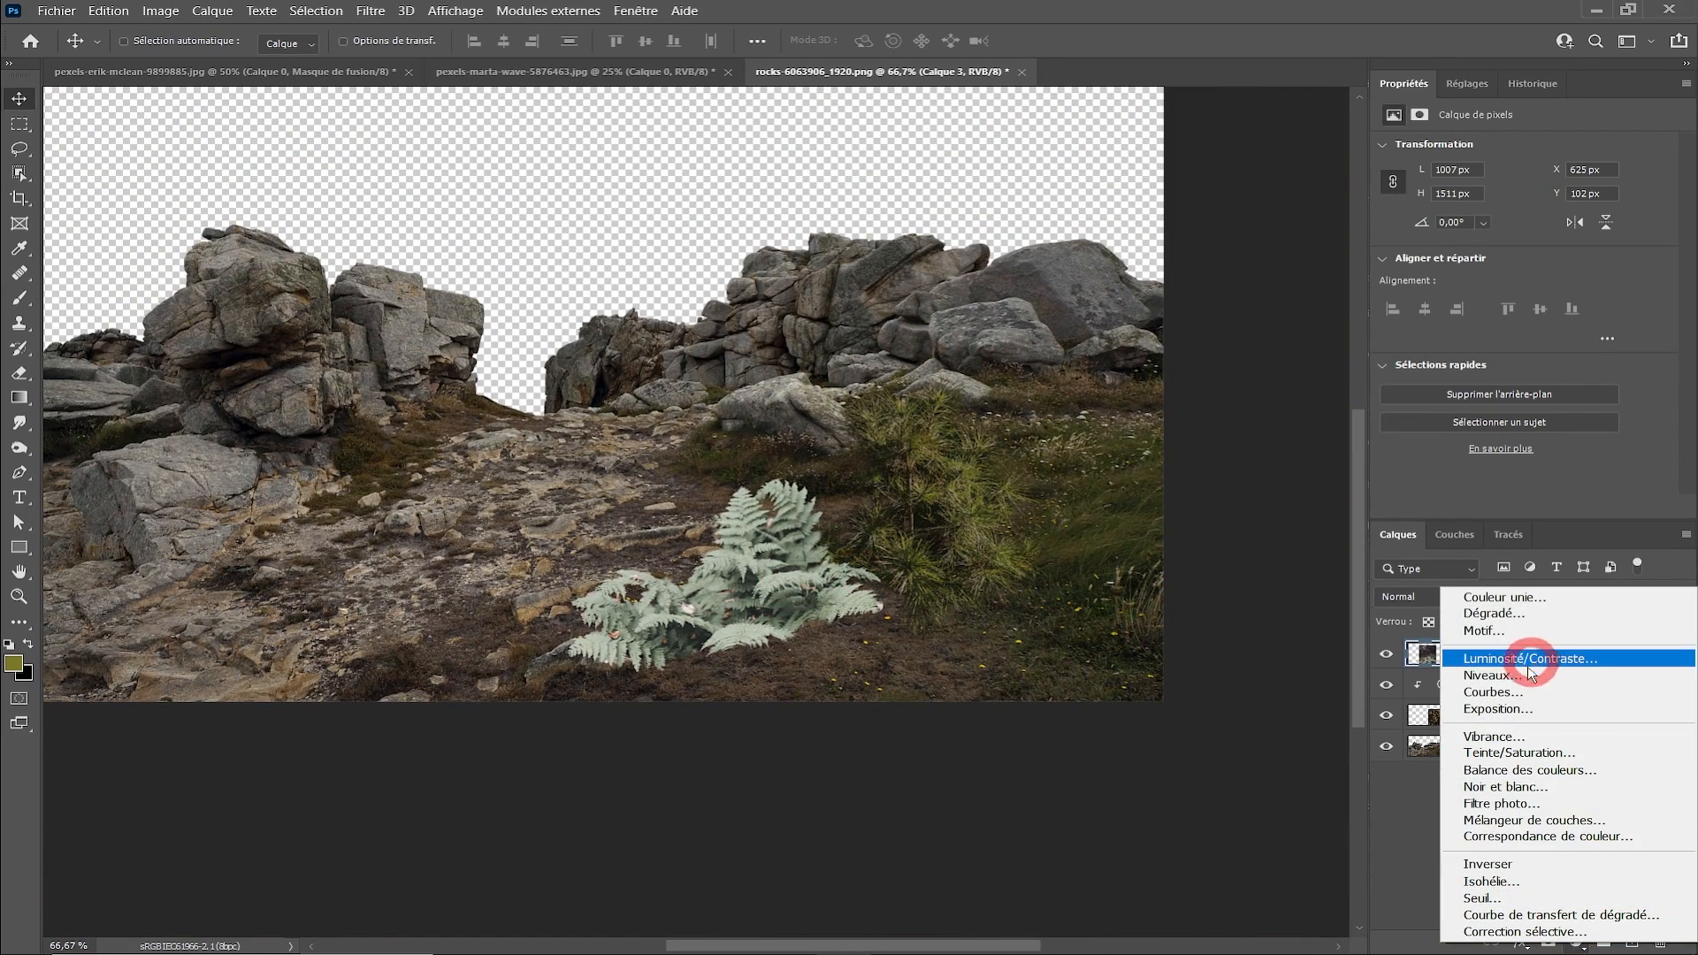
left_click(1518, 692)
left_click(1541, 506)
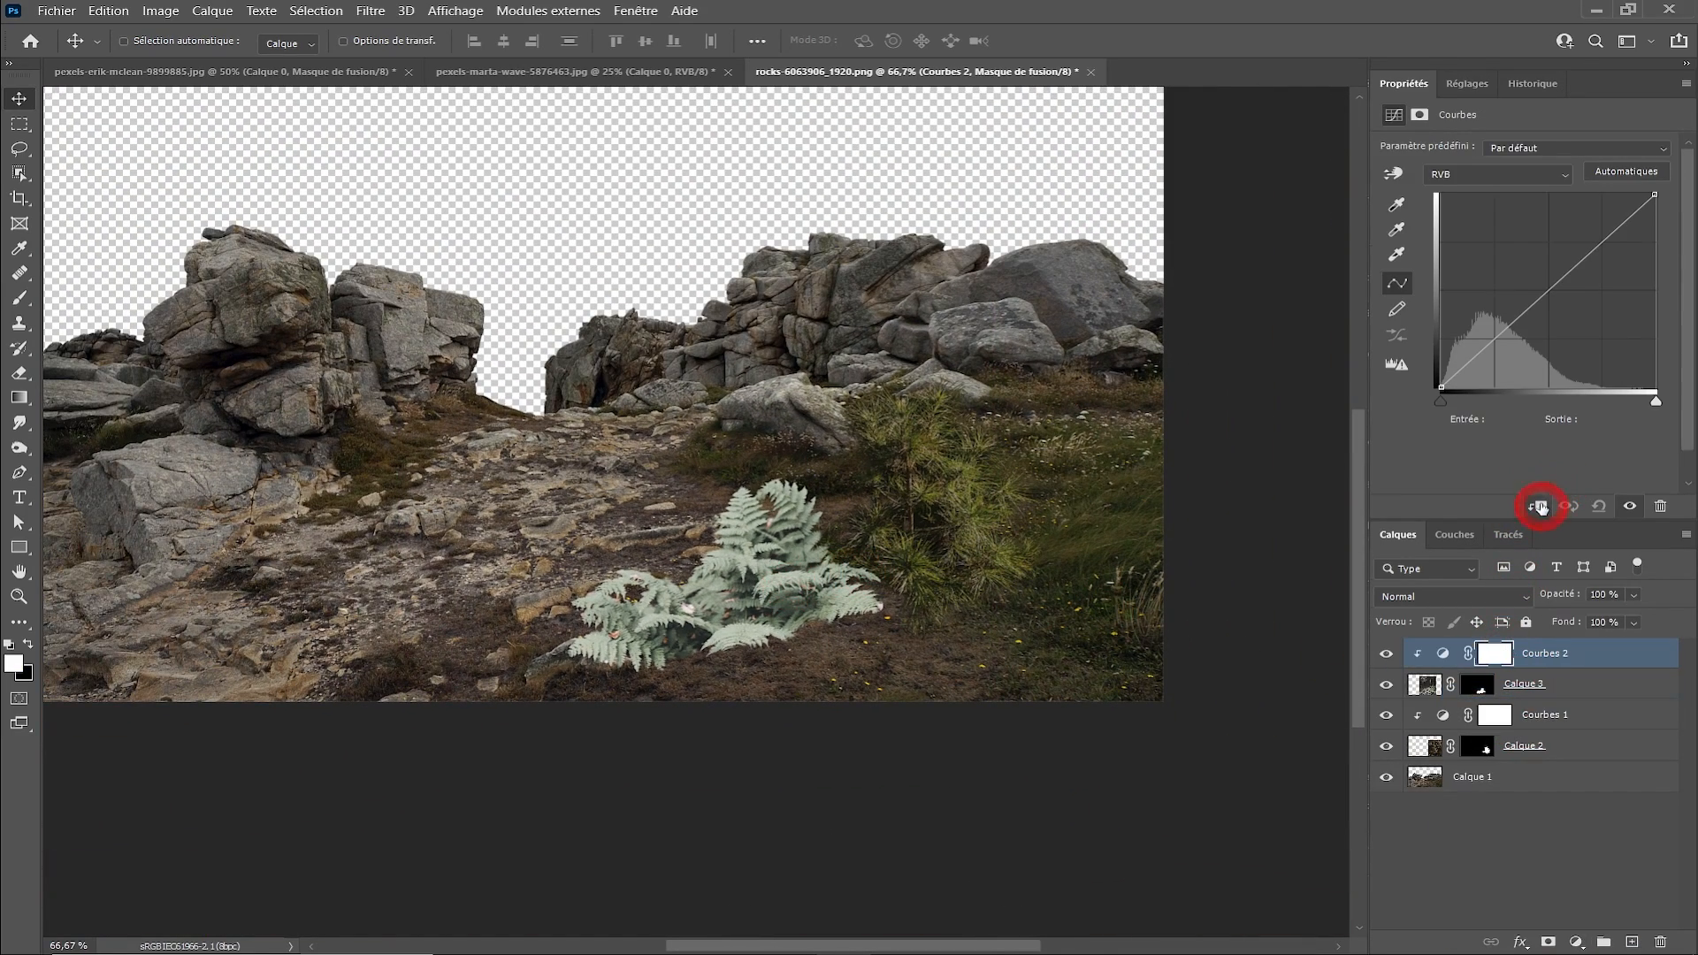
left_click_drag(1654, 193, 1656, 238)
left_click_drag(1526, 332, 1522, 359)
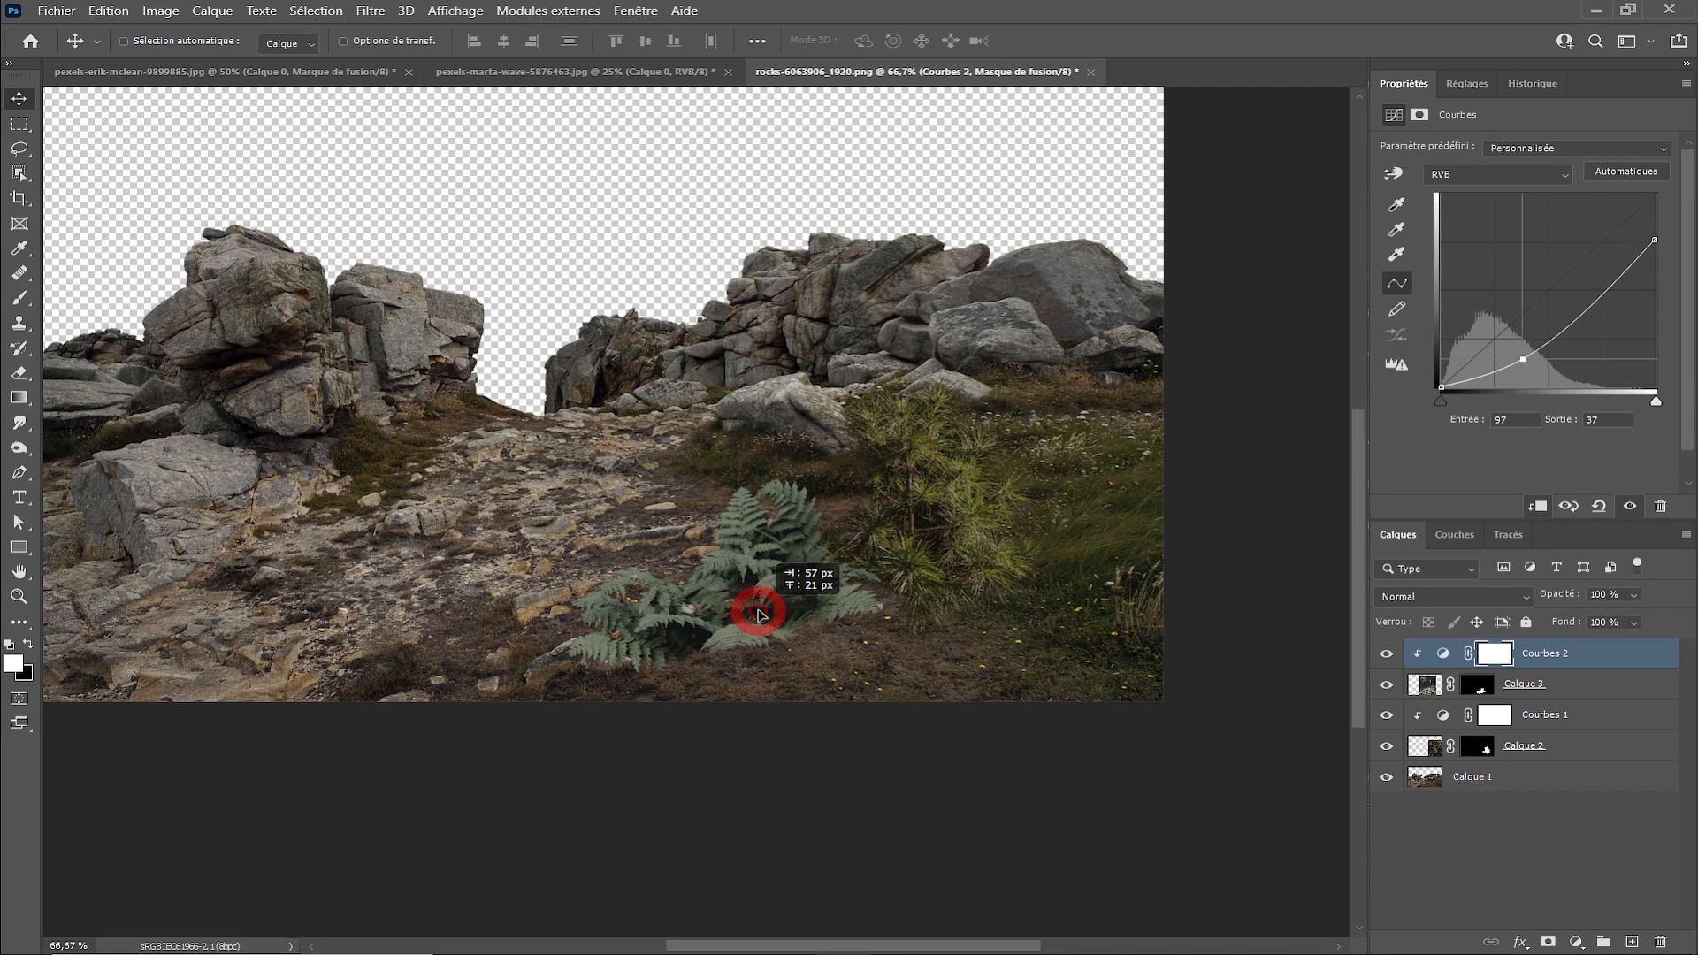
- Select the fern layer, inspect the darkened fronds up close, and move the ferns against the pine at about X 766 px, Y 49 px
left_click(1422, 679)
scroll(766, 626, "up", 2)
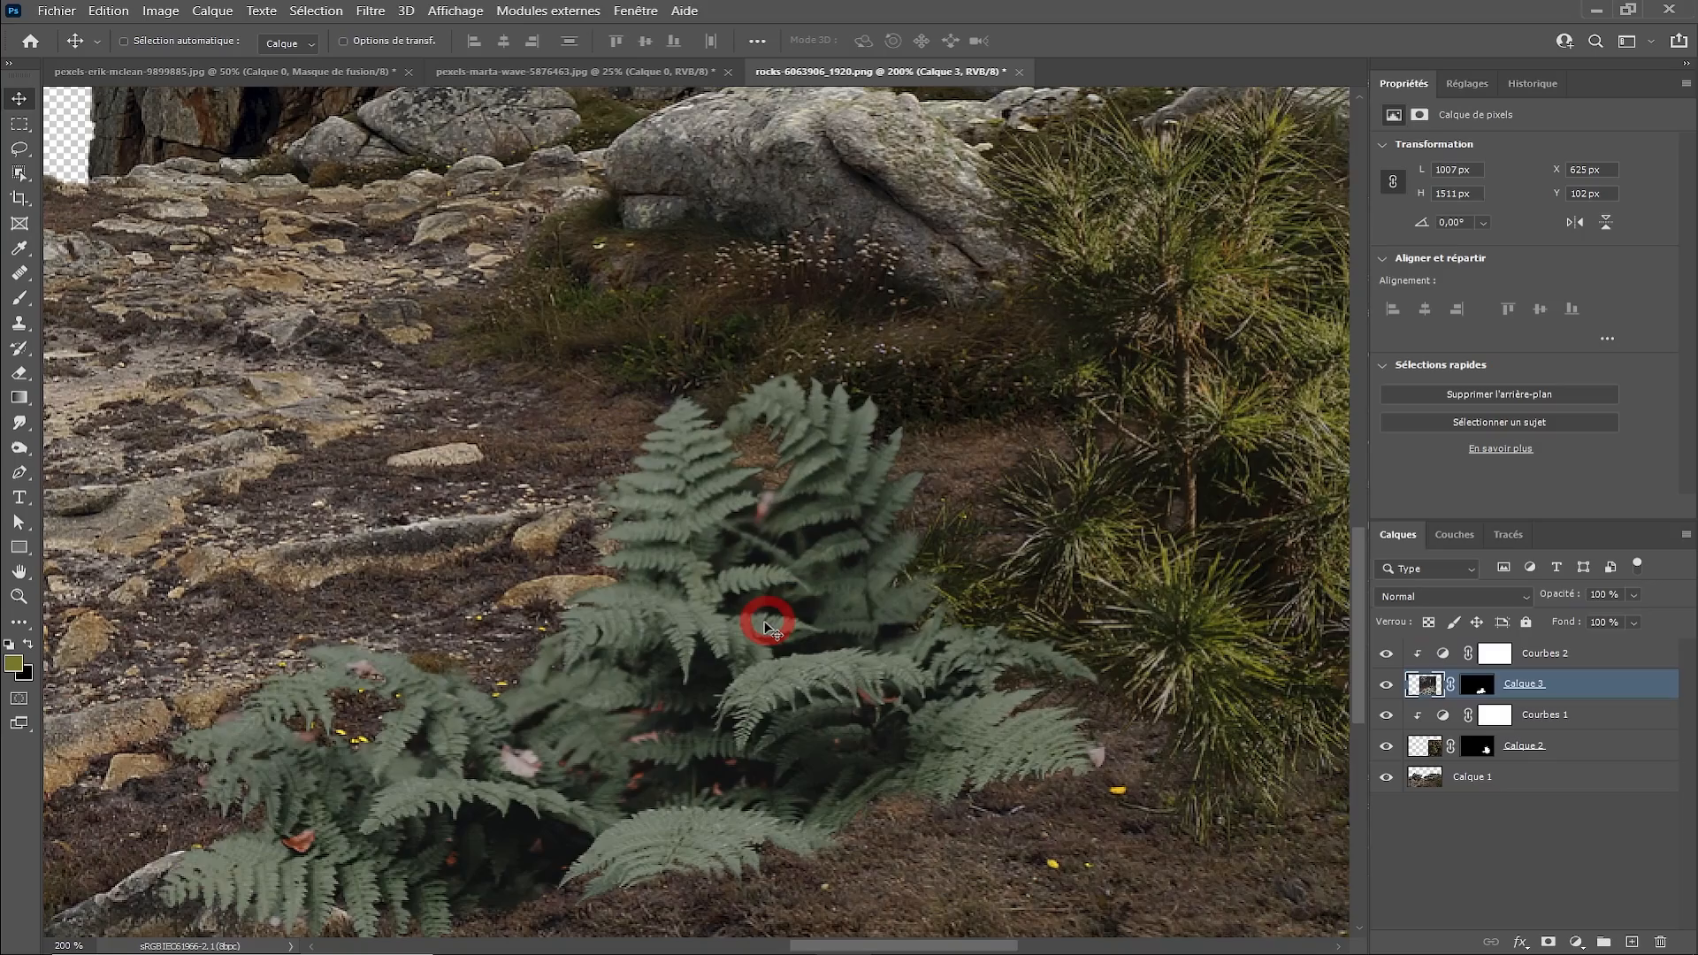
scroll(765, 626, "down", 2)
scroll(758, 606, "up", 3)
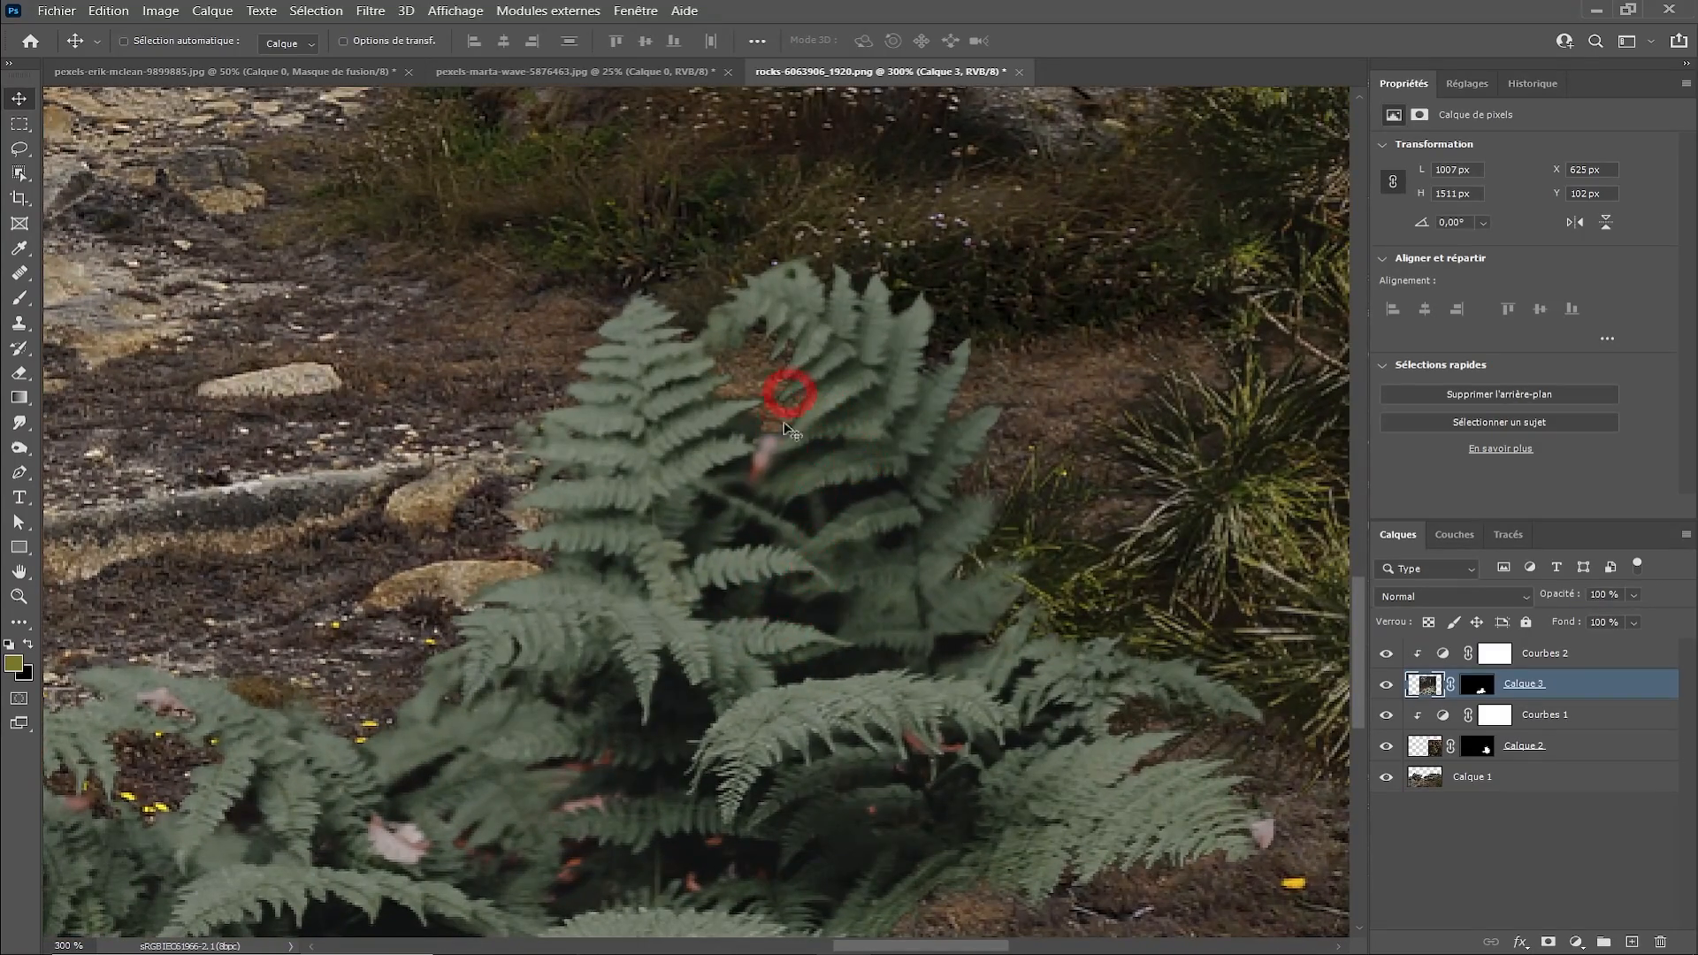
scroll(794, 551, "down", 1)
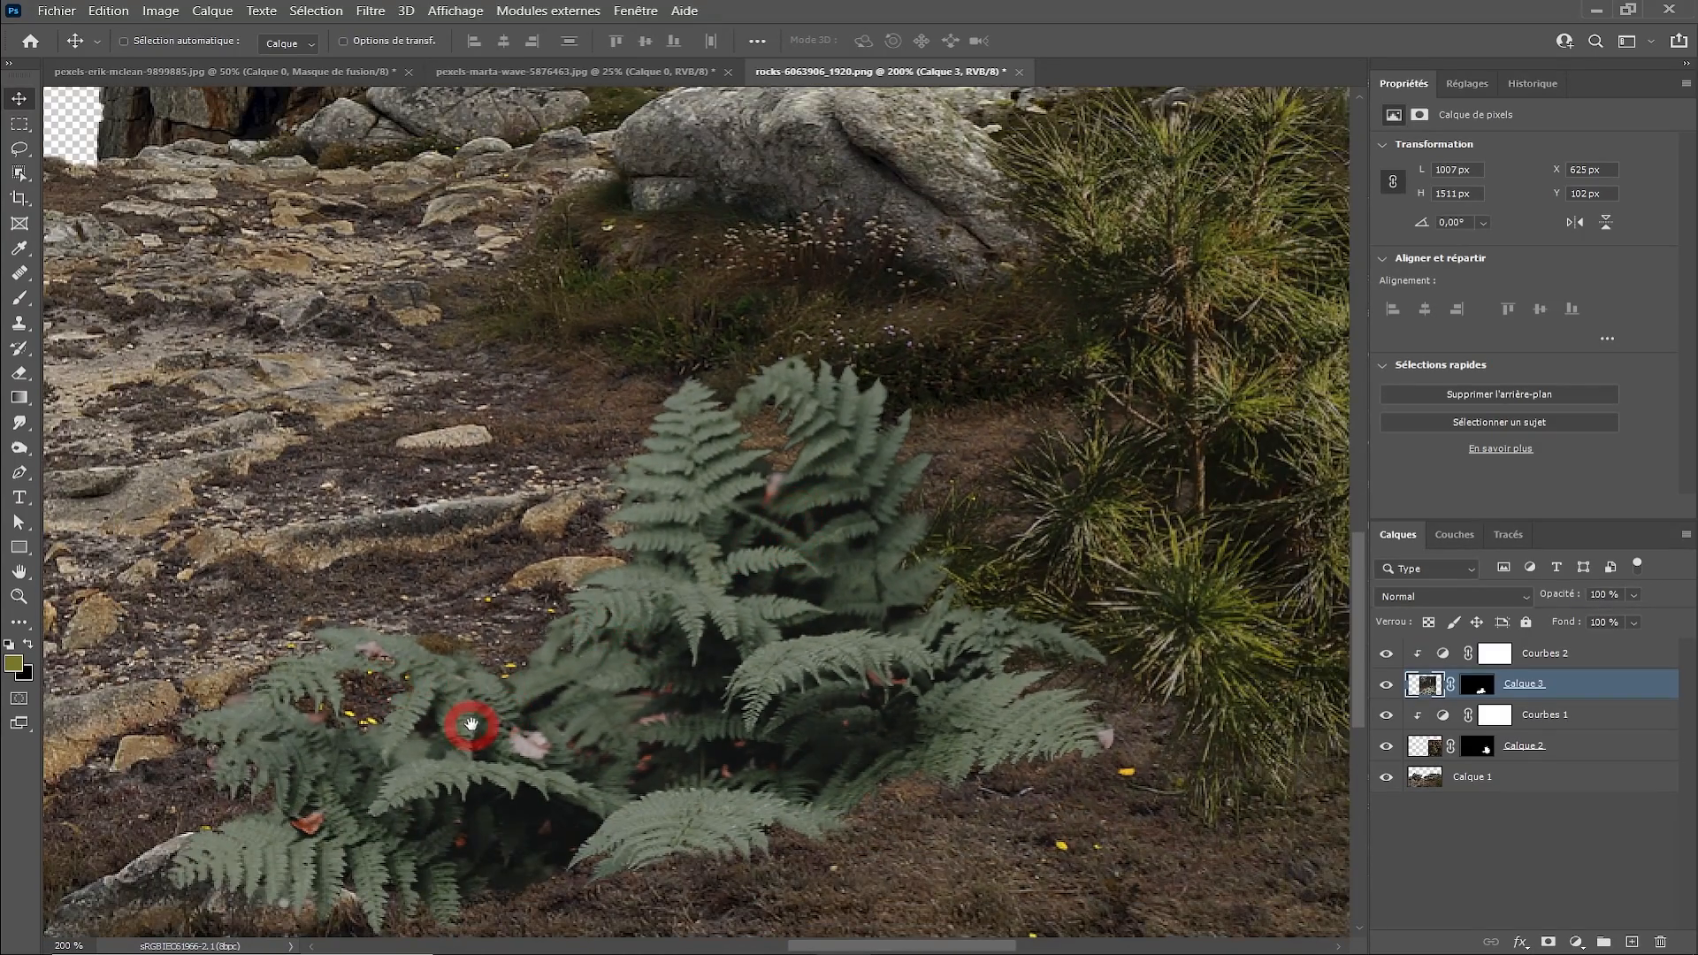
scroll(474, 719, "down", 1)
left_click_drag(612, 643, 856, 489)
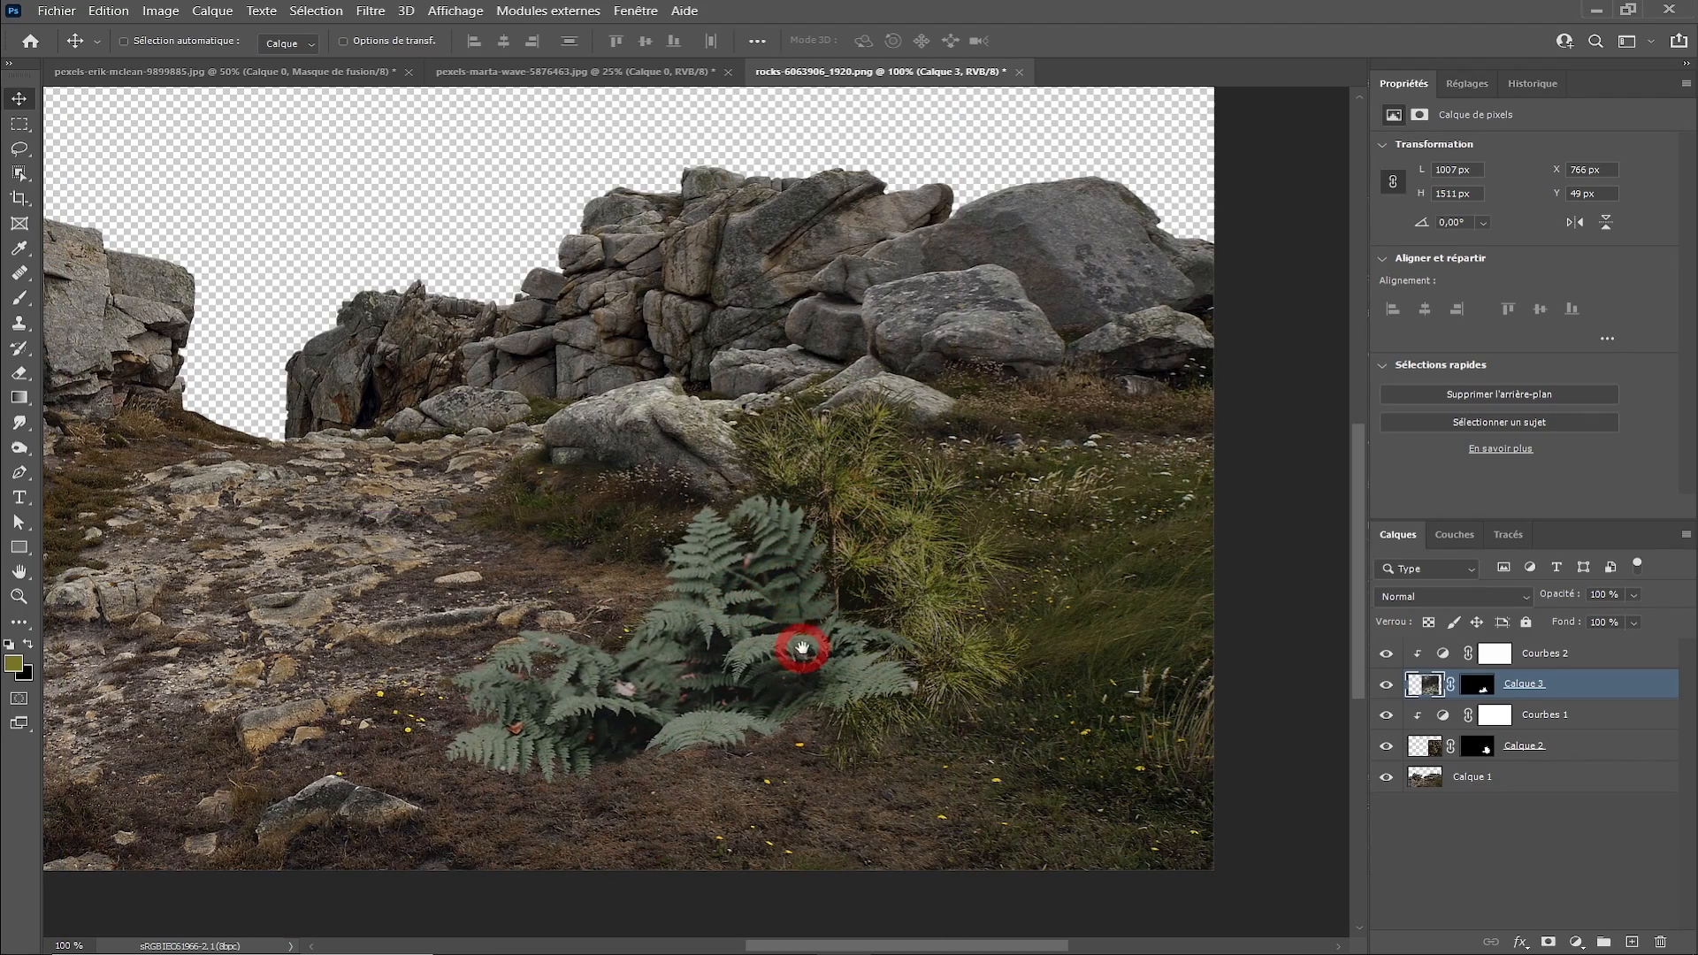
- Try the ferns on the rocky path at about X 387 px, Y 72 px, and bring them back toward the pine at about X 590 px, Y 125 px
left_click_drag(802, 648, 394, 561)
scroll(709, 561, "left", 3)
scroll(709, 560, "down", 2)
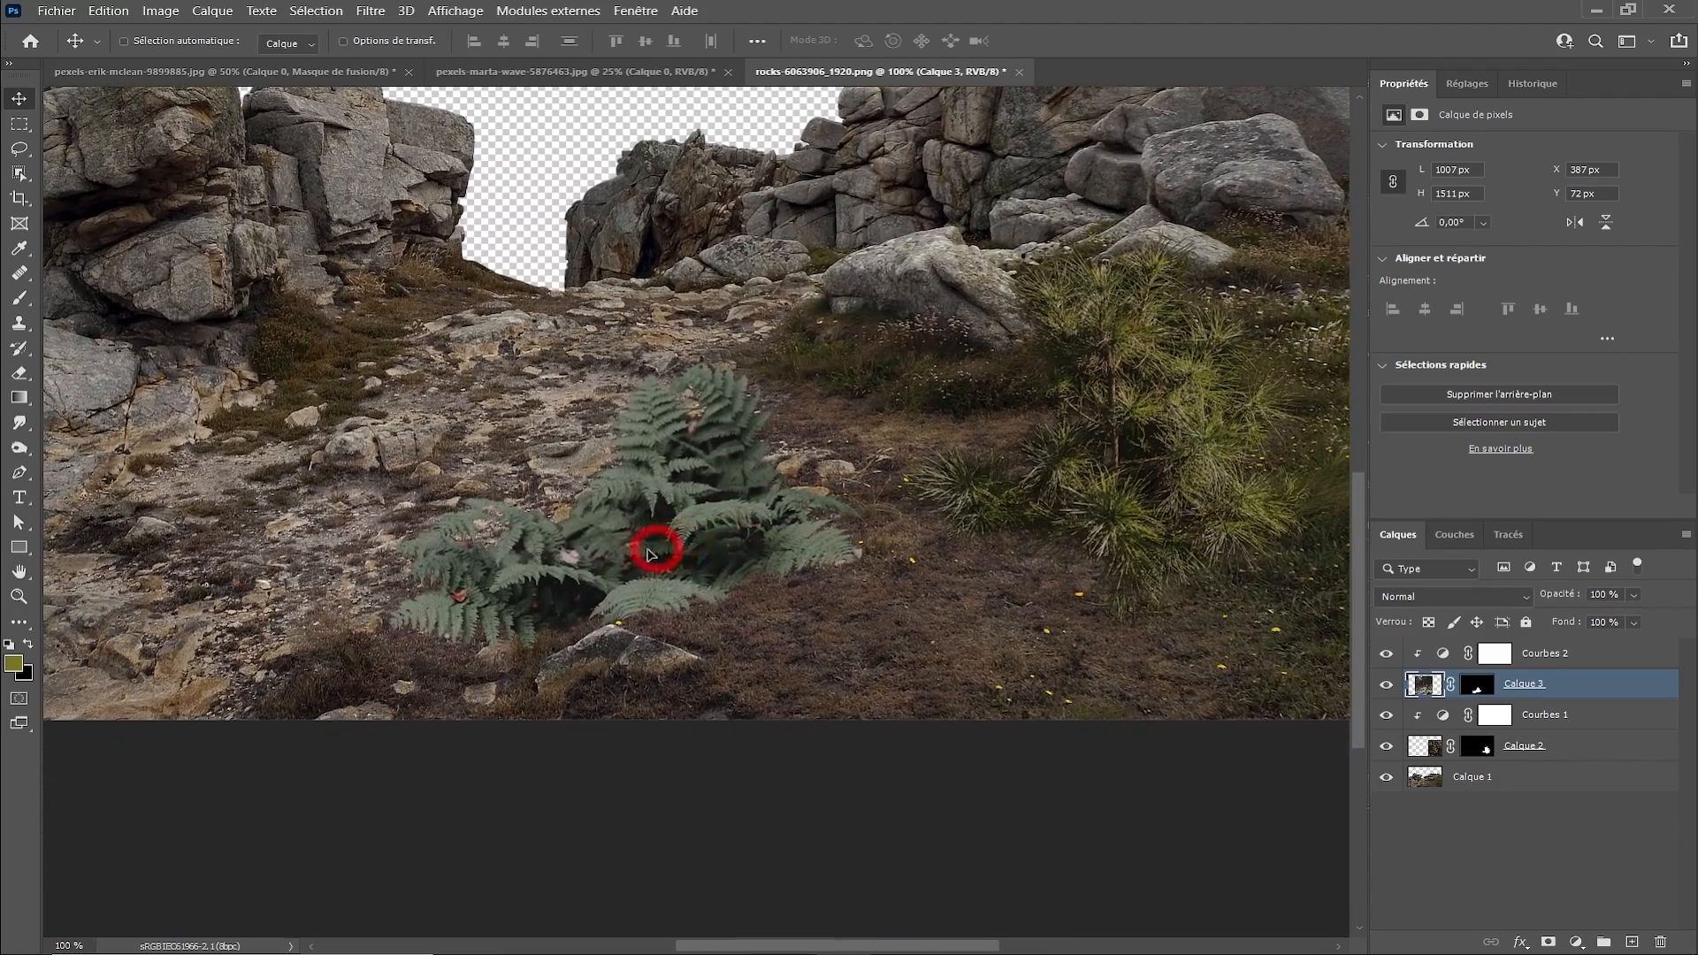
left_click_drag(650, 554, 998, 552)
scroll(788, 554, "left", 3)
scroll(989, 557, "down", 1)
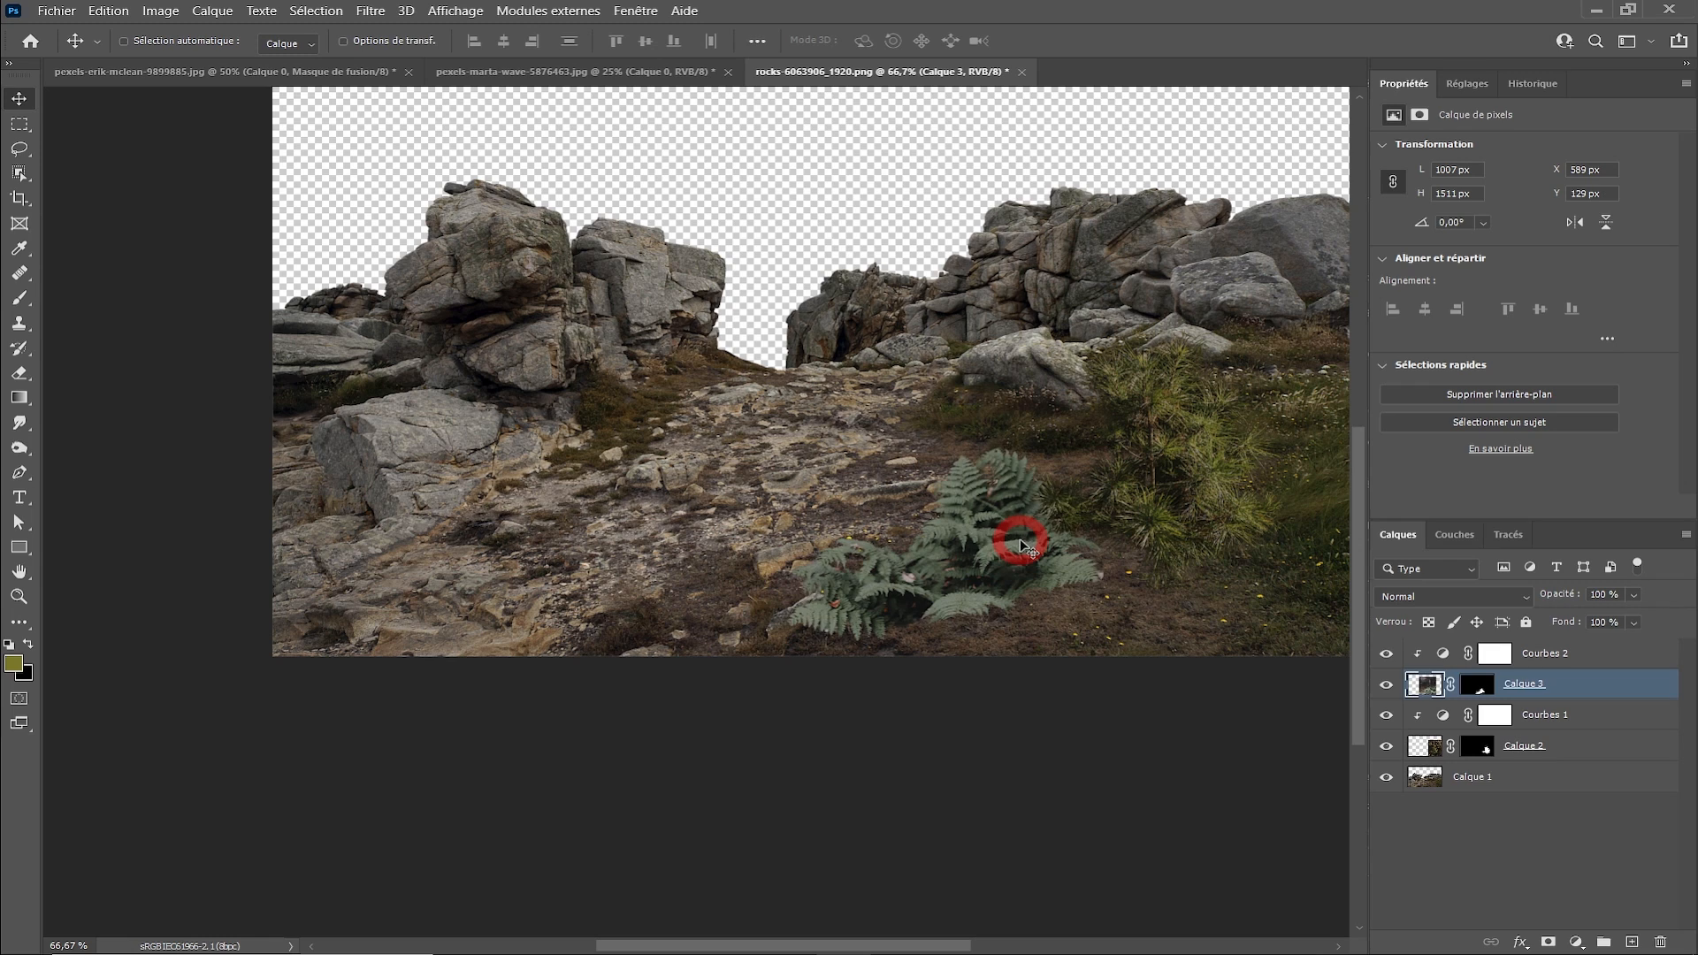
left_click_drag(1021, 546, 1004, 532)
- Rotate the fern layer slightly clockwise with Free Transform and place it in the landscape's lower-right corner, at about X 1090 px, Y 139 px
key("ctrl+t")
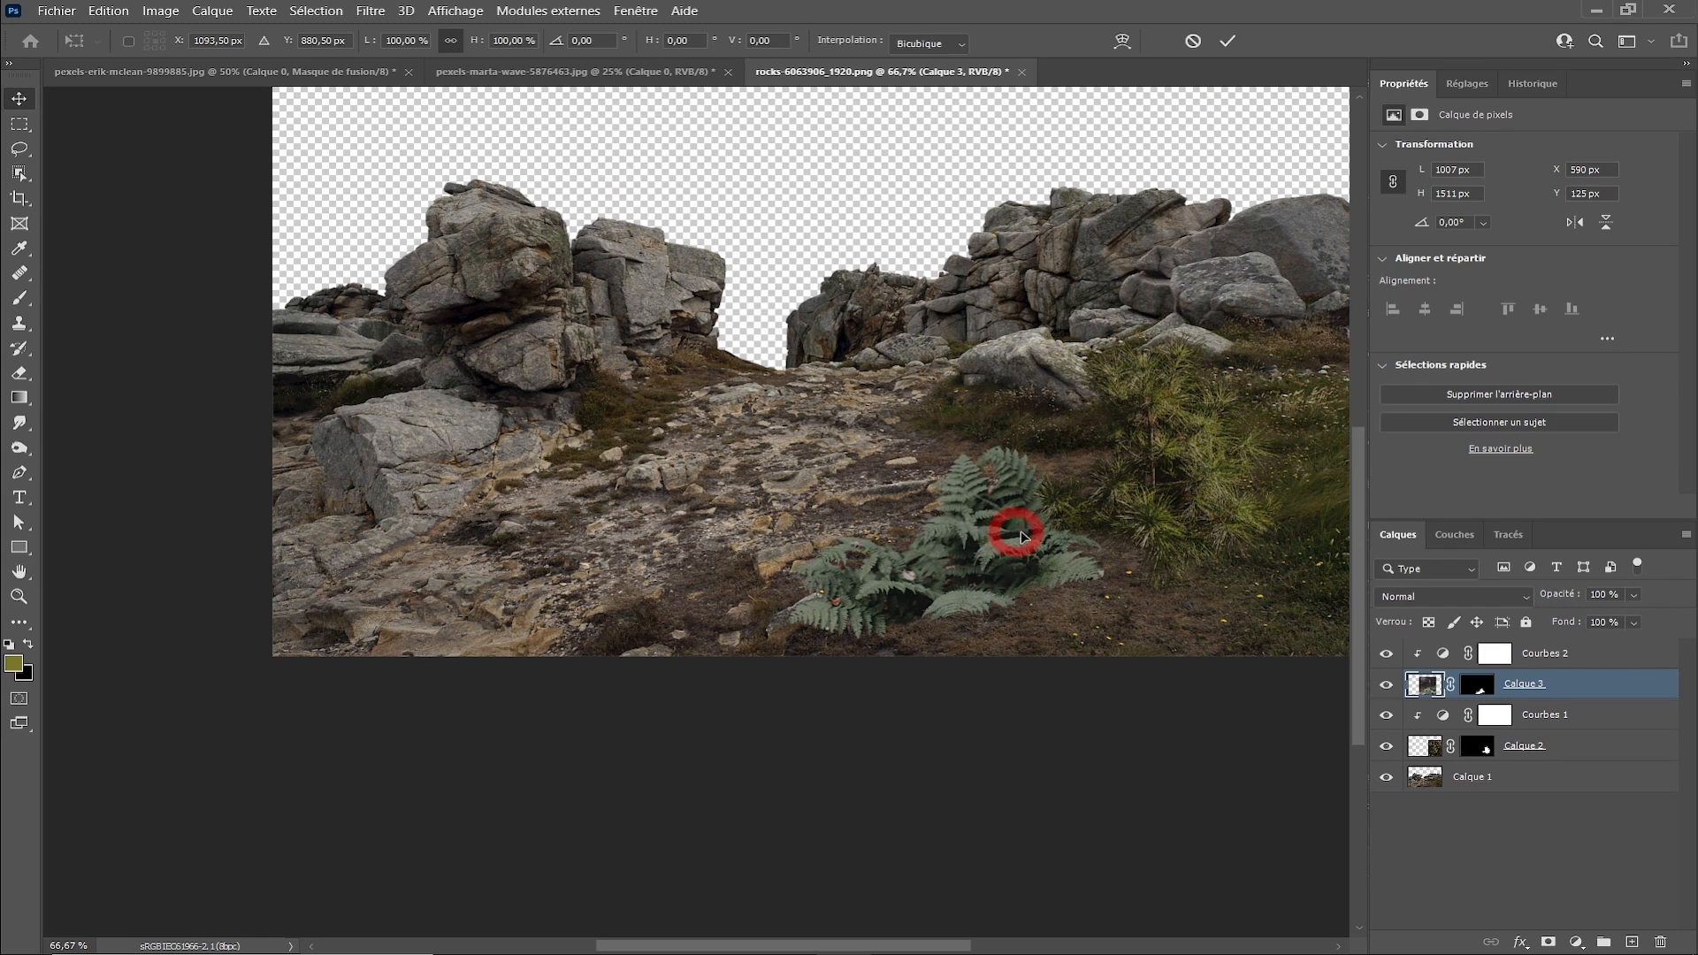
left_click_drag(1251, 855, 1205, 553)
left_click(1227, 41)
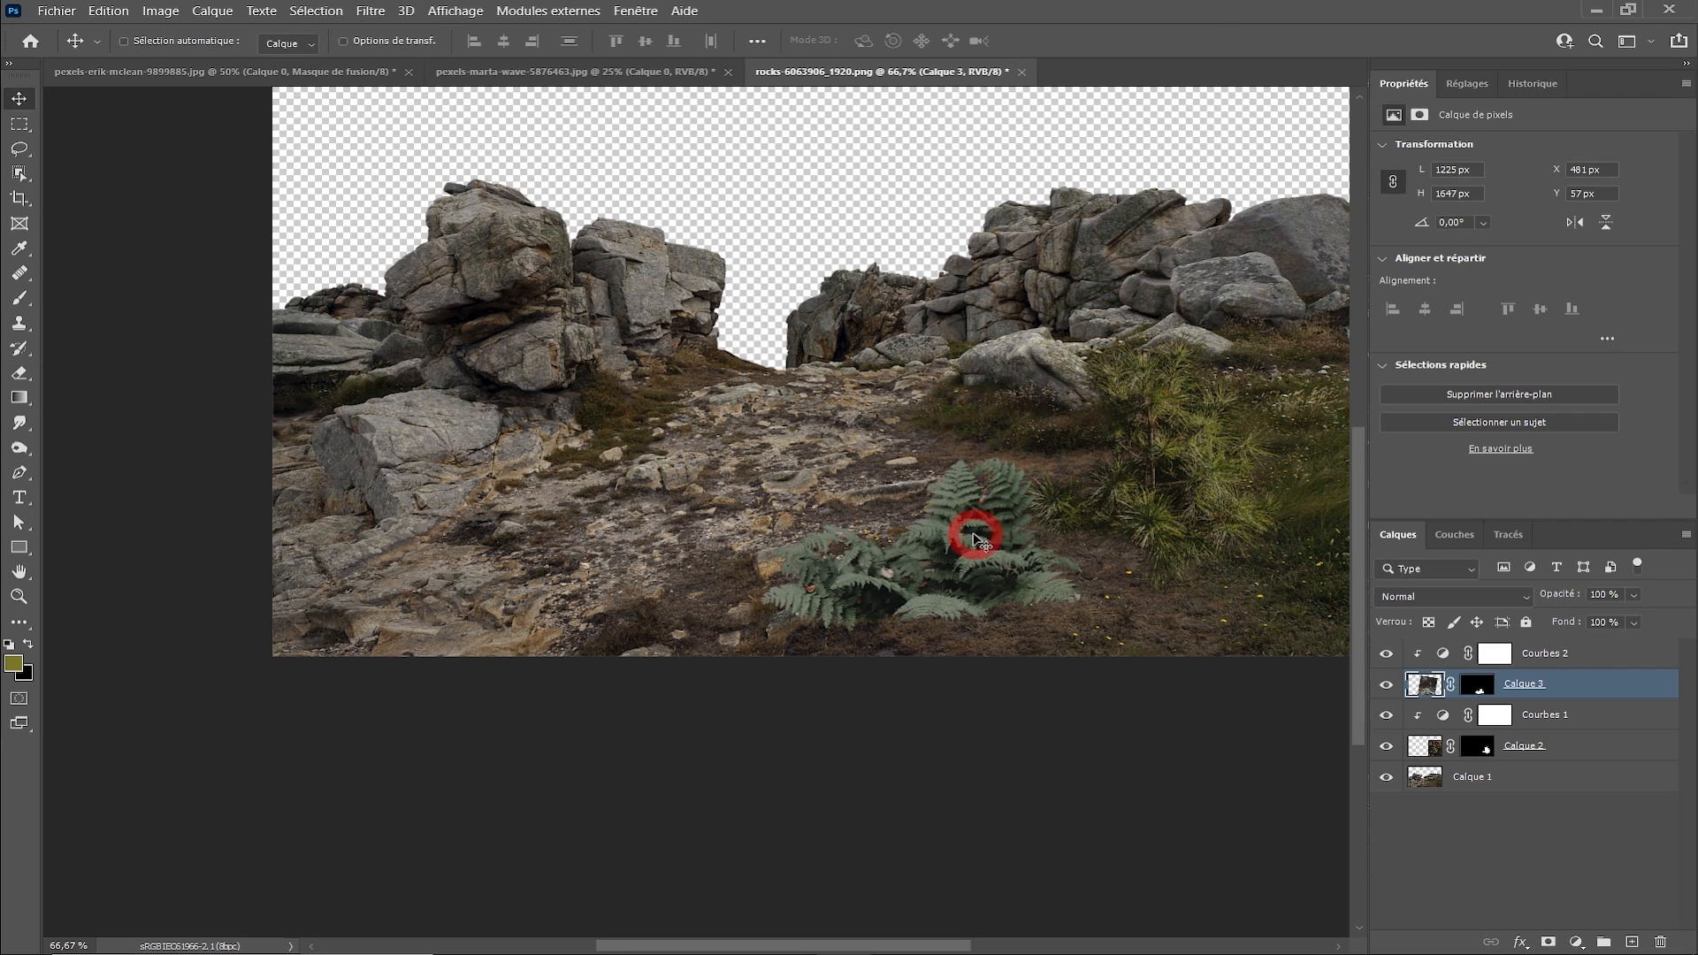
left_click_drag(970, 538, 1096, 594)
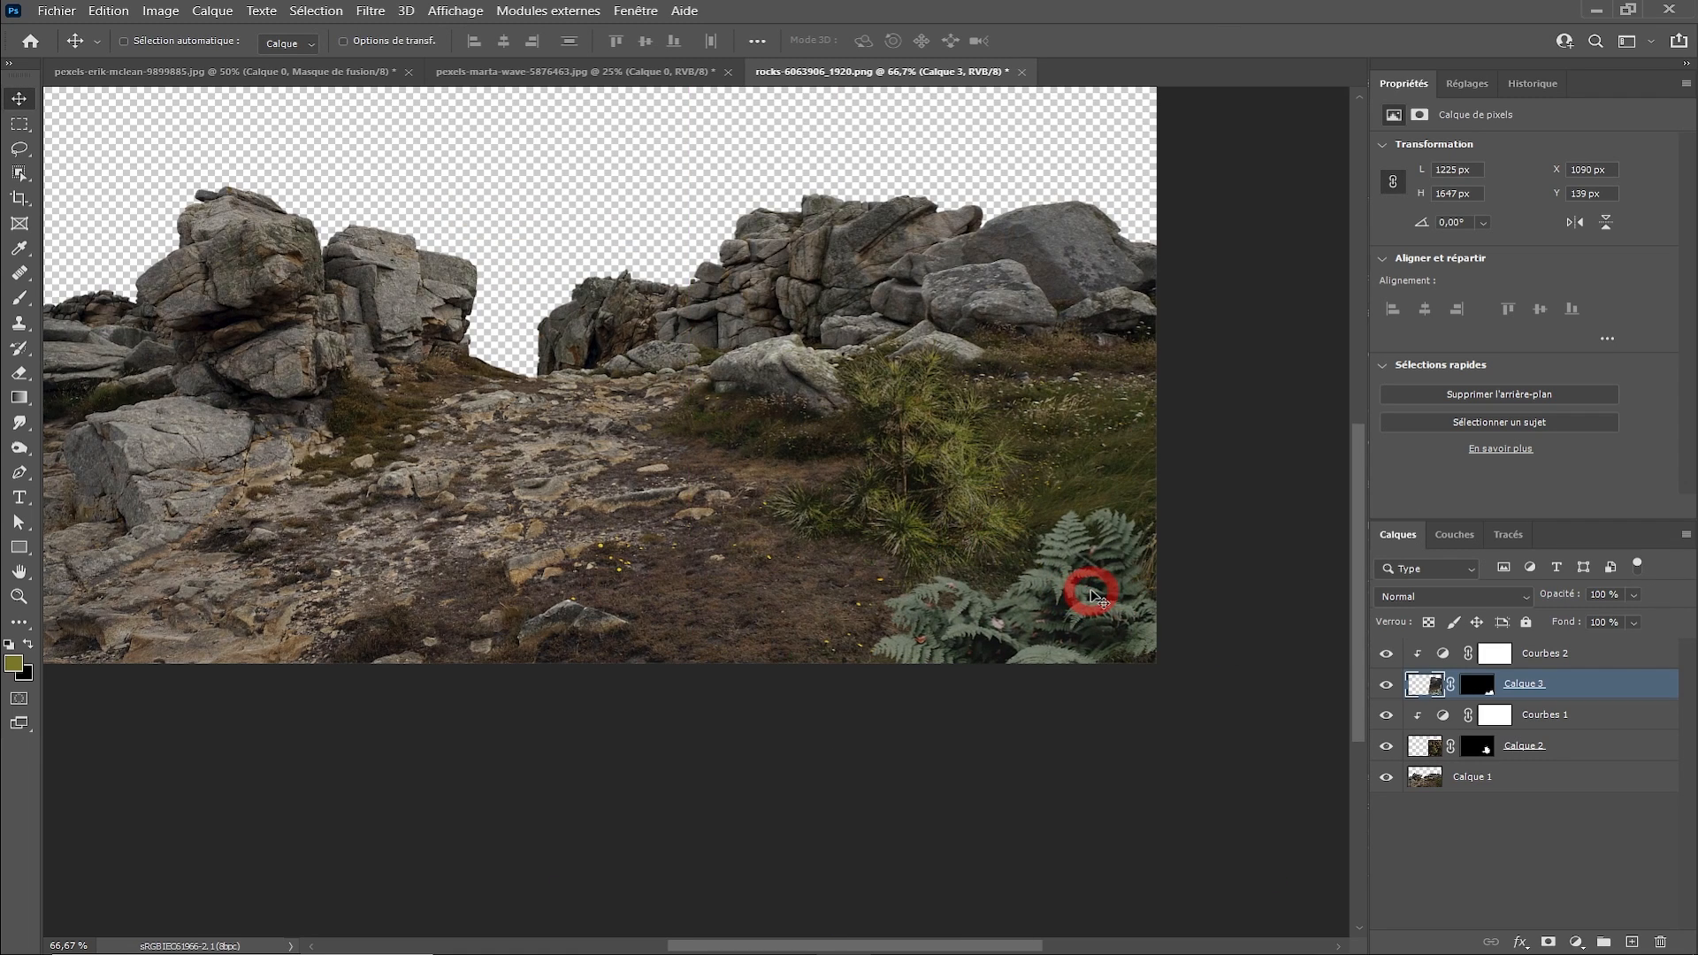